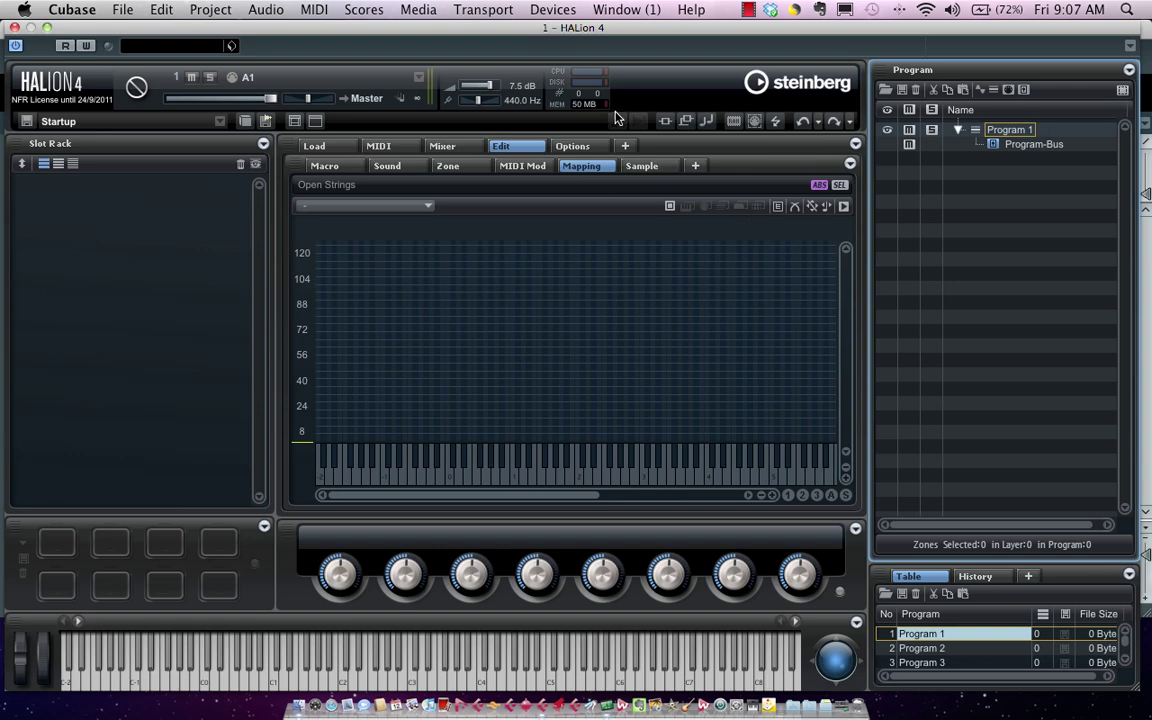
Move the HALion window aside to uncover the Cubase track list and expand the E String folder track.
{"action": "left_click_drag", "start_coordinate": [72, 33], "coordinate": [476, 27]}
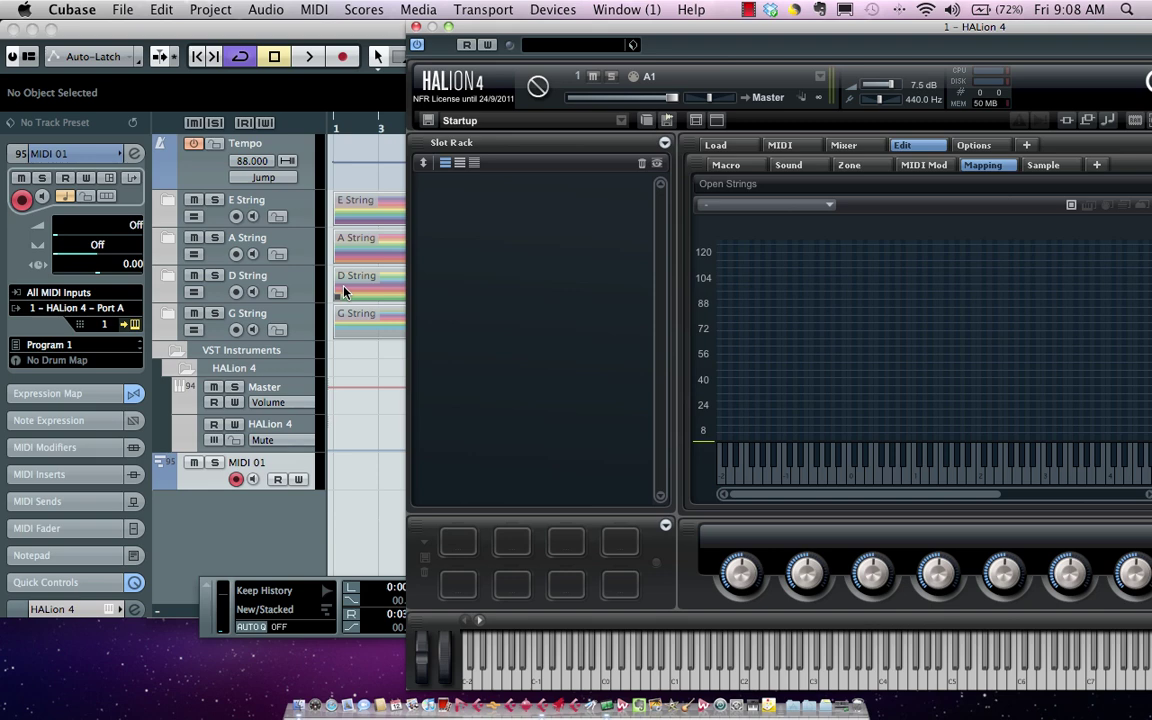
{"action": "left_click_drag", "start_coordinate": [510, 22], "coordinate": [599, 25]}
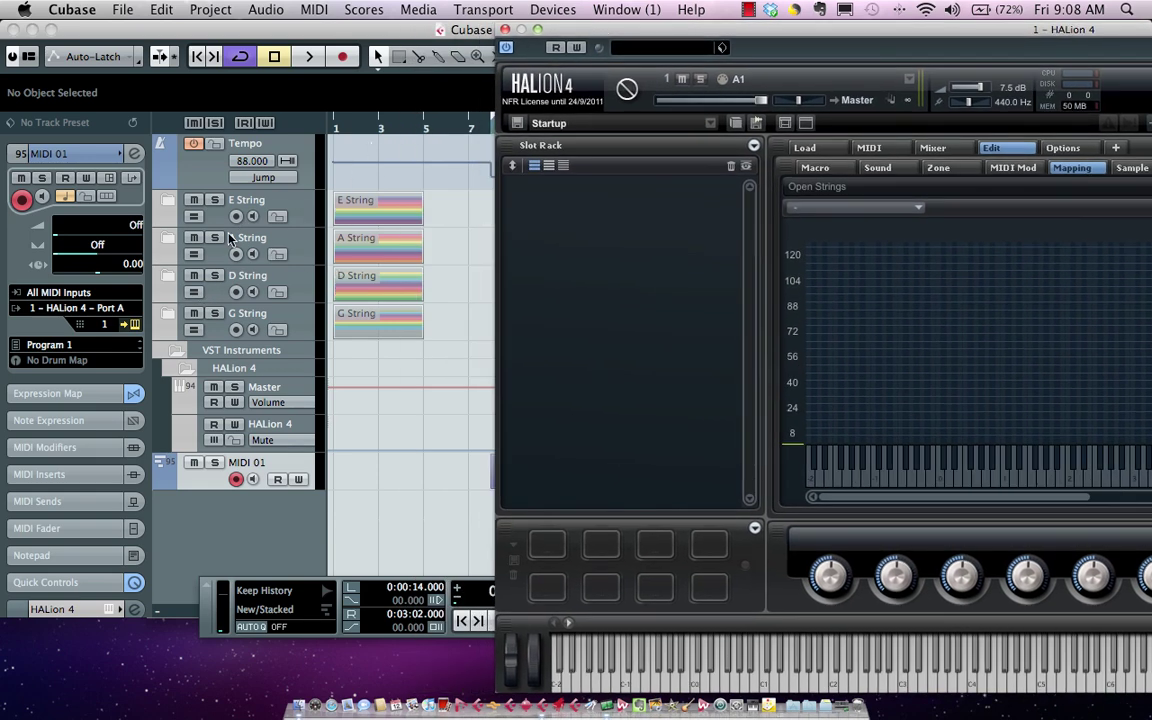
{"action": "left_click", "coordinate": [170, 199]}
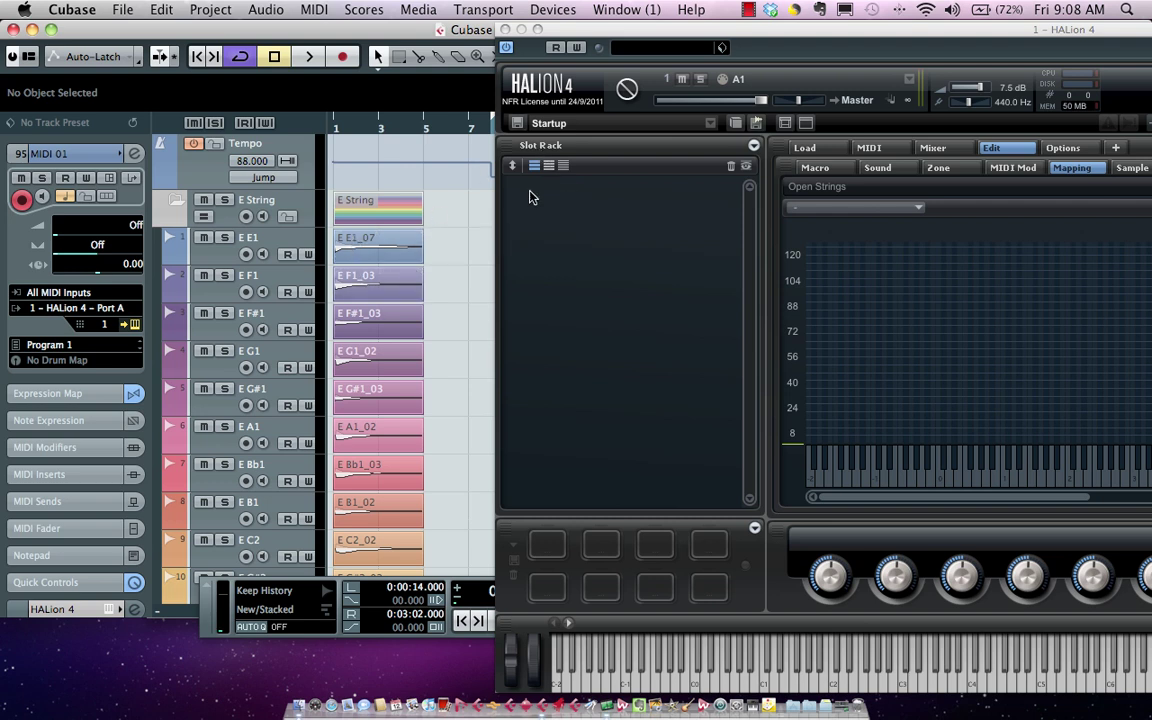
Import all E String audio events, E E1_07 to E B2_02, into HALion's empty slot rack, accepting the offered mapping options.
{"action": "left_click_drag", "start_coordinate": [452, 250], "coordinate": [302, 449]}
{"action": "left_click_drag", "start_coordinate": [368, 218], "coordinate": [548, 216]}
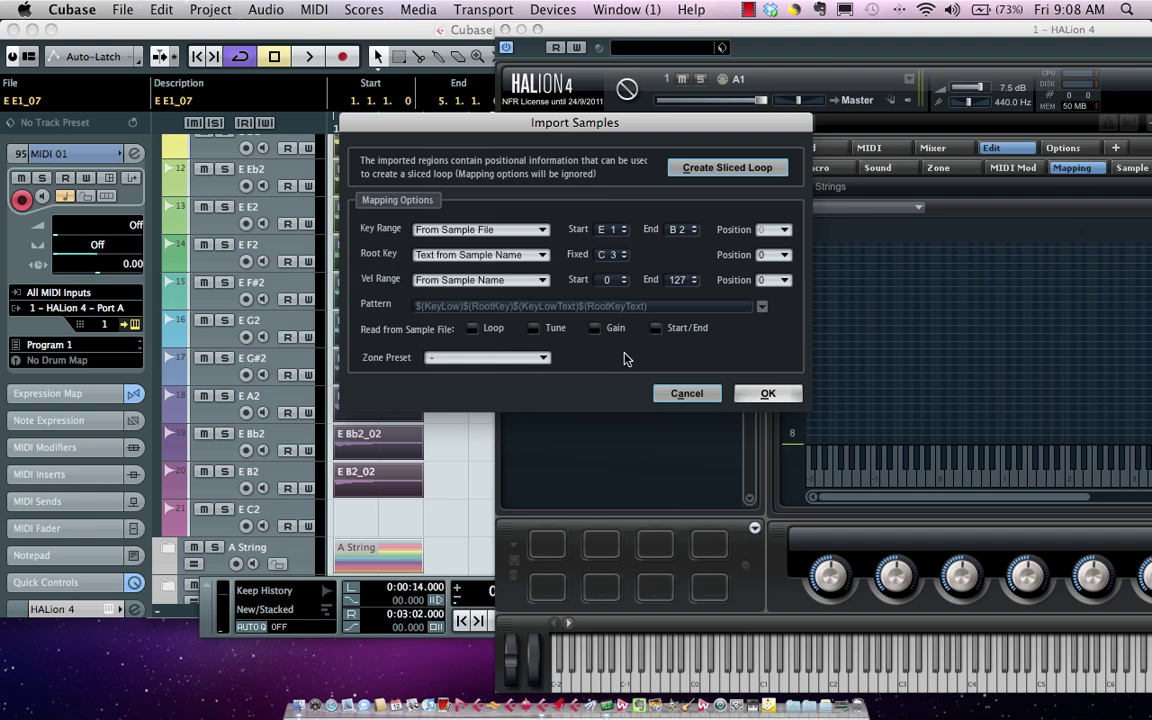
{"action": "left_click", "coordinate": [748, 392]}
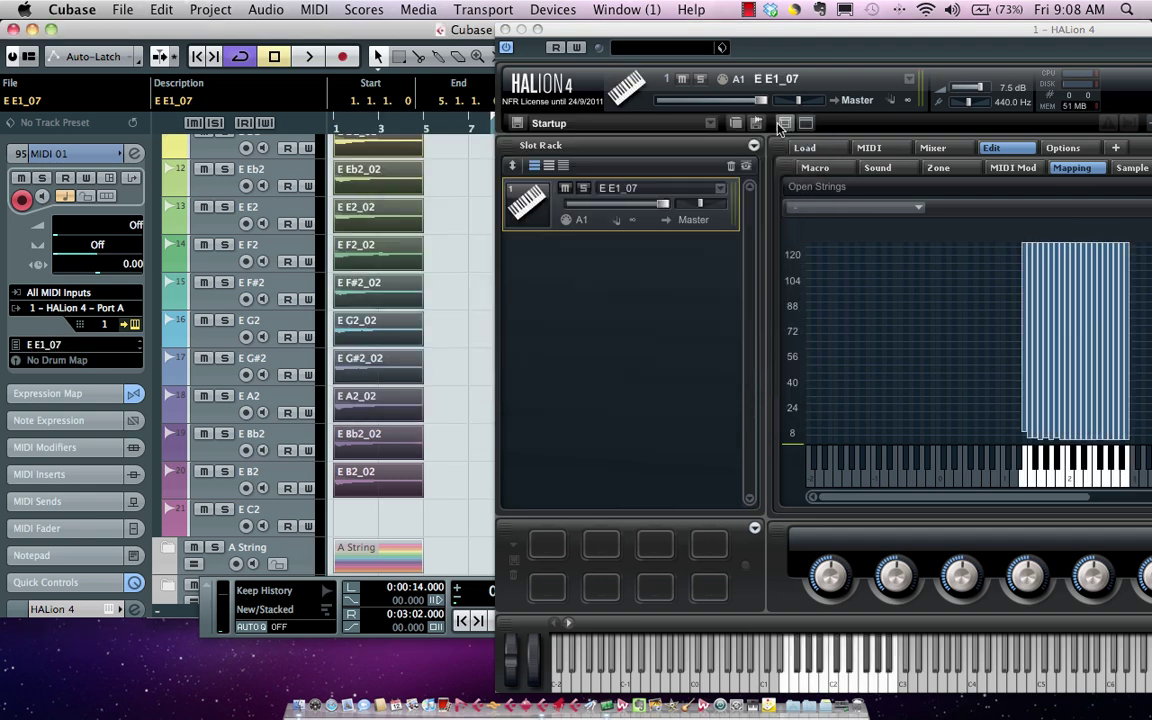
Bring the full HALion window back into view and rename the imported program as Jaz Bass.
{"action": "double_click", "coordinate": [658, 29]}
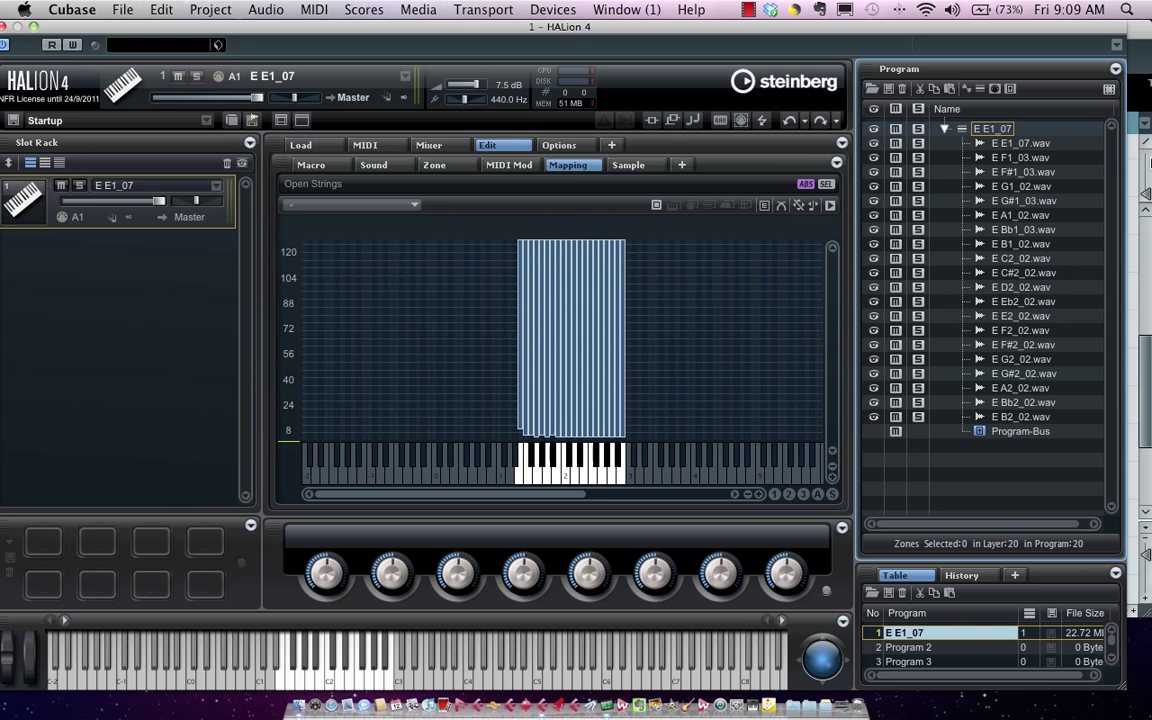
{"action": "left_click", "coordinate": [1003, 130]}
{"action": "left_click", "coordinate": [1005, 130]}
{"action": "type", "text": "Jaz Bass"}
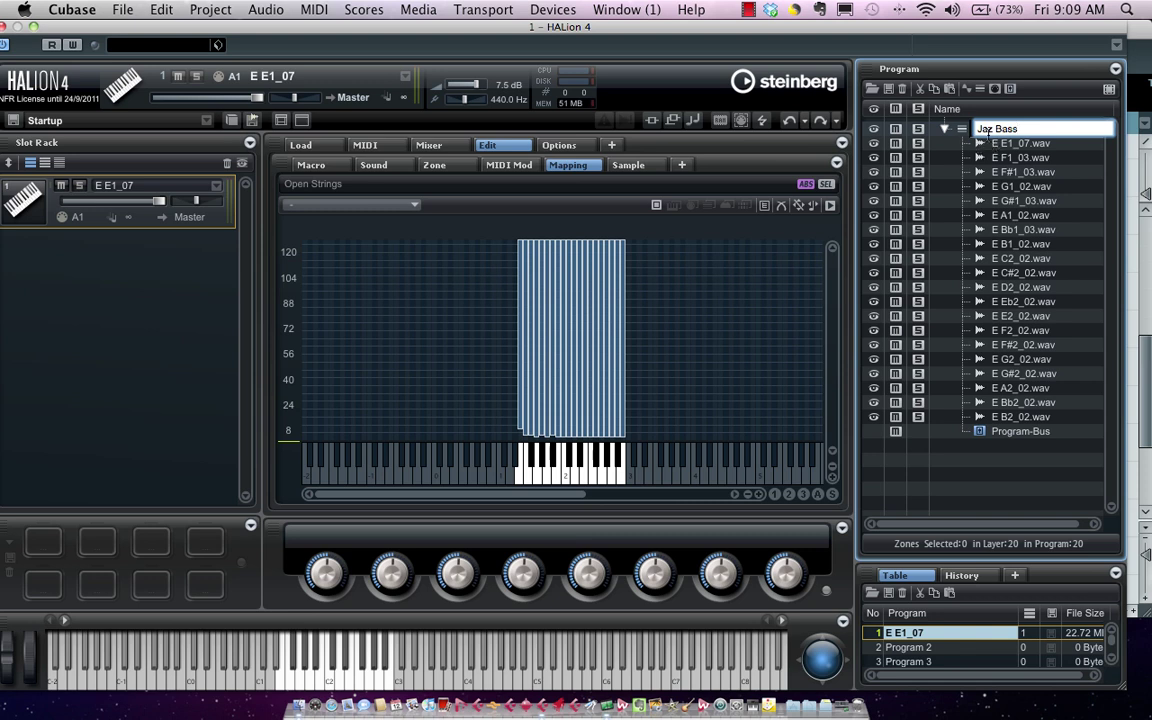
{"action": "key", "text": "Return"}
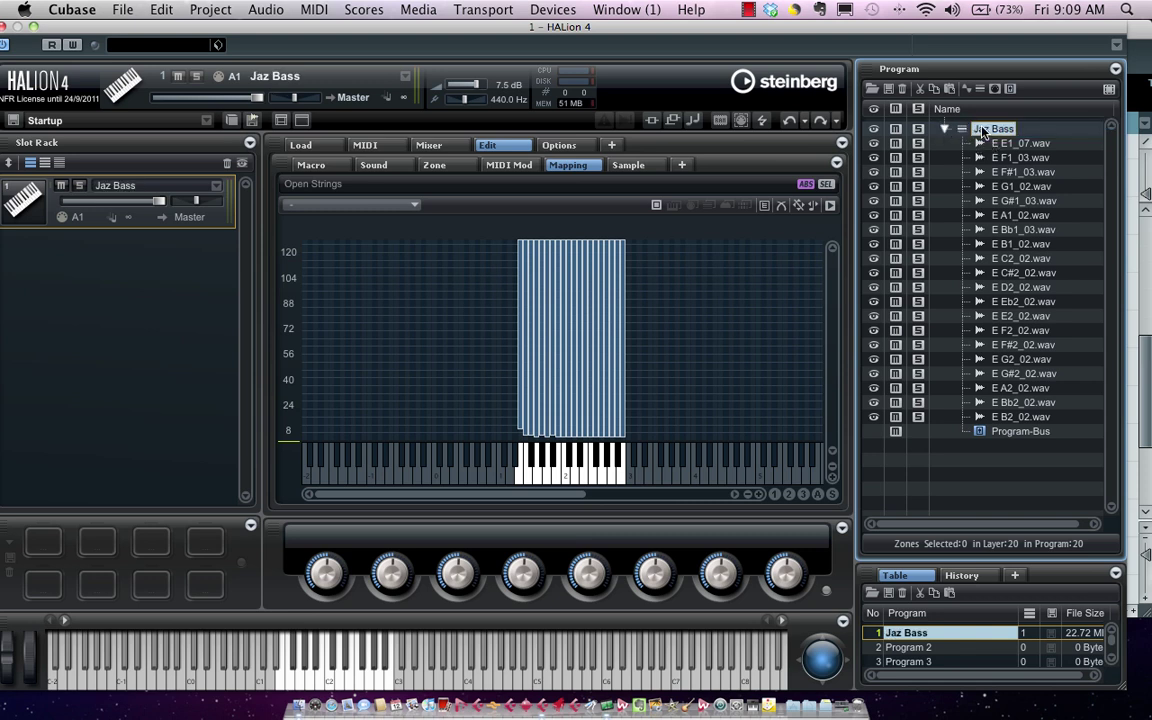
Add a new layer to the Jaz Bass program and name it E String.
{"action": "right_click", "coordinate": [983, 126]}
{"action": "mouse_move", "coordinate": [946, 186]}
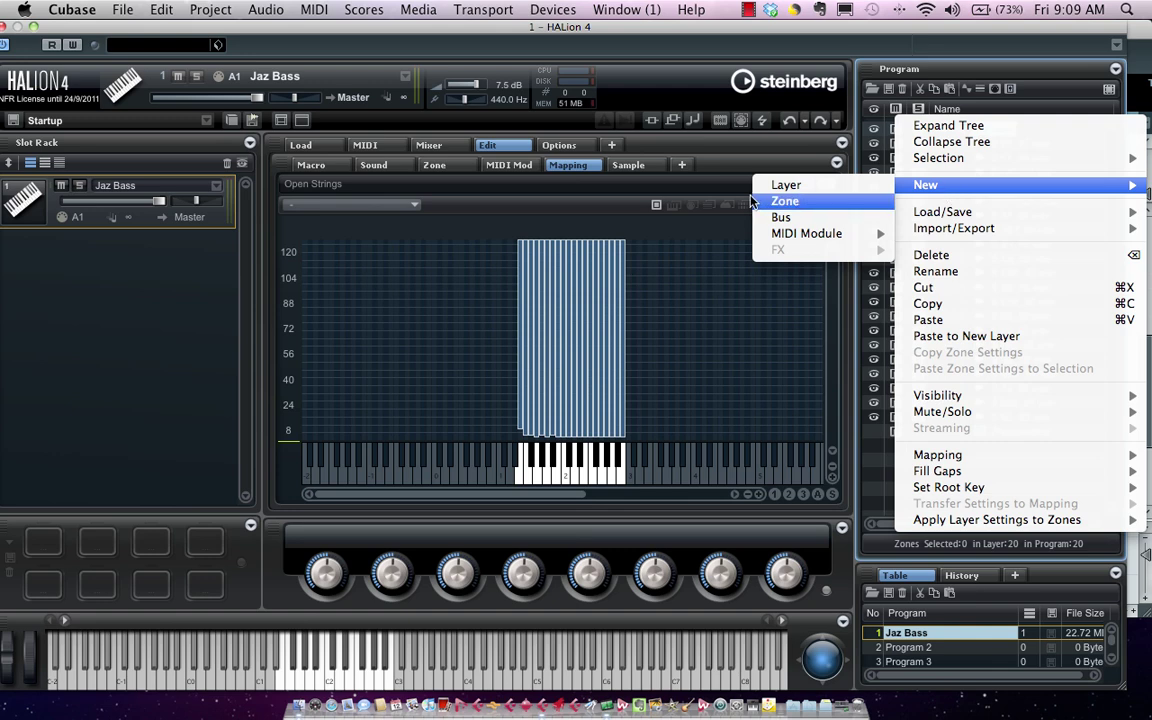
{"action": "left_click", "coordinate": [785, 187]}
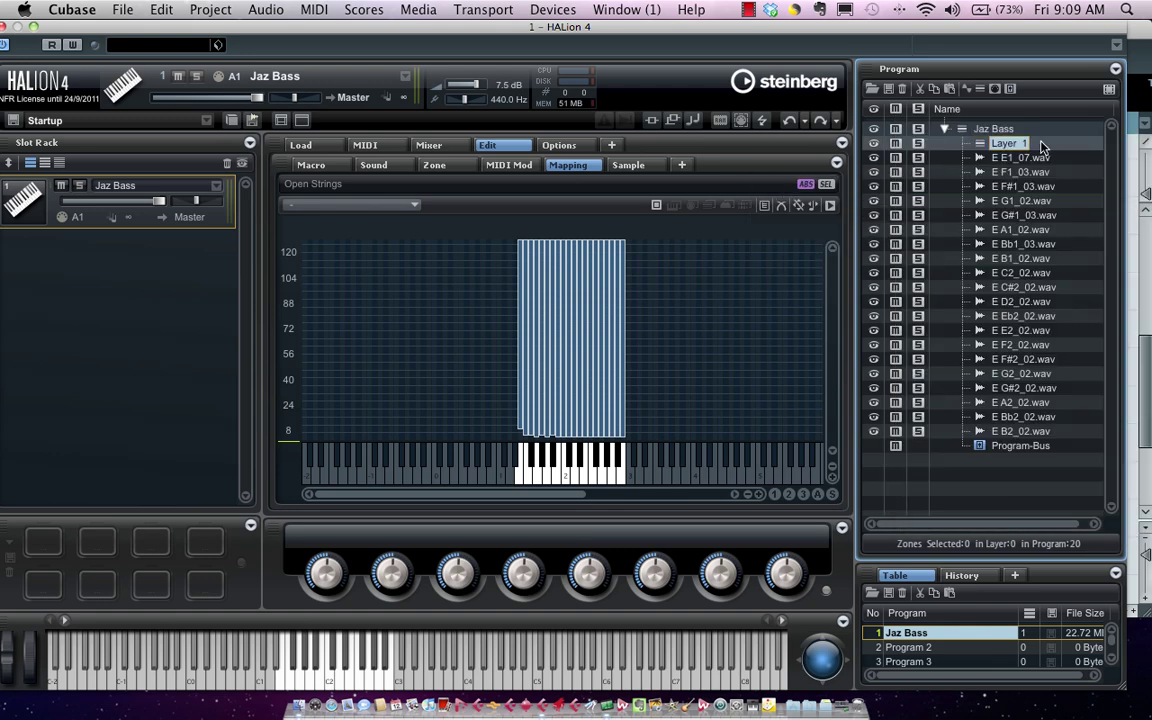
{"action": "type", "text": "E"}
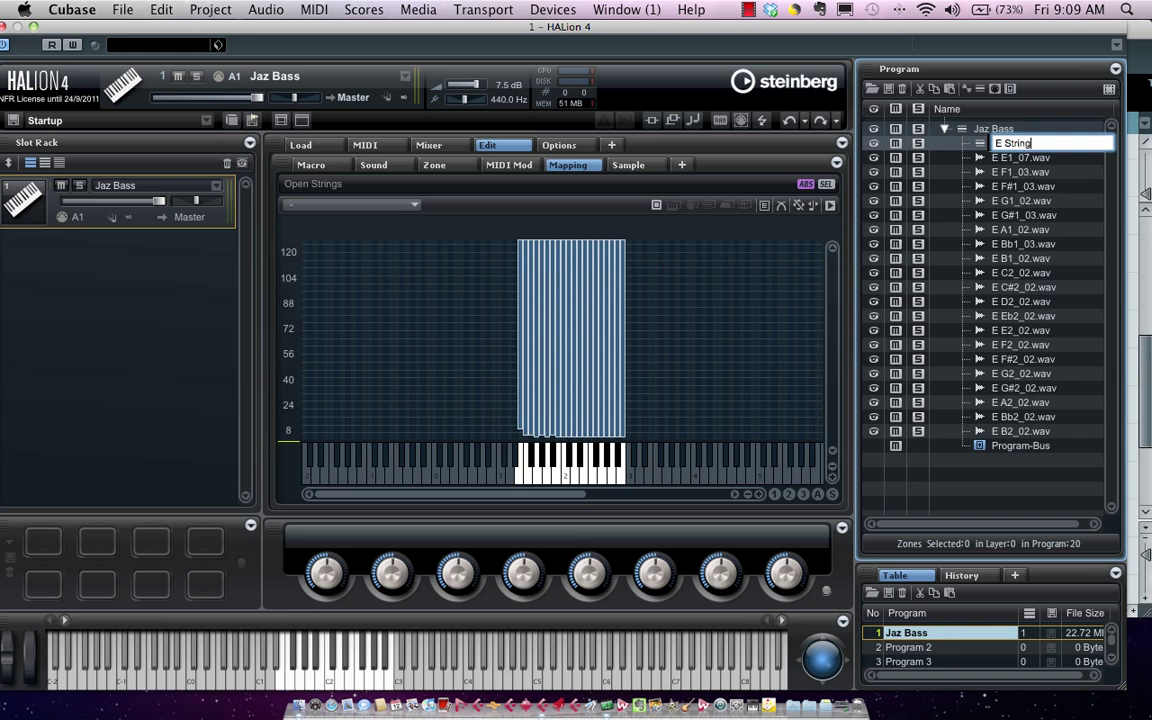
{"action": "type", "text": " String"}
{"action": "key", "text": "Return"}
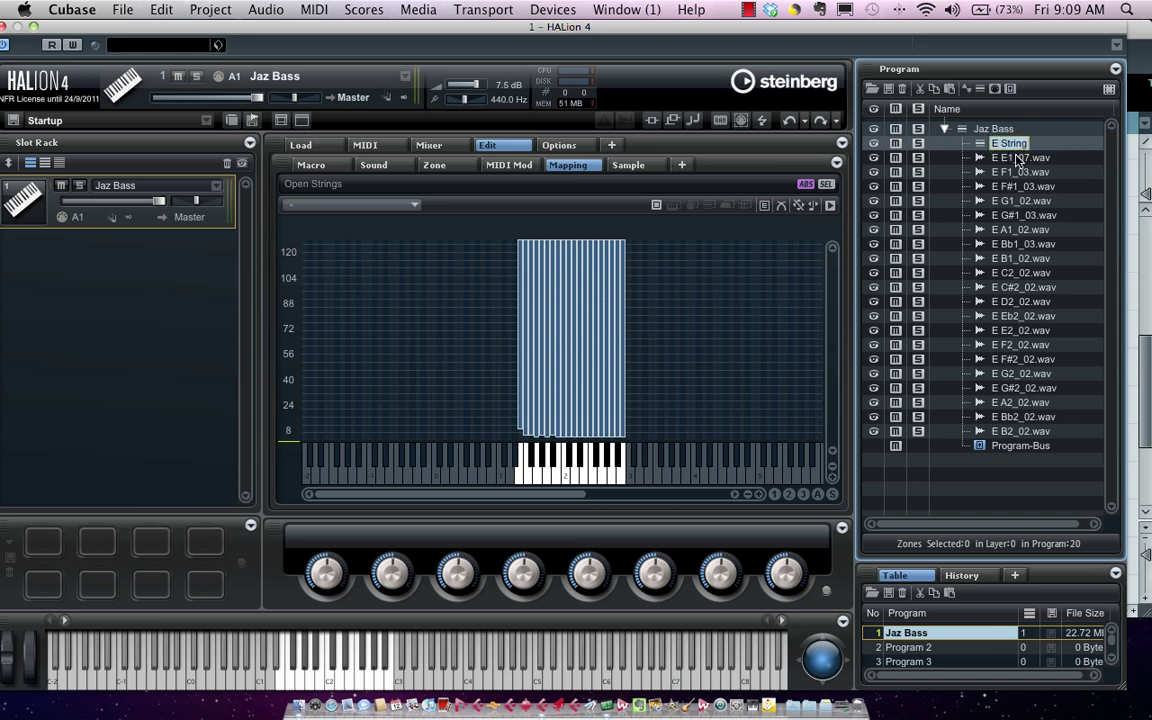
Move all samples from E E1_07.wav to E B2_02.wav into the E String layer and collapse the layer.
{"action": "left_click", "coordinate": [918, 157]}
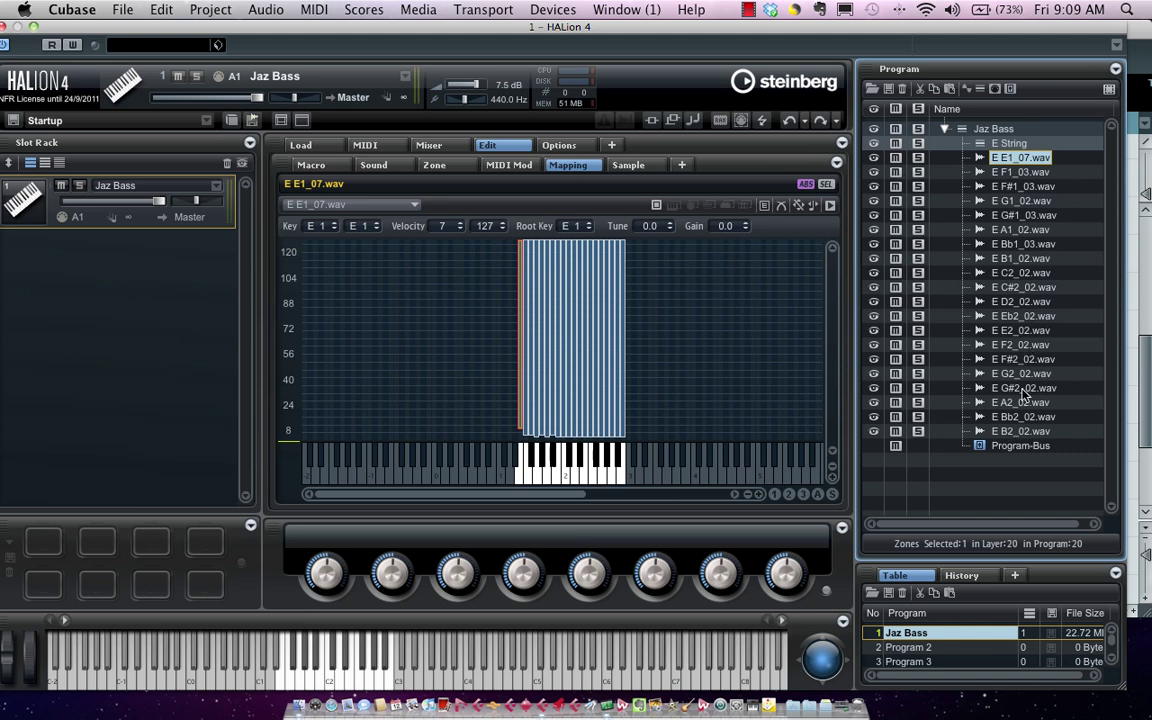
{"action": "left_click", "coordinate": [1030, 431], "text": "shift"}
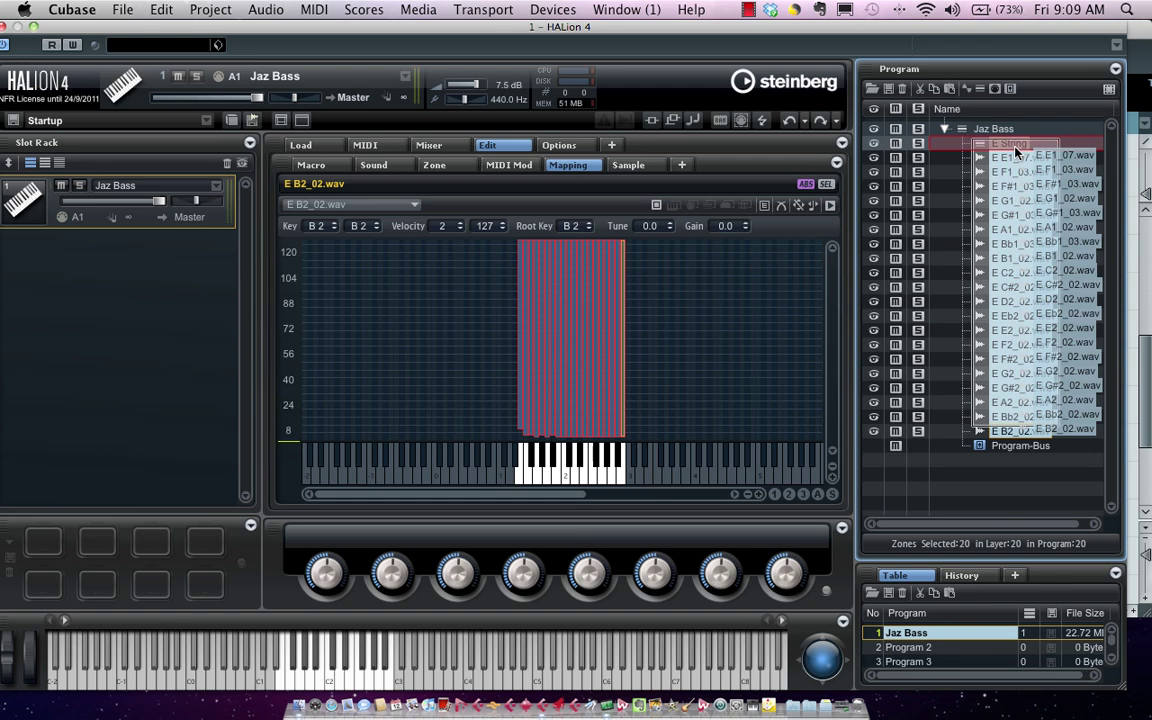
{"action": "left_click", "coordinate": [979, 143]}
{"action": "left_click", "coordinate": [963, 144]}
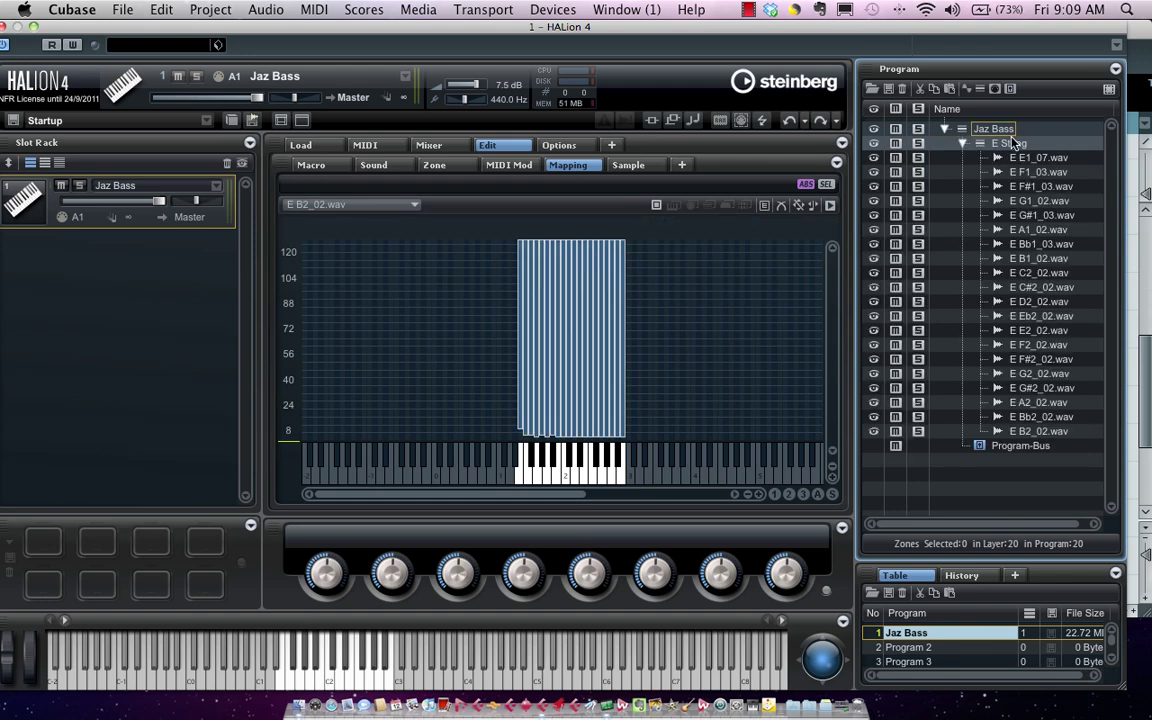
{"action": "left_click", "coordinate": [964, 144]}
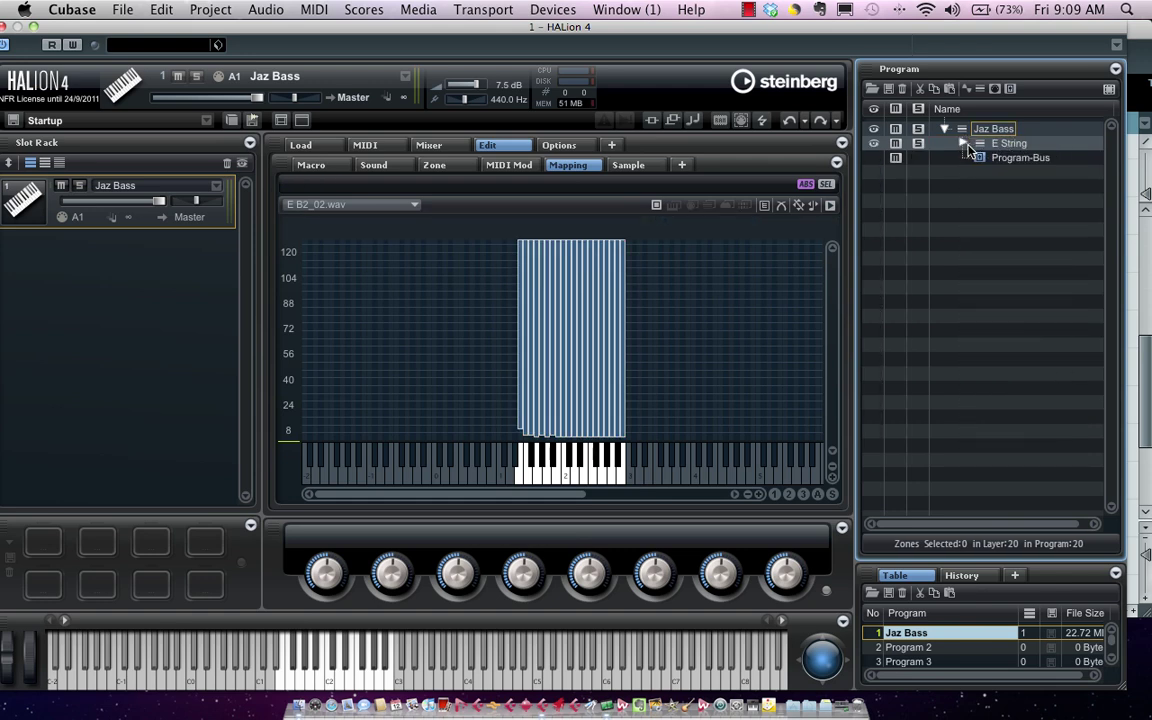
Examine the Jaz Bass zone mapping up close and view the waveform of the E E1_07.wav zone.
{"action": "left_click", "coordinate": [999, 131]}
{"action": "scroll", "coordinate": [484, 306], "scroll_direction": "up", "scroll_amount": 3}
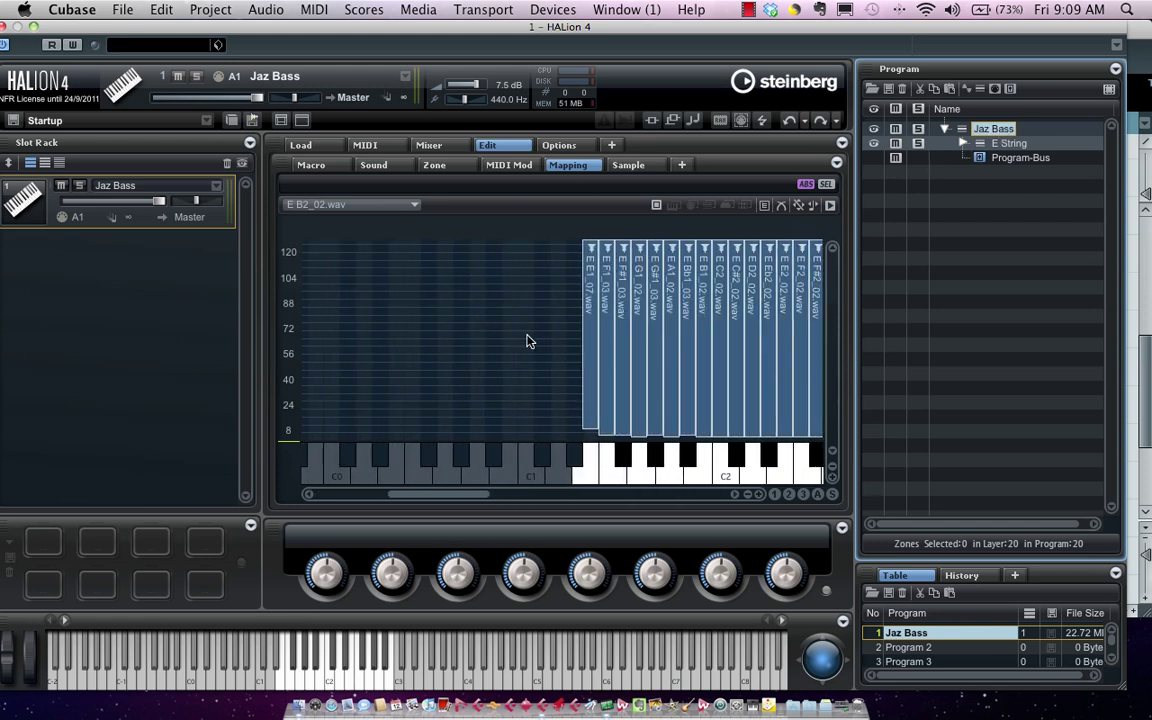
{"action": "left_click", "coordinate": [591, 360]}
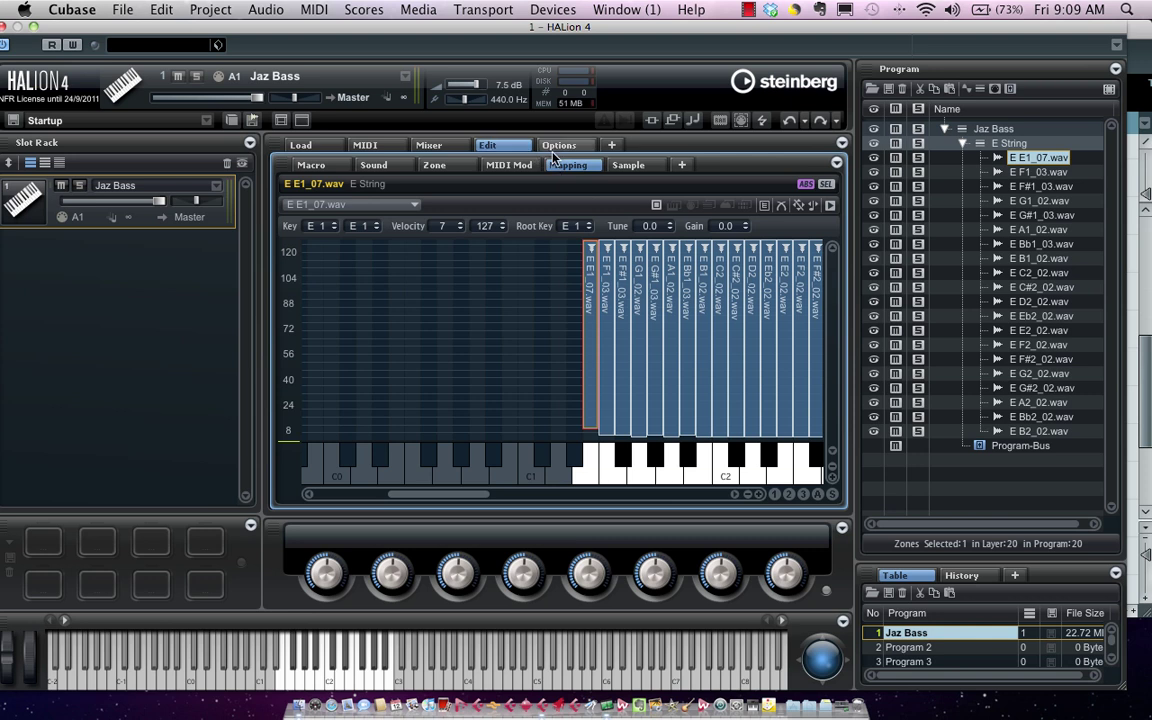
{"action": "left_click", "coordinate": [623, 163]}
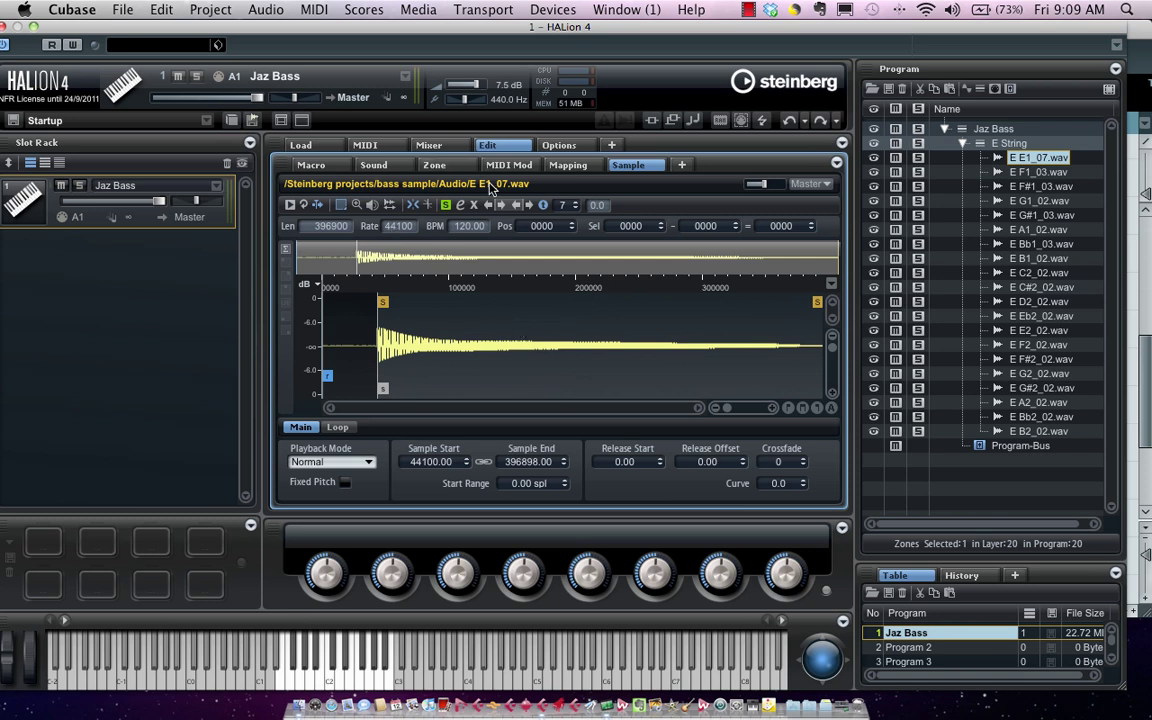
Check the external wave editor setting, and view the E E1_07 sample in WaveLab 7 before closing it again.
{"action": "left_click", "coordinate": [558, 145]}
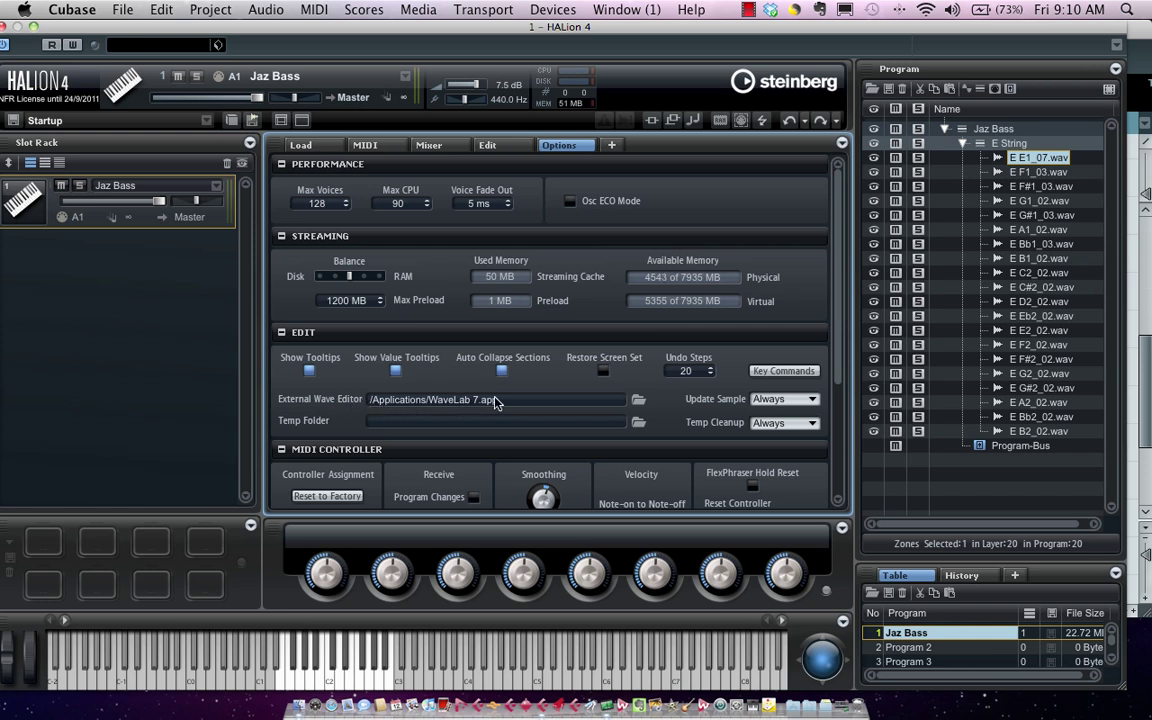
{"action": "left_click", "coordinate": [482, 143]}
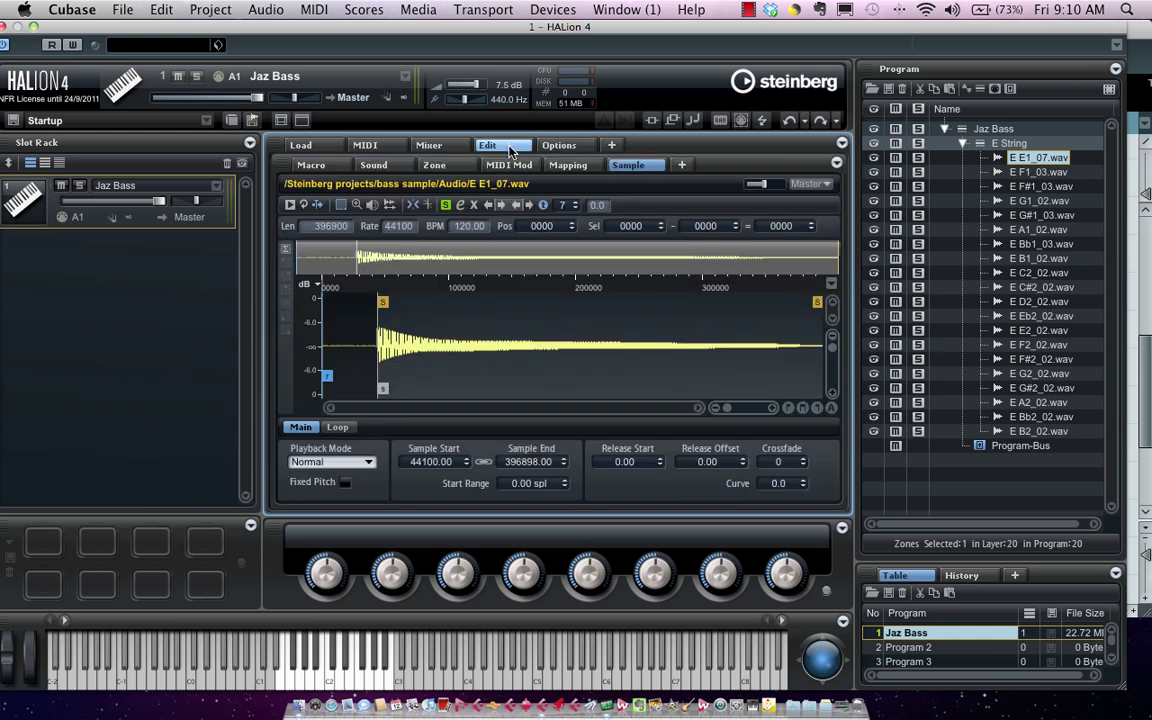
{"action": "right_click", "coordinate": [510, 314]}
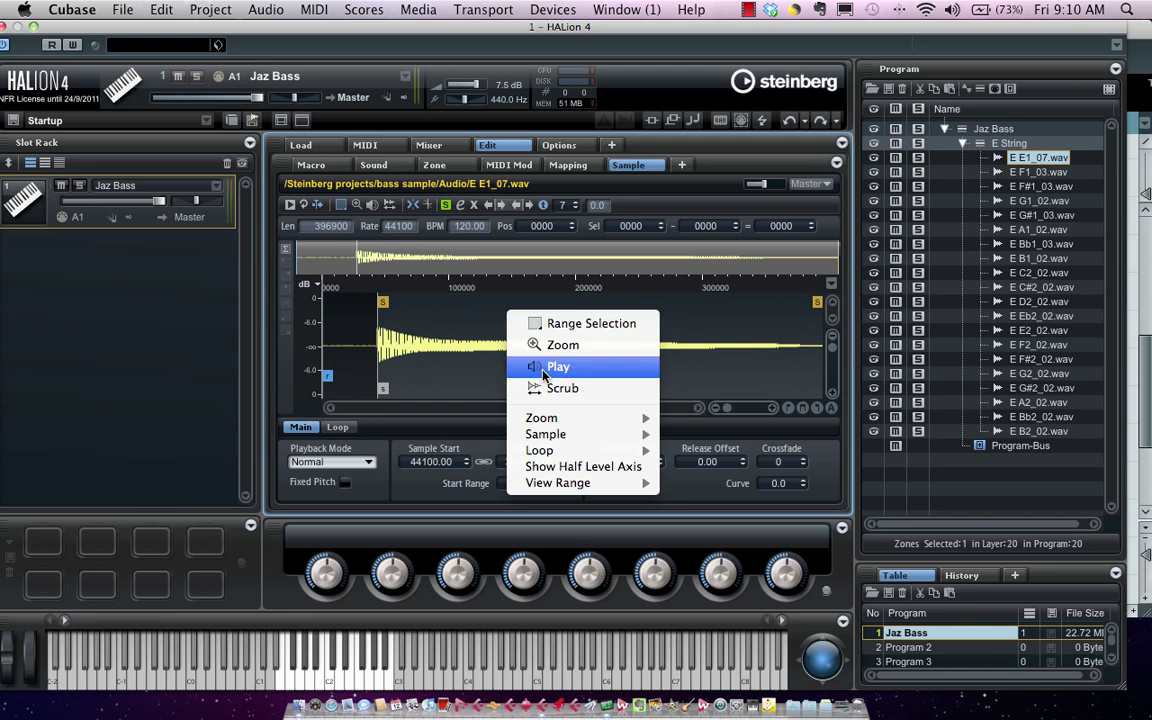
{"action": "mouse_move", "coordinate": [600, 435]}
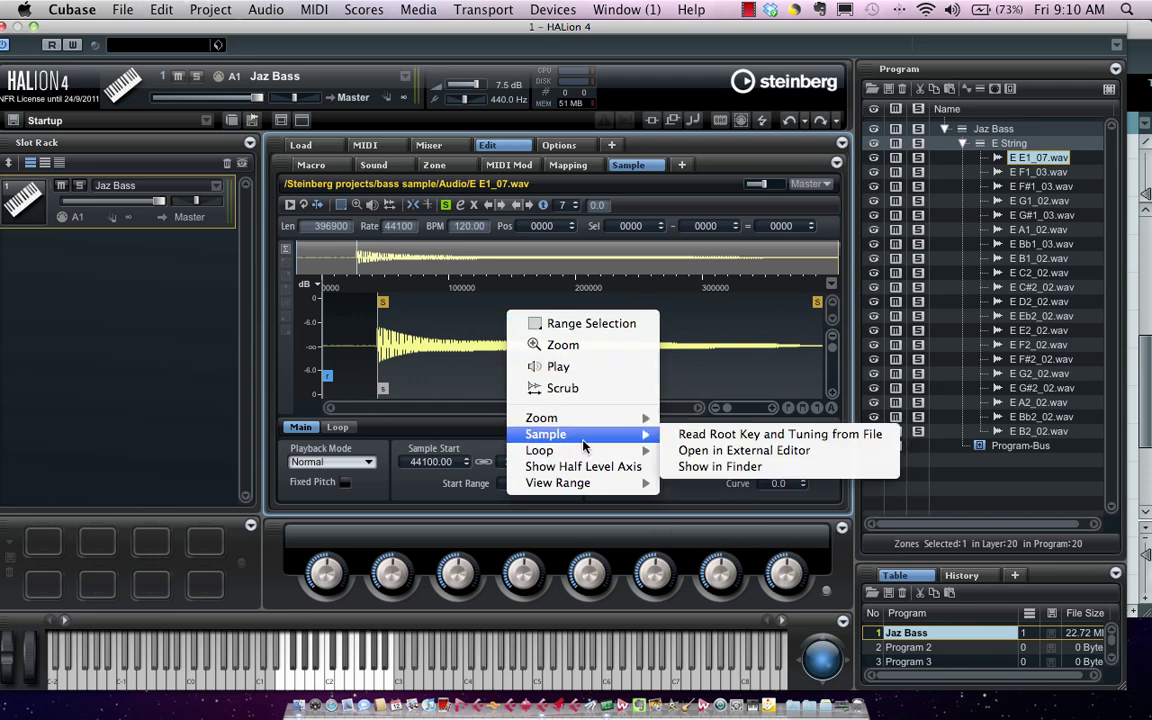
{"action": "left_click", "coordinate": [722, 451]}
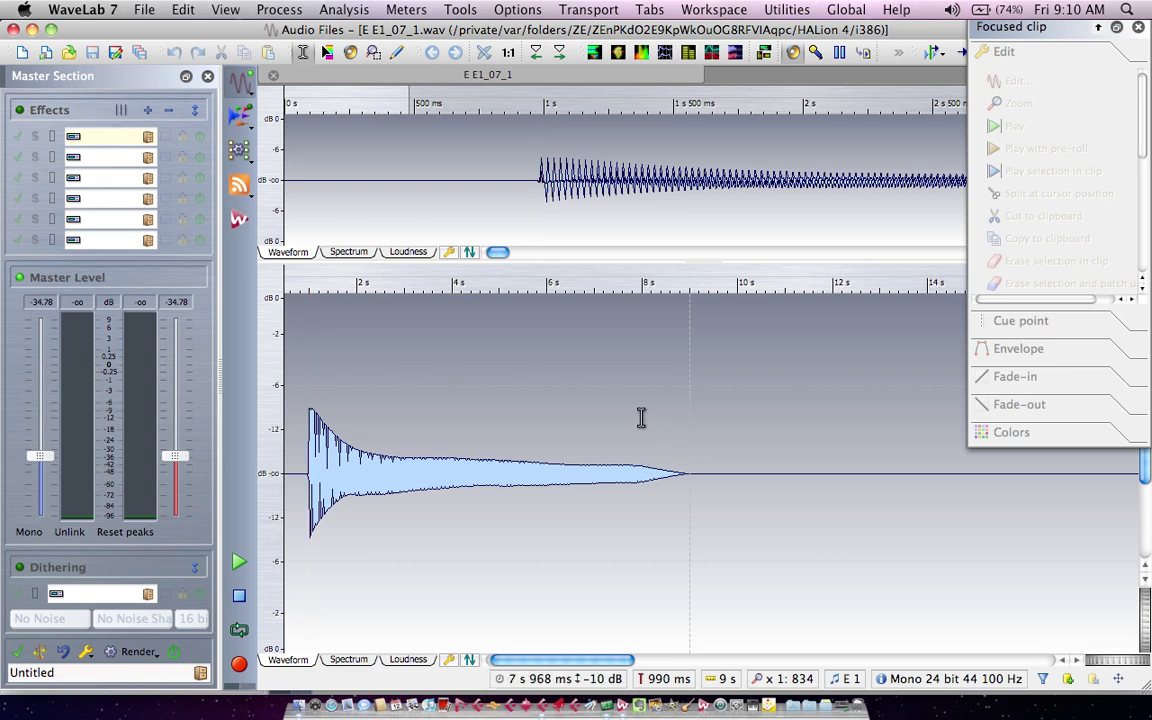
{"action": "key", "text": "super+w"}
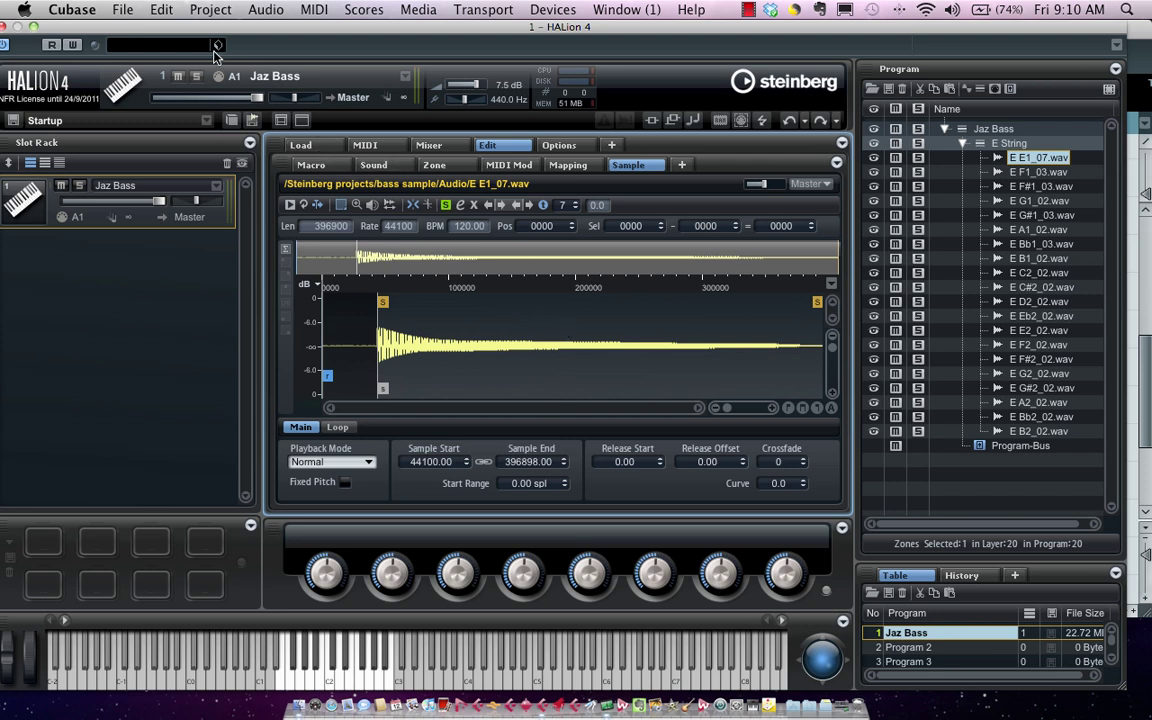
Add another layer to the Jaz Bass program, name it A String, and collapse the E String layer.
{"action": "left_click", "coordinate": [1002, 142]}
{"action": "right_click", "coordinate": [996, 130]}
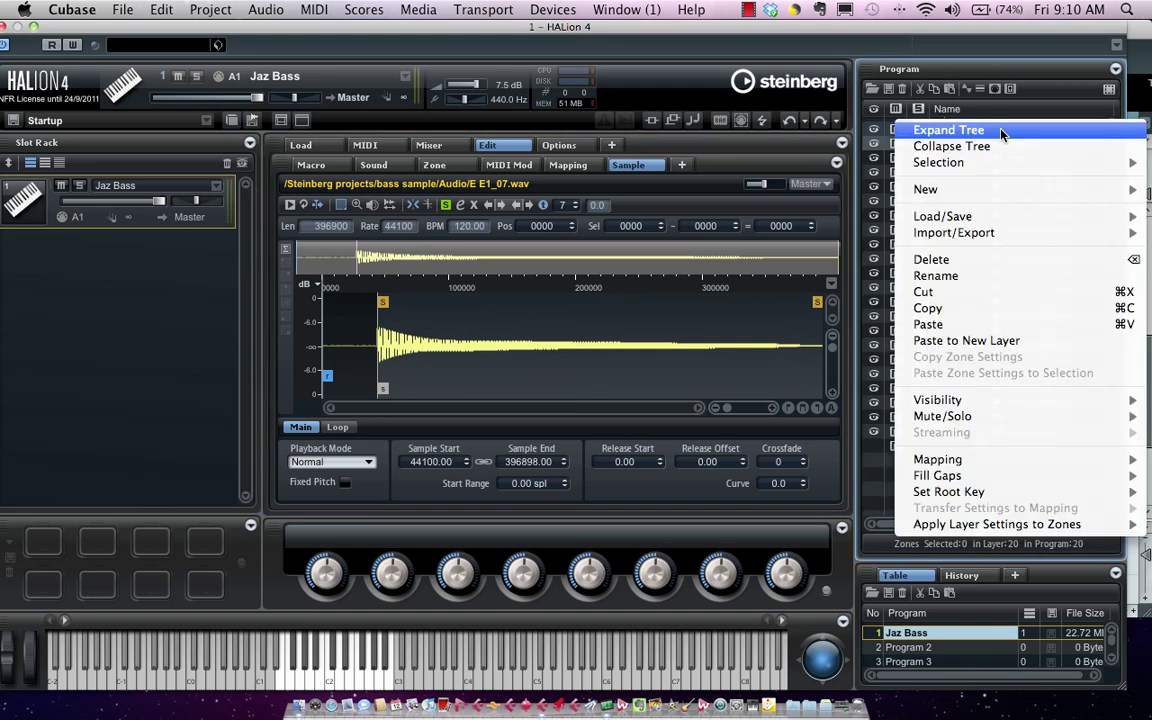
{"action": "mouse_move", "coordinate": [970, 193]}
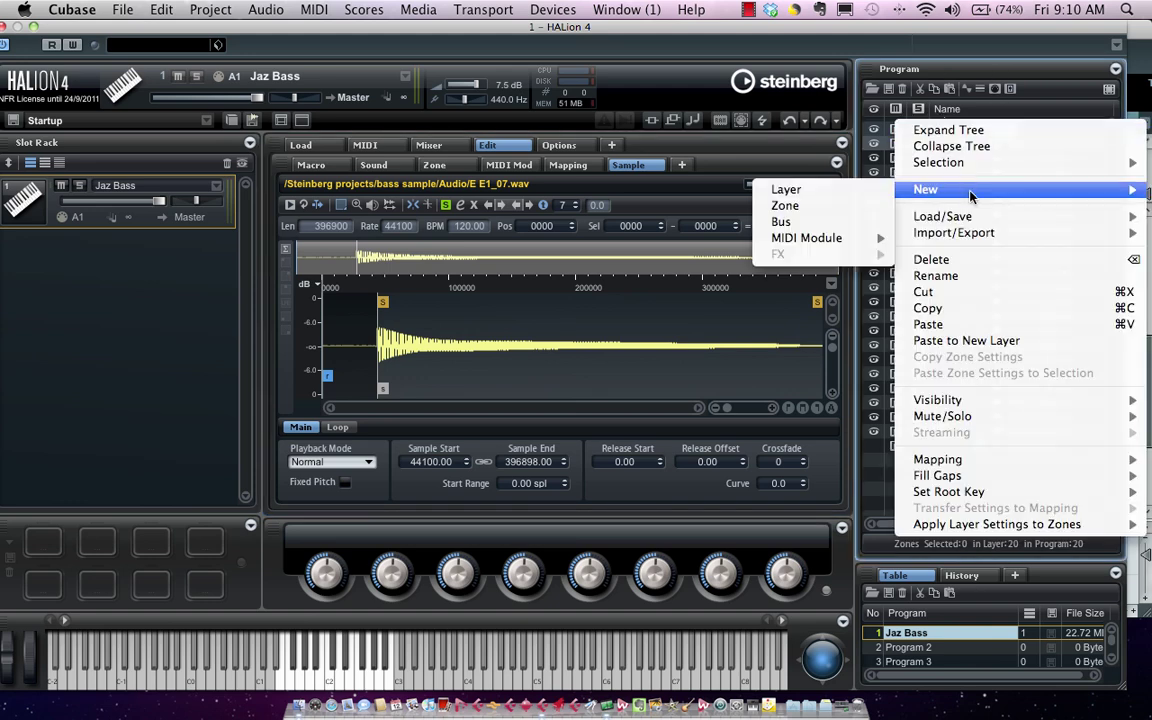
{"action": "left_click", "coordinate": [800, 189]}
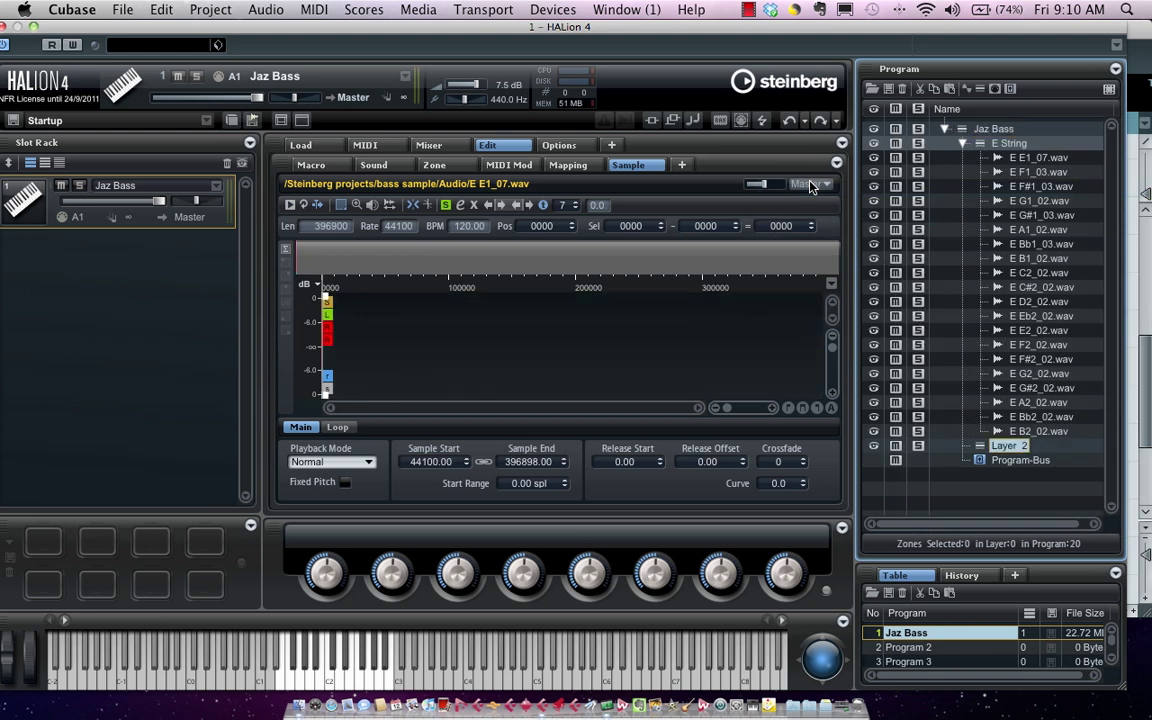
{"action": "left_click", "coordinate": [1009, 446]}
{"action": "left_click", "coordinate": [1009, 446]}
{"action": "type", "text": "A String"}
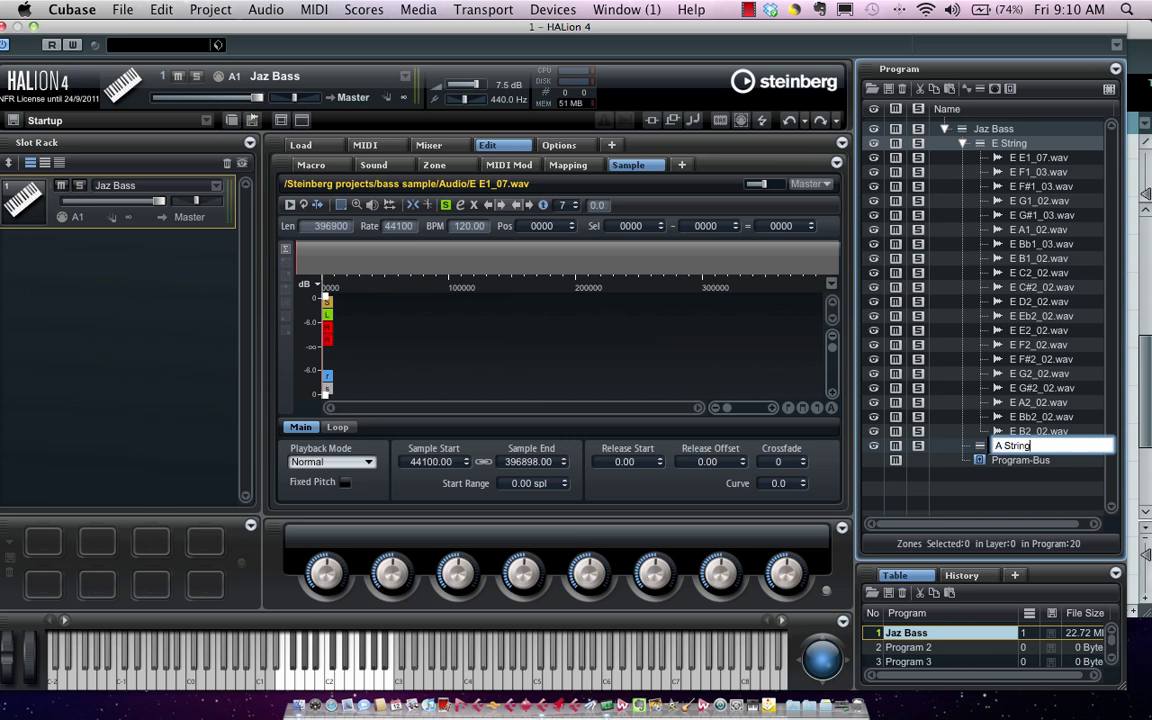
{"action": "key", "text": "Return"}
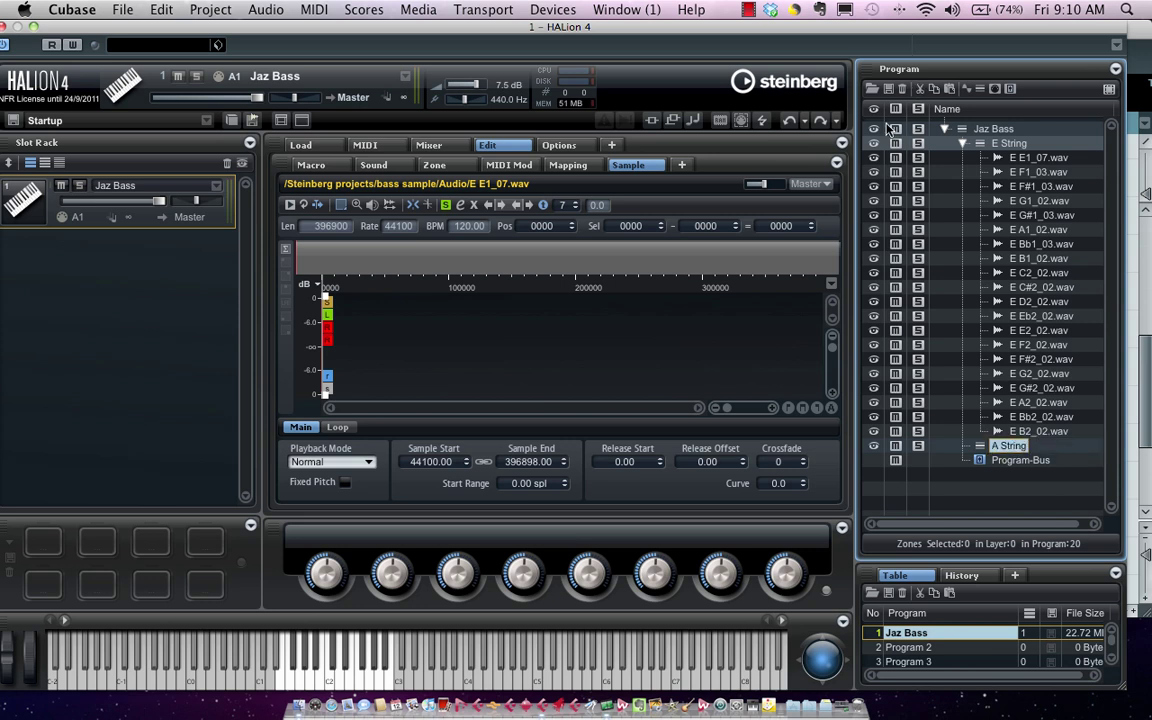
{"action": "left_click", "coordinate": [963, 144]}
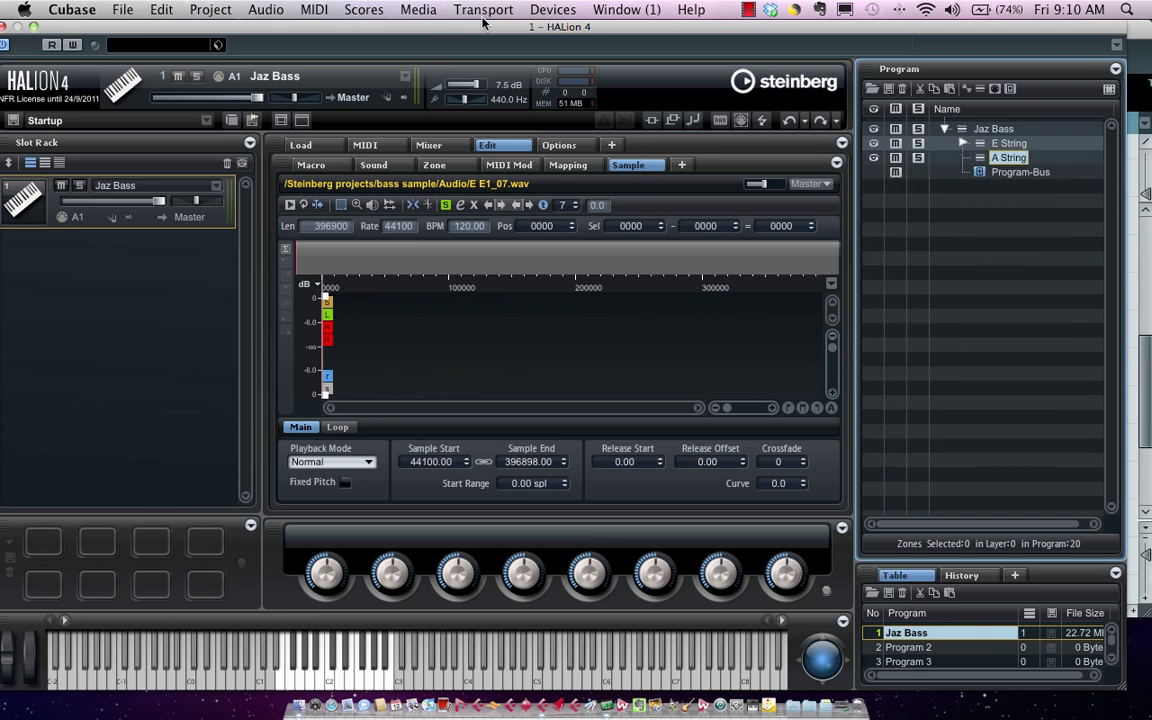
Return to the zone mapping, uncover the Cubase track list, and collapse the E String folder track.
{"action": "left_click", "coordinate": [567, 166]}
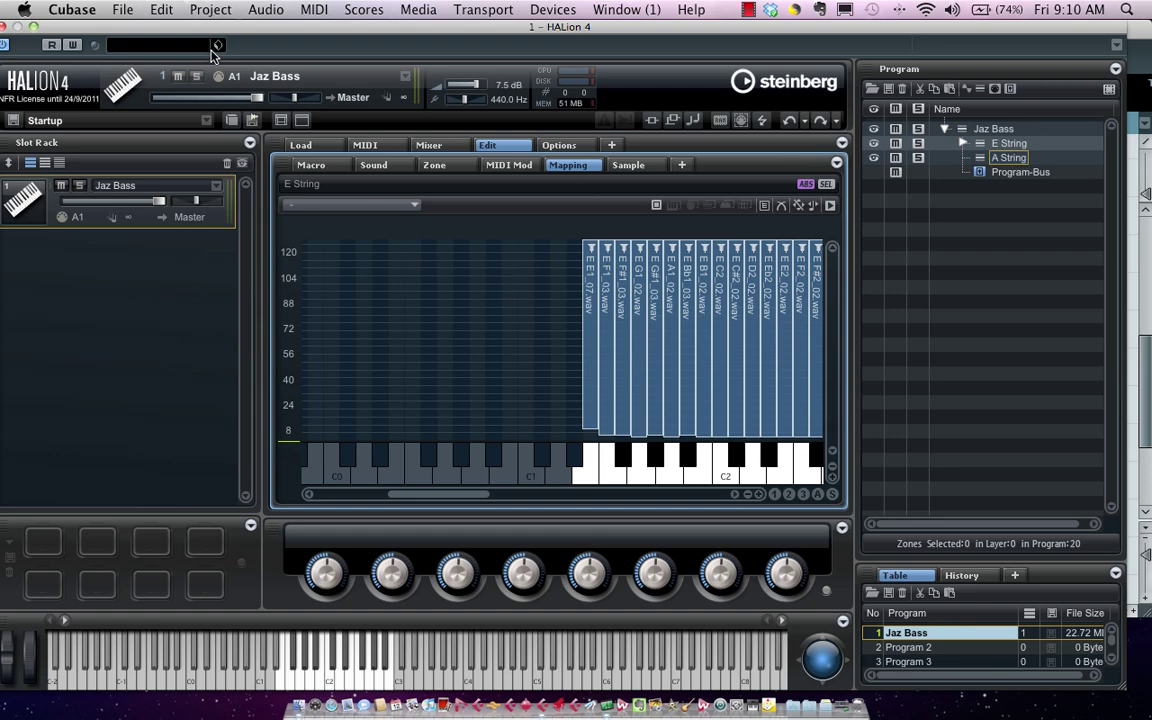
{"action": "left_click_drag", "start_coordinate": [197, 26], "coordinate": [607, 26]}
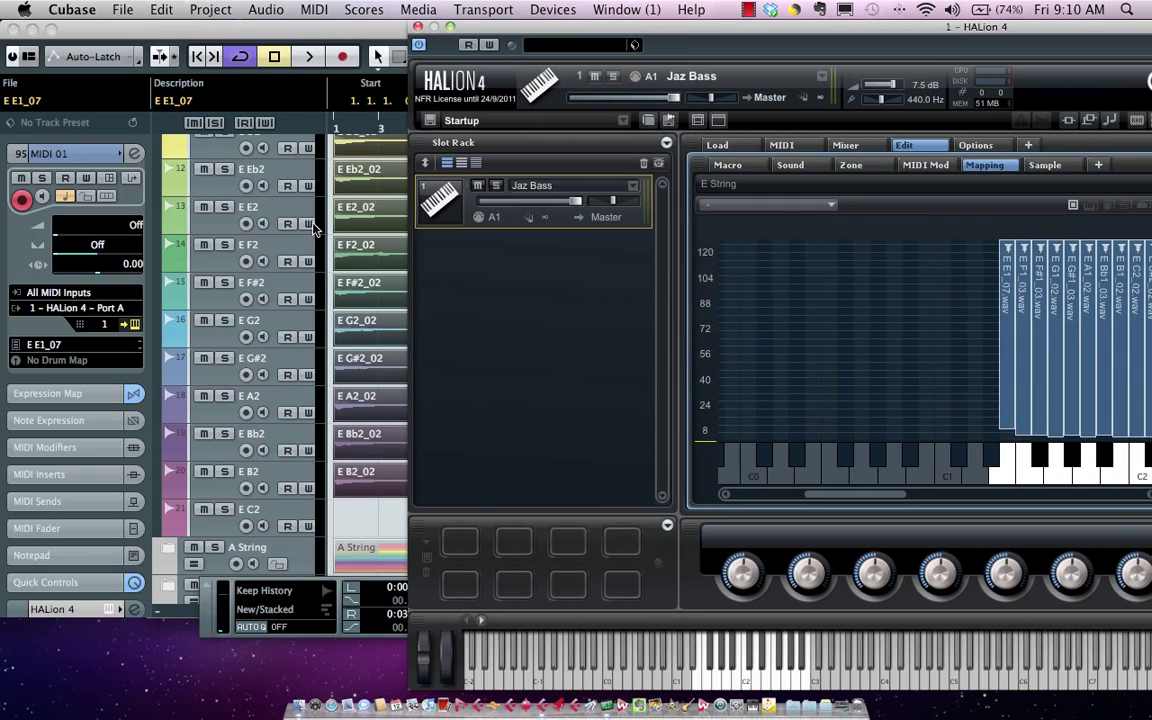
{"action": "scroll", "coordinate": [268, 200], "scroll_direction": "up", "scroll_amount": 10}
{"action": "scroll", "coordinate": [258, 214], "scroll_direction": "up", "scroll_amount": 3}
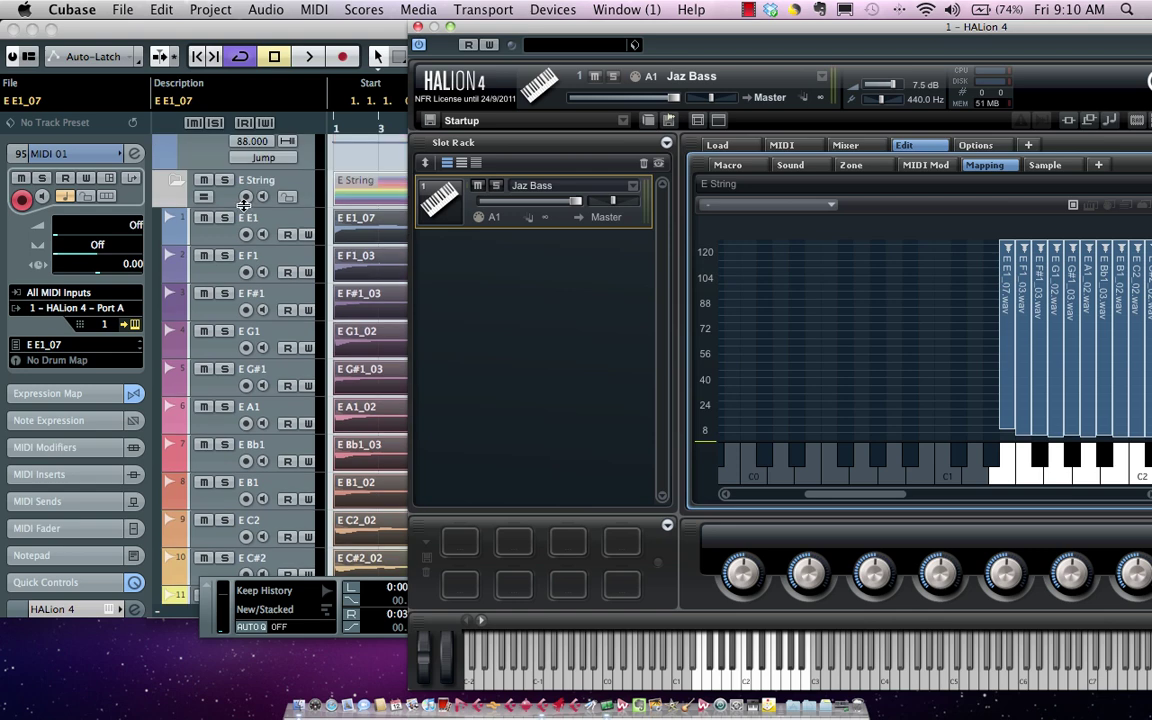
{"action": "left_click", "coordinate": [176, 185]}
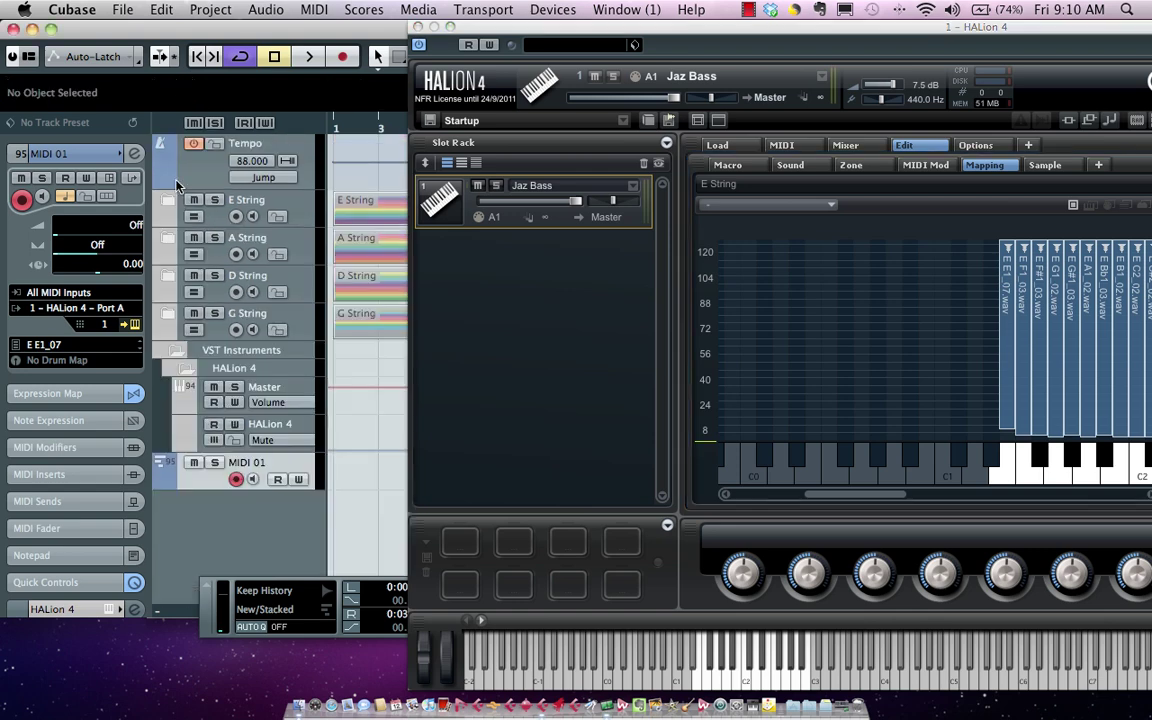
Expand the A String folder track in Cubase and add its samples, A A1_05 to A F3_01, to the HALion mapping.
{"action": "left_click", "coordinate": [168, 237]}
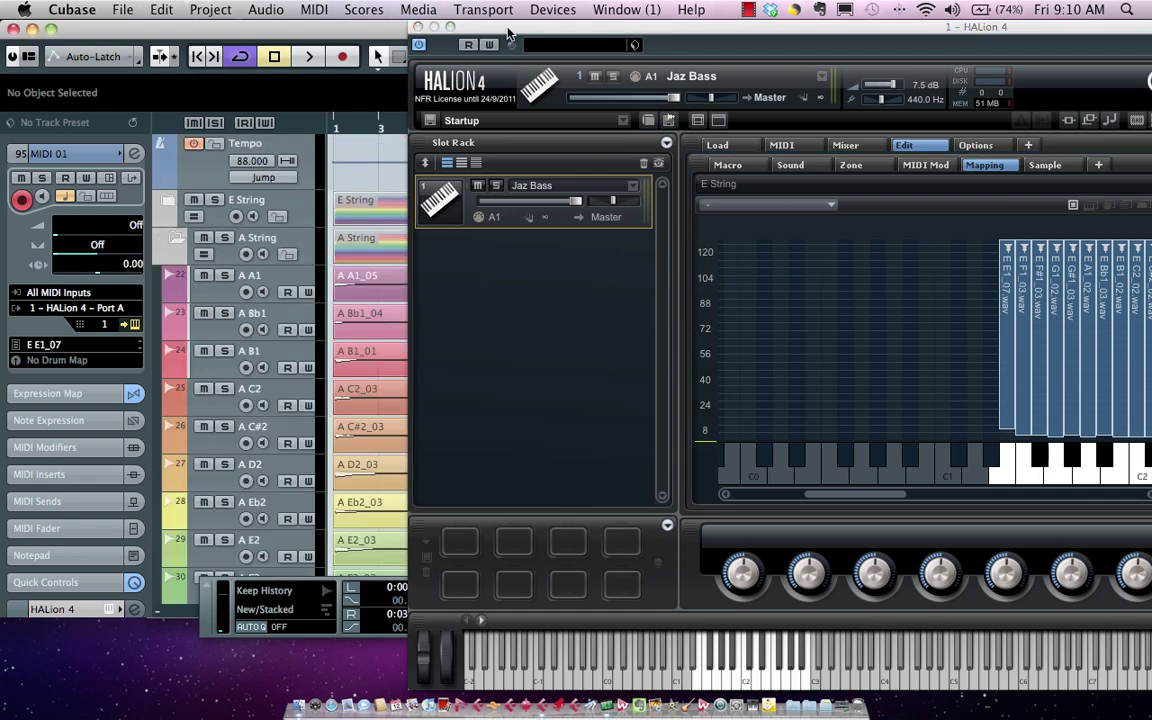
{"action": "left_click_drag", "start_coordinate": [507, 31], "coordinate": [620, 31]}
{"action": "left_click_drag", "start_coordinate": [440, 293], "coordinate": [890, 365]}
{"action": "mouse_move", "coordinate": [892, 374]}
{"action": "left_mouse_down"}
{"action": "mouse_move", "coordinate": [892, 400]}
{"action": "mouse_move", "coordinate": [829, 386]}
{"action": "mouse_move", "coordinate": [878, 386]}
{"action": "left_mouse_up"}
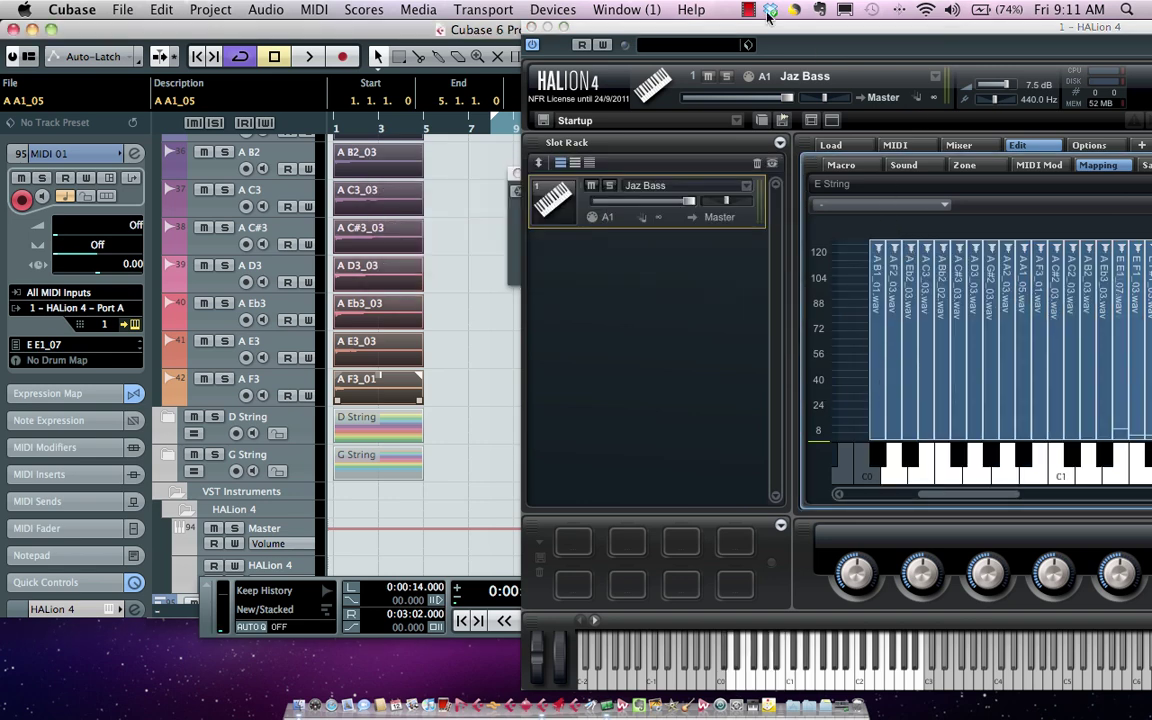
Bring the Jaz Bass program tree into view and compare the zone mappings of the A String and E String layers.
{"action": "left_click_drag", "start_coordinate": [772, 32], "coordinate": [494, 30]}
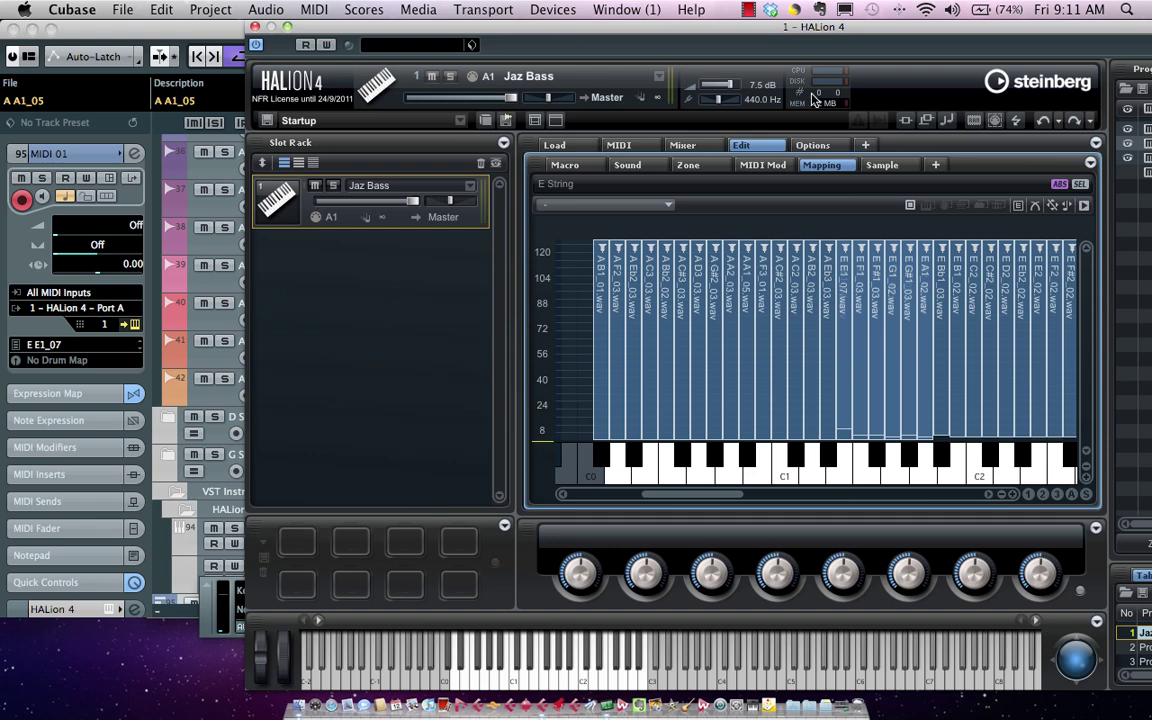
{"action": "left_click_drag", "start_coordinate": [820, 28], "coordinate": [670, 28]}
{"action": "right_click", "coordinate": [1092, 160]}
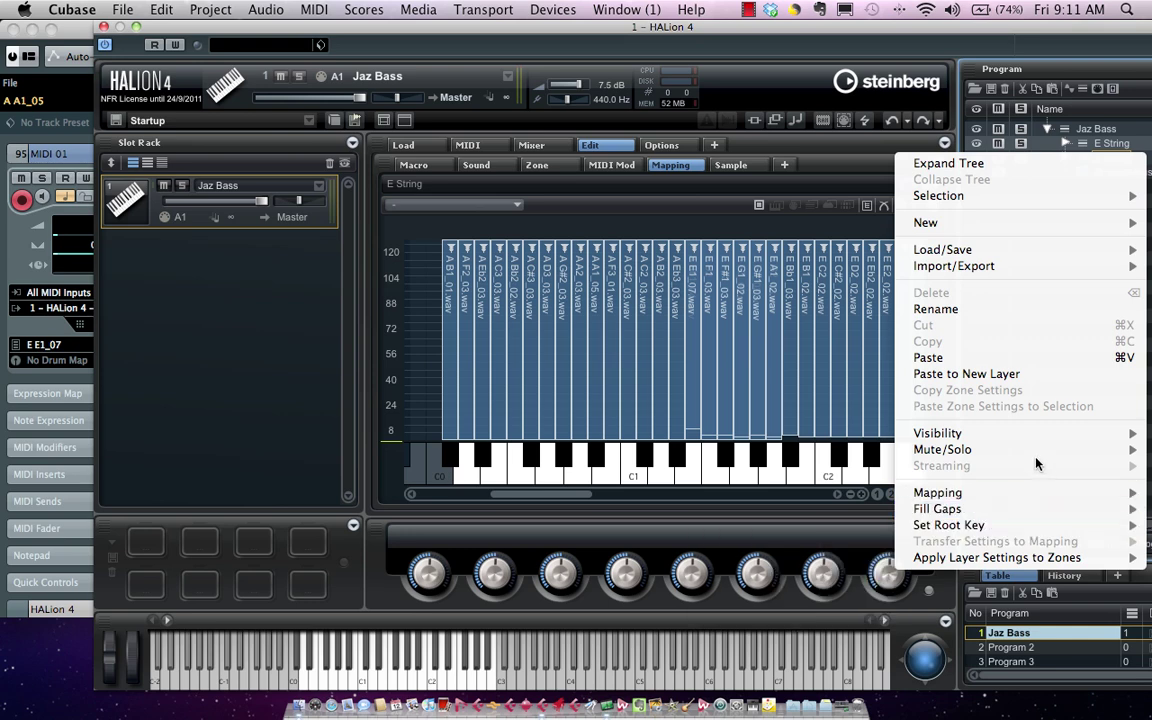
{"action": "mouse_move", "coordinate": [1030, 437]}
{"action": "left_click", "coordinate": [846, 516]}
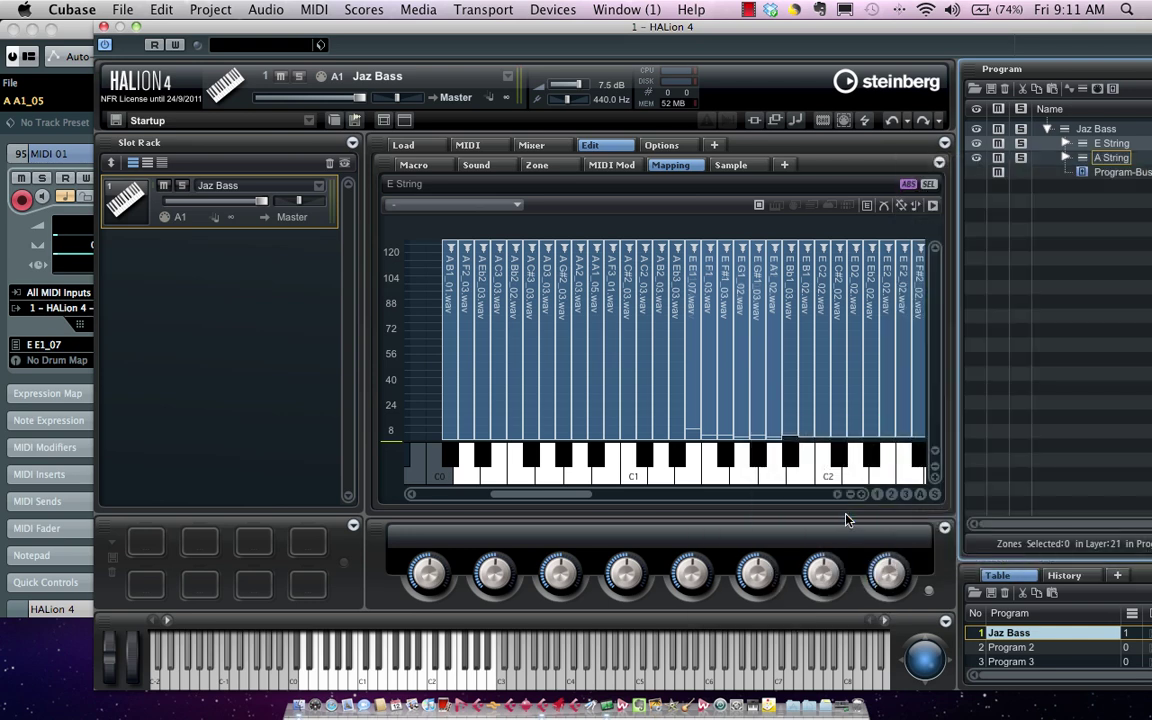
{"action": "left_click", "coordinate": [1111, 159]}
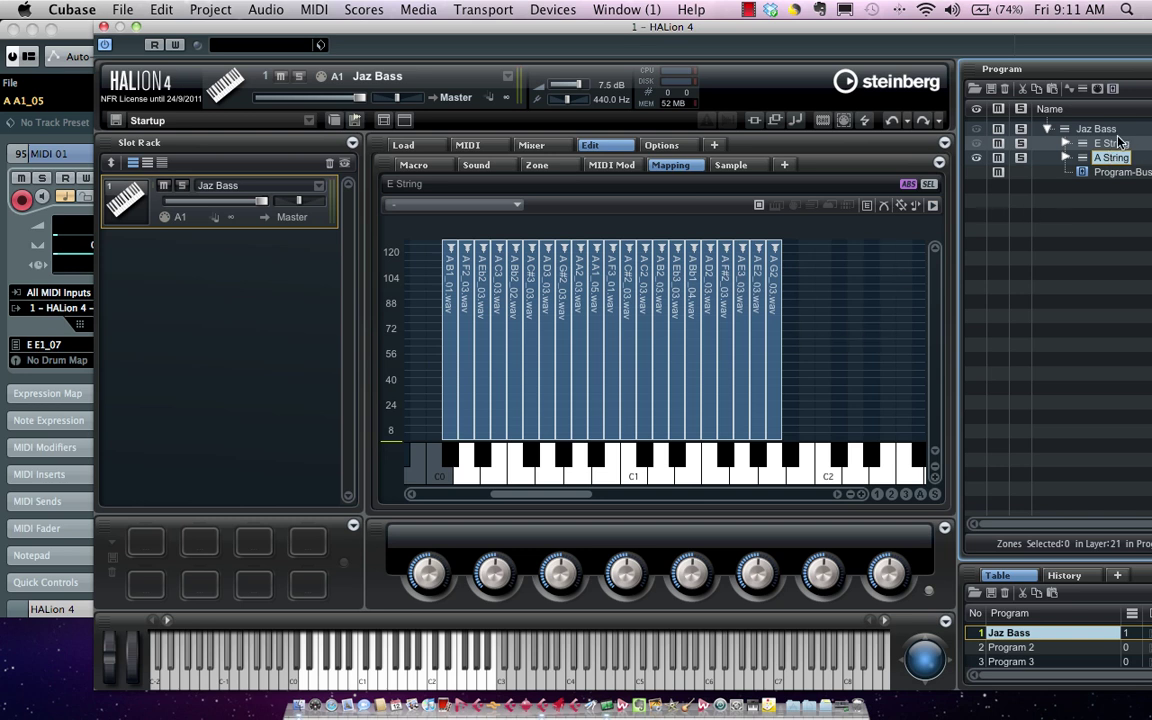
{"action": "left_click", "coordinate": [1110, 143]}
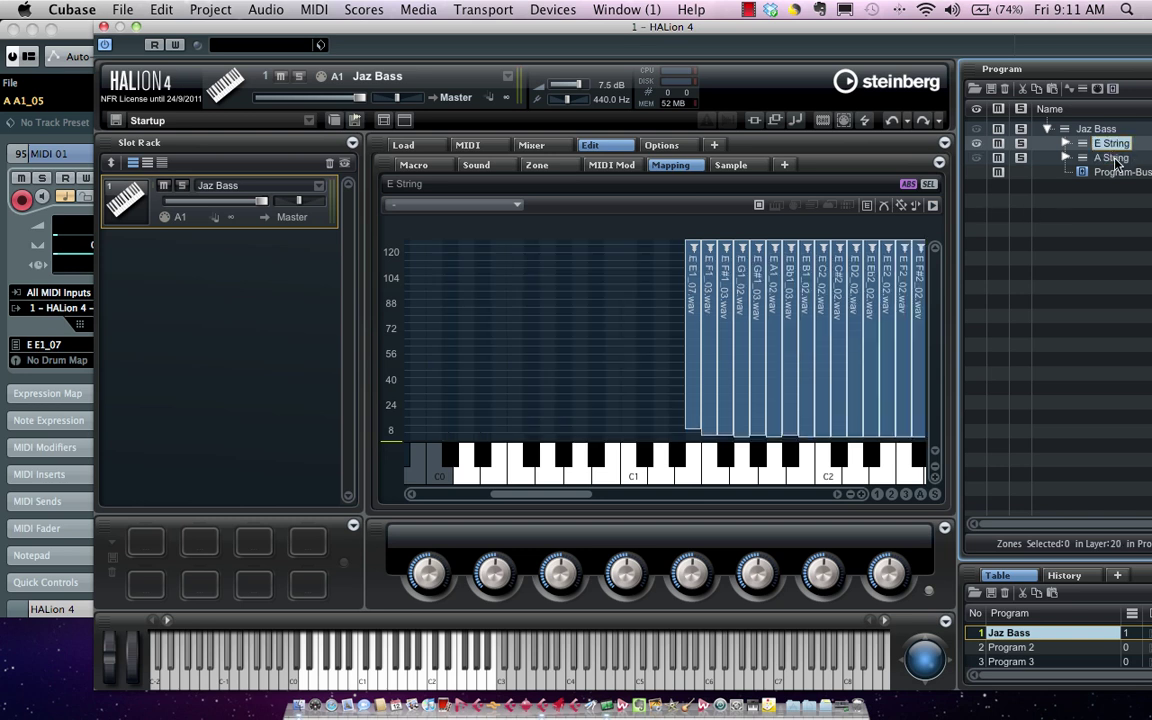
Map all zones of the A String layer to the keyboard using Key Text in Sample Name.
{"action": "left_click", "coordinate": [1115, 160]}
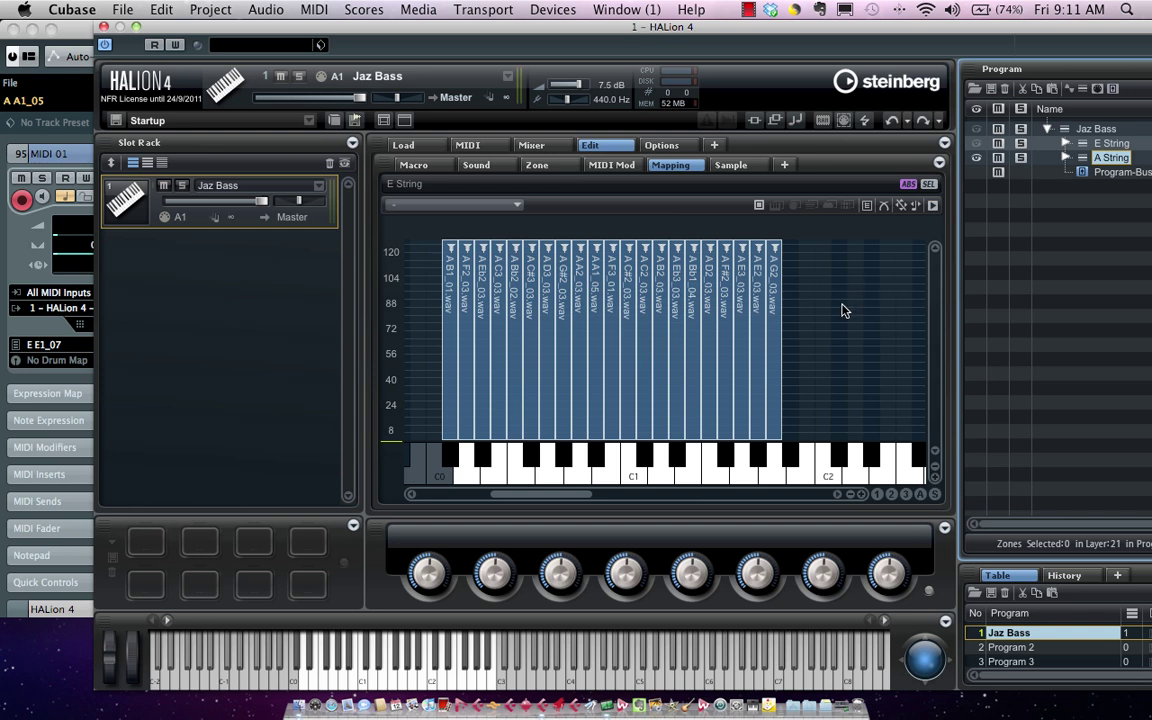
{"action": "left_click_drag", "start_coordinate": [573, 352], "coordinate": [452, 360]}
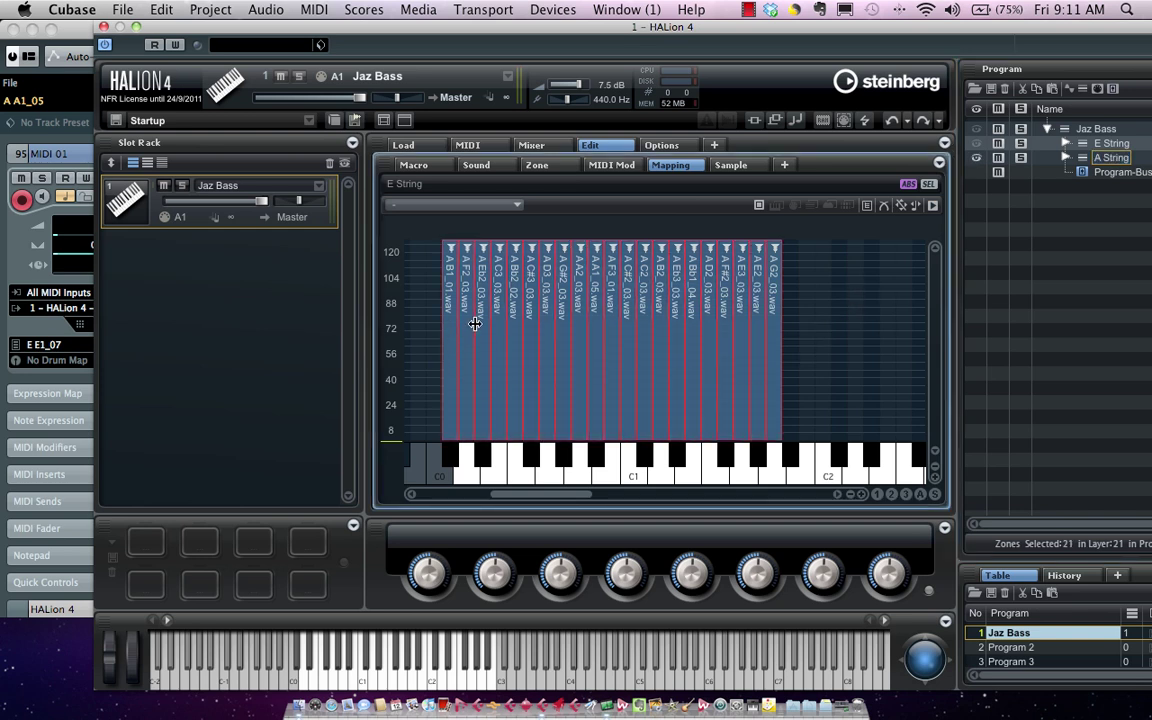
{"action": "right_click", "coordinate": [551, 287]}
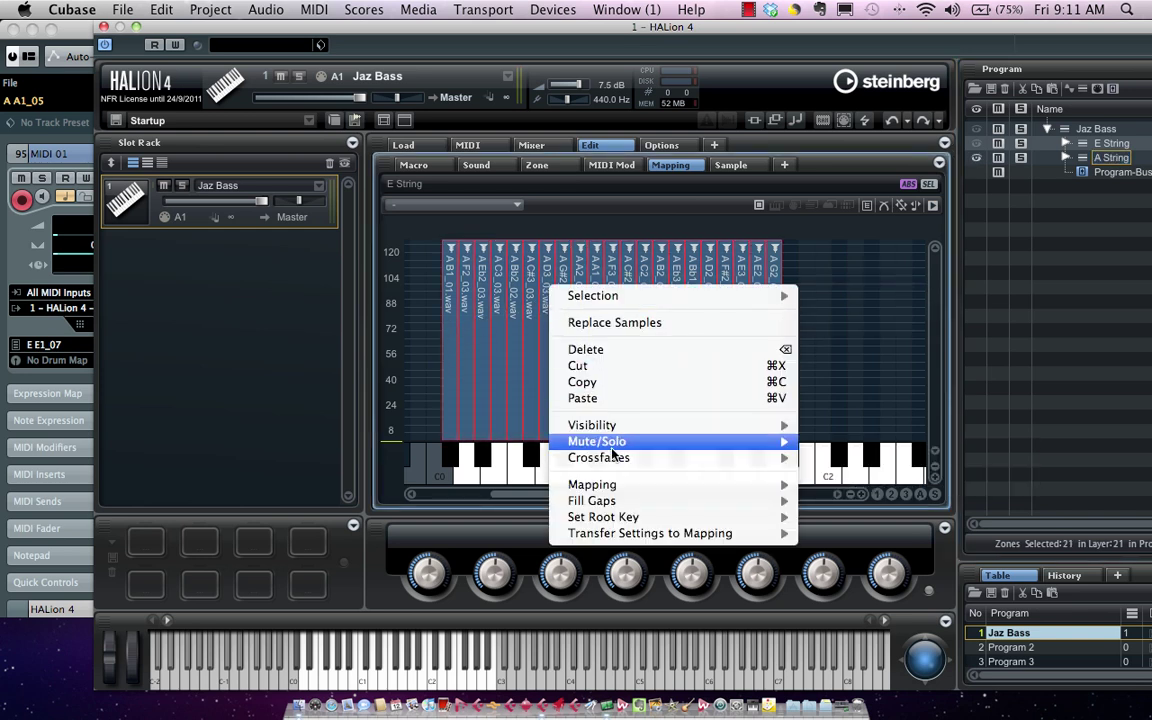
{"action": "mouse_move", "coordinate": [628, 494]}
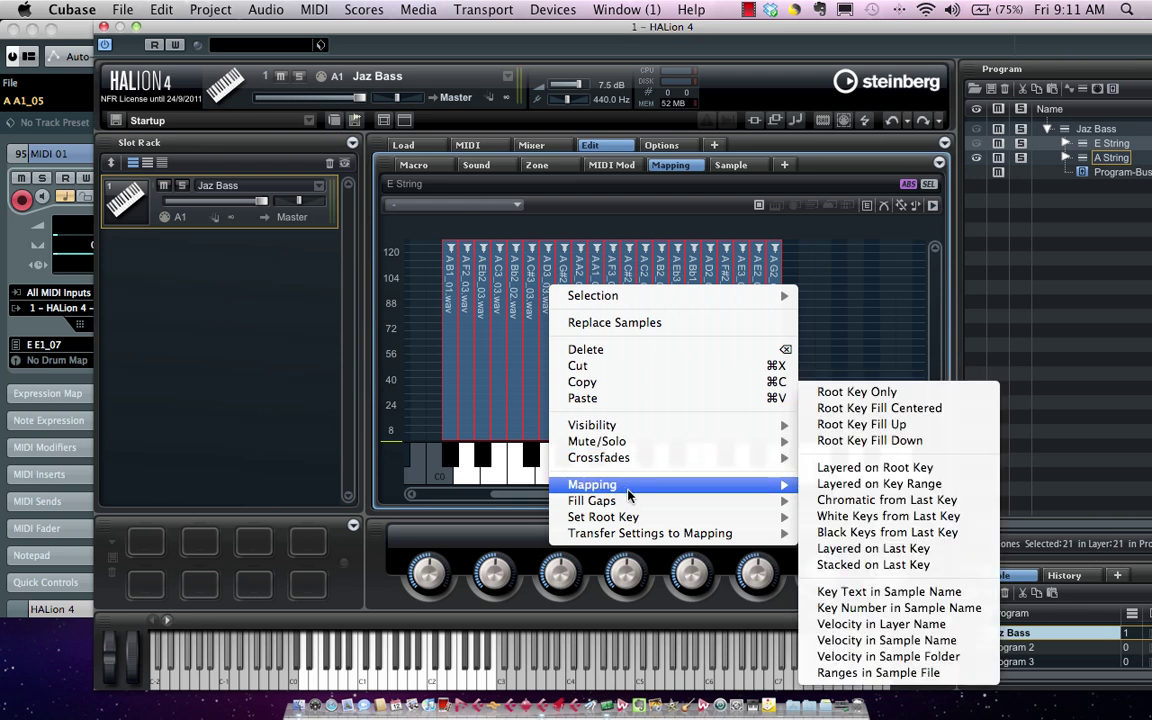
{"action": "left_click", "coordinate": [924, 596]}
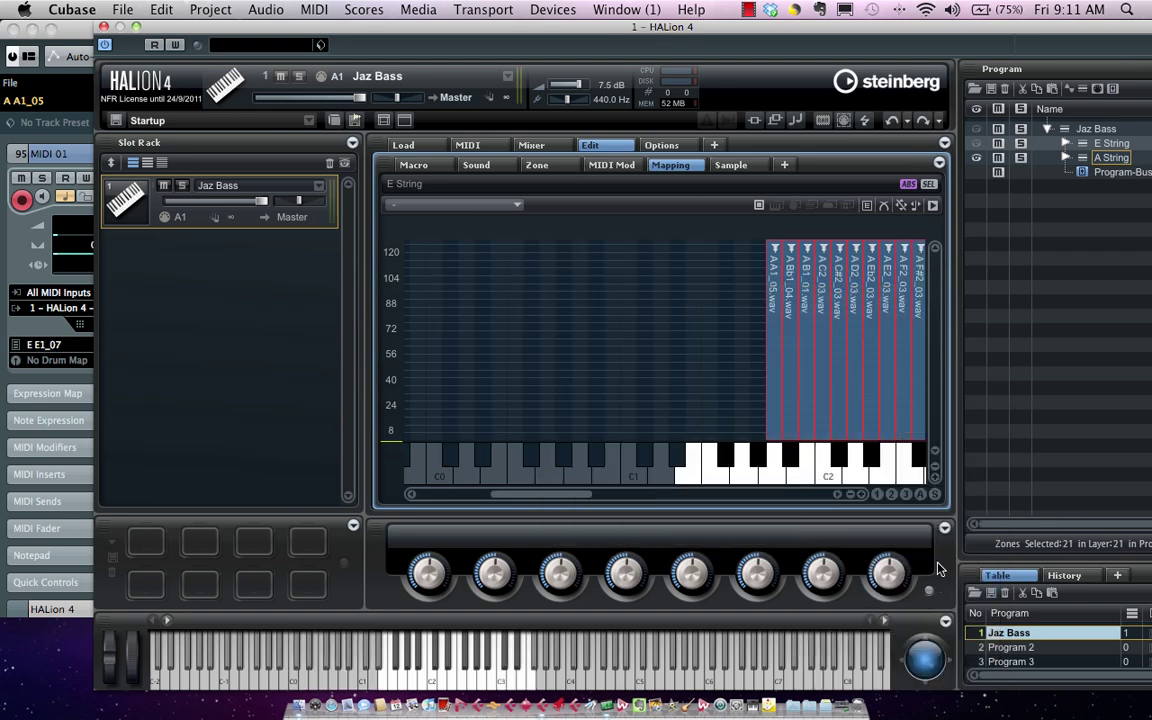
Extend the E E1_07.wav zone of the E String layer down to key B0 and velocity 0.
{"action": "left_click", "coordinate": [1065, 145]}
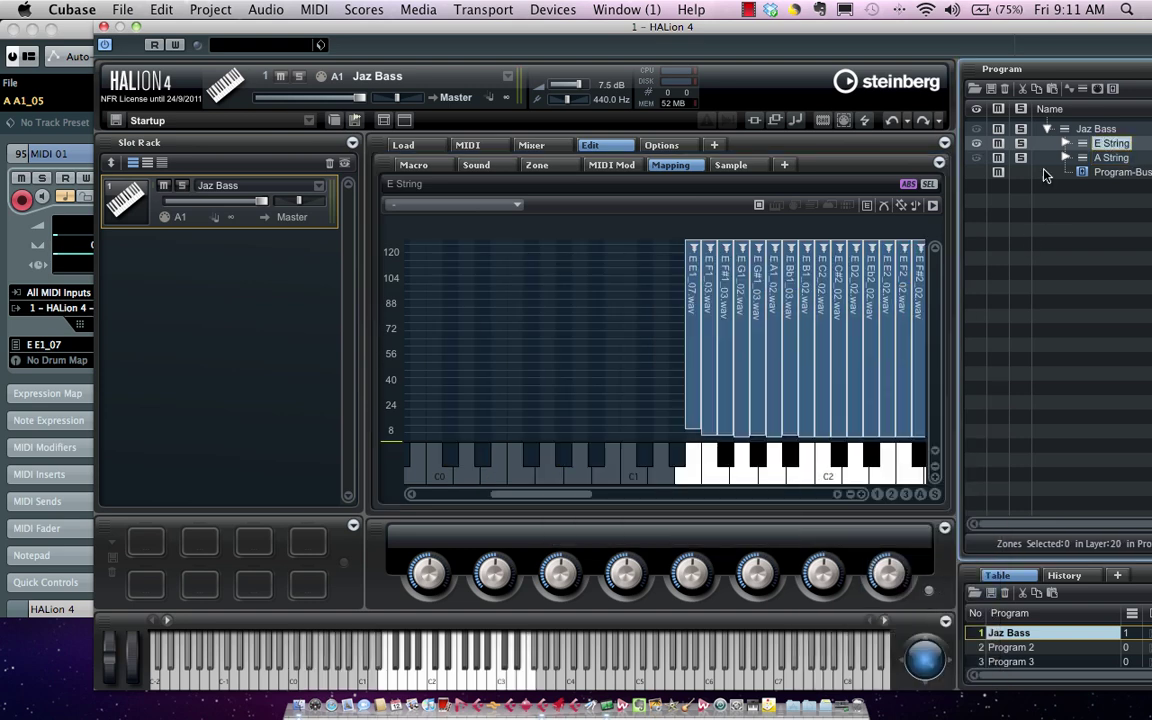
{"action": "left_click", "coordinate": [690, 418]}
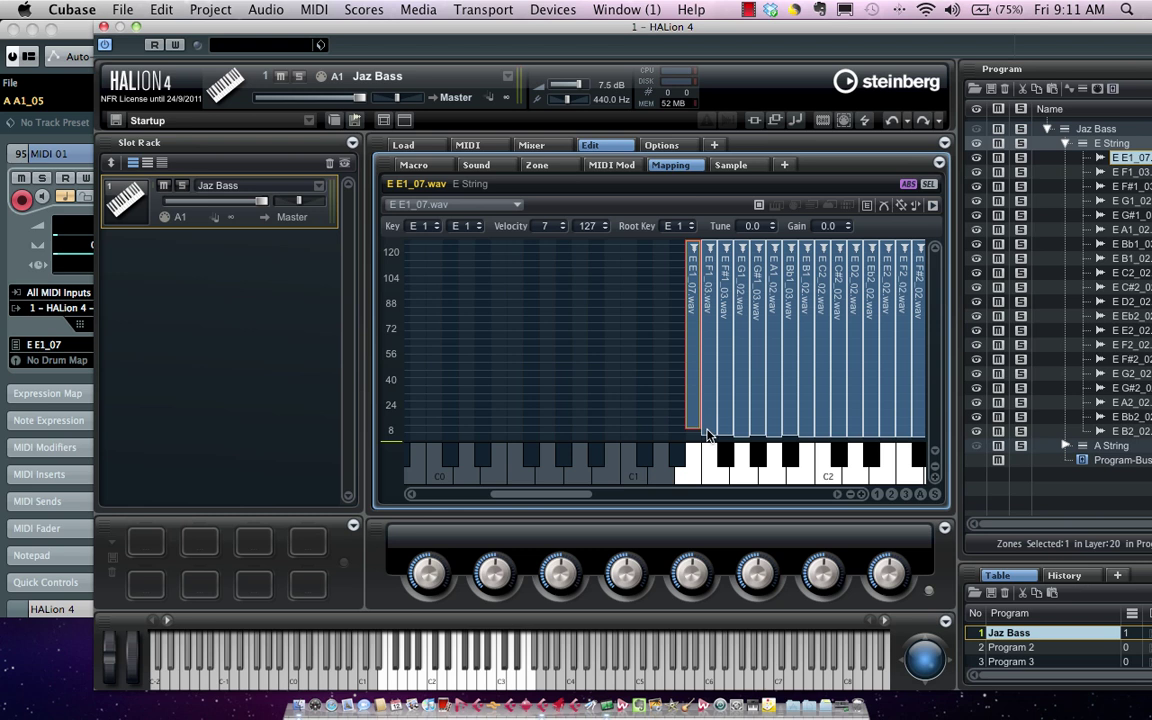
{"action": "left_click_drag", "start_coordinate": [697, 433], "coordinate": [617, 421]}
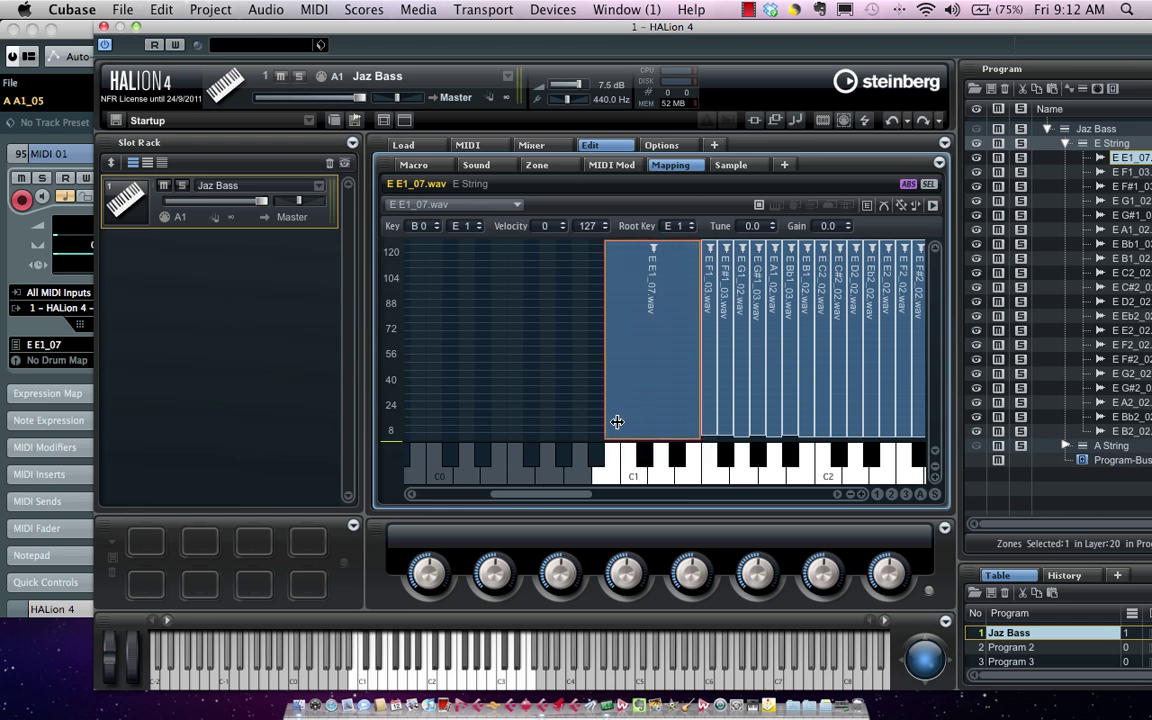
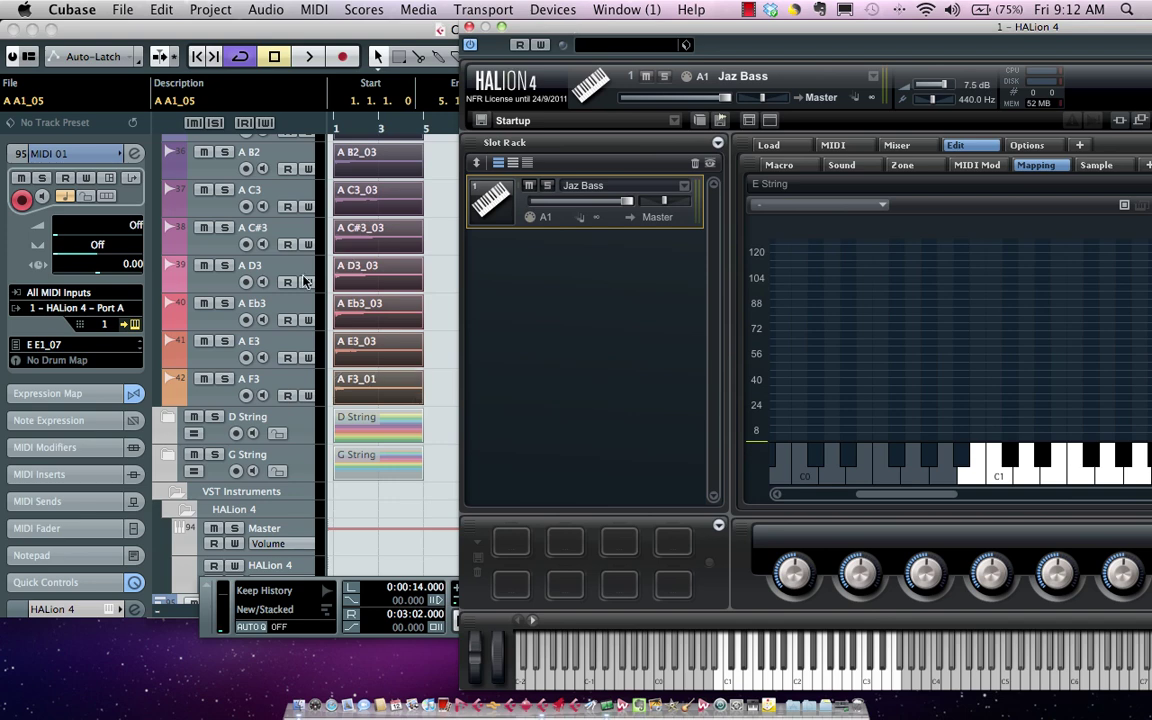
Expand the D String folder track in place of A String and add samples D D2_03 to D Bb3_01 to the D String layer's mapping.
{"action": "scroll", "coordinate": [213, 226], "scroll_direction": "up", "scroll_amount": 5}
{"action": "scroll", "coordinate": [213, 226], "scroll_direction": "up", "scroll_amount": 8}
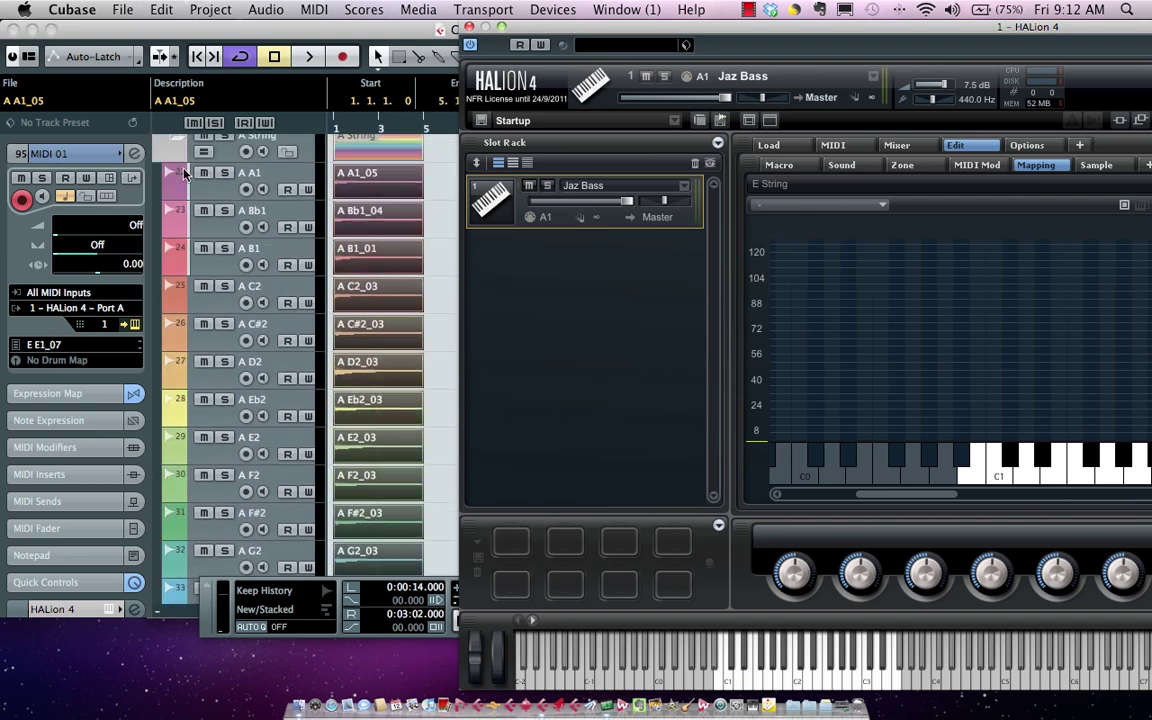
{"action": "left_click", "coordinate": [161, 136]}
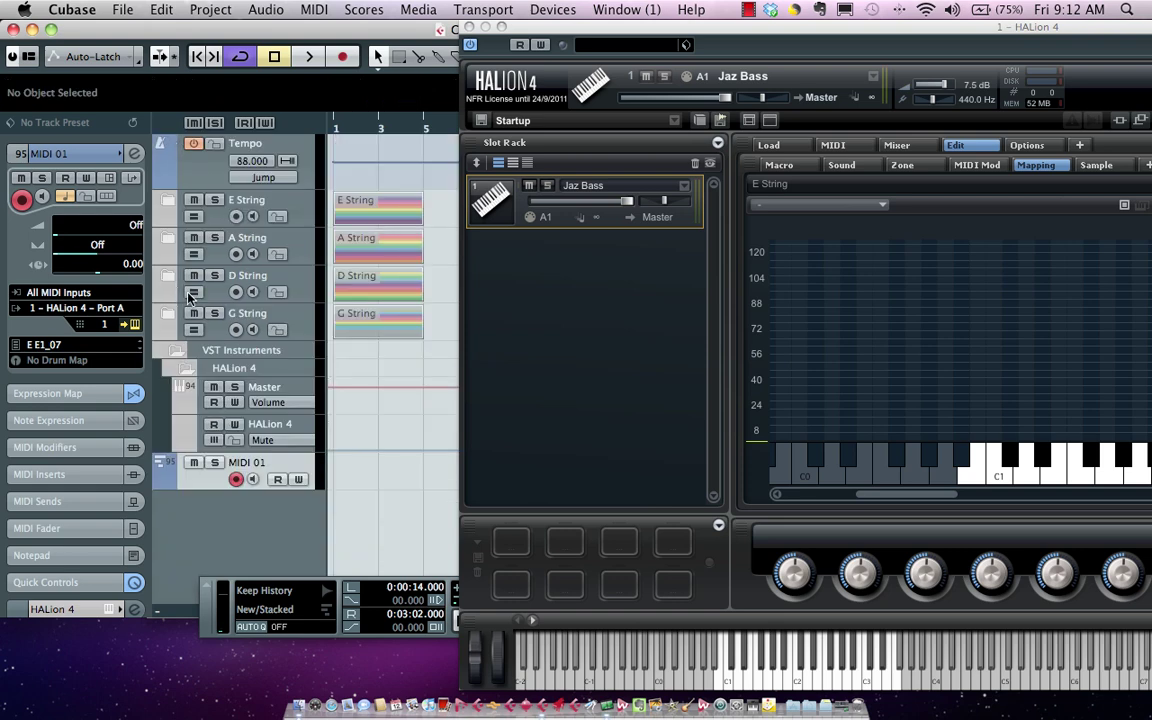
{"action": "left_click", "coordinate": [171, 279]}
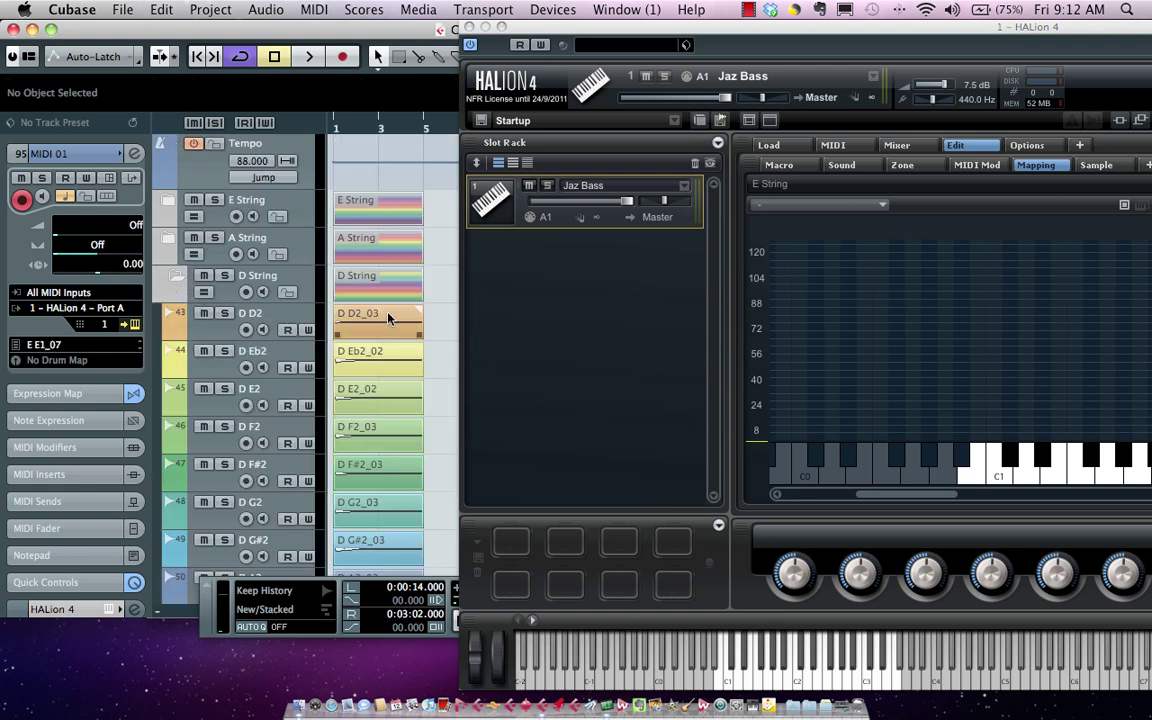
{"action": "left_click_drag", "start_coordinate": [430, 316], "coordinate": [1015, 391]}
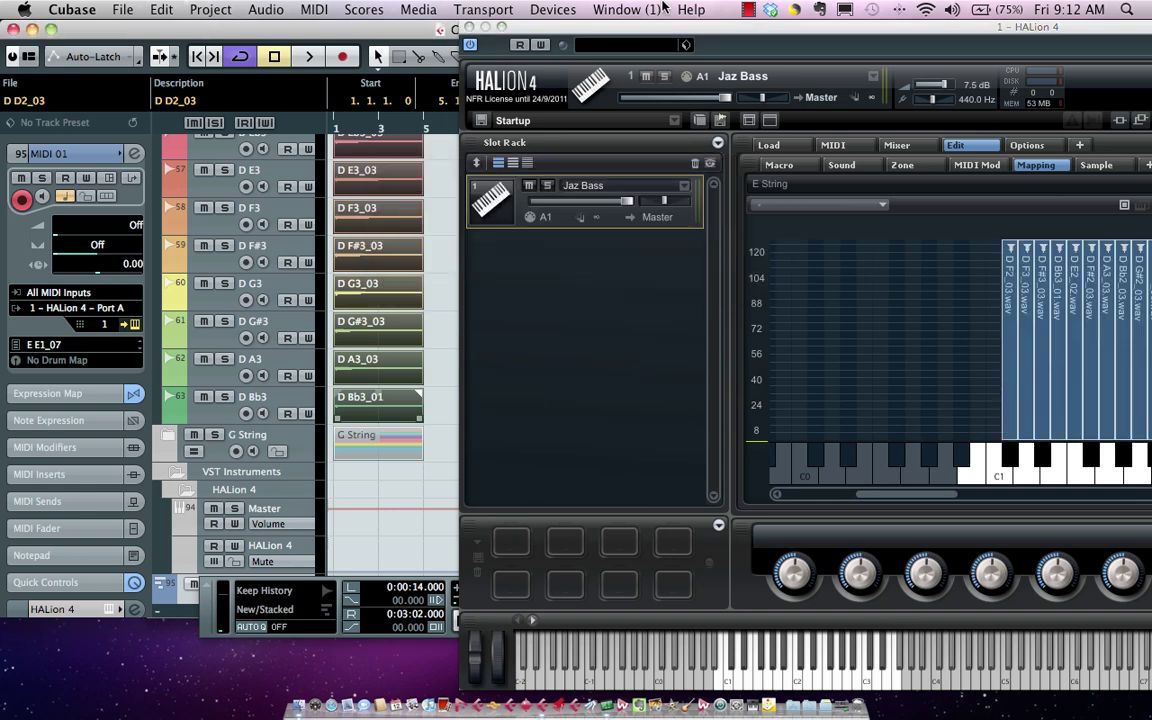
Map all zones of the D String layer to the keyboard using Key Text in Sample Name.
{"action": "left_click_drag", "start_coordinate": [663, 26], "coordinate": [284, 26]}
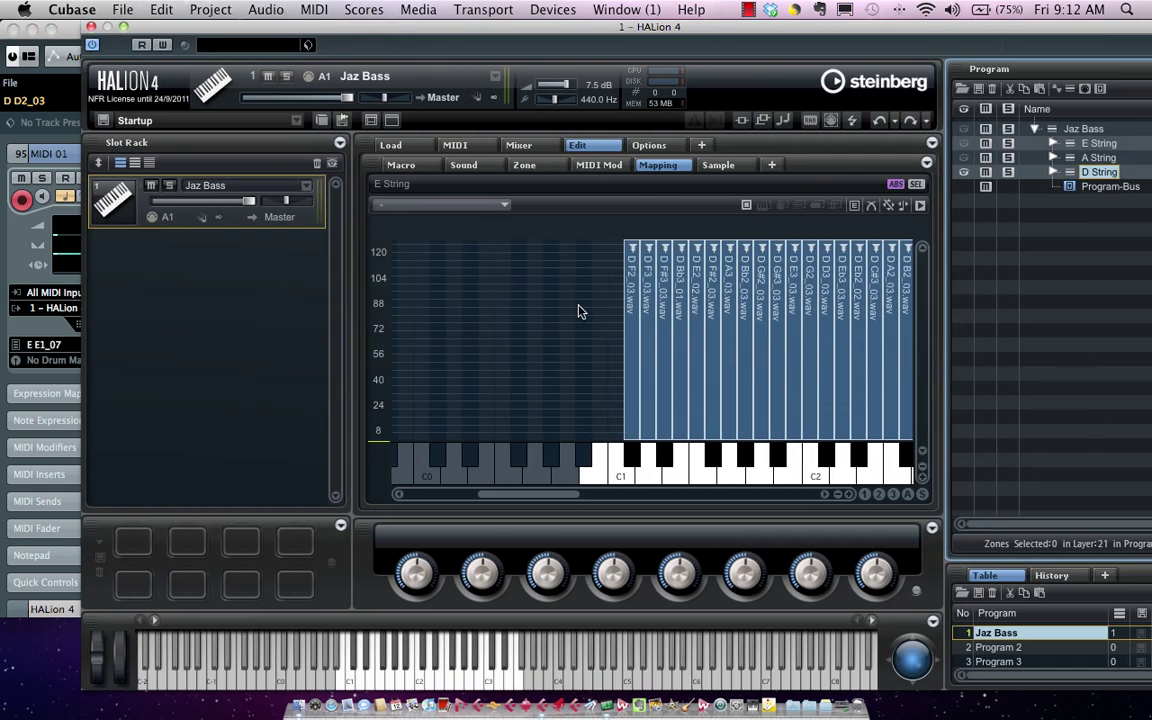
{"action": "key", "text": "super+a"}
{"action": "scroll", "coordinate": [920, 316], "scroll_direction": "right", "scroll_amount": 3}
{"action": "right_click", "coordinate": [710, 318]}
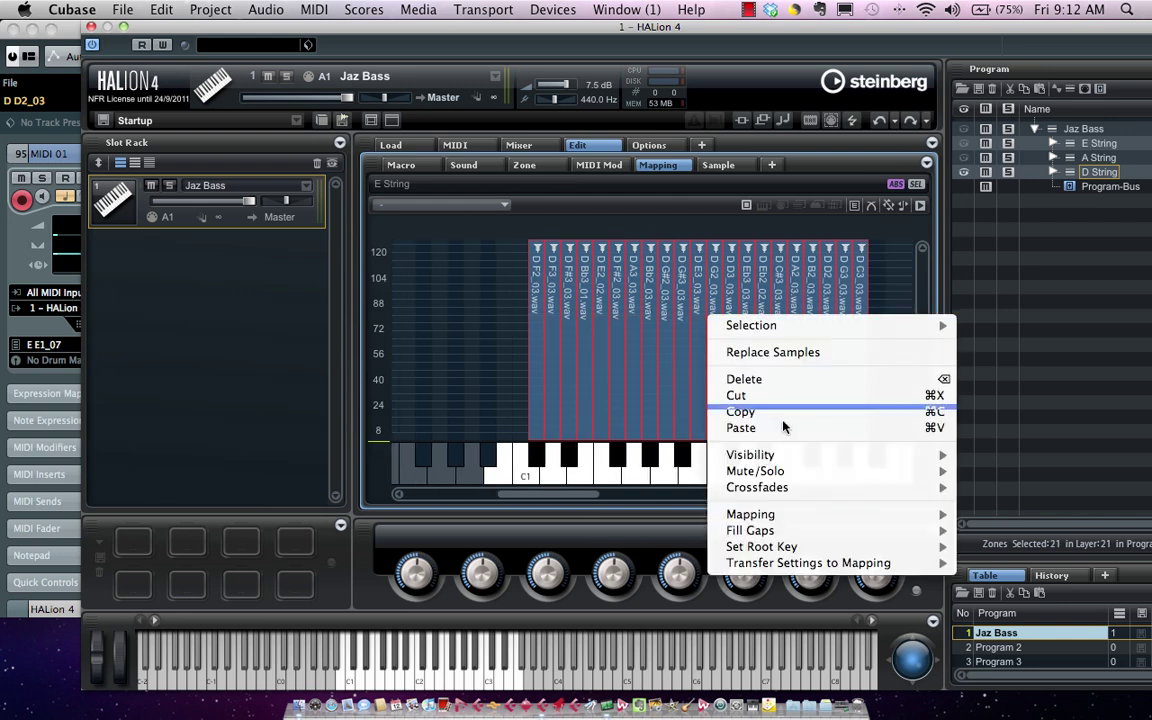
{"action": "mouse_move", "coordinate": [772, 518]}
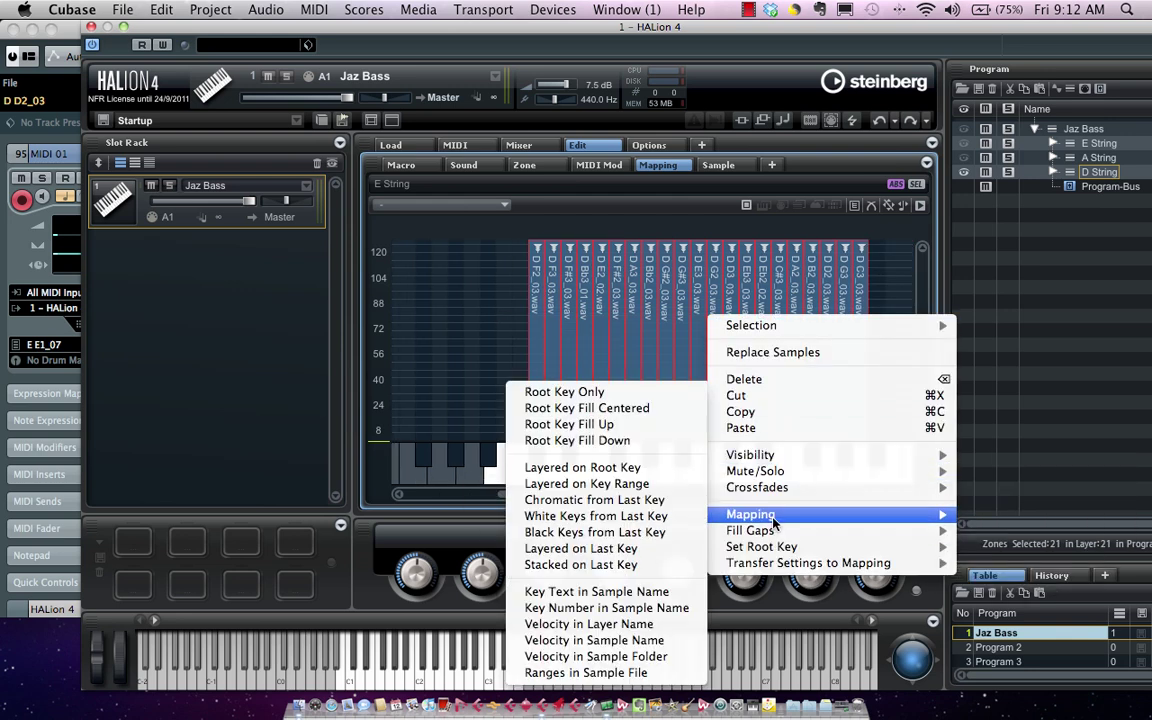
{"action": "left_click", "coordinate": [614, 592]}
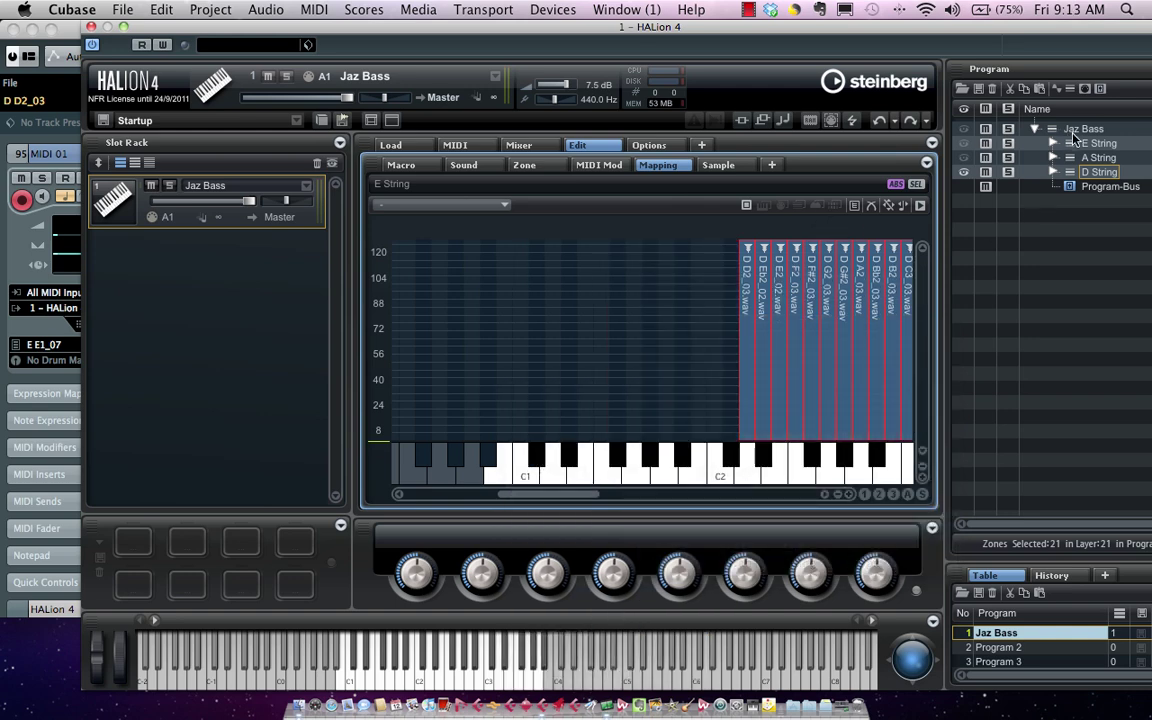
Add a new layer to the Jaz Bass program and name it G String.
{"action": "left_click", "coordinate": [968, 128]}
{"action": "right_click", "coordinate": [968, 128]}
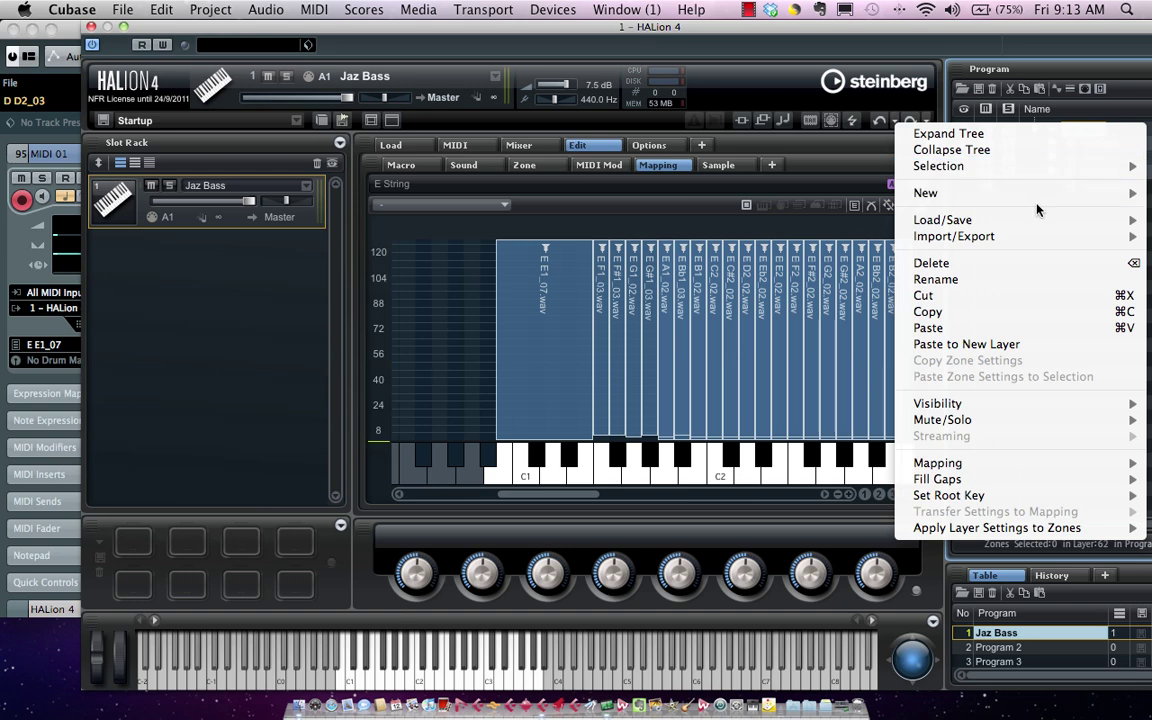
{"action": "mouse_move", "coordinate": [1028, 195]}
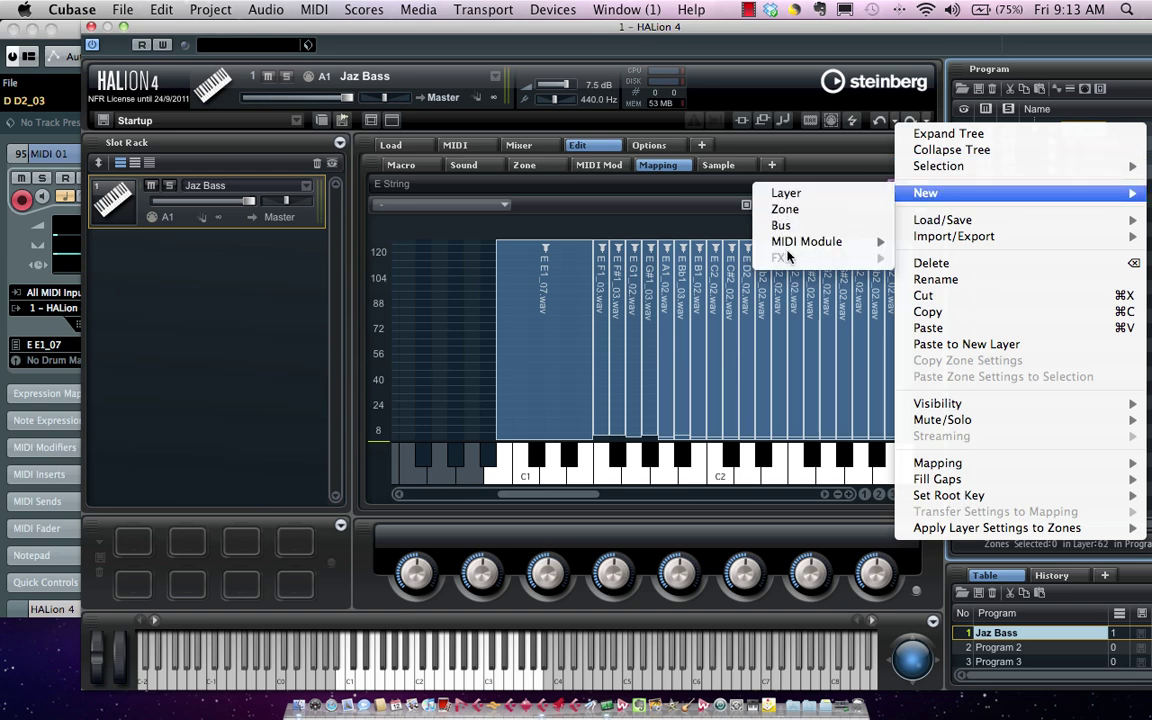
{"action": "left_click", "coordinate": [791, 193]}
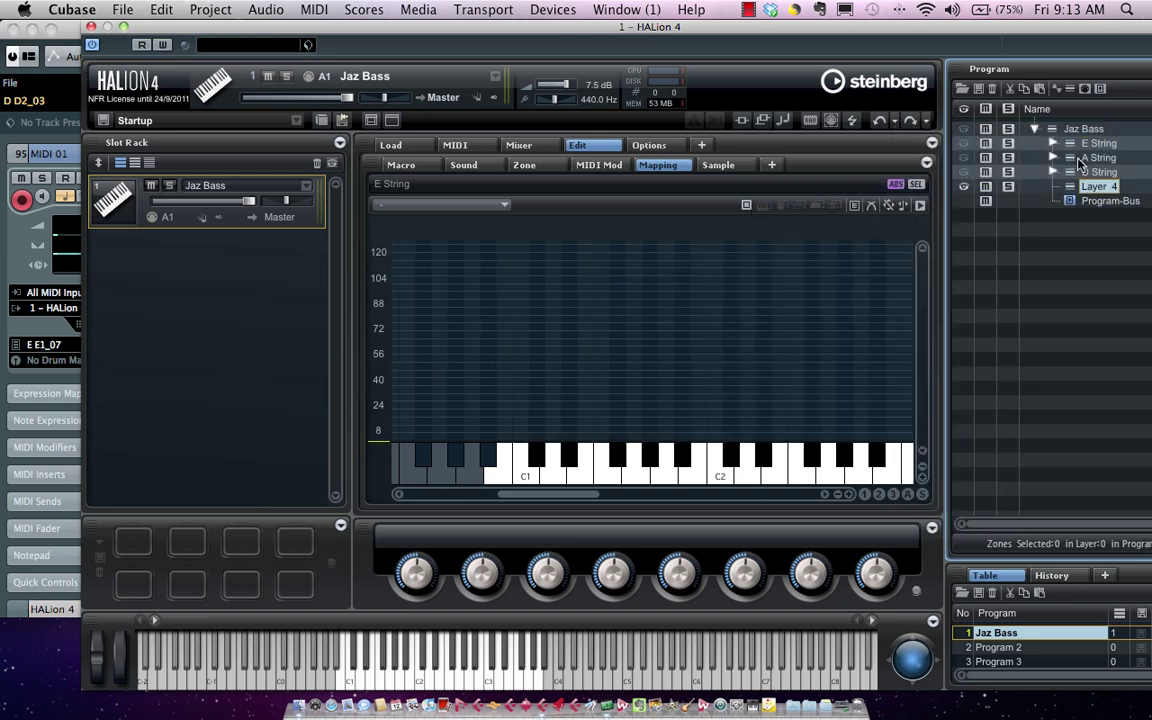
{"action": "double_click", "coordinate": [1093, 189]}
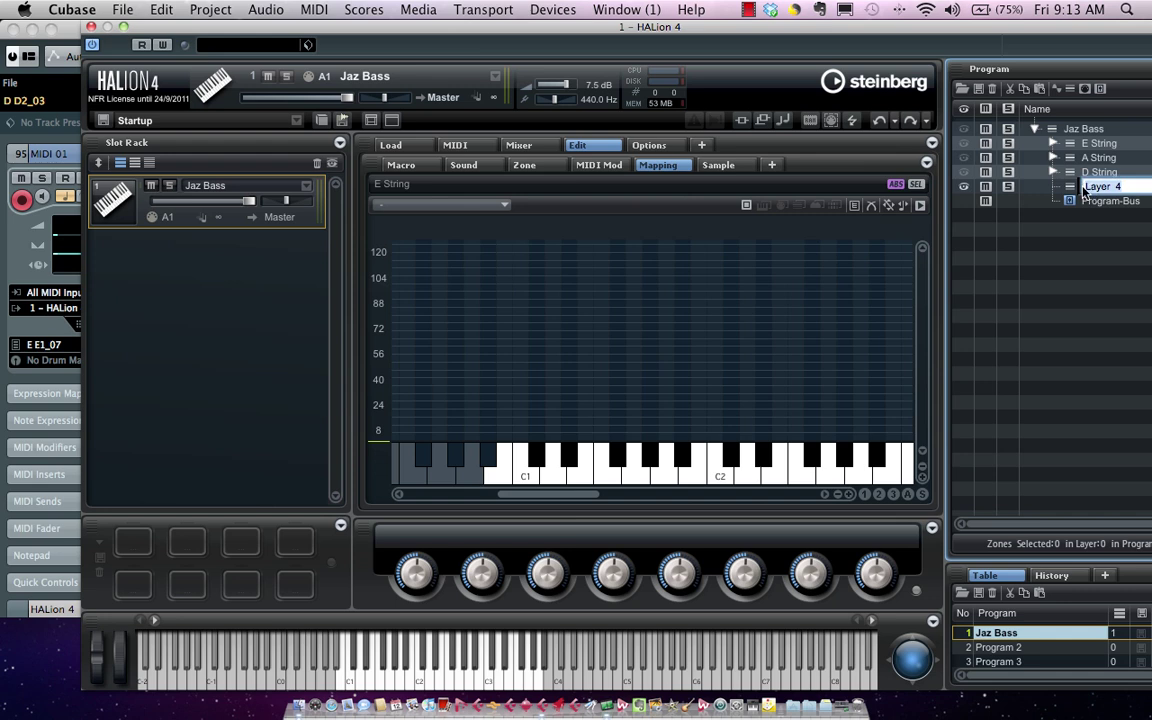
{"action": "type", "text": "G String"}
{"action": "key", "text": "Return"}
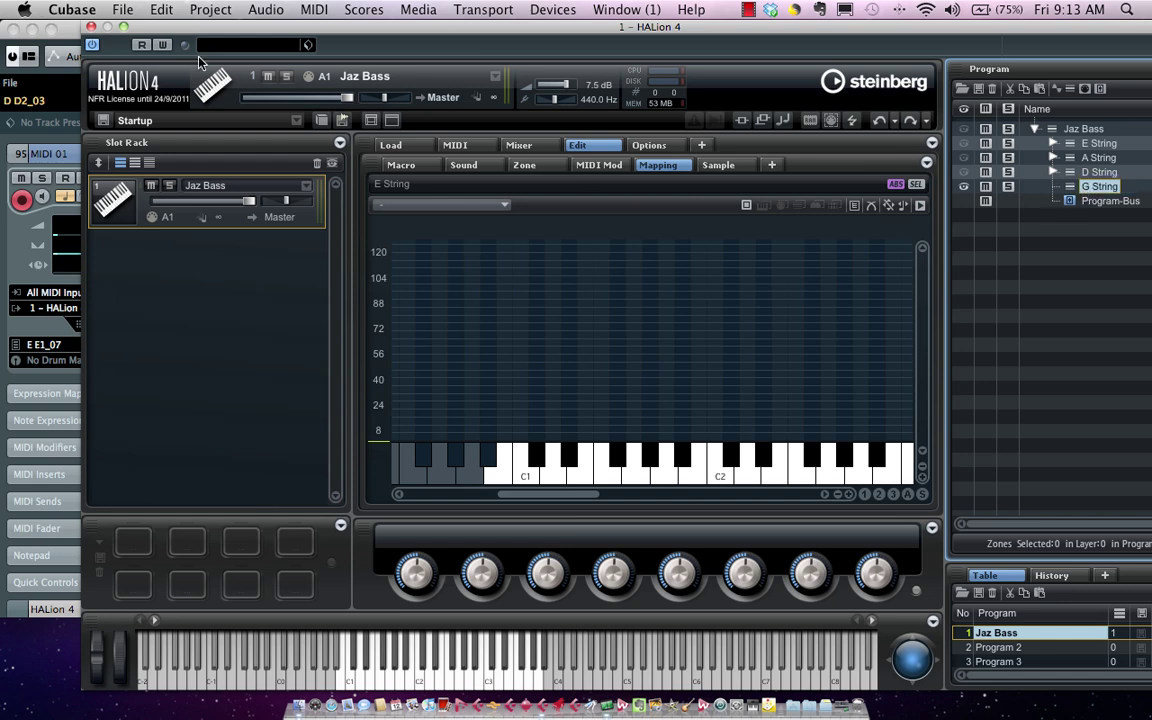
Expand the G String folder track in place of D String and add samples G G 2_03 to G D4_02 to the G String layer's mapping.
{"action": "left_click_drag", "start_coordinate": [195, 27], "coordinate": [510, 40]}
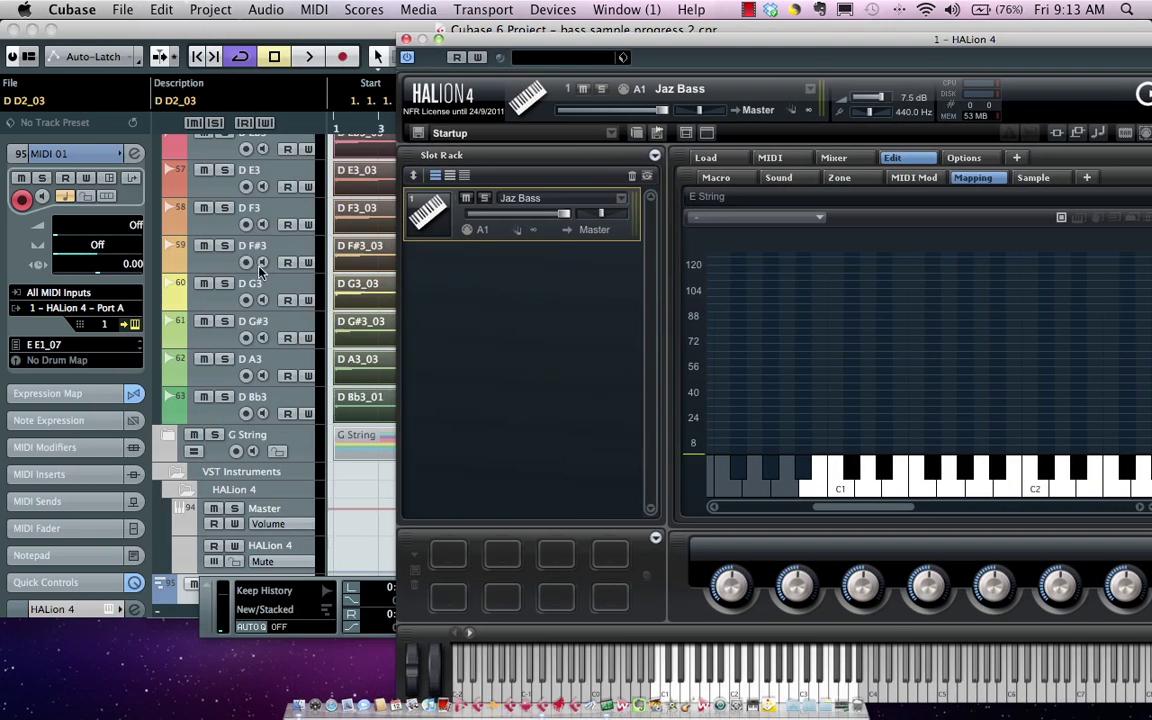
{"action": "scroll", "coordinate": [258, 268], "scroll_direction": "up", "scroll_amount": 15}
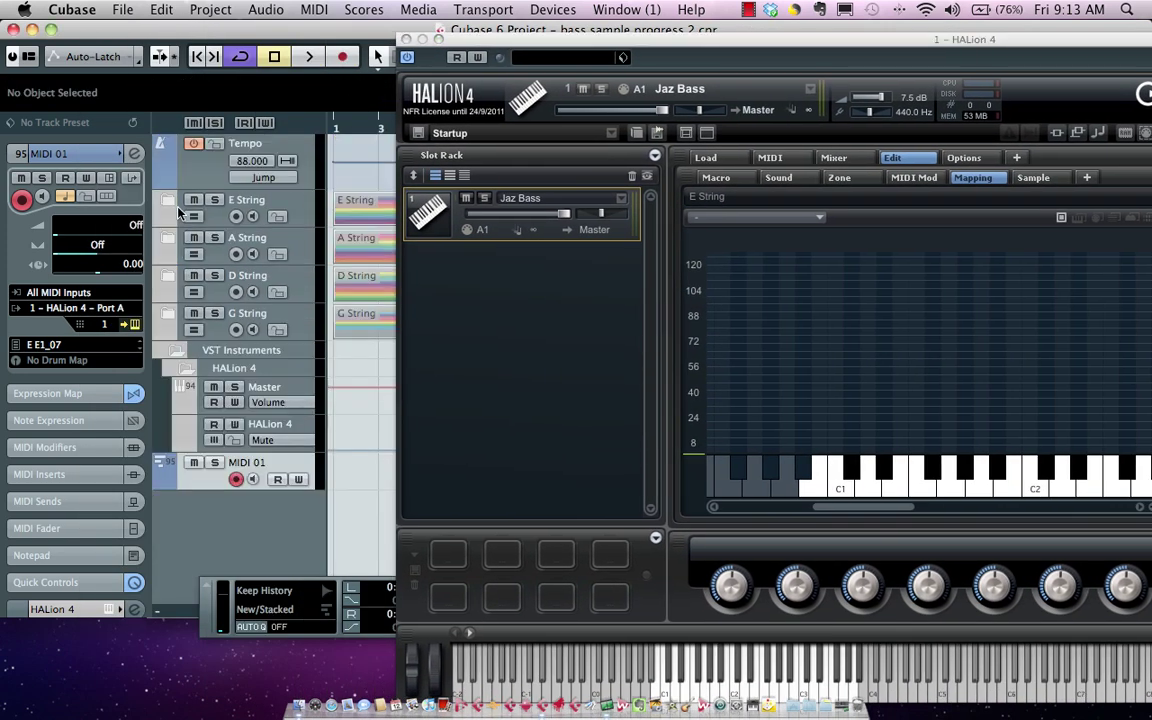
{"action": "left_click", "coordinate": [168, 313]}
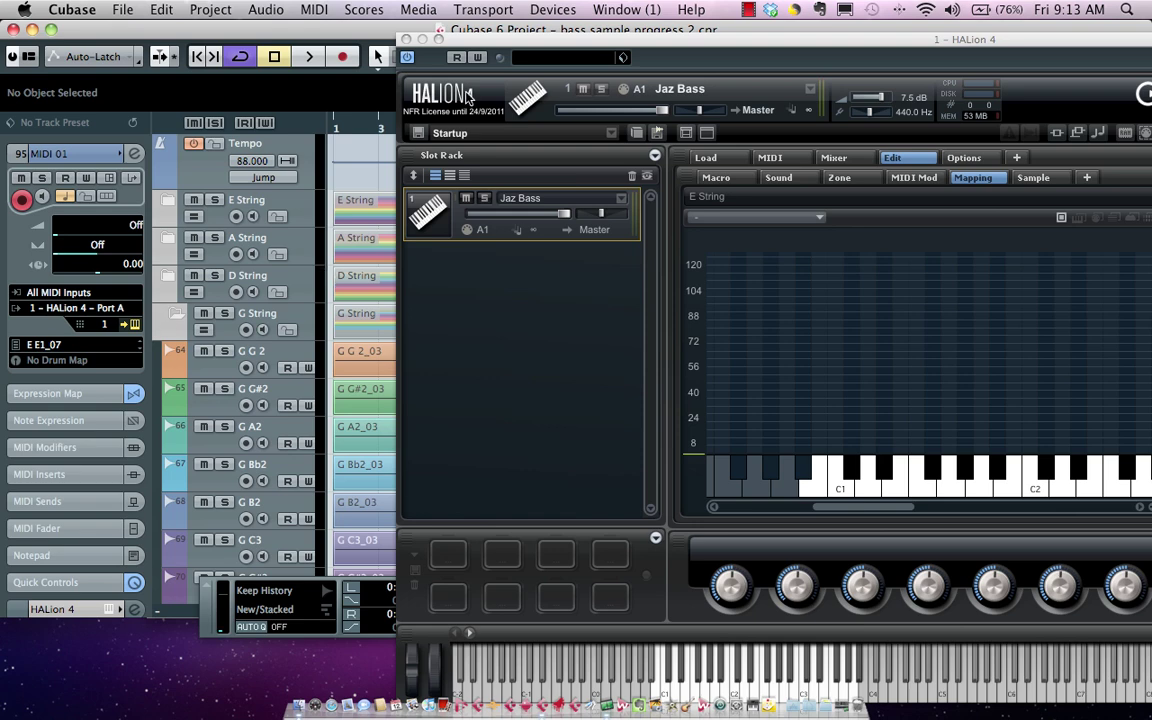
{"action": "left_click_drag", "start_coordinate": [490, 37], "coordinate": [603, 25]}
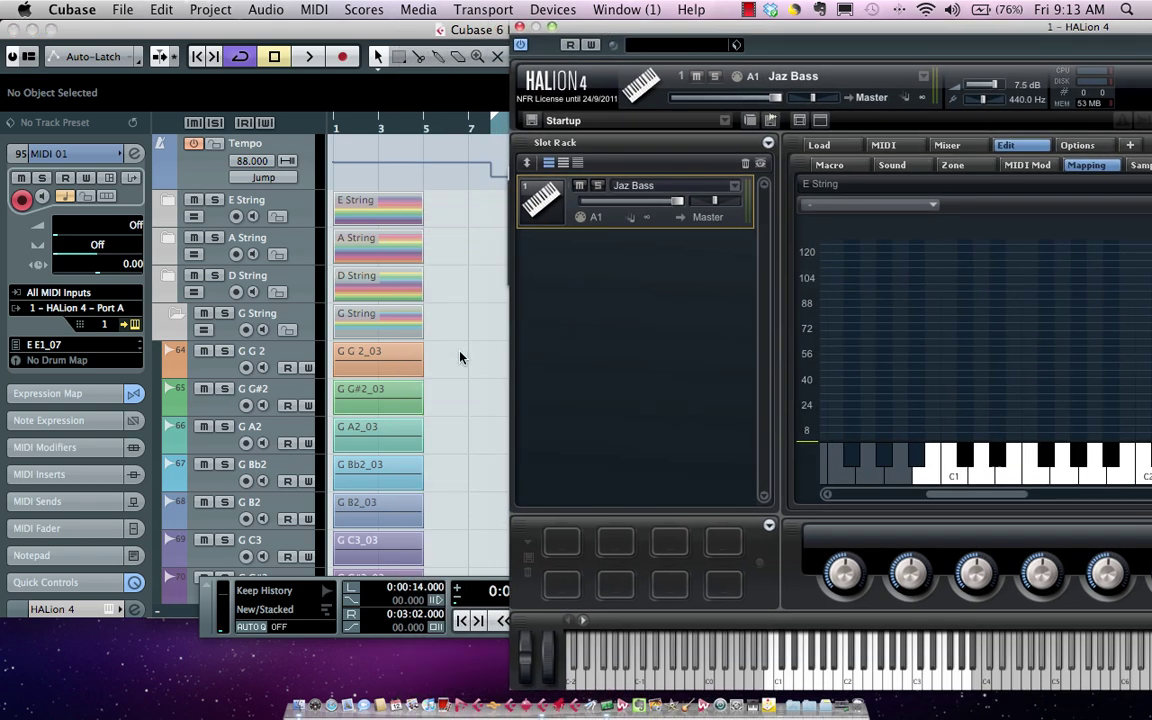
{"action": "left_click_drag", "start_coordinate": [462, 352], "coordinate": [363, 293]}
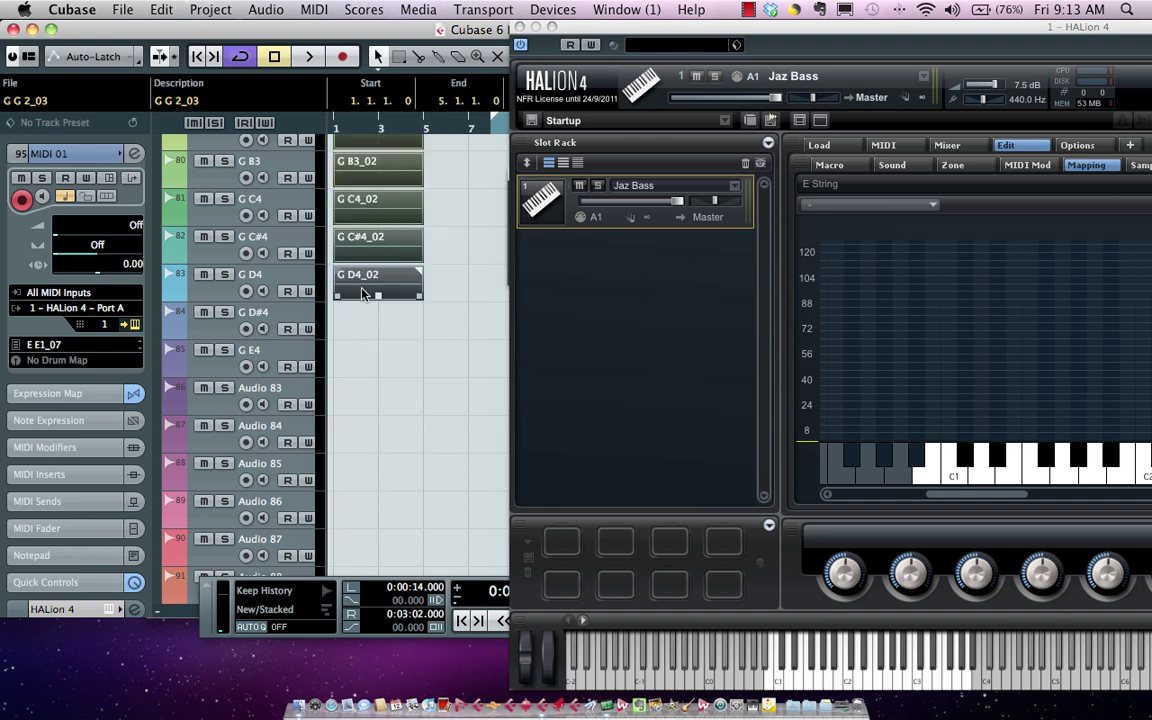
{"action": "left_click_drag", "start_coordinate": [891, 355], "coordinate": [1016, 380]}
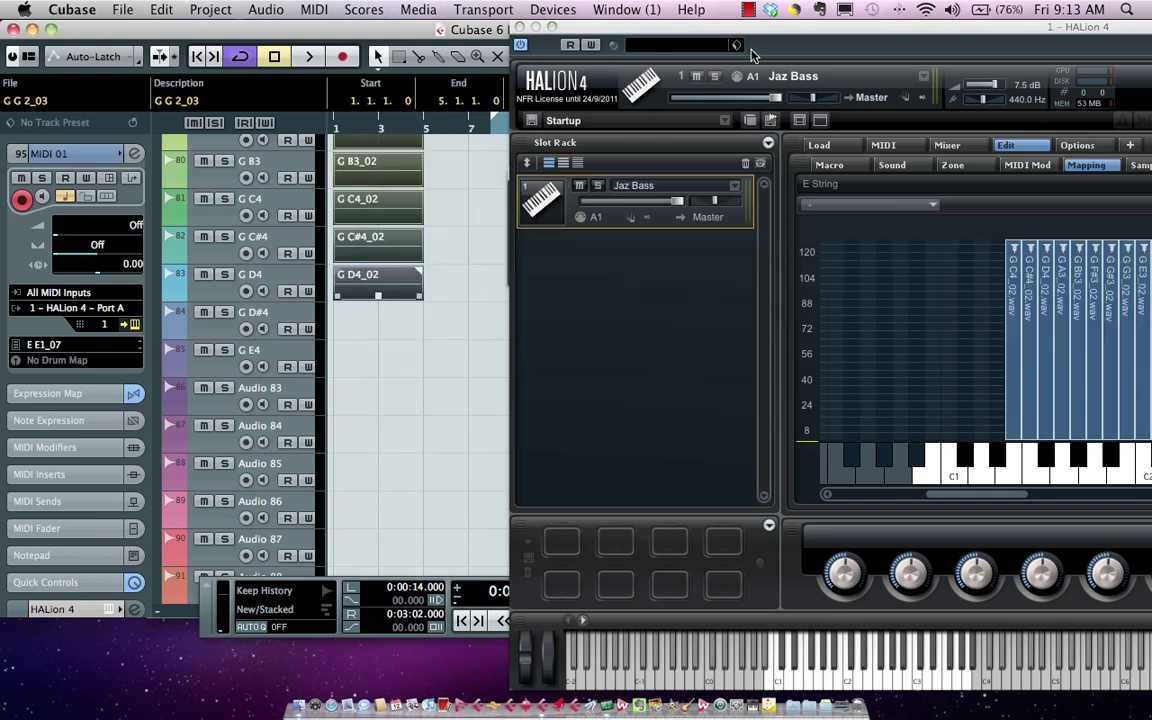
Map all zones of the G String layer to the keyboard using Key Text in Sample Name.
{"action": "left_click_drag", "start_coordinate": [725, 27], "coordinate": [400, 5]}
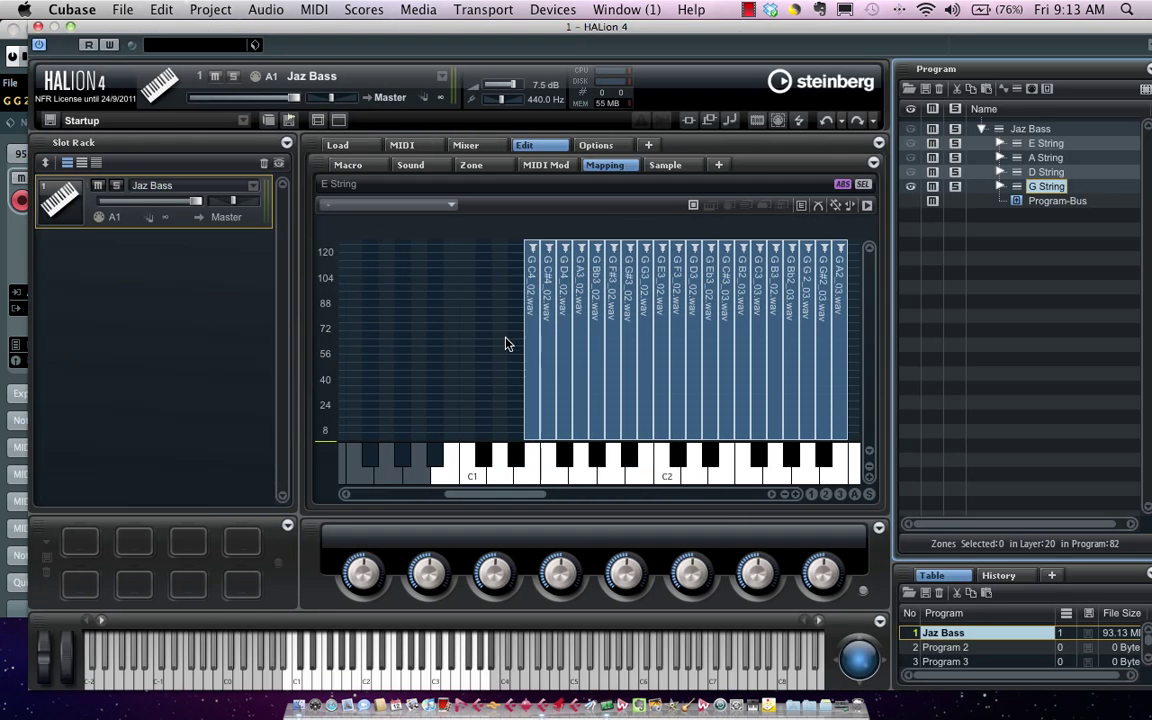
{"action": "left_click_drag", "start_coordinate": [505, 344], "coordinate": [856, 350]}
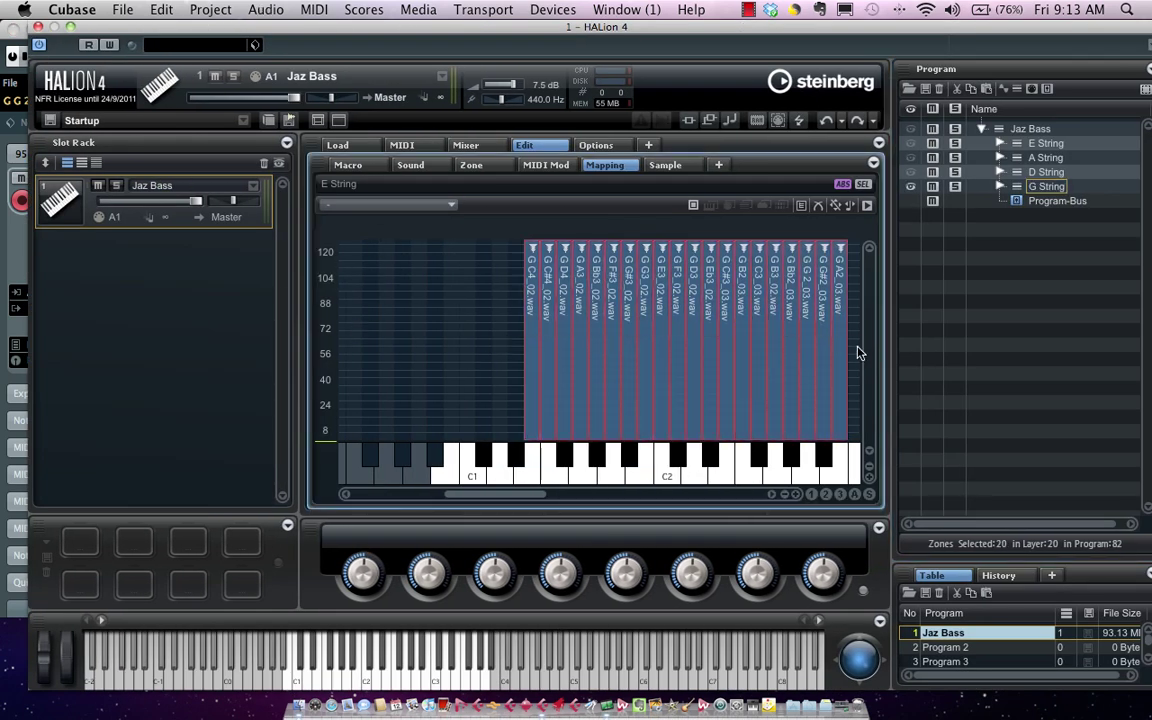
{"action": "right_click", "coordinate": [654, 309]}
{"action": "mouse_move", "coordinate": [725, 508]}
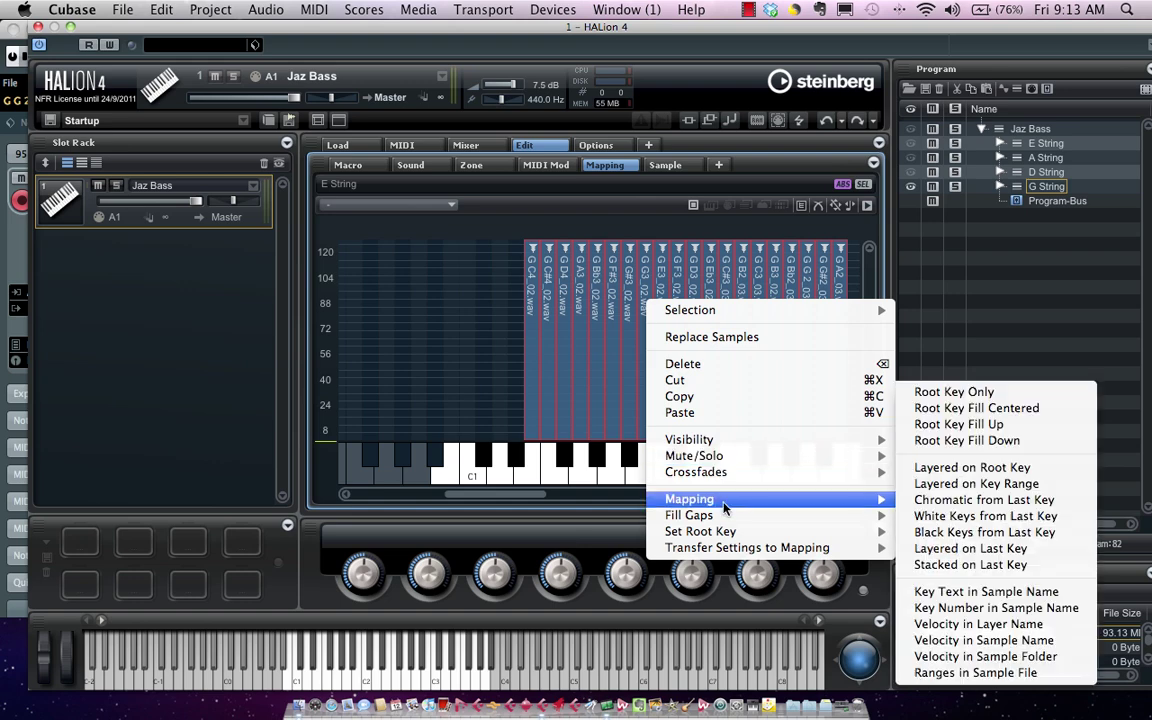
{"action": "left_click", "coordinate": [989, 595]}
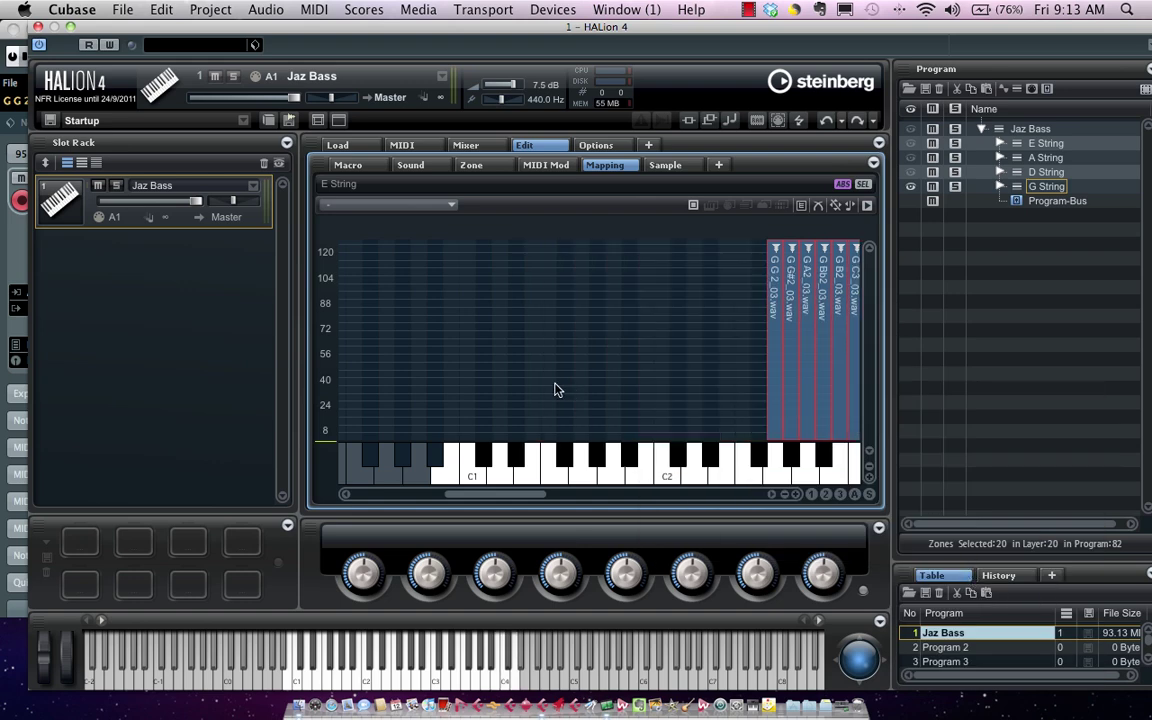
Review the key mapping of the E, A, D and G String layers one after another.
{"action": "left_click", "coordinate": [945, 142]}
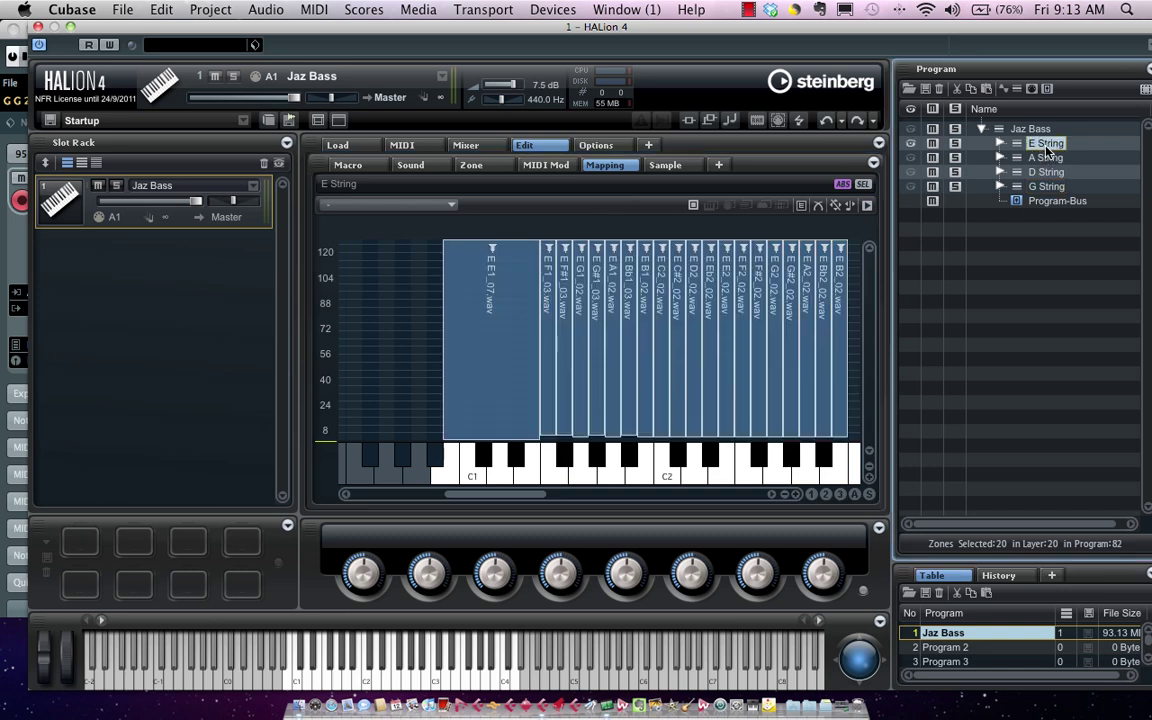
{"action": "left_click", "coordinate": [1048, 158]}
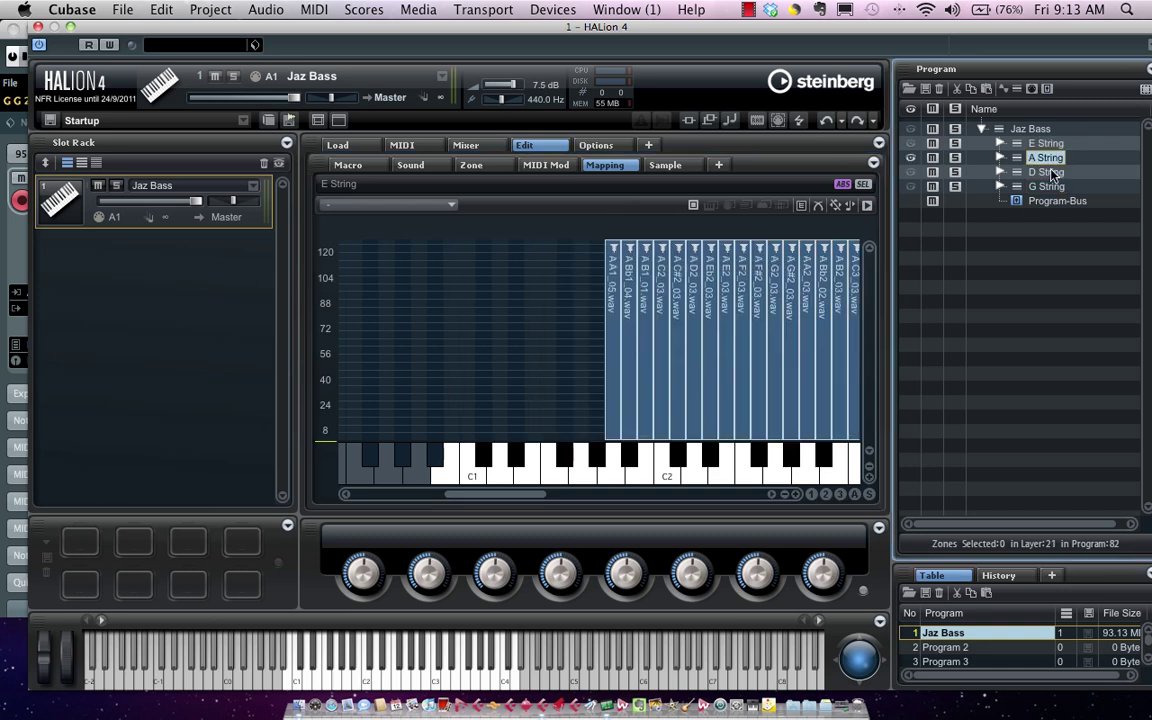
{"action": "left_click", "coordinate": [1050, 172]}
{"action": "left_click", "coordinate": [1050, 187]}
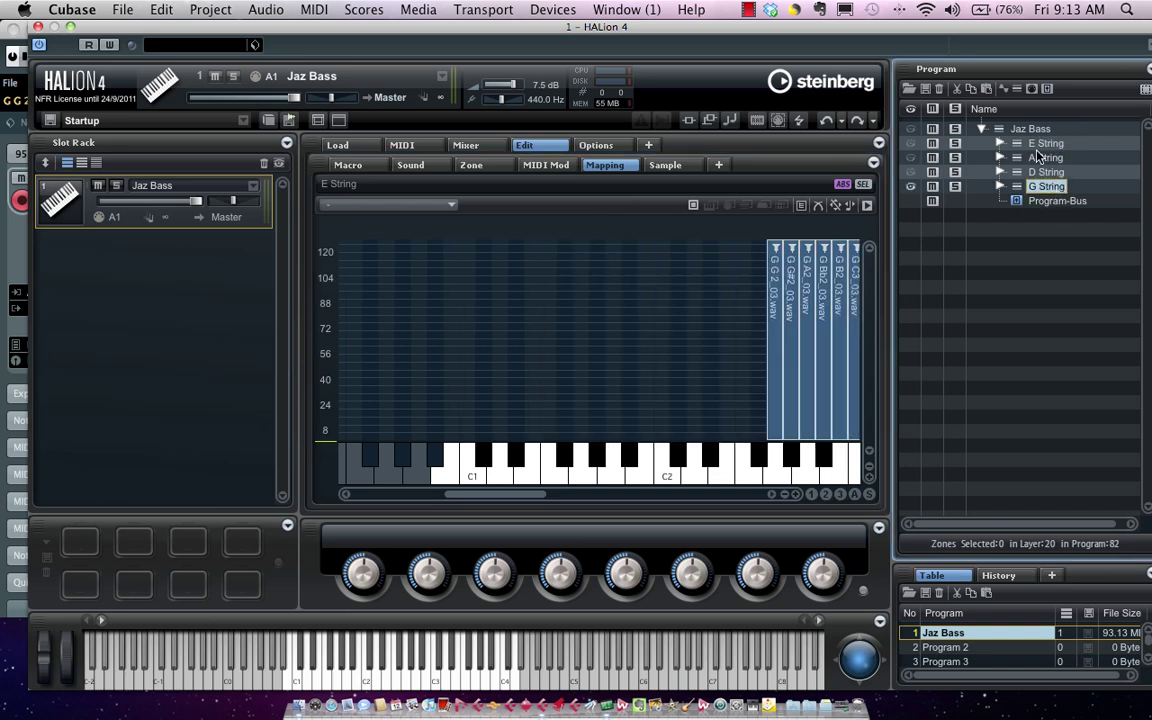
Add a new layer to the Jaz Bass program and name it open all notes.
{"action": "left_click_drag", "start_coordinate": [747, 23], "coordinate": [686, 23]}
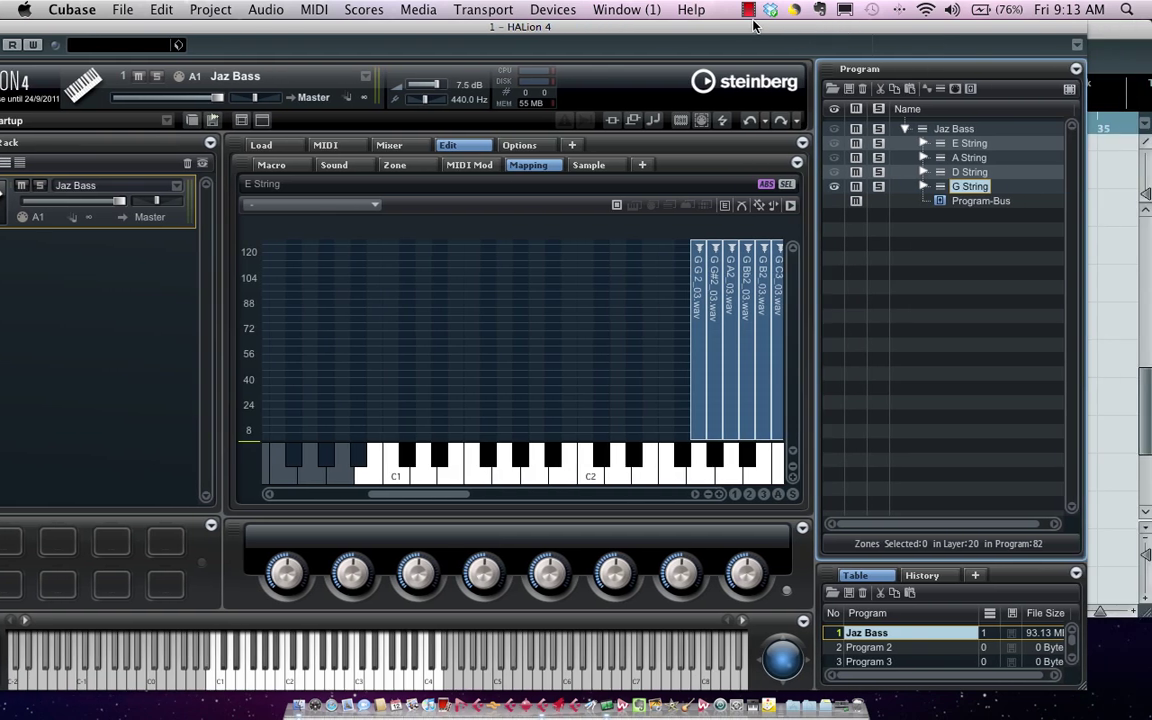
{"action": "left_click_drag", "start_coordinate": [772, 20], "coordinate": [786, 20]}
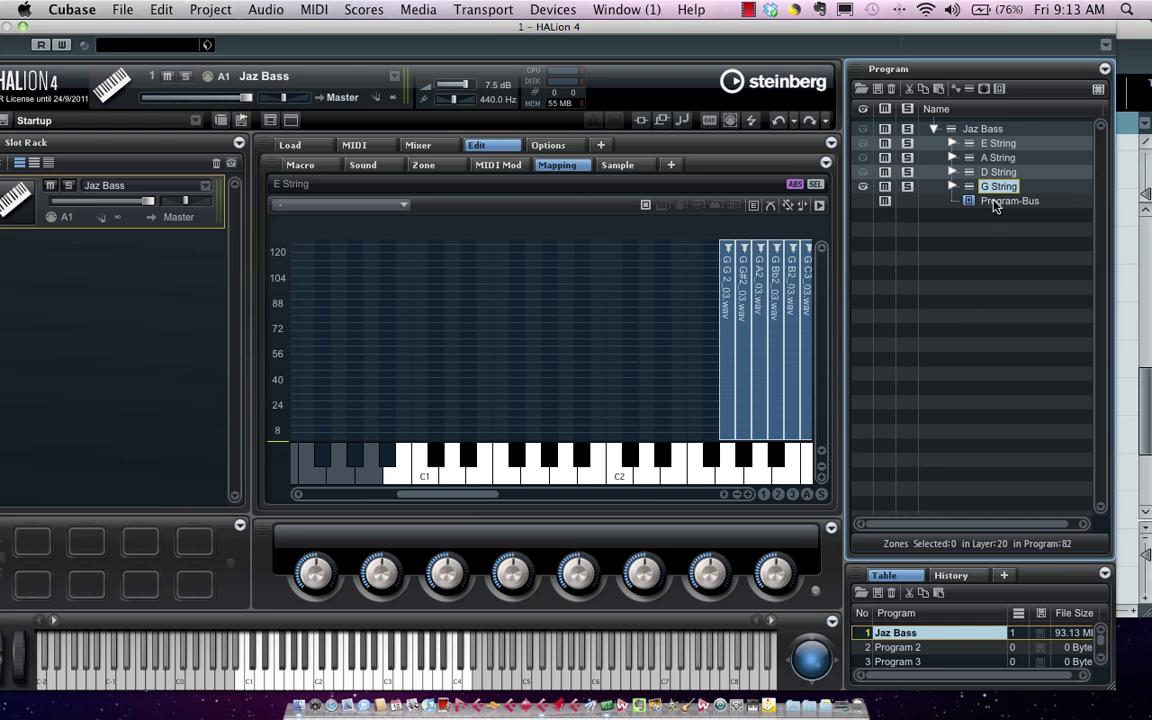
{"action": "left_click", "coordinate": [985, 129]}
{"action": "right_click", "coordinate": [985, 128]}
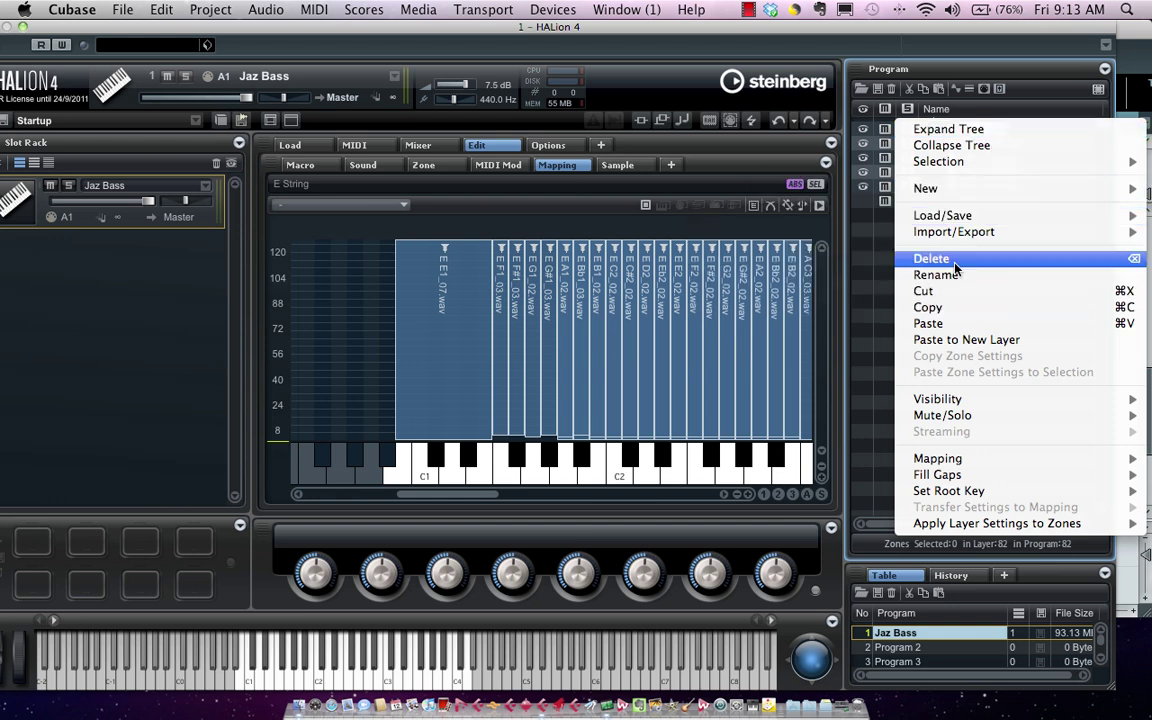
{"action": "mouse_move", "coordinate": [958, 187]}
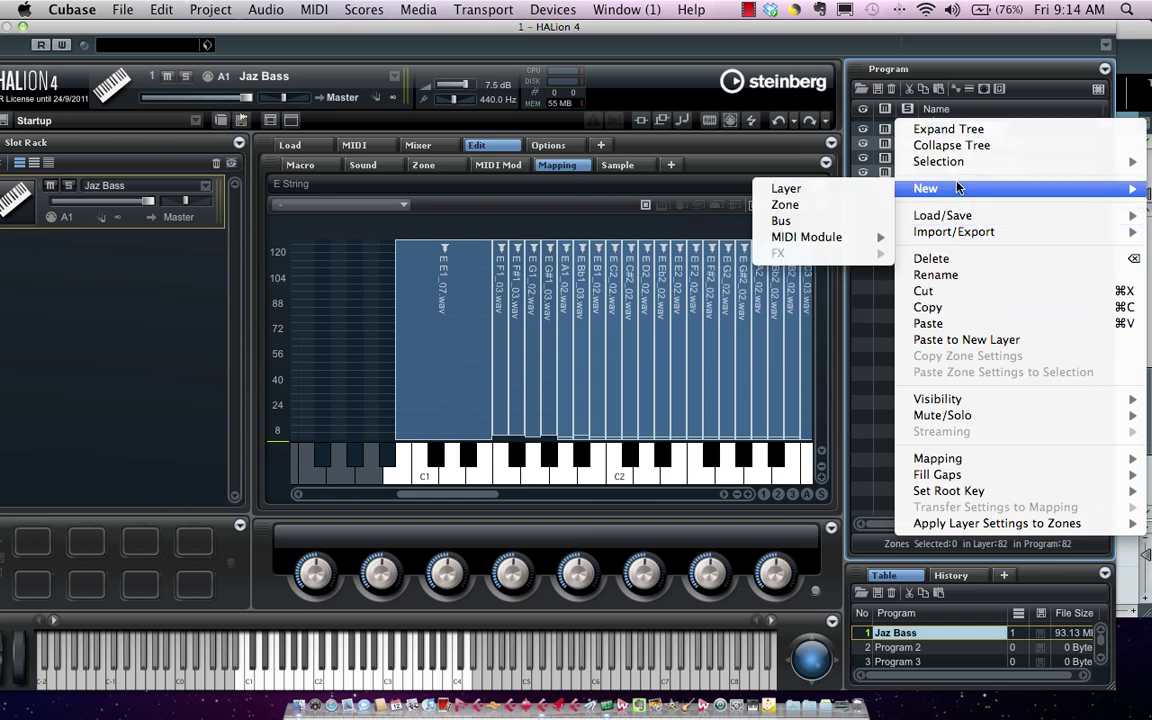
{"action": "left_click", "coordinate": [790, 188]}
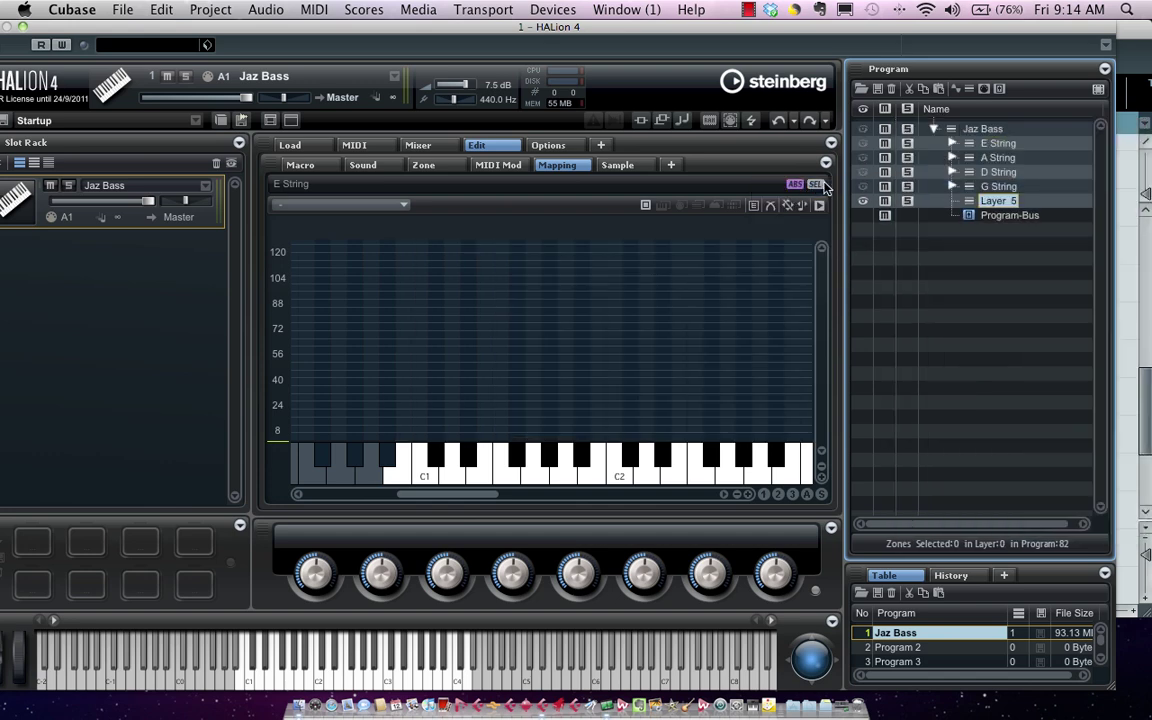
{"action": "double_click", "coordinate": [1005, 201]}
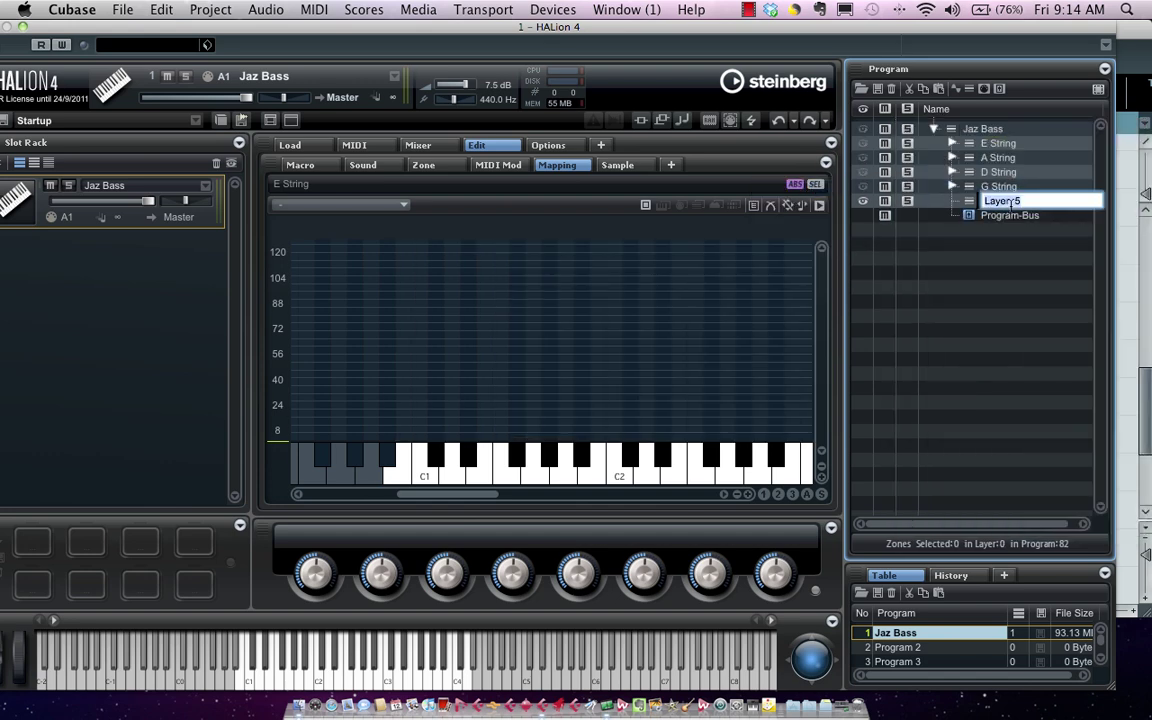
{"action": "type", "text": "open all notes"}
{"action": "key", "text": "Return"}
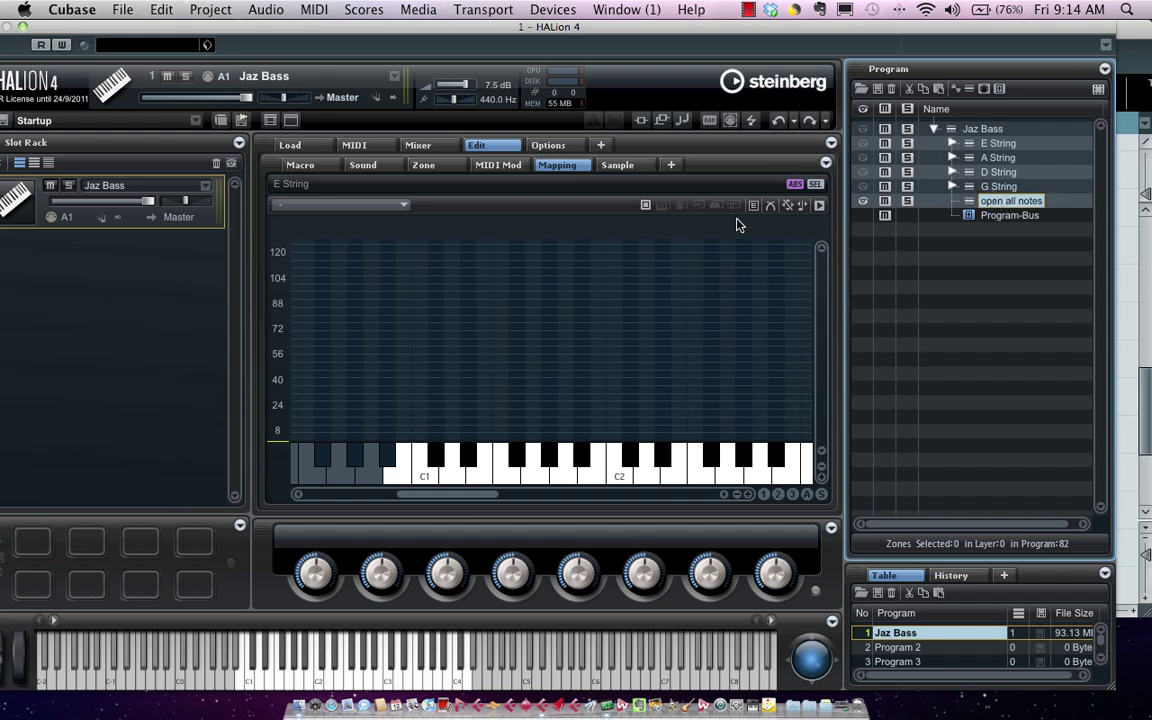
Expand the E String layer and select its zones E E1_07 to E G#1_03.
{"action": "left_click", "coordinate": [952, 144]}
{"action": "left_click", "coordinate": [1020, 160]}
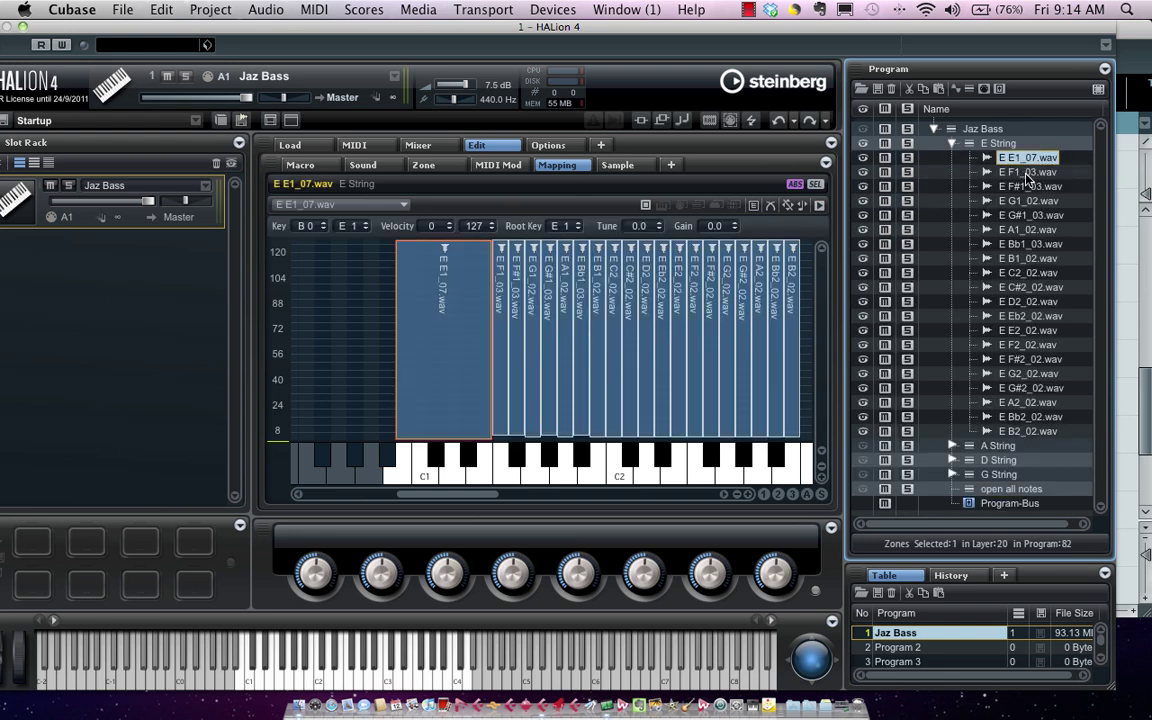
{"action": "left_click", "coordinate": [1027, 174], "text": "shift"}
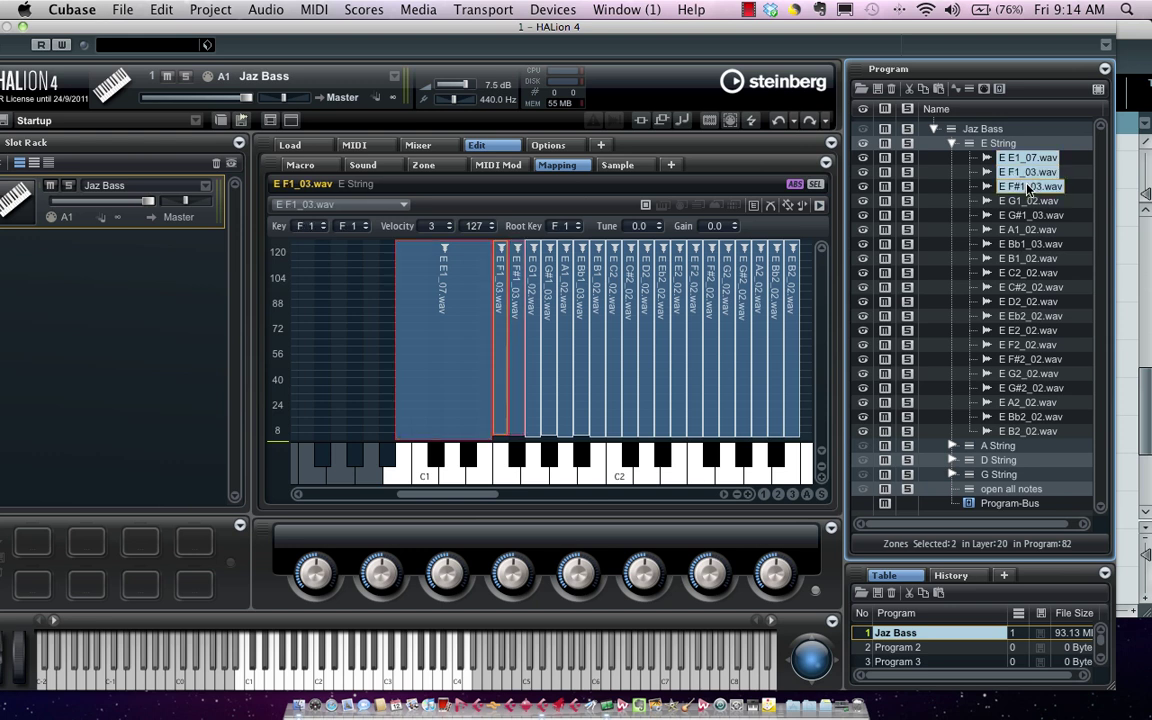
{"action": "left_click", "coordinate": [1033, 187], "text": "shift"}
{"action": "left_click", "coordinate": [1036, 204], "text": "shift"}
{"action": "left_click", "coordinate": [1033, 215], "text": "shift"}
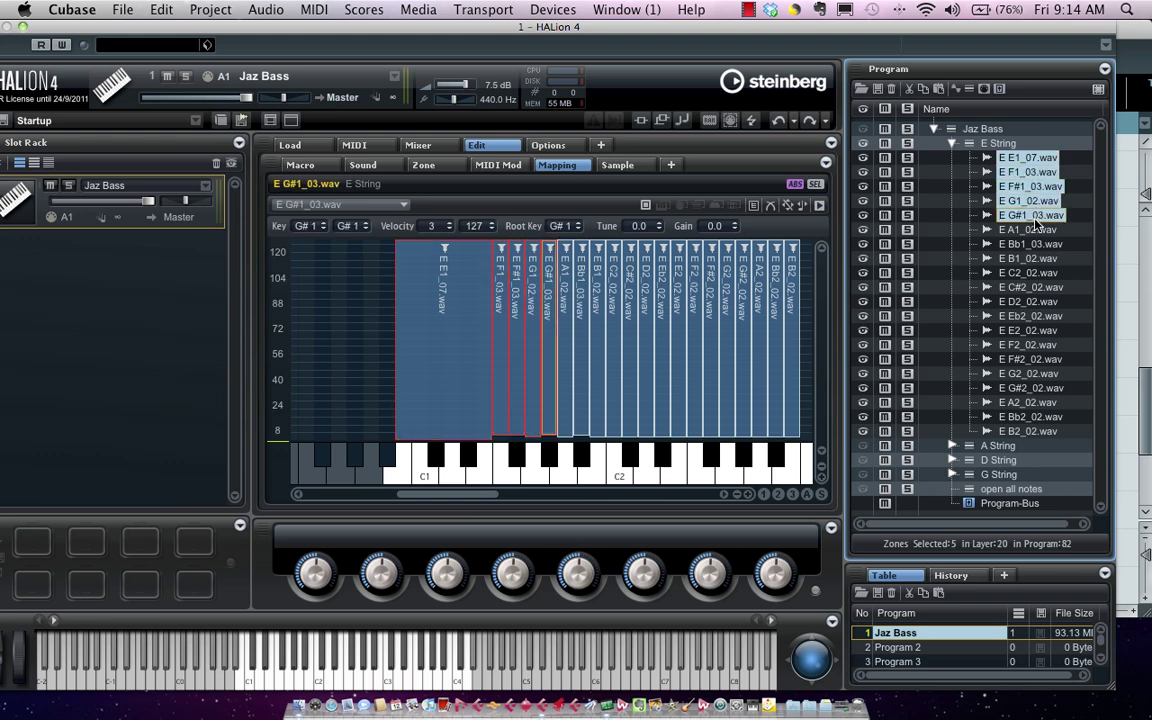
Expand the A String layer and add zones A A1_05 to A C#2_03 to the selection.
{"action": "left_click", "coordinate": [952, 446]}
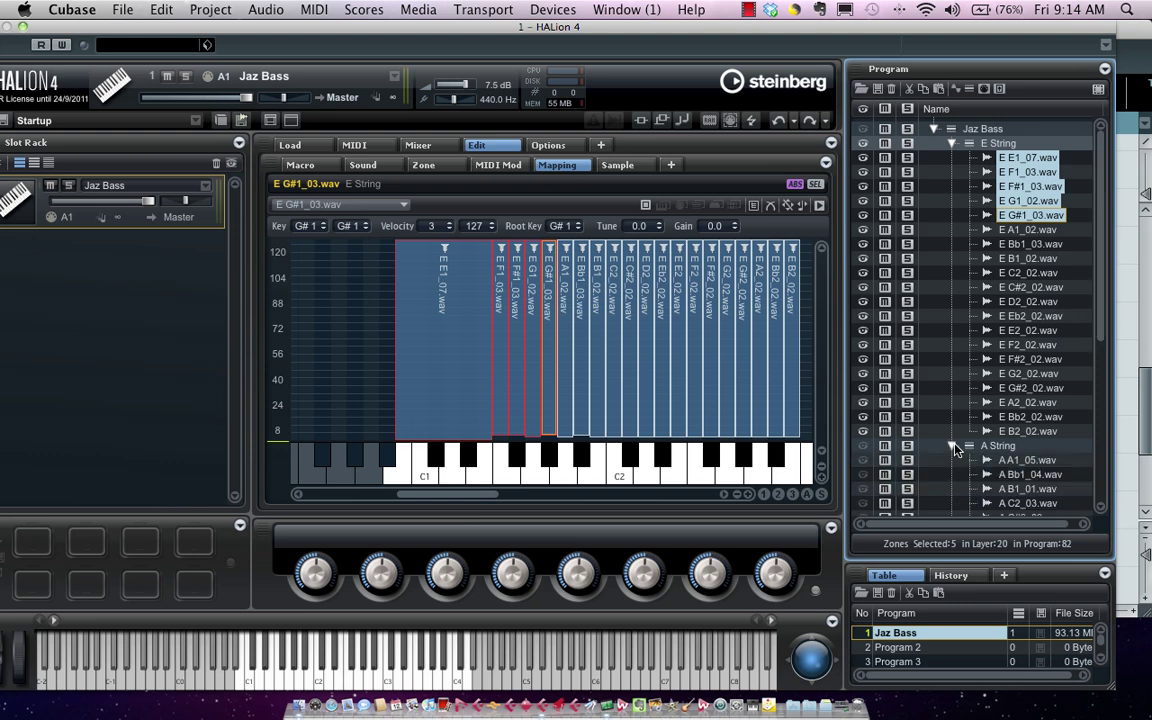
{"action": "scroll", "coordinate": [997, 395], "scroll_direction": "down", "scroll_amount": 5}
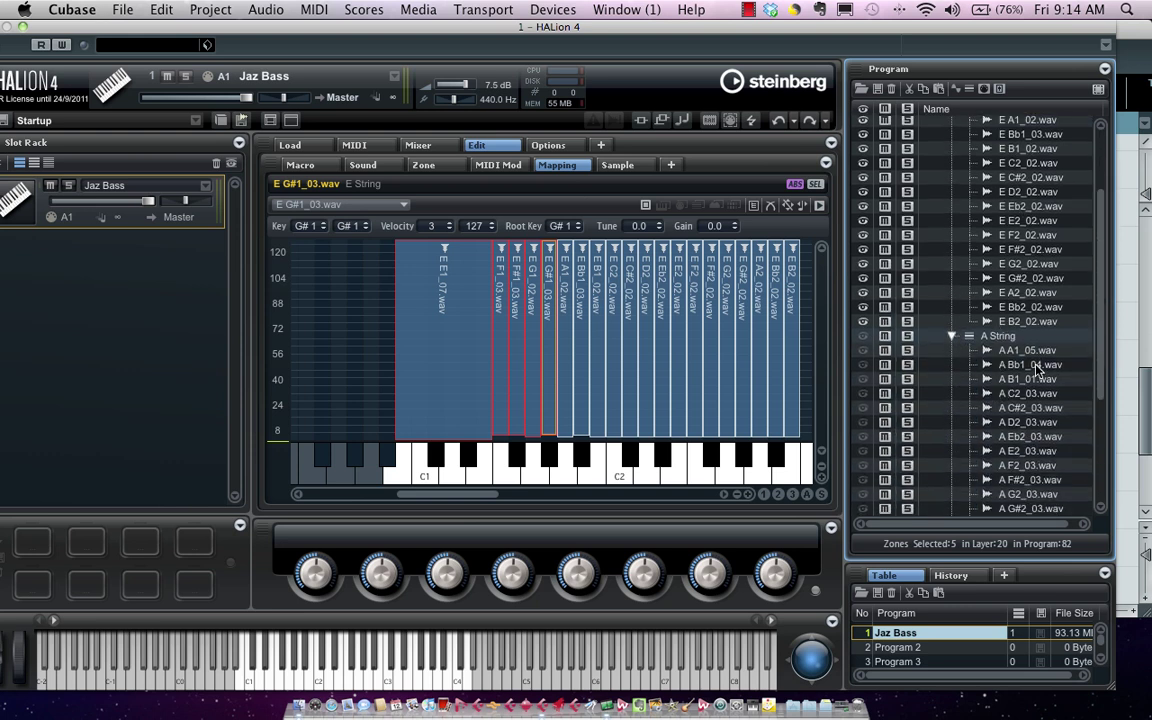
{"action": "left_click", "coordinate": [1030, 350], "text": "super"}
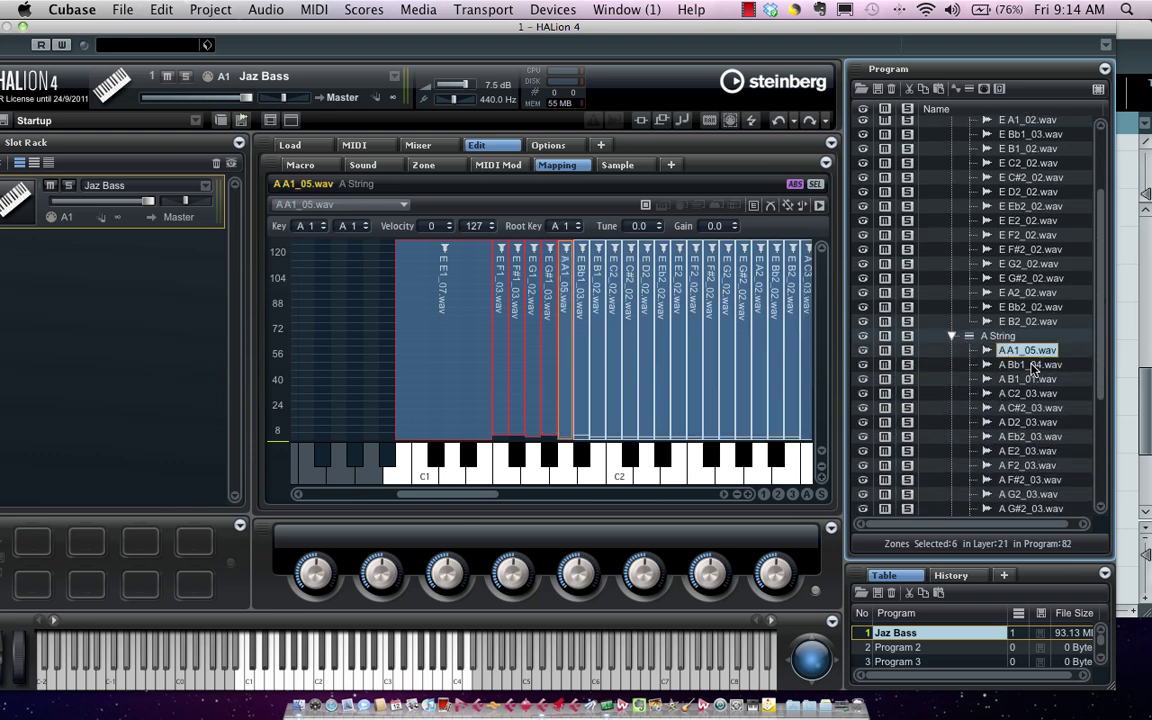
{"action": "left_click", "coordinate": [1033, 365], "text": "super"}
{"action": "left_click", "coordinate": [1030, 379], "text": "super"}
{"action": "left_click", "coordinate": [1036, 396], "text": "super"}
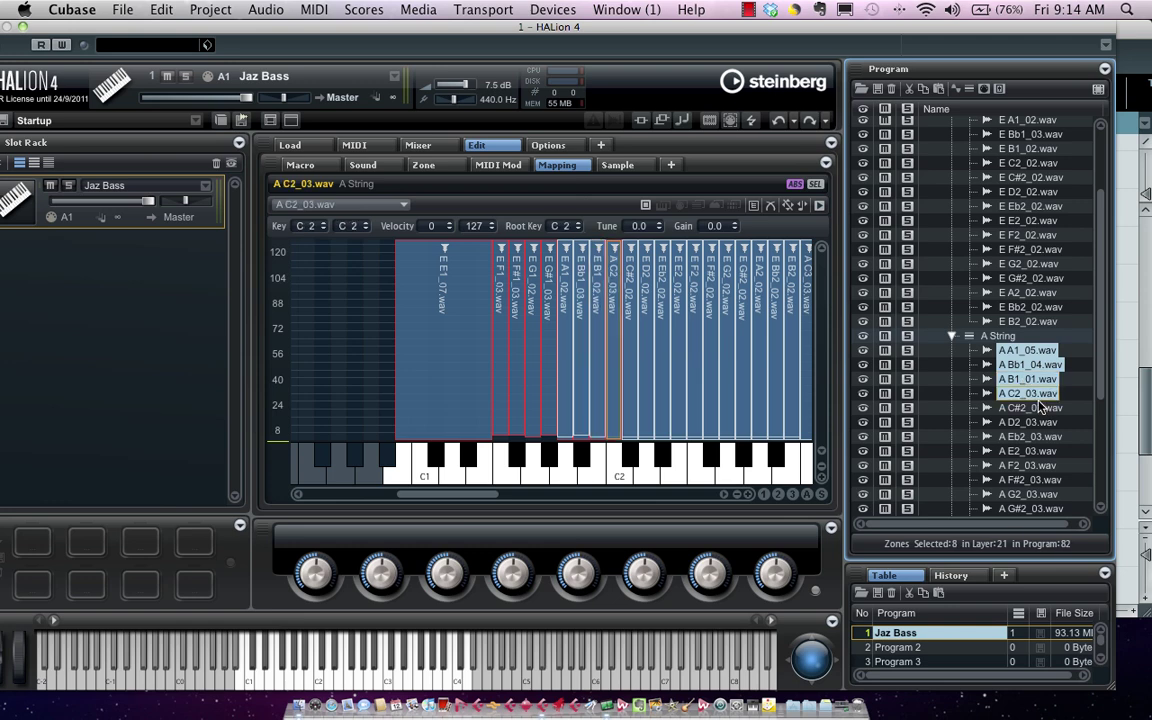
{"action": "left_click", "coordinate": [1036, 409], "text": "super"}
Expand the D String layer and add zones D D2_03 to D F#2_03 to the selection.
{"action": "scroll", "coordinate": [1025, 405], "scroll_direction": "down", "scroll_amount": 5}
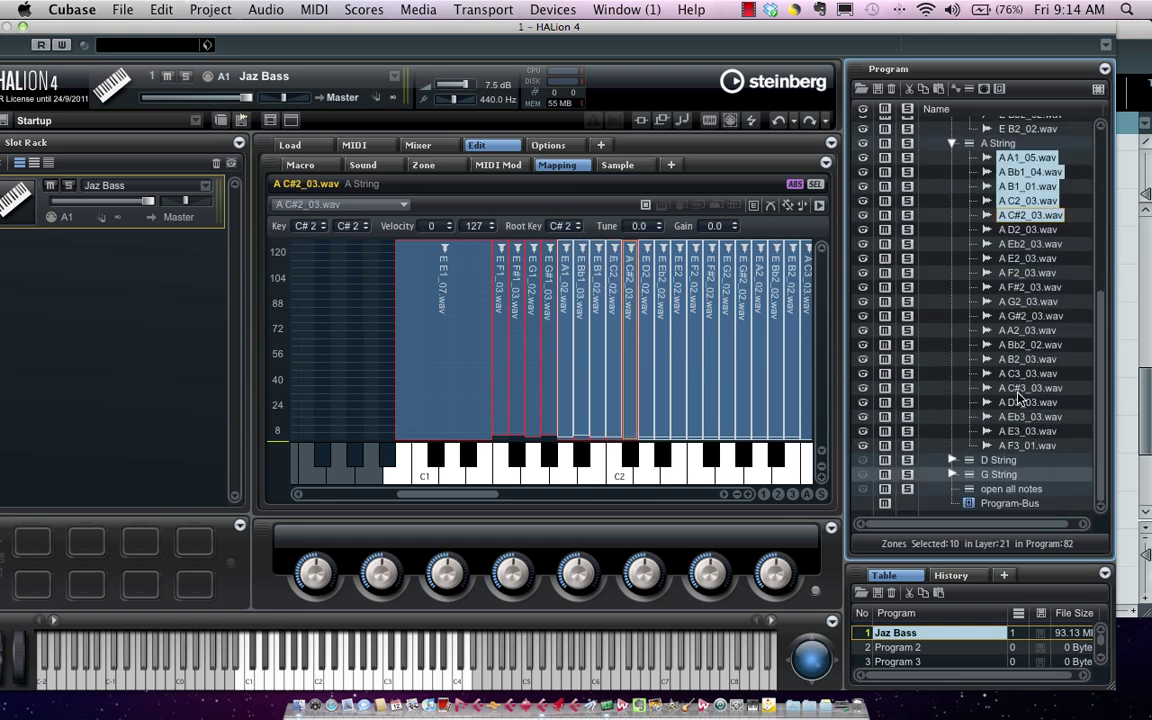
{"action": "left_click", "coordinate": [953, 459]}
{"action": "scroll", "coordinate": [997, 377], "scroll_direction": "down", "scroll_amount": 6}
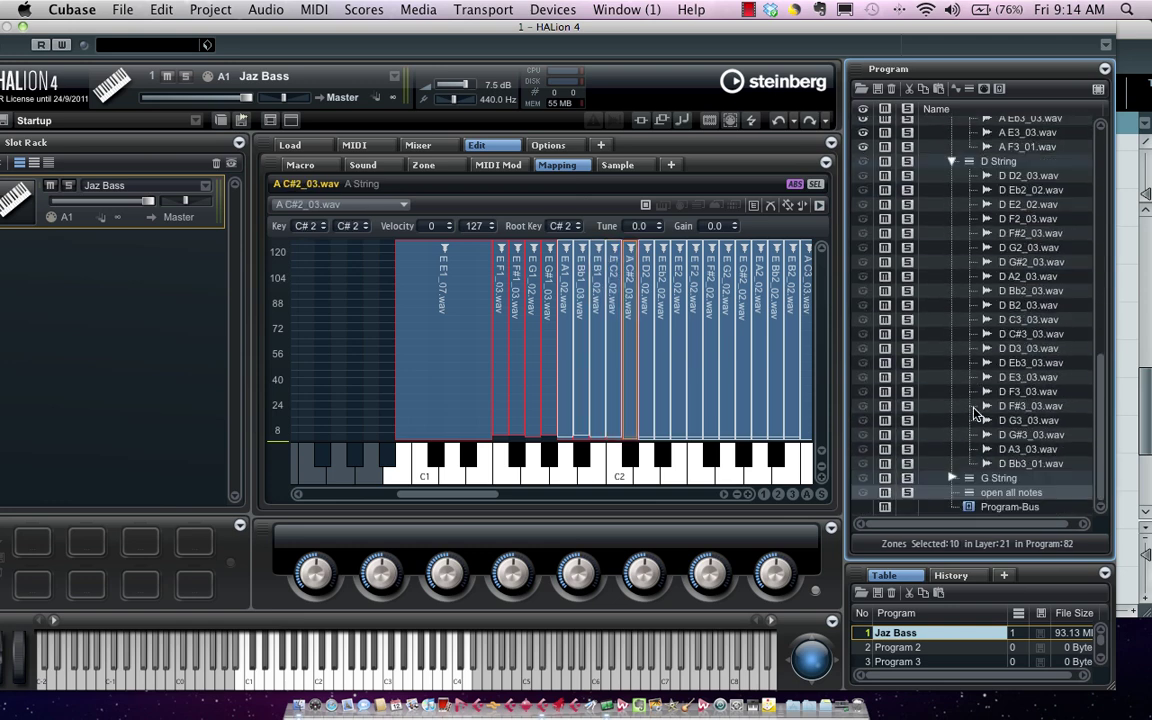
{"action": "left_click", "coordinate": [1027, 172], "text": "super"}
{"action": "left_click", "coordinate": [1027, 186], "text": "super"}
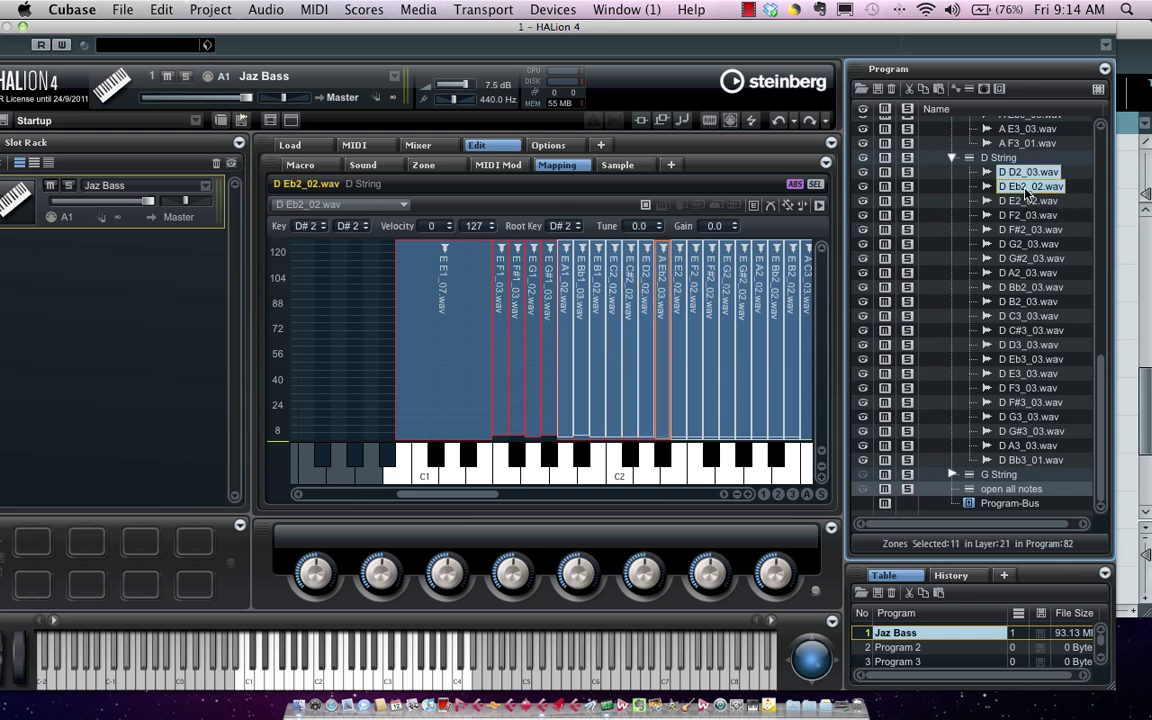
{"action": "left_click", "coordinate": [1022, 201], "text": "super"}
{"action": "left_click", "coordinate": [1024, 215], "text": "super"}
{"action": "left_click", "coordinate": [1028, 229], "text": "super"}
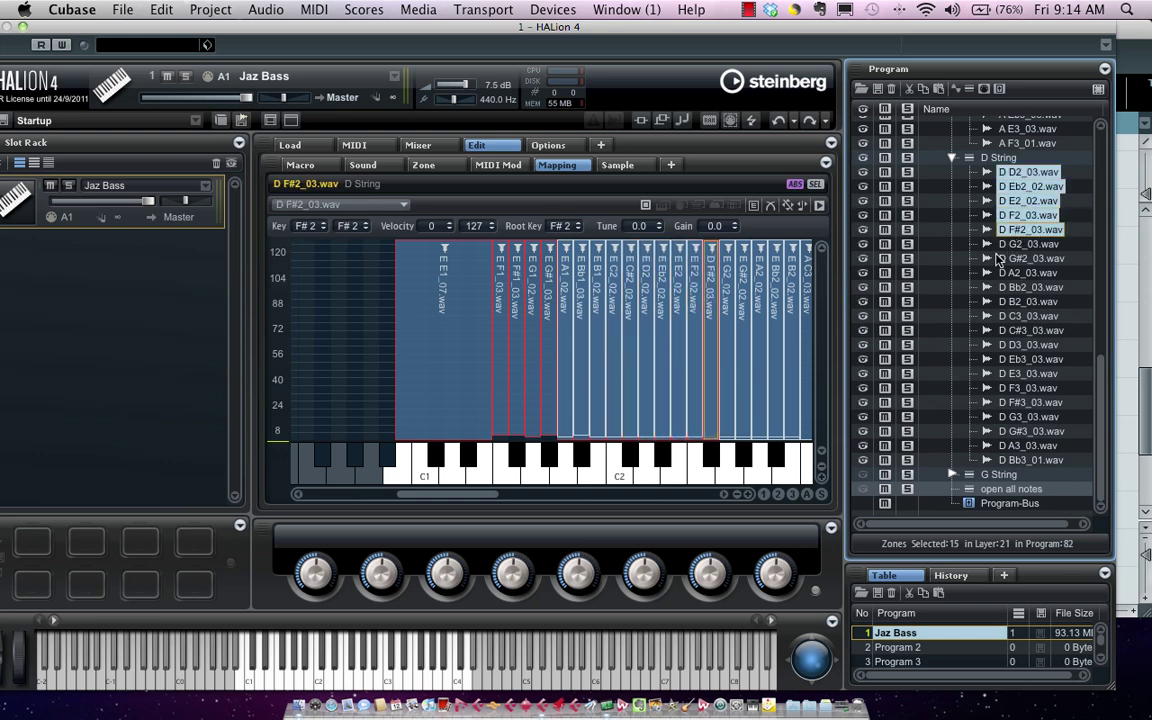
Expand the G String layer and add zones G G 2_03 to G C3_03 to the selection.
{"action": "left_click", "coordinate": [953, 475]}
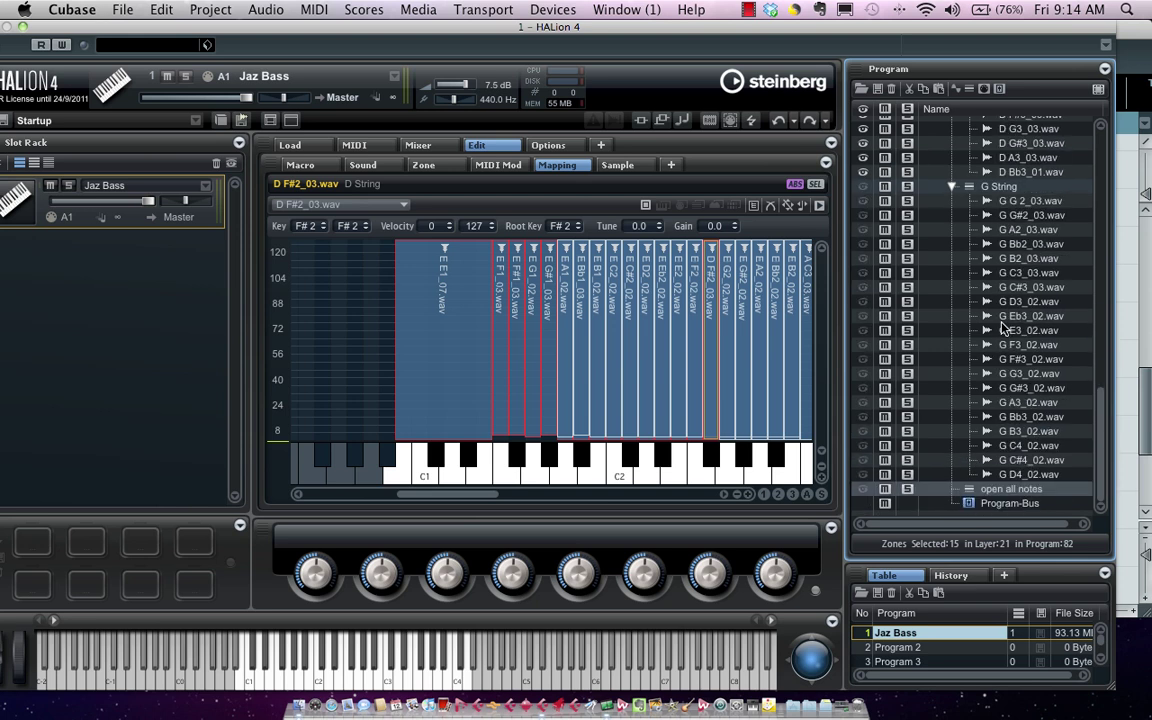
{"action": "left_click", "coordinate": [1020, 201], "text": "super"}
{"action": "left_click", "coordinate": [1022, 215], "text": "super"}
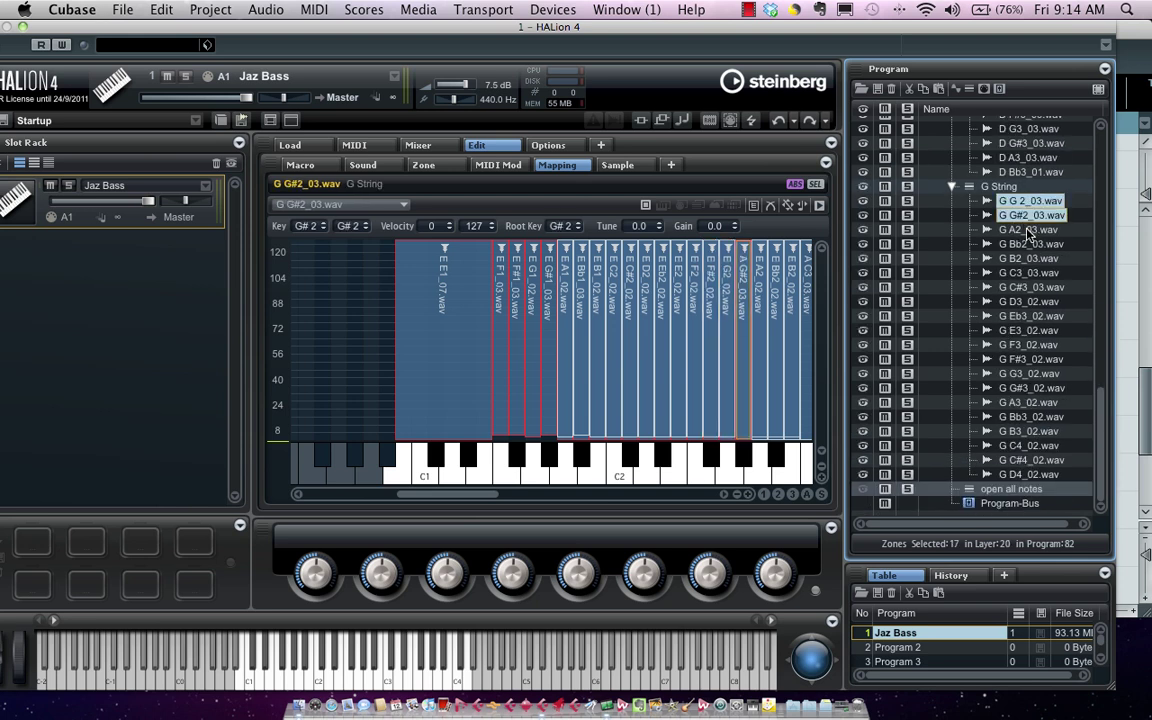
{"action": "left_click", "coordinate": [1025, 229], "text": "super"}
{"action": "left_click", "coordinate": [1040, 259], "text": "super"}
{"action": "left_click", "coordinate": [1030, 244], "text": "super"}
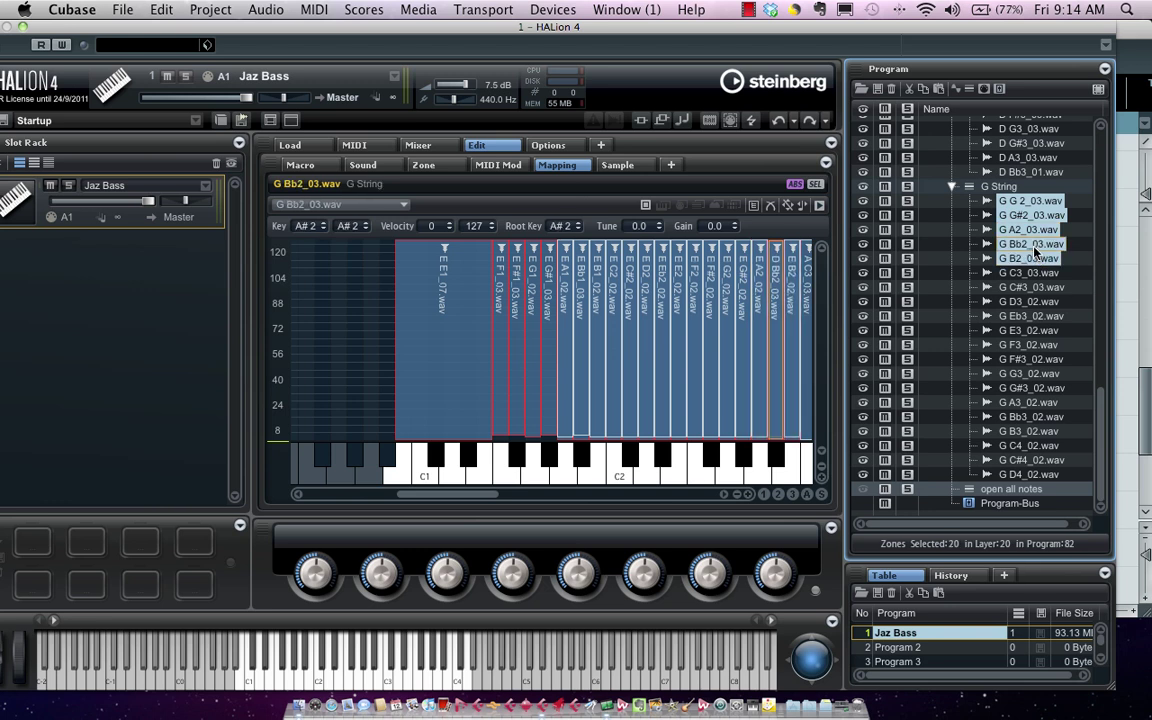
{"action": "left_click", "coordinate": [1030, 273], "text": "super"}
Add the D String layer's zones D C#3_03 to D F3_03 to the selection.
{"action": "scroll", "coordinate": [1029, 288], "scroll_direction": "up", "scroll_amount": 4}
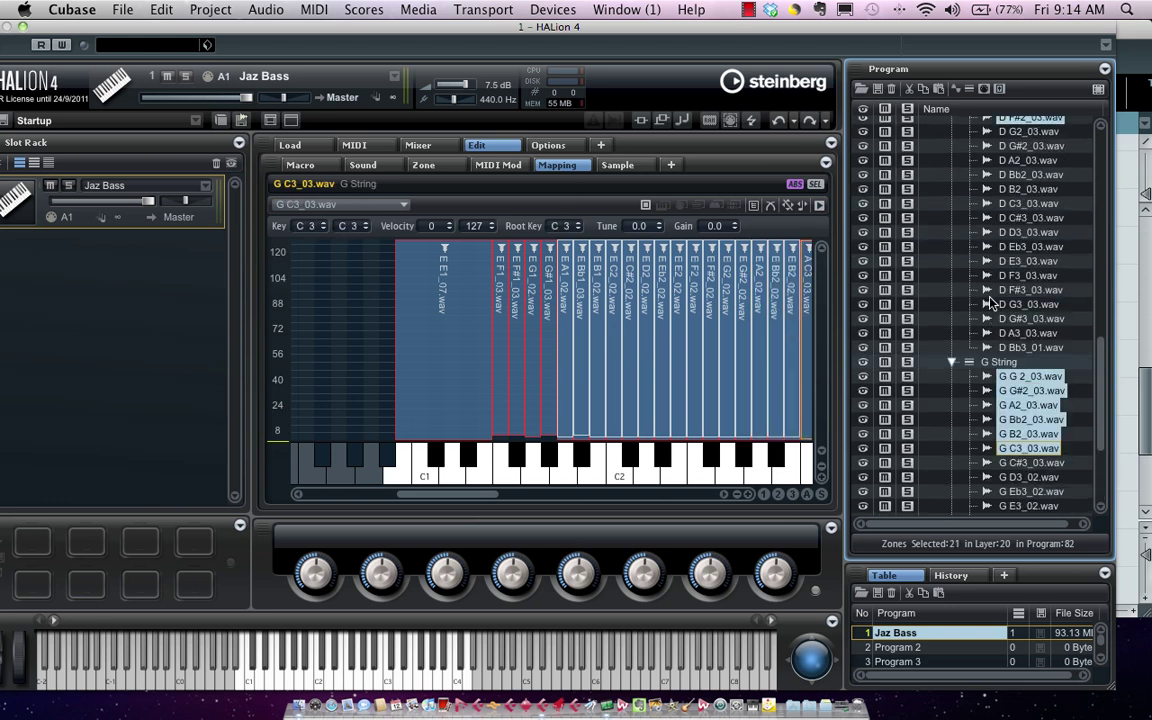
{"action": "left_click", "coordinate": [1030, 217], "text": "super"}
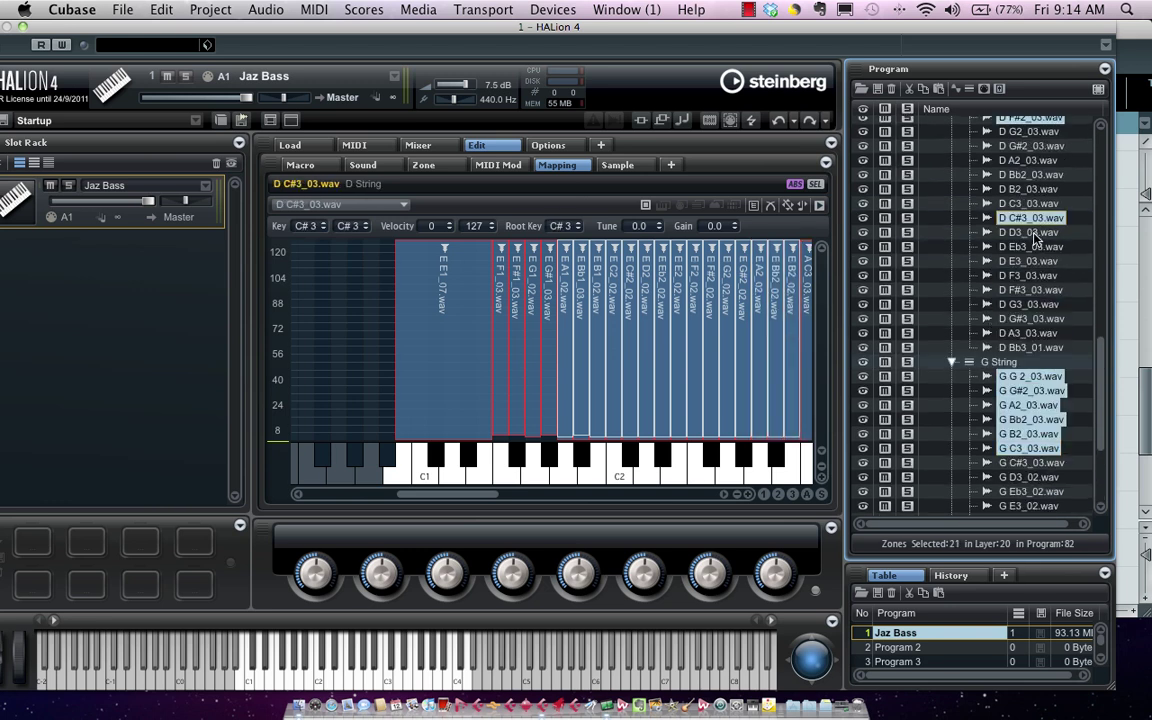
{"action": "left_click", "coordinate": [1033, 233], "text": "super"}
{"action": "left_click", "coordinate": [1034, 247], "text": "super"}
{"action": "left_click", "coordinate": [1035, 261], "text": "super"}
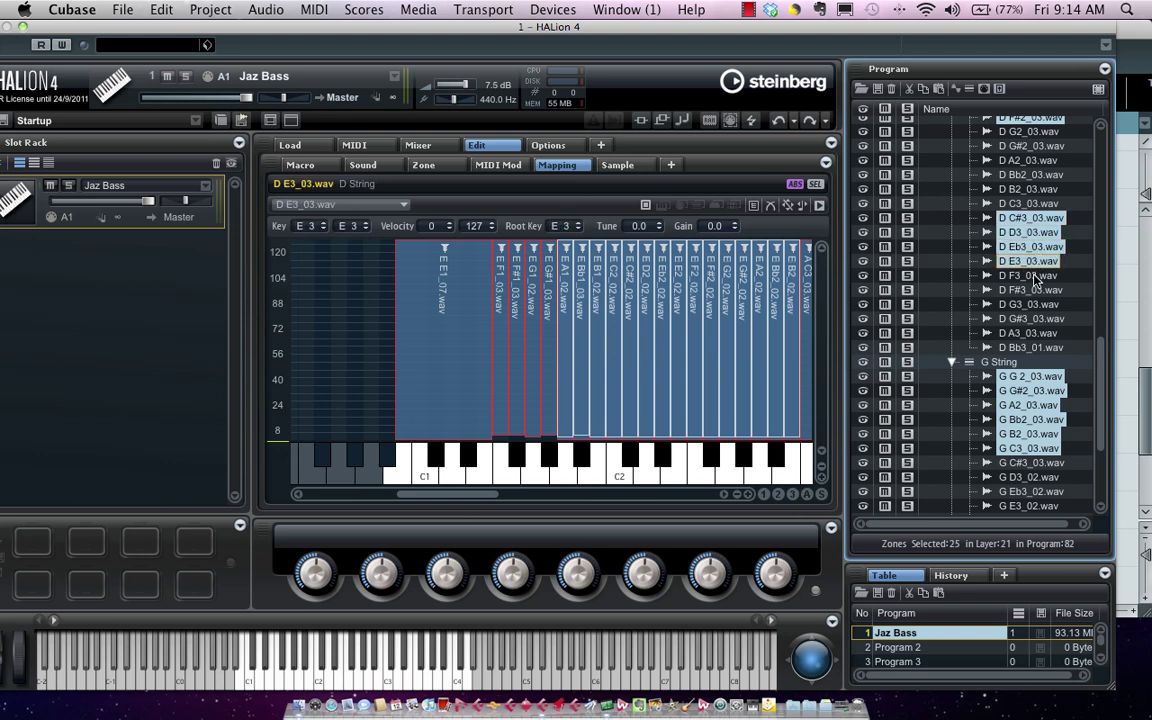
{"action": "left_click", "coordinate": [1034, 276], "text": "super"}
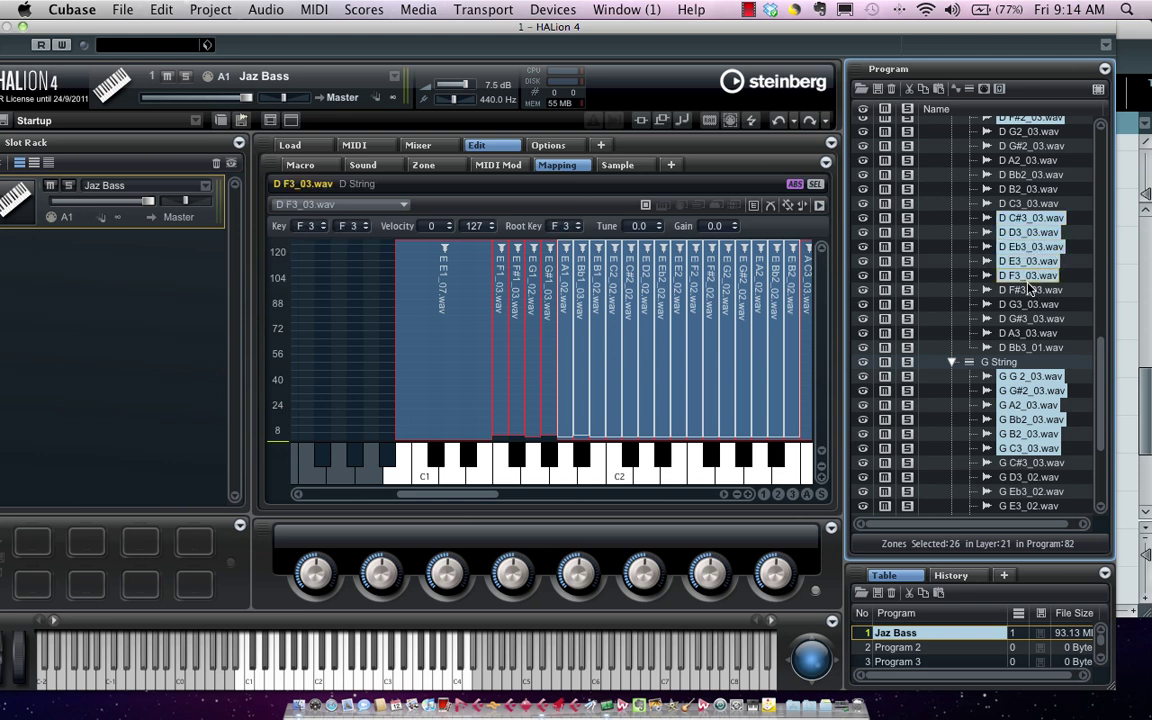
Add the G String layer's zones G F#3_02 to G D4_02 to the selection.
{"action": "scroll", "coordinate": [1035, 290], "scroll_direction": "down", "scroll_amount": 4}
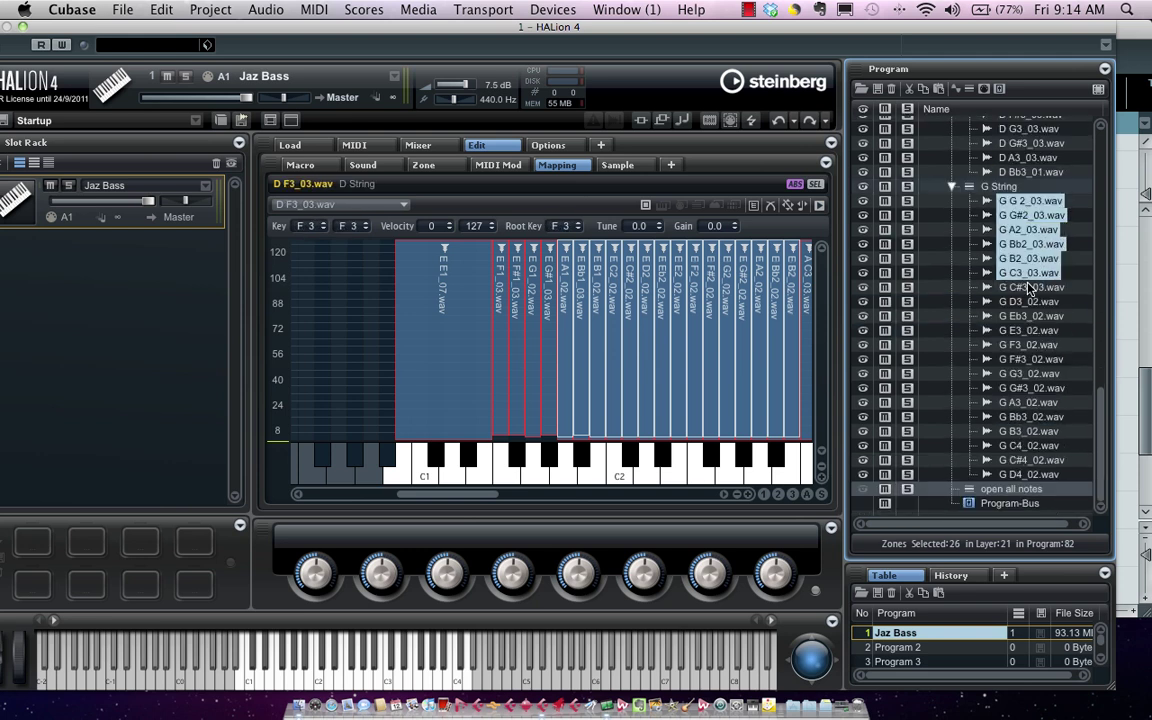
{"action": "left_click", "coordinate": [1040, 359], "text": "super"}
{"action": "left_click", "coordinate": [1040, 373], "text": "super"}
{"action": "left_click", "coordinate": [1040, 388], "text": "super"}
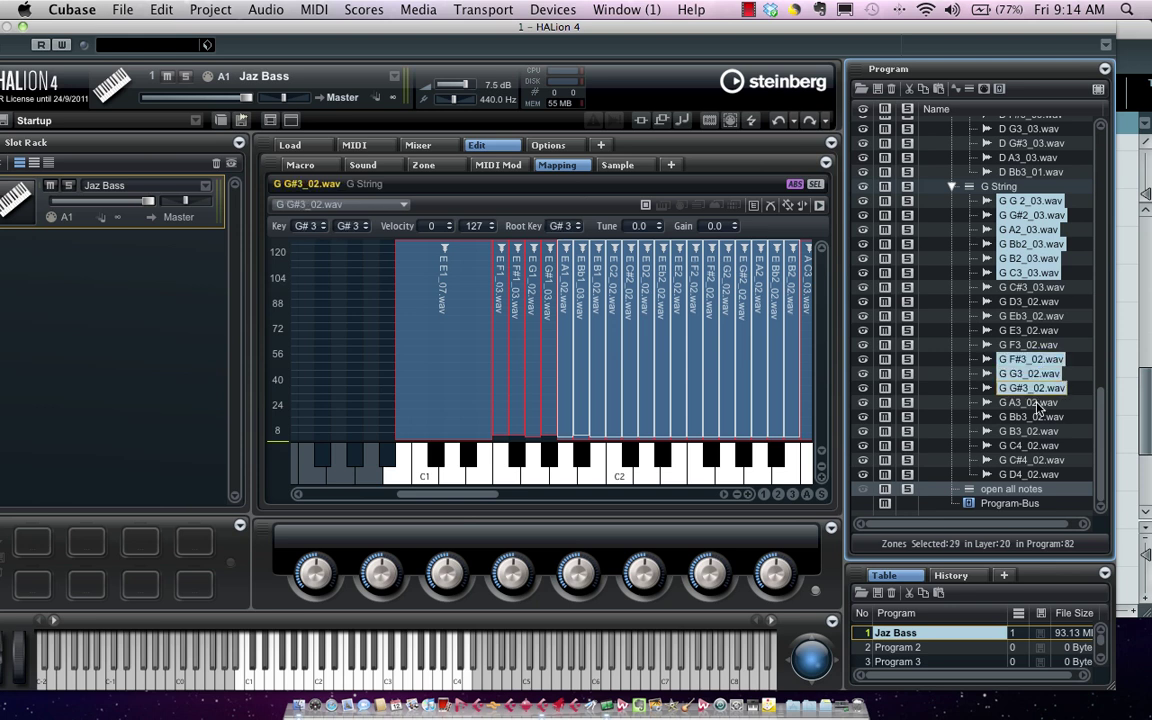
{"action": "left_click", "coordinate": [1043, 402], "text": "super"}
{"action": "left_click", "coordinate": [1045, 417], "text": "super"}
{"action": "left_click", "coordinate": [1042, 431], "text": "super"}
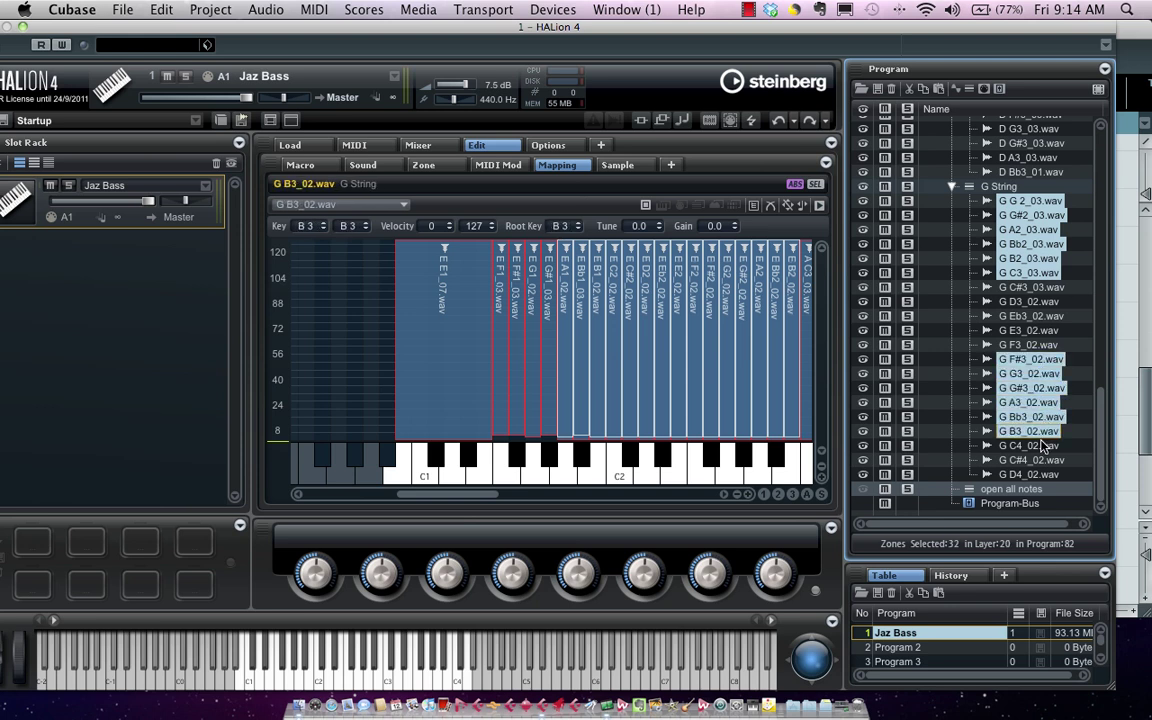
{"action": "left_click", "coordinate": [1040, 445], "text": "super"}
{"action": "left_click", "coordinate": [1043, 459], "text": "super"}
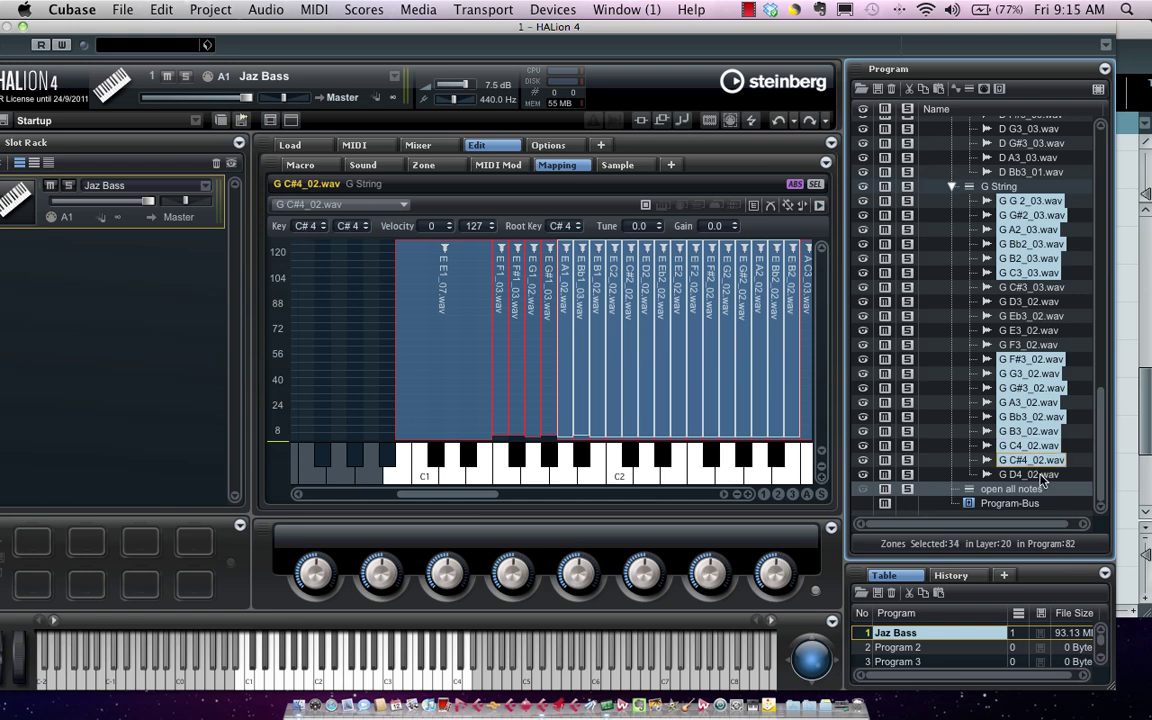
{"action": "left_click", "coordinate": [1040, 474], "text": "super"}
Copy the selected string zones and paste them into the open all notes layer.
{"action": "right_click", "coordinate": [1072, 389]}
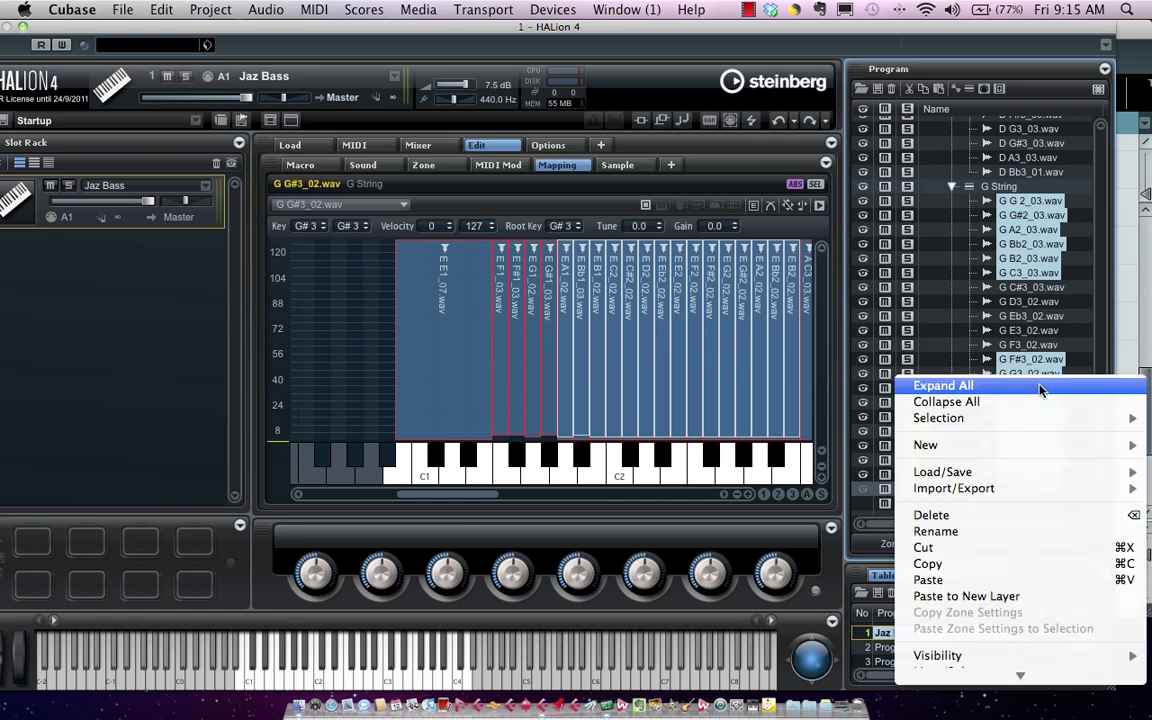
{"action": "left_click", "coordinate": [985, 568]}
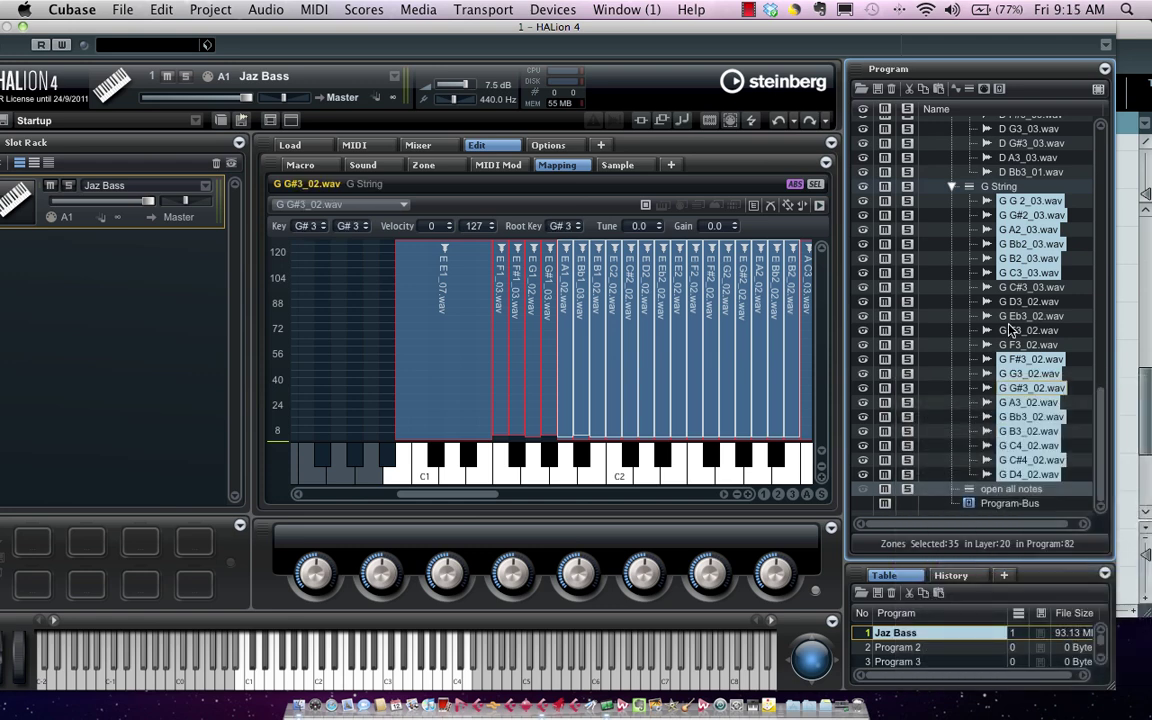
{"action": "left_click", "coordinate": [1024, 490]}
{"action": "right_click", "coordinate": [1024, 491]}
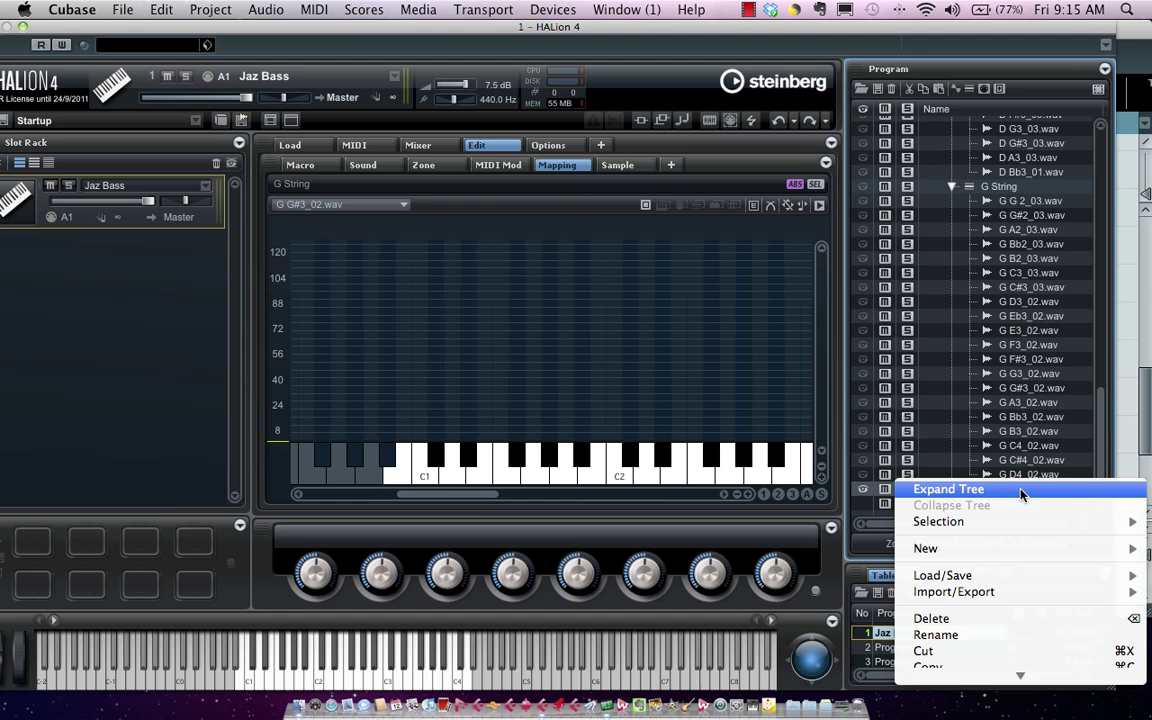
{"action": "scroll", "coordinate": [1000, 540], "scroll_direction": "down", "scroll_amount": 3}
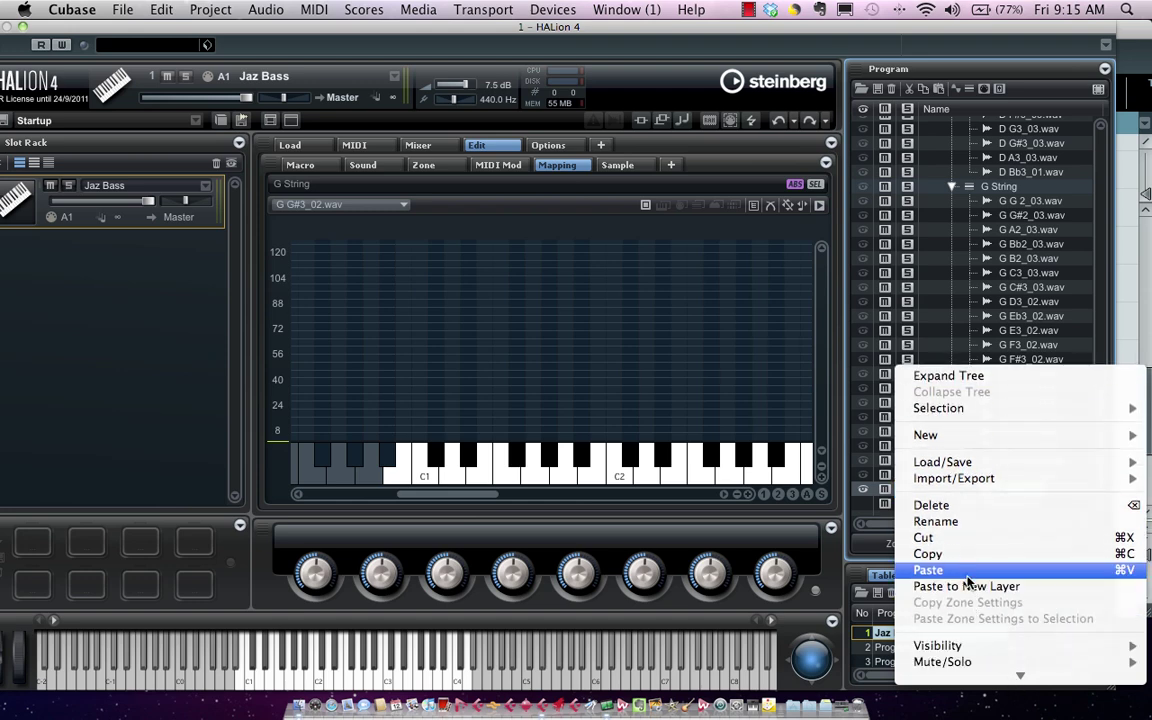
{"action": "left_click", "coordinate": [967, 570]}
Collapse the A String, D String, G String, open all notes and E String layers in the program tree.
{"action": "scroll", "coordinate": [988, 390], "scroll_direction": "down", "scroll_amount": 1}
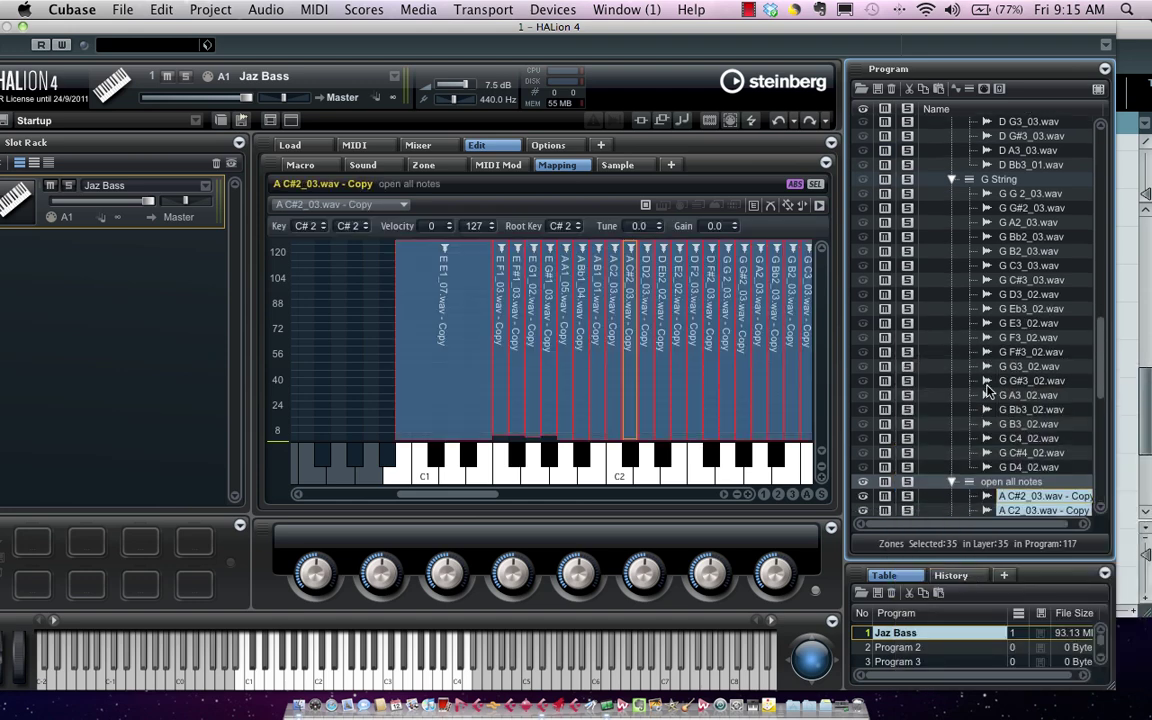
{"action": "scroll", "coordinate": [988, 390], "scroll_direction": "down", "scroll_amount": 10}
{"action": "scroll", "coordinate": [990, 365], "scroll_direction": "up", "scroll_amount": 5}
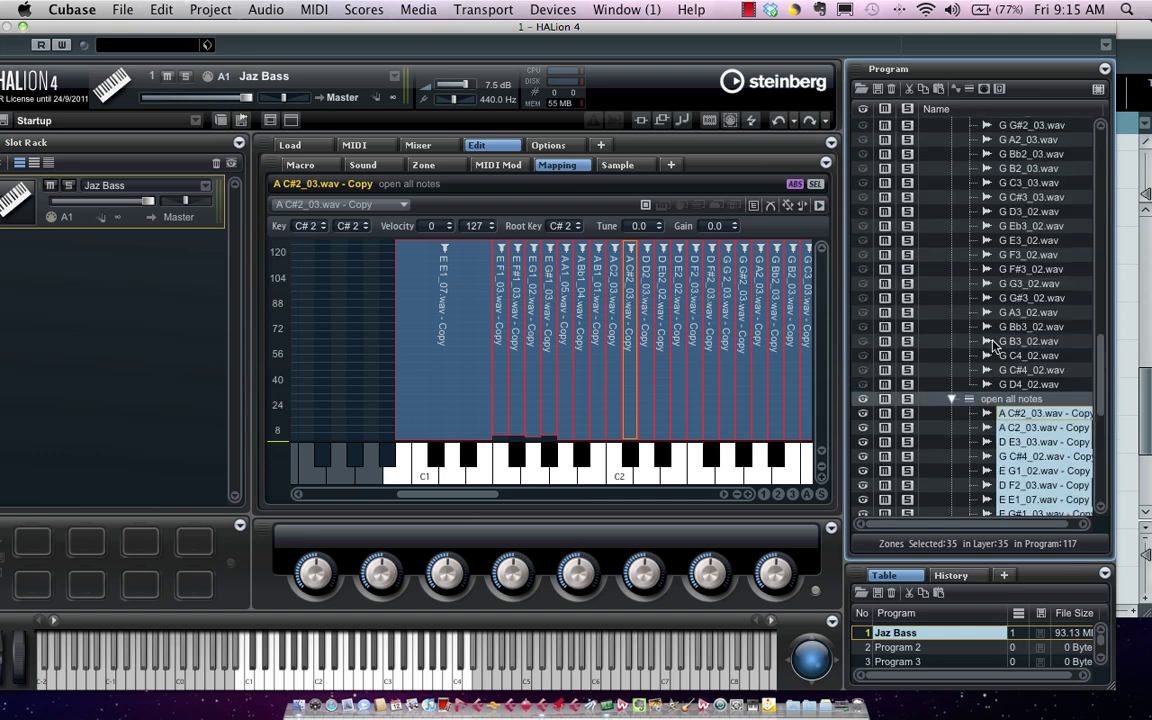
{"action": "scroll", "coordinate": [990, 345], "scroll_direction": "up", "scroll_amount": 10}
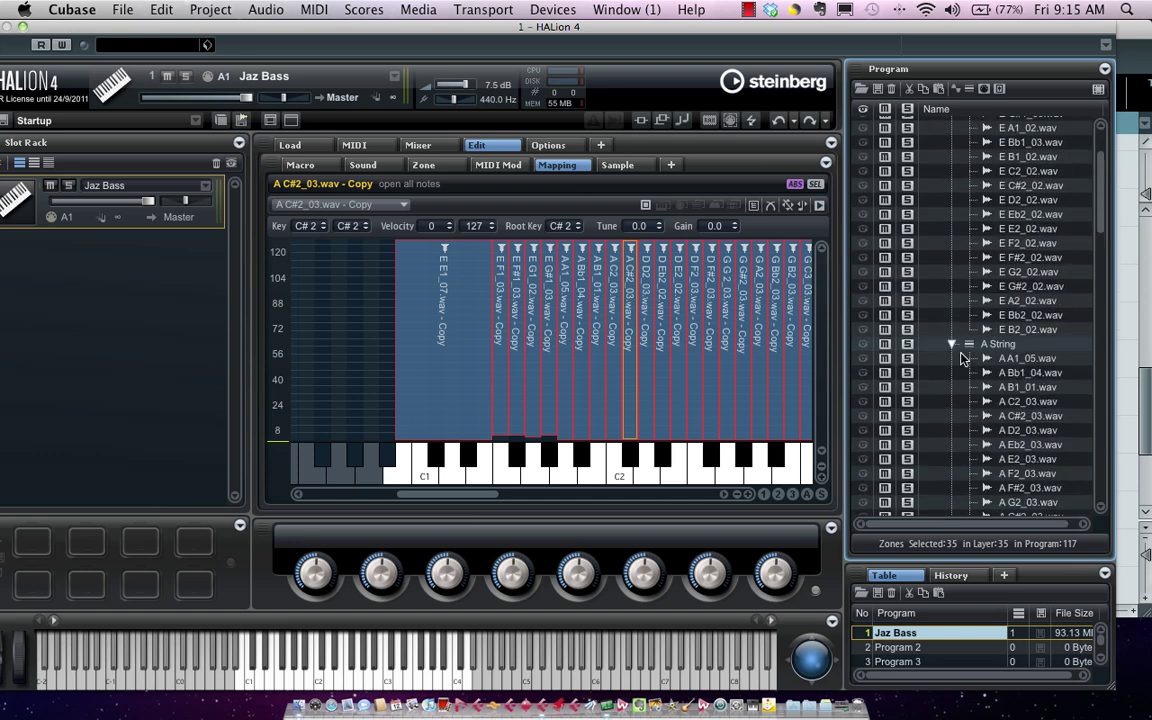
{"action": "left_click", "coordinate": [952, 344]}
{"action": "left_click", "coordinate": [951, 358]}
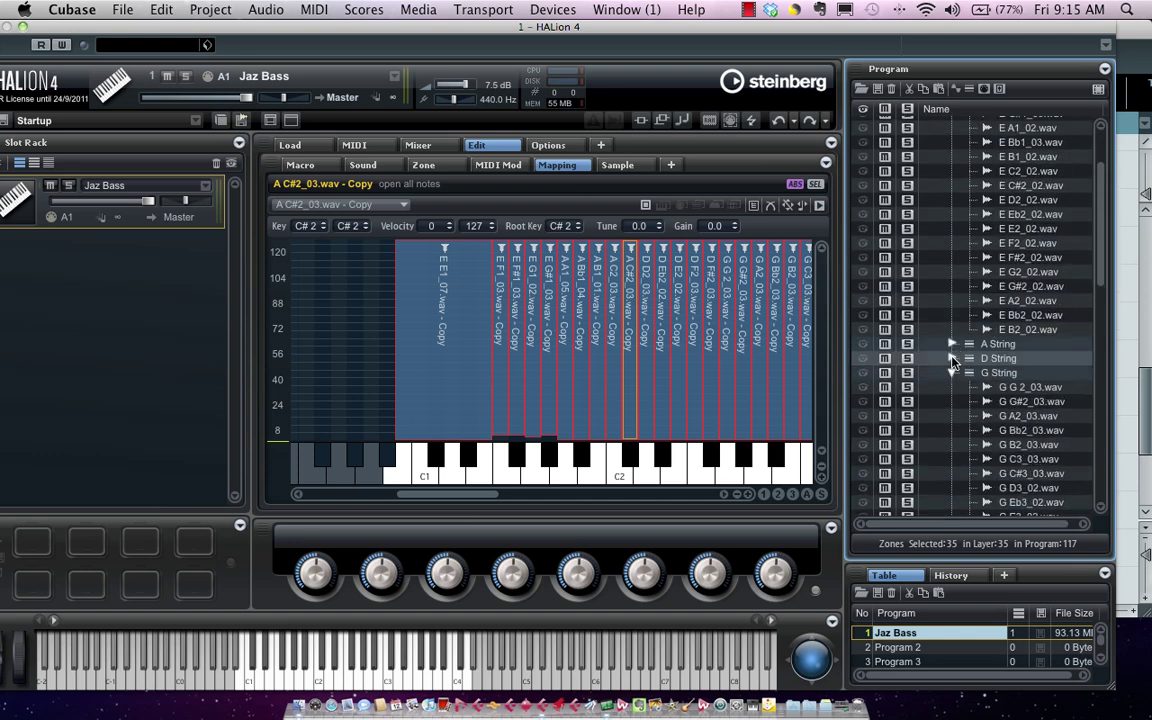
{"action": "left_click", "coordinate": [951, 372]}
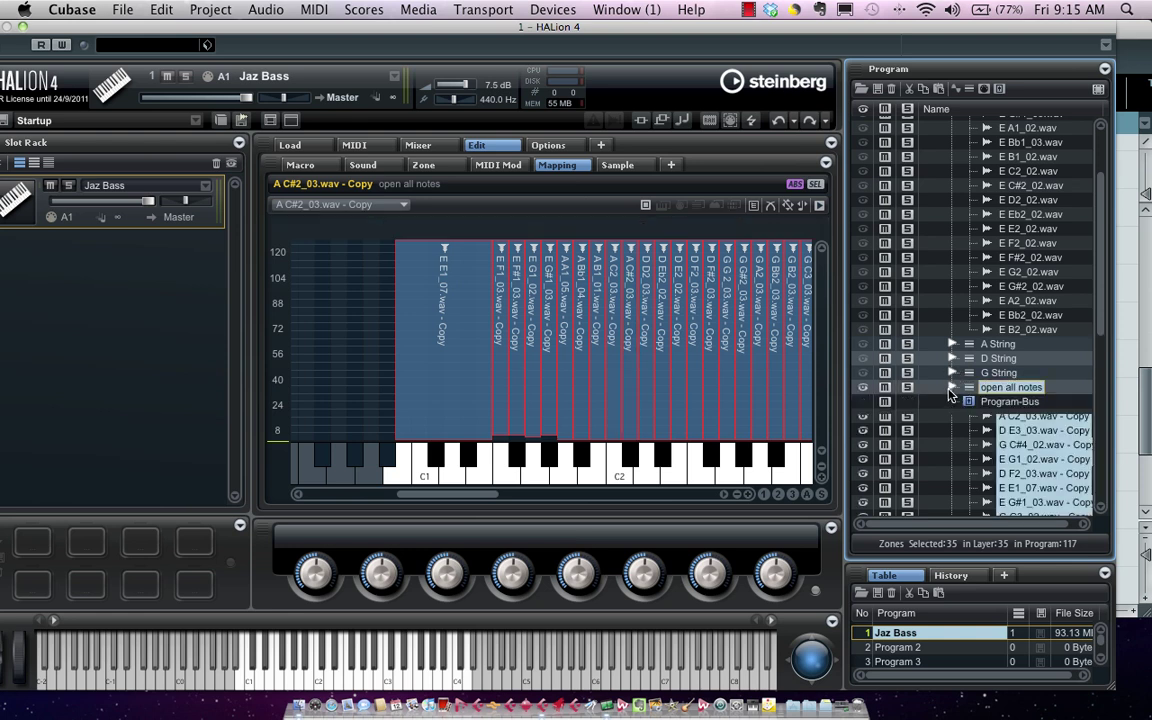
{"action": "left_click", "coordinate": [950, 388]}
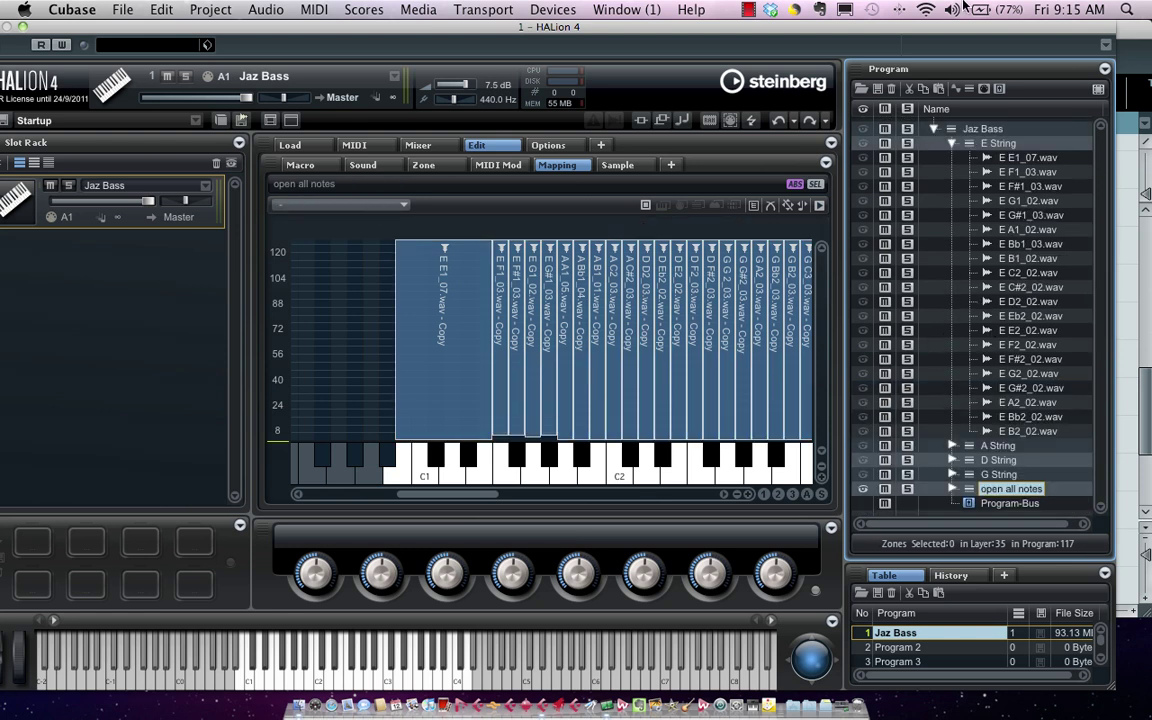
{"action": "left_click", "coordinate": [952, 143]}
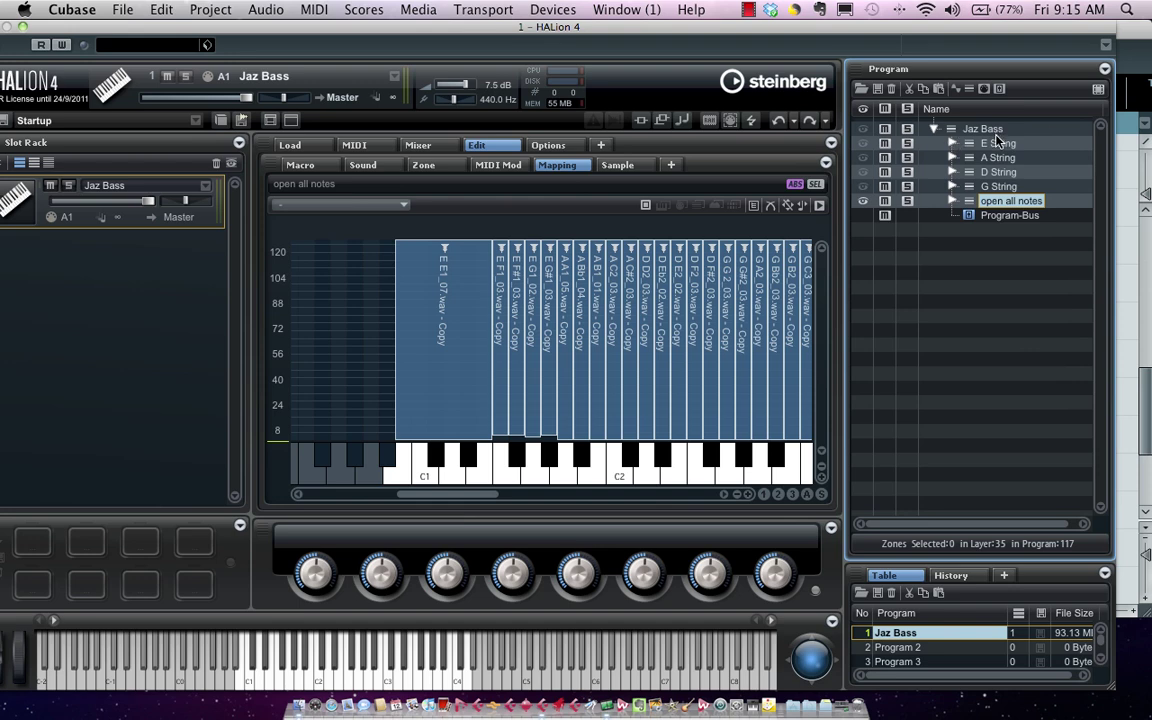
Create a new layer in the Jaz Bass program and rename it "fretted voices all".
{"action": "right_click", "coordinate": [982, 130]}
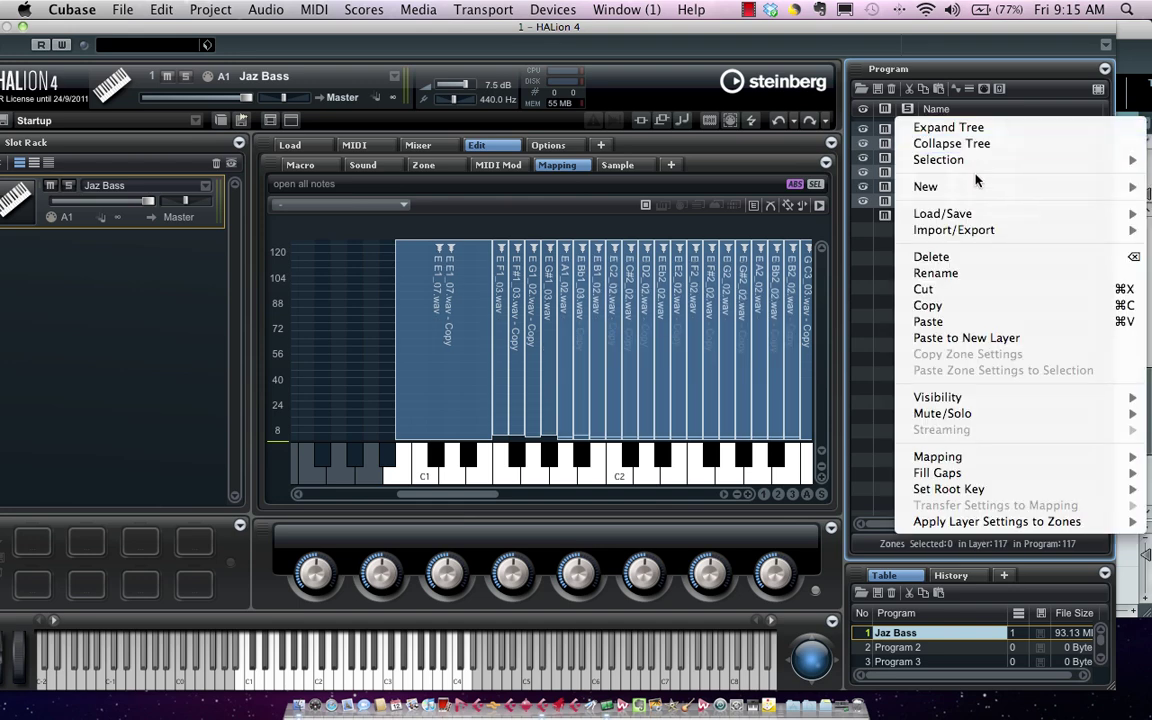
{"action": "mouse_move", "coordinate": [975, 188]}
{"action": "left_click", "coordinate": [855, 187]}
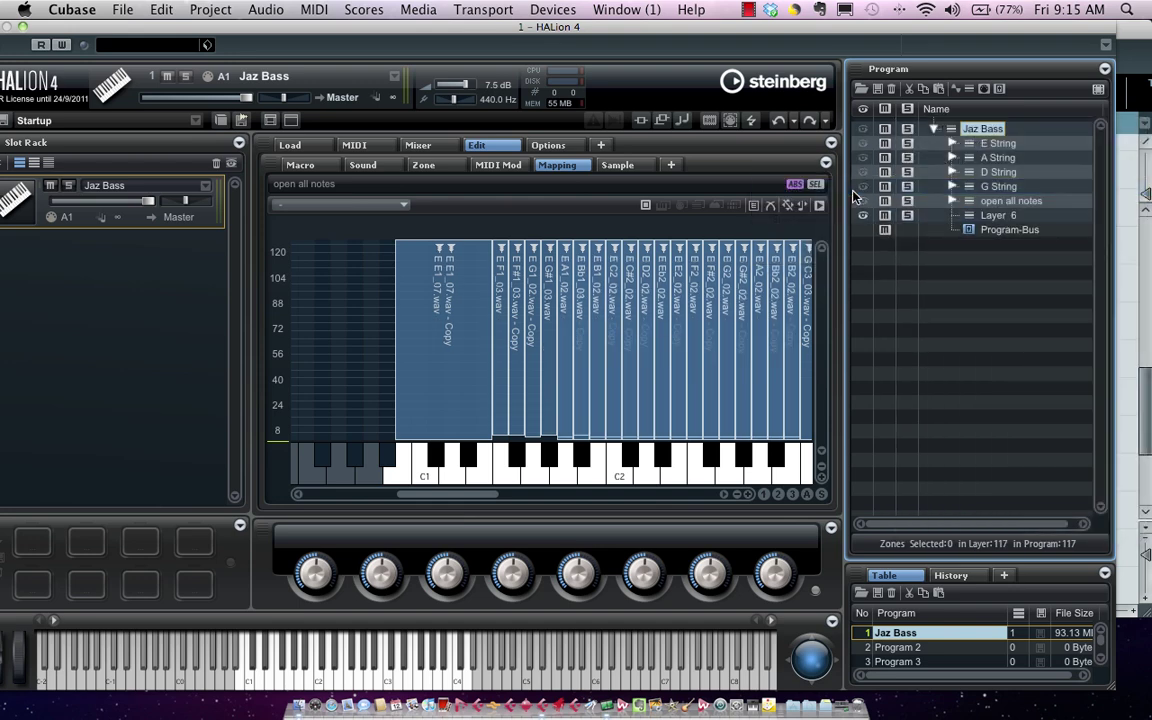
{"action": "left_click", "coordinate": [1012, 229]}
{"action": "left_click", "coordinate": [1012, 216]}
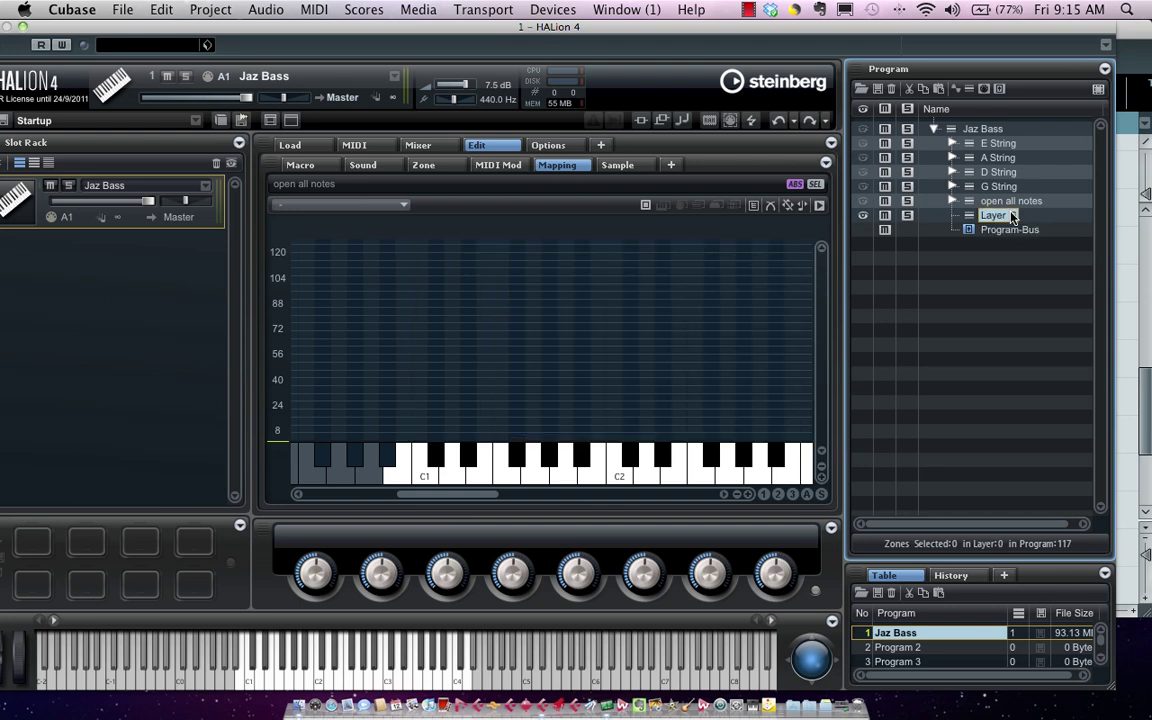
{"action": "left_click", "coordinate": [1012, 216]}
{"action": "type", "text": "fretted voices al"}
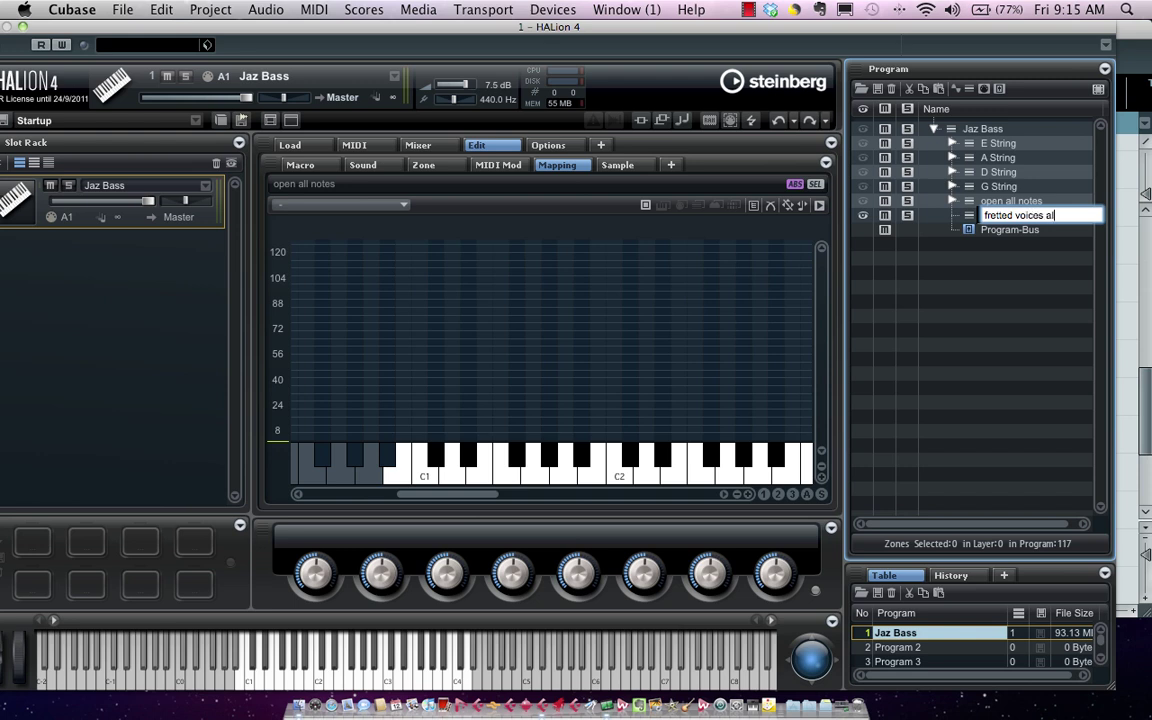
{"action": "key", "text": "Return"}
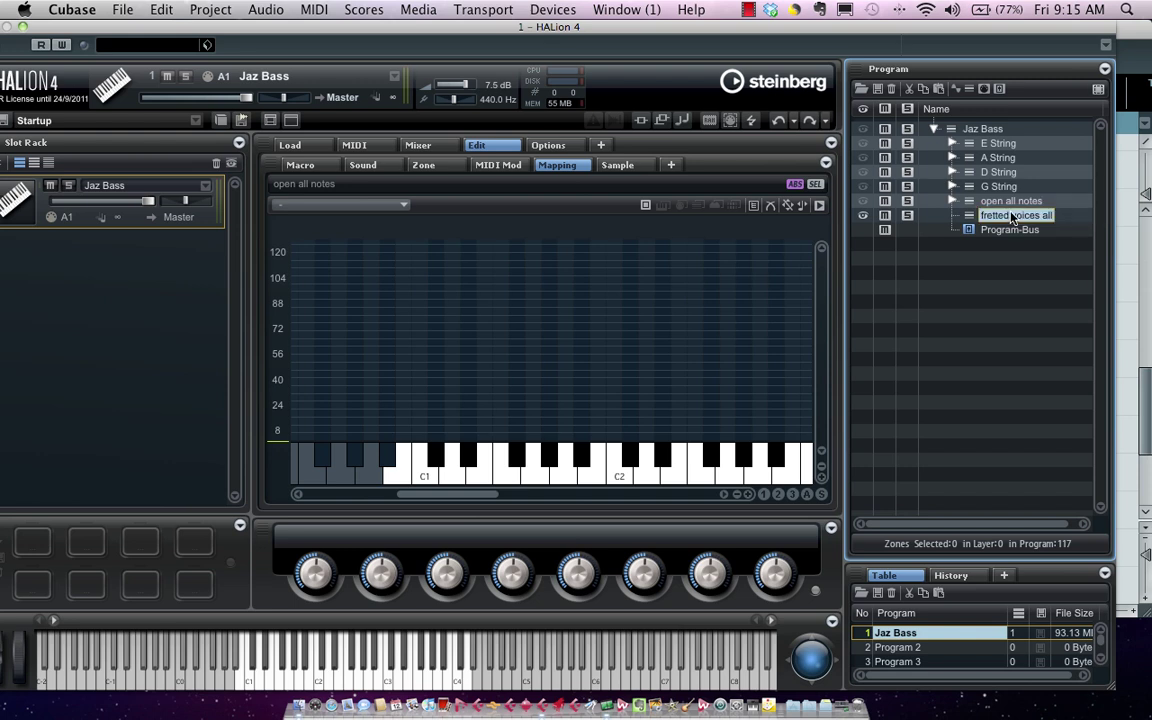
Expand the E String layer and select zones E E1_07 to E B1_02.
{"action": "left_click", "coordinate": [950, 144]}
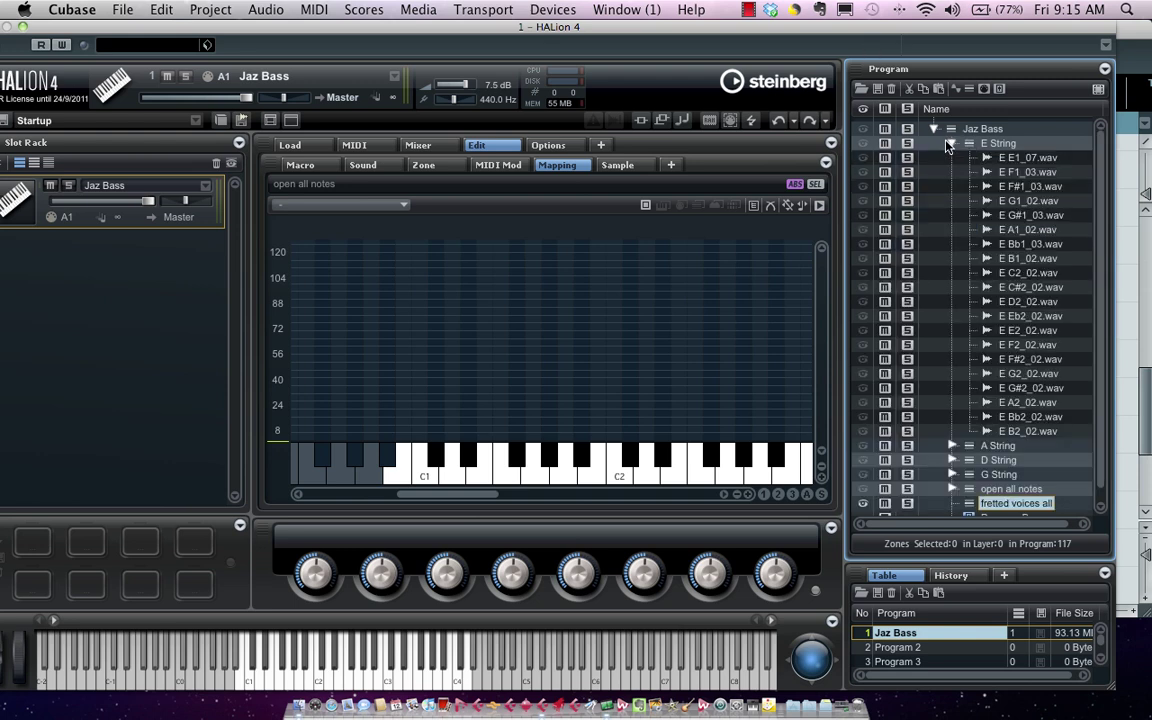
{"action": "left_click", "coordinate": [1030, 158]}
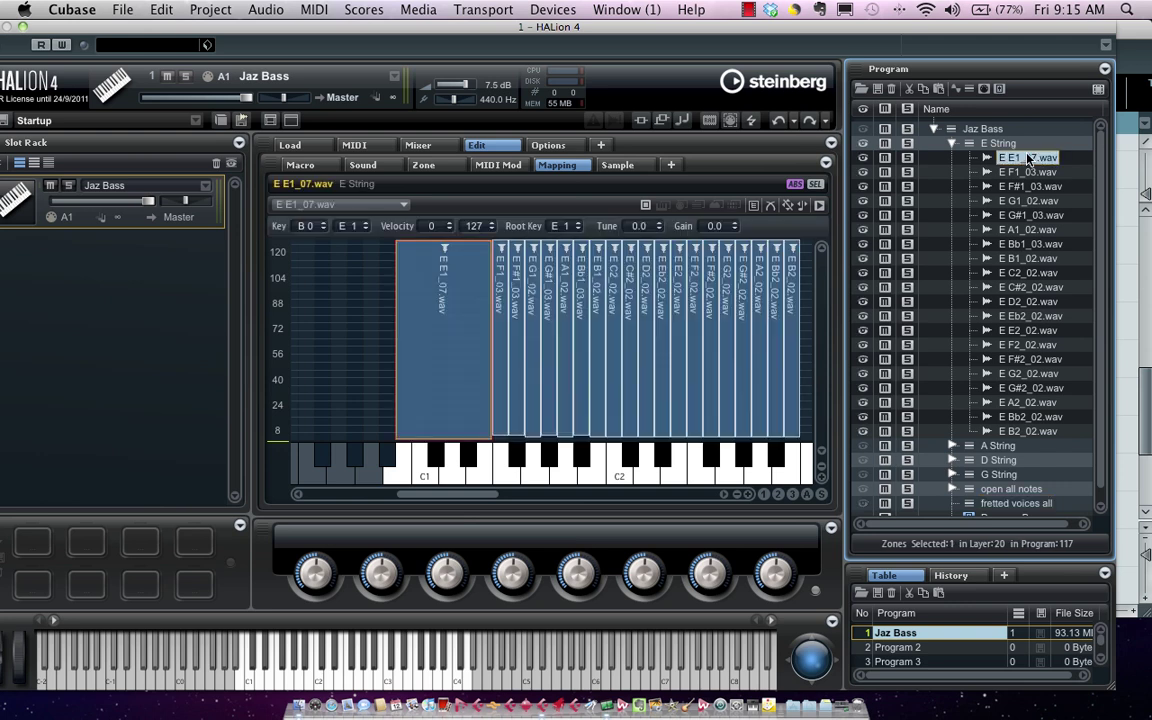
{"action": "left_click", "coordinate": [1035, 259], "text": "shift"}
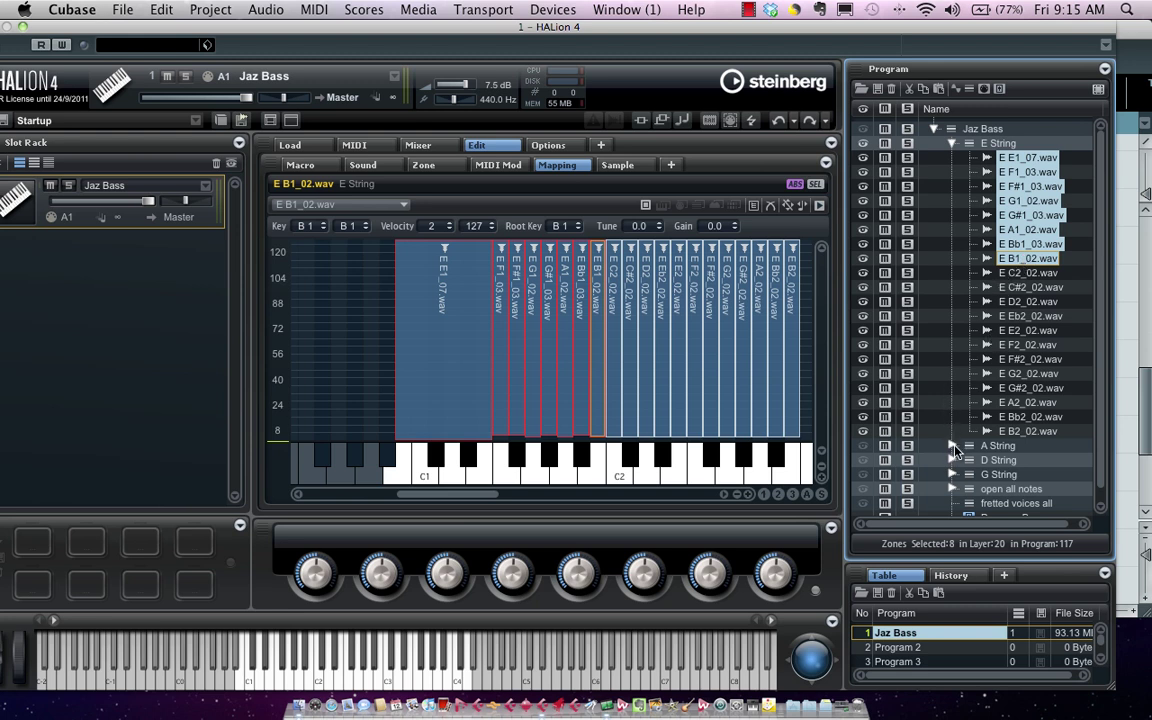
Expand the A String layer and add zones A C2_03 to A E2_03 to the selection.
{"action": "left_click", "coordinate": [952, 445]}
{"action": "scroll", "coordinate": [962, 340], "scroll_direction": "down", "scroll_amount": 5}
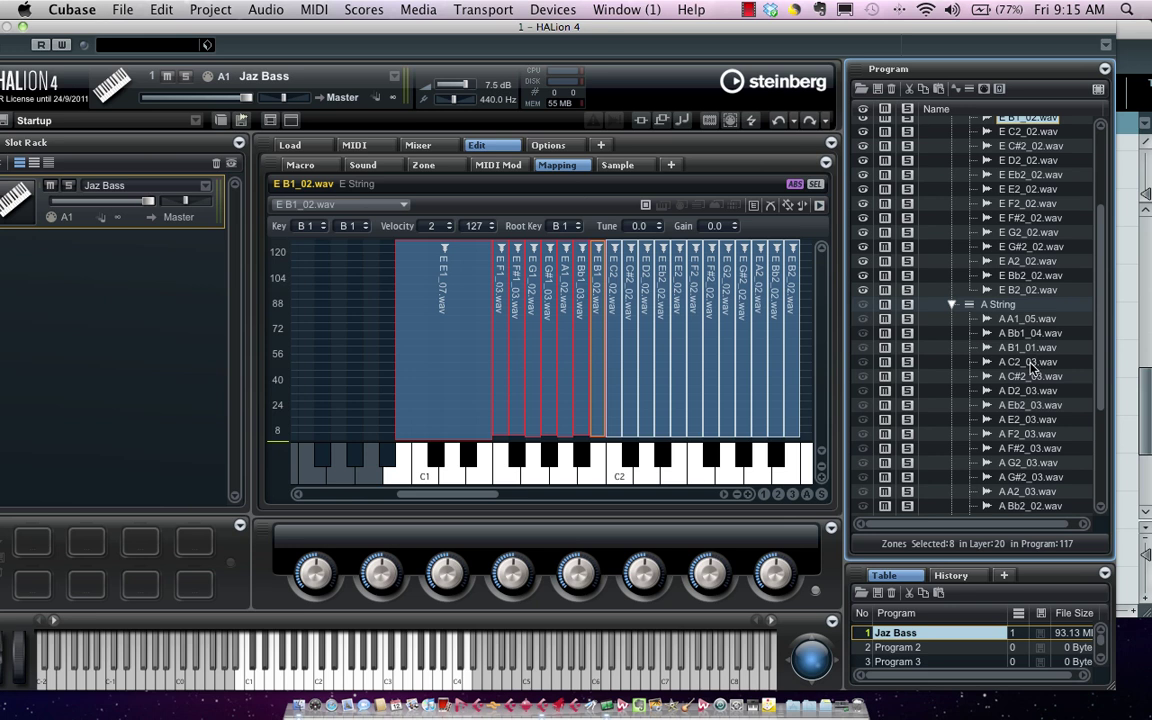
{"action": "left_click_drag", "start_coordinate": [1032, 364], "coordinate": [1030, 408]}
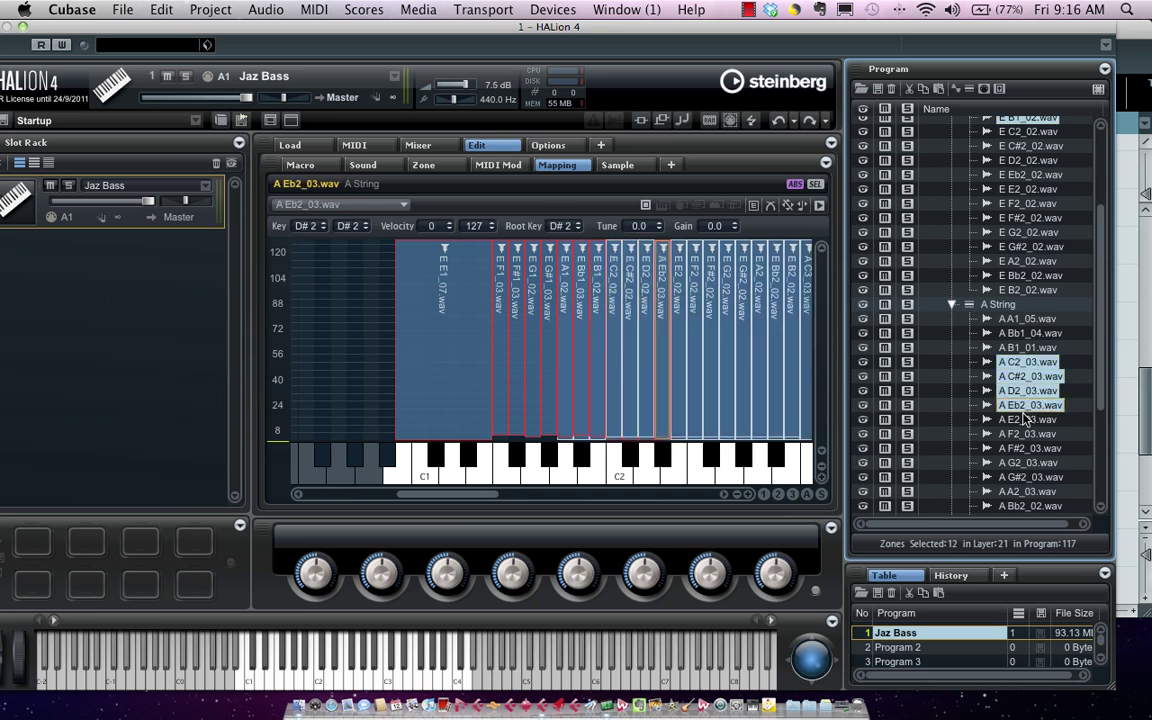
{"action": "left_click", "coordinate": [1027, 432]}
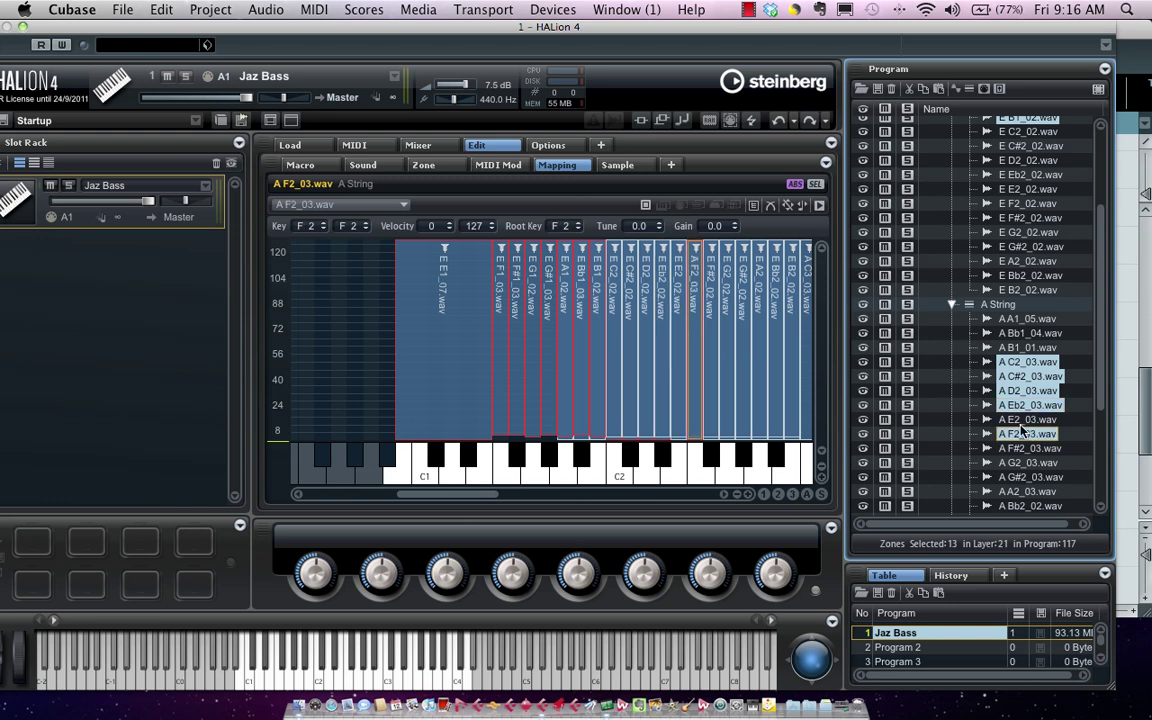
{"action": "left_click", "coordinate": [1020, 421], "text": "shift"}
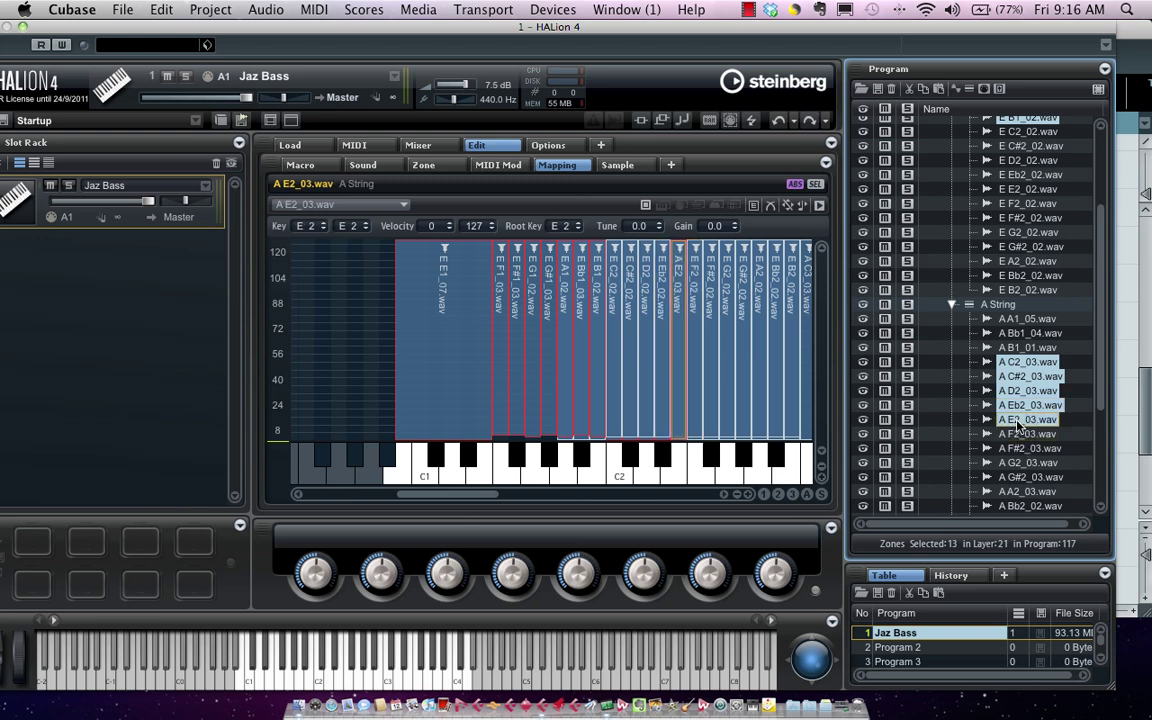
Expand the D String layer and add zones D F2_03 to D A2_03 to the selection.
{"action": "scroll", "coordinate": [1012, 415], "scroll_direction": "down", "scroll_amount": 5}
{"action": "scroll", "coordinate": [1008, 410], "scroll_direction": "down", "scroll_amount": 1}
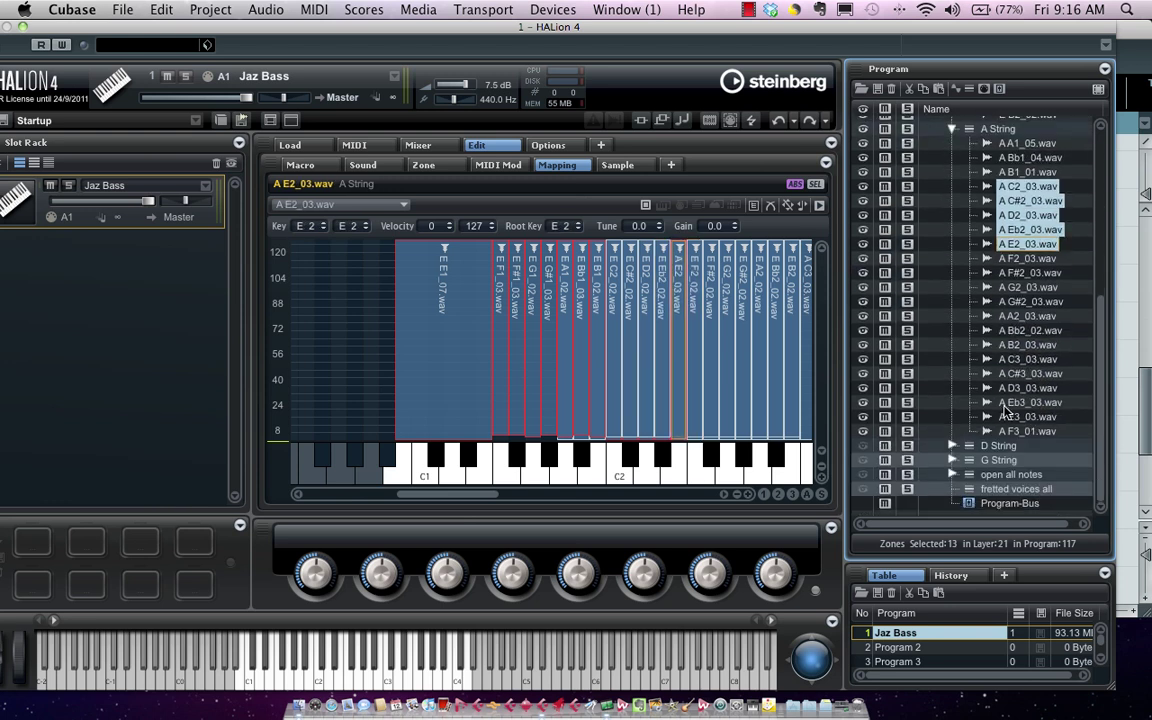
{"action": "left_click", "coordinate": [953, 445]}
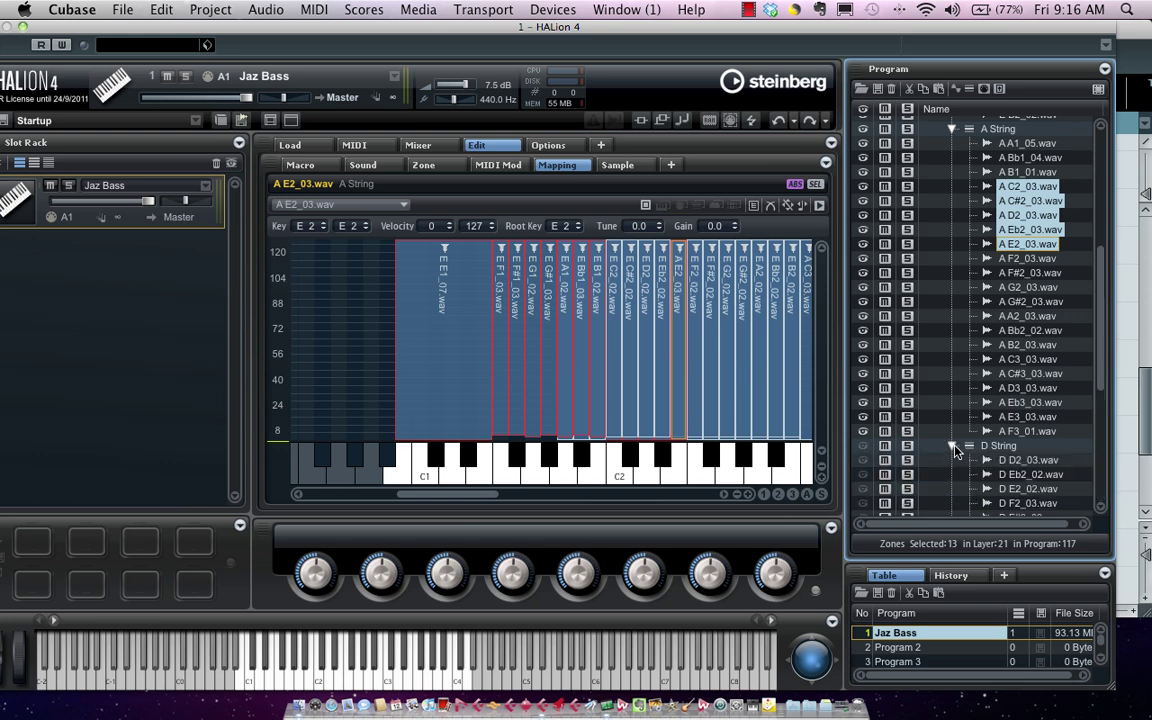
{"action": "scroll", "coordinate": [1025, 442], "scroll_direction": "down", "scroll_amount": 1}
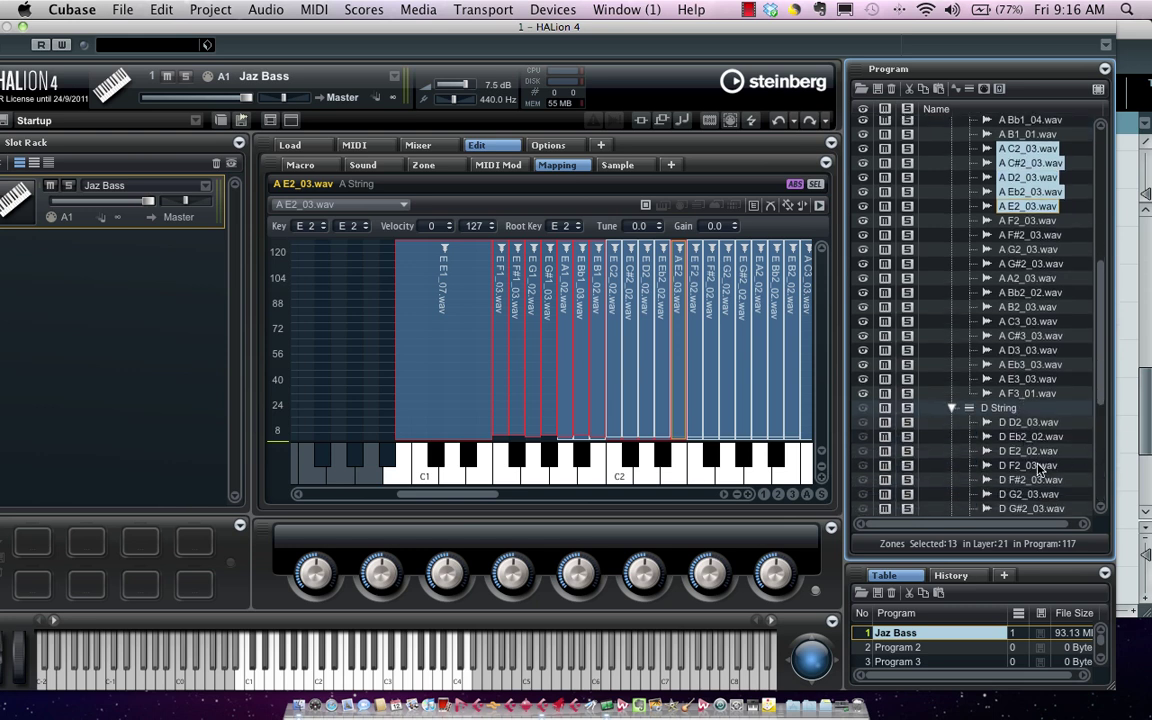
{"action": "left_click", "coordinate": [1032, 466], "text": "super"}
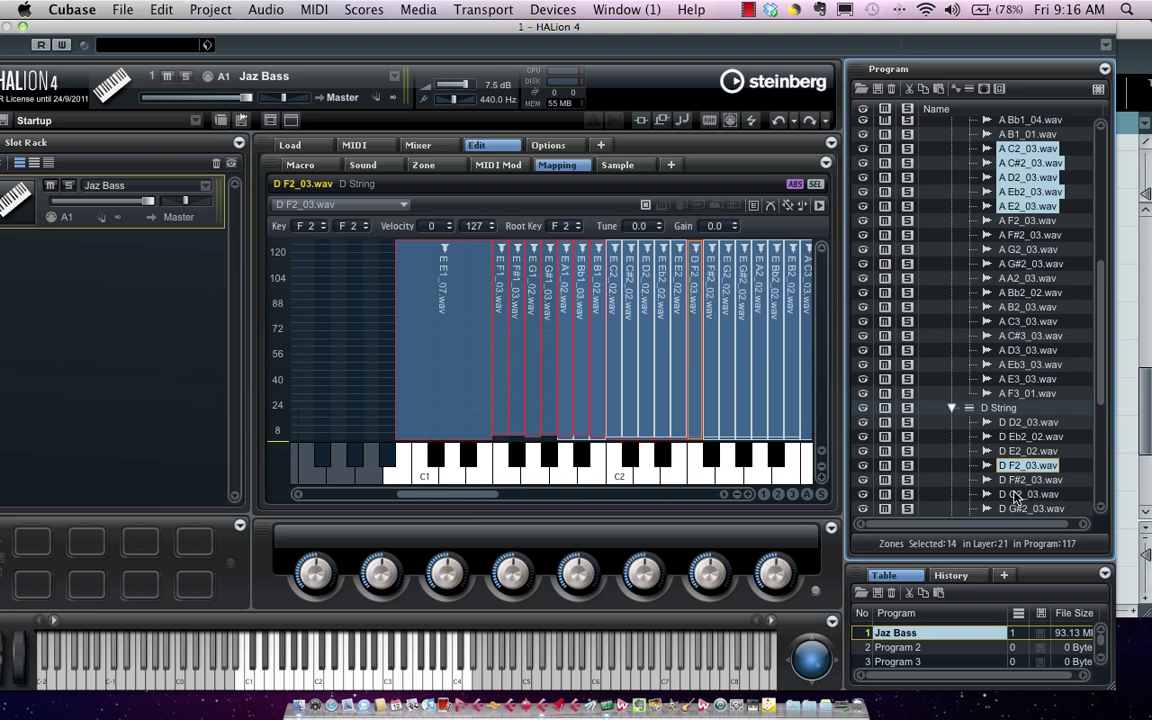
{"action": "left_click", "coordinate": [1015, 480], "text": "super"}
{"action": "left_click", "coordinate": [1015, 494], "text": "super"}
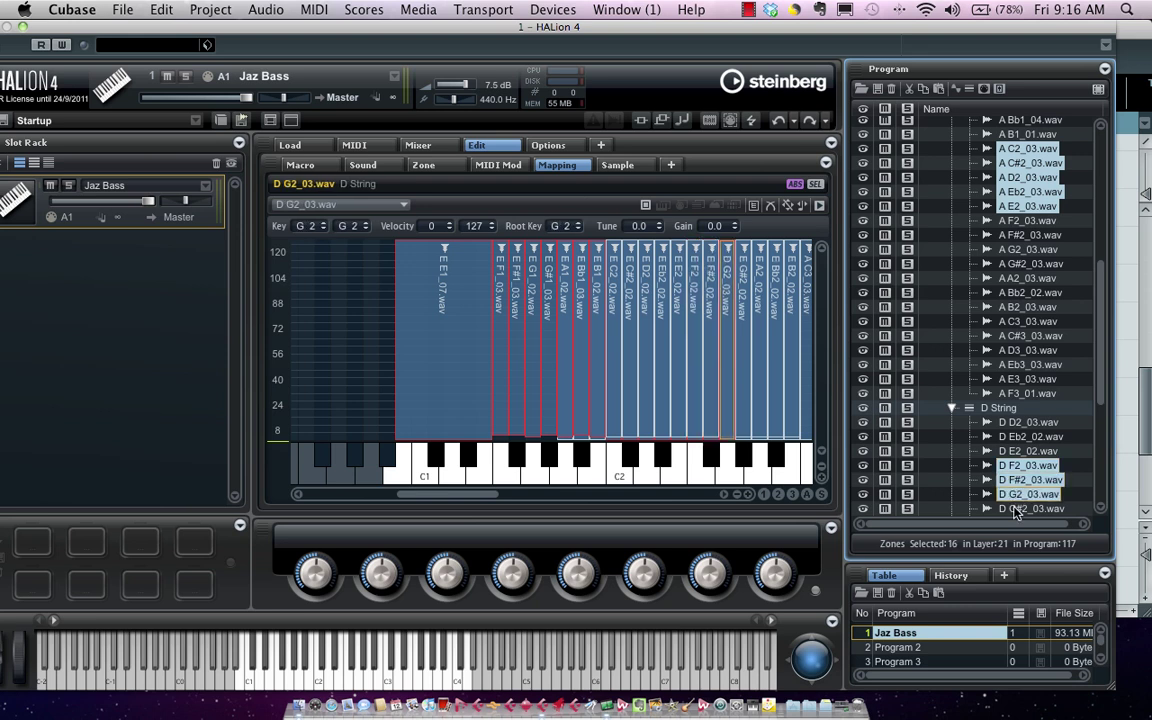
{"action": "left_click", "coordinate": [1015, 508], "text": "super"}
{"action": "scroll", "coordinate": [1017, 470], "scroll_direction": "down", "scroll_amount": 5}
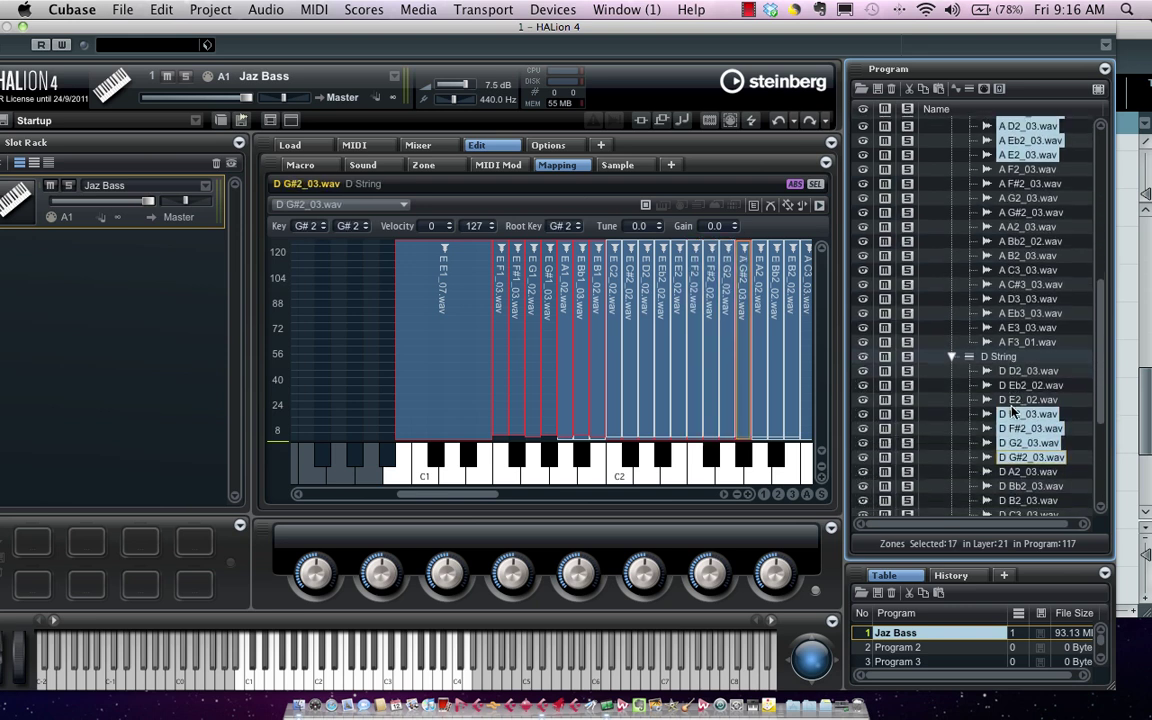
{"action": "left_click", "coordinate": [1021, 409], "text": "super"}
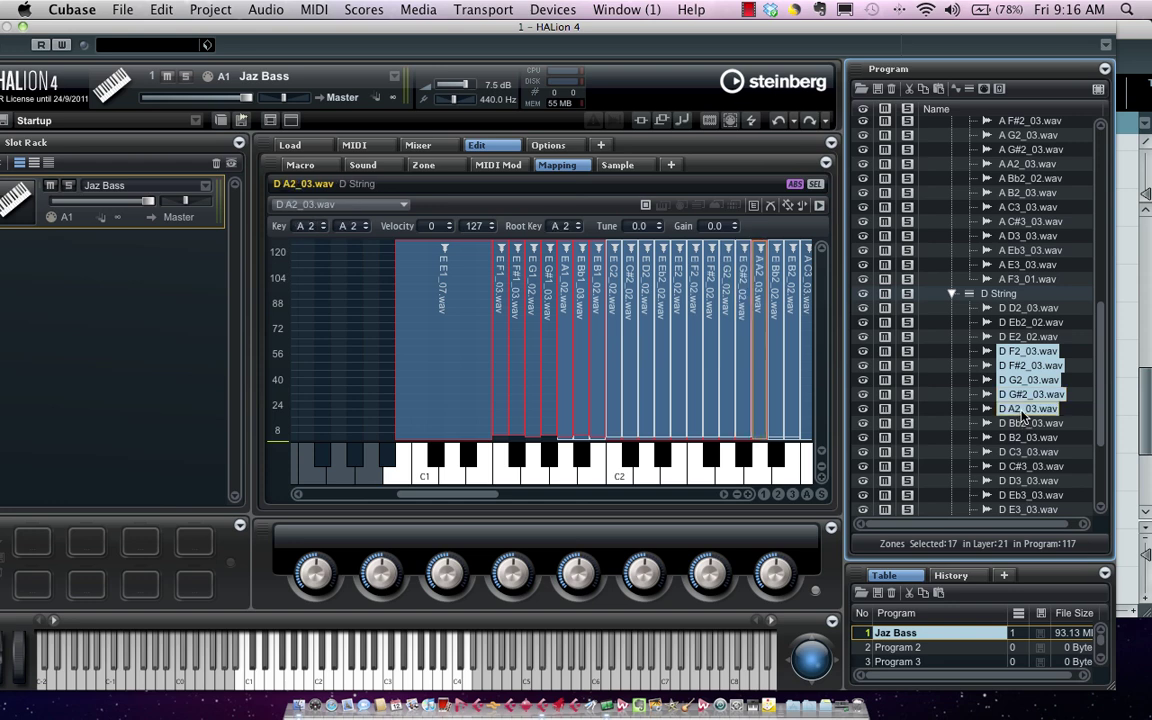
{"action": "scroll", "coordinate": [1020, 420], "scroll_direction": "down", "scroll_amount": 5}
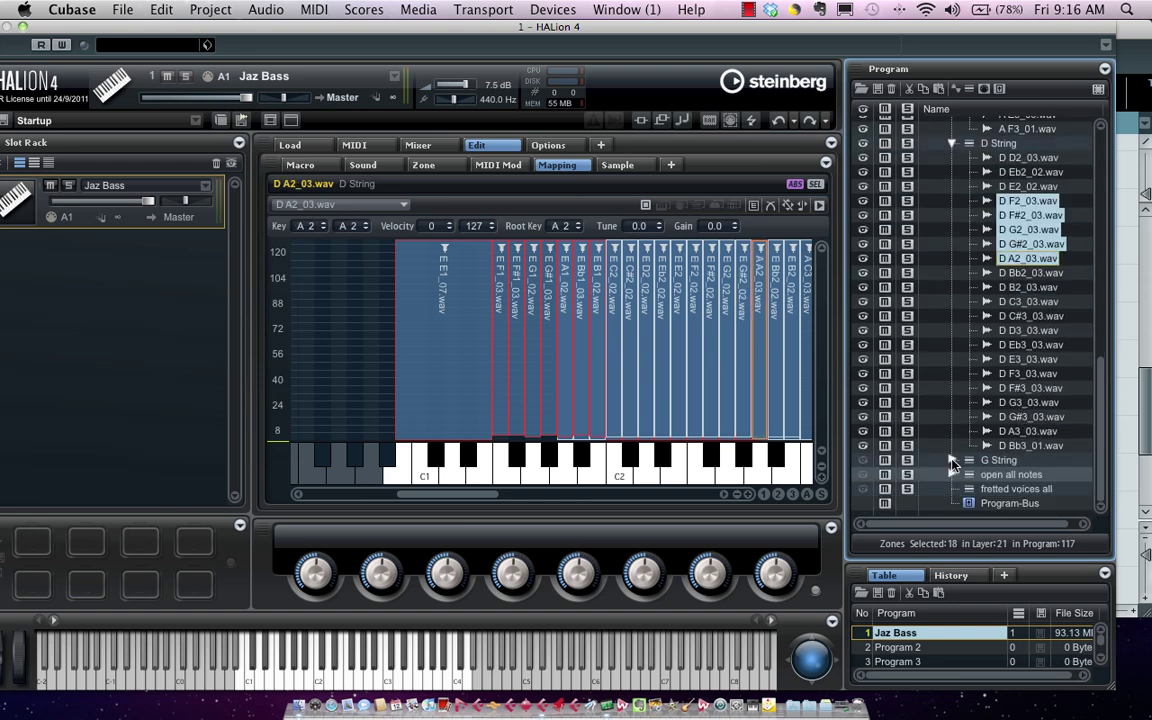
Expand the G String layer and add zones G Bb2_03 to G F3_02 to the selection.
{"action": "left_click", "coordinate": [952, 461]}
{"action": "scroll", "coordinate": [960, 440], "scroll_direction": "down", "scroll_amount": 10}
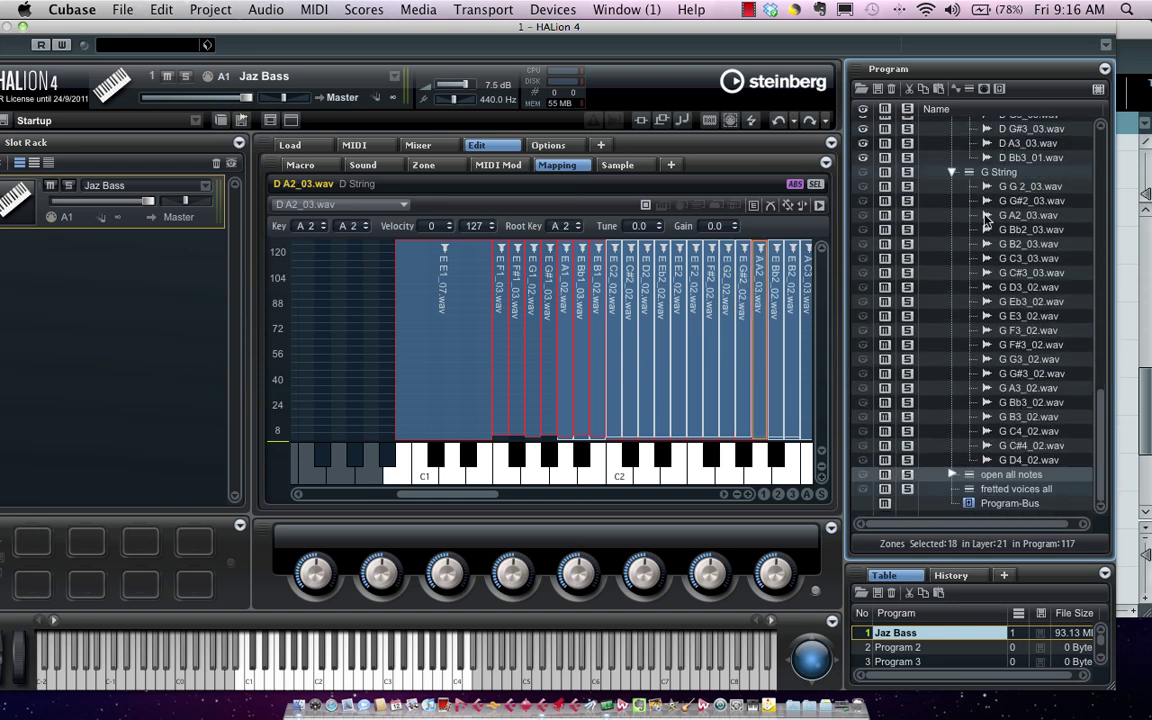
{"action": "left_click", "coordinate": [1036, 232], "text": "super"}
{"action": "left_click", "coordinate": [1036, 245], "text": "super"}
{"action": "left_click", "coordinate": [1036, 259], "text": "super"}
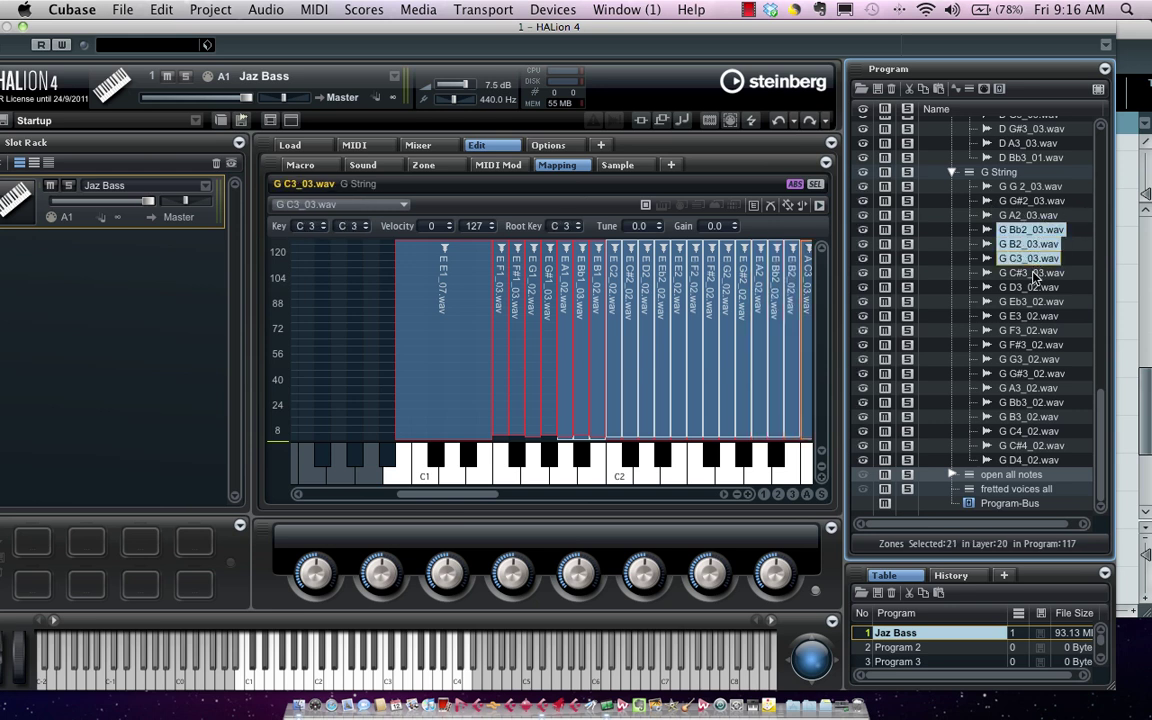
{"action": "left_click", "coordinate": [1035, 273], "text": "super"}
{"action": "left_click", "coordinate": [1035, 287], "text": "super"}
{"action": "left_click", "coordinate": [1035, 301], "text": "super"}
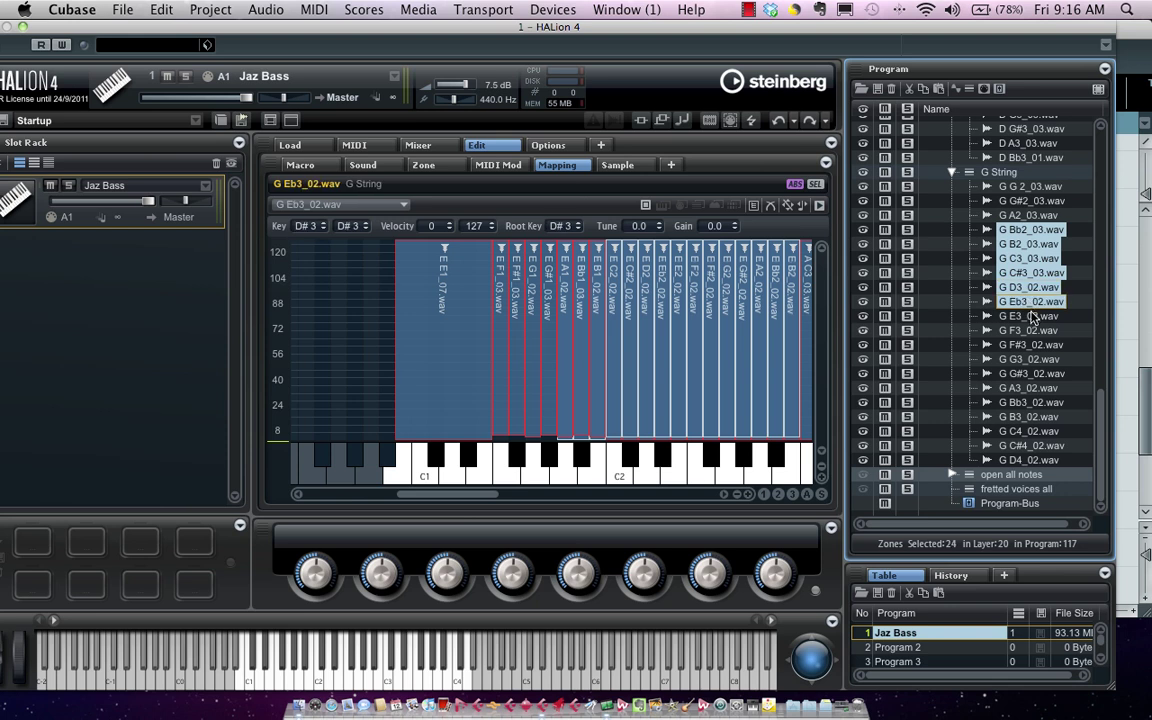
{"action": "left_click", "coordinate": [1036, 316], "text": "super"}
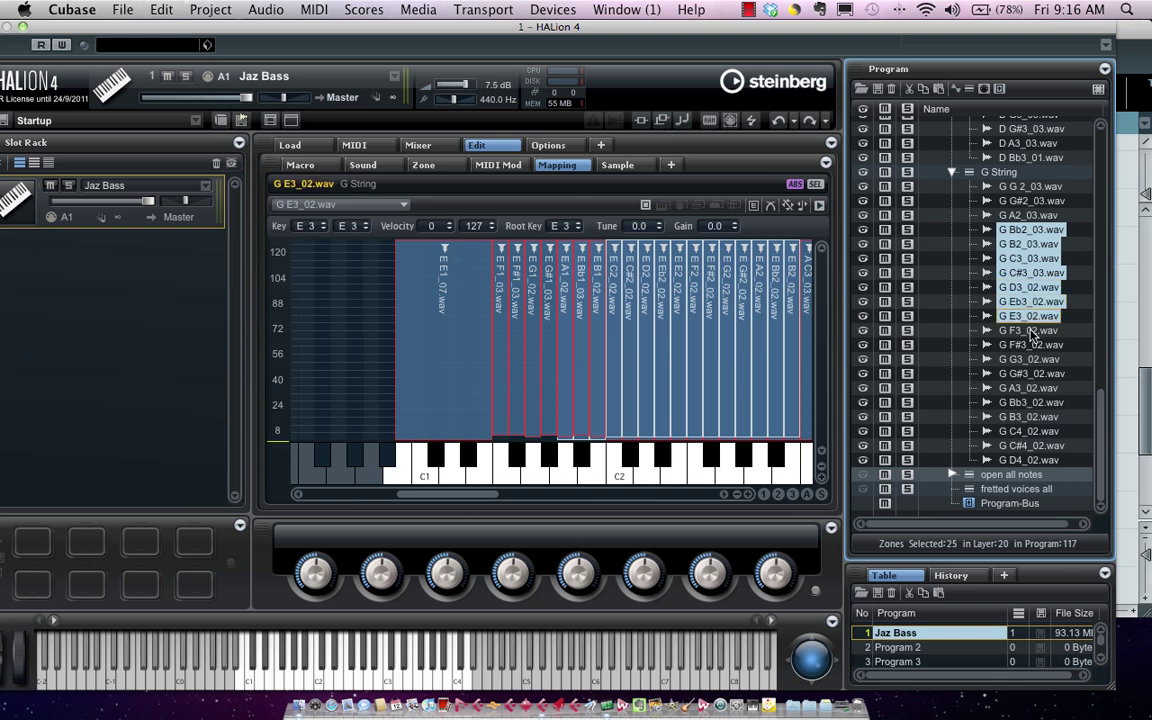
{"action": "left_click", "coordinate": [1025, 332], "text": "super"}
Add zones D F#3_03 and D G3_03 of the D String layer to the selection.
{"action": "scroll", "coordinate": [1030, 300], "scroll_direction": "up", "scroll_amount": 5}
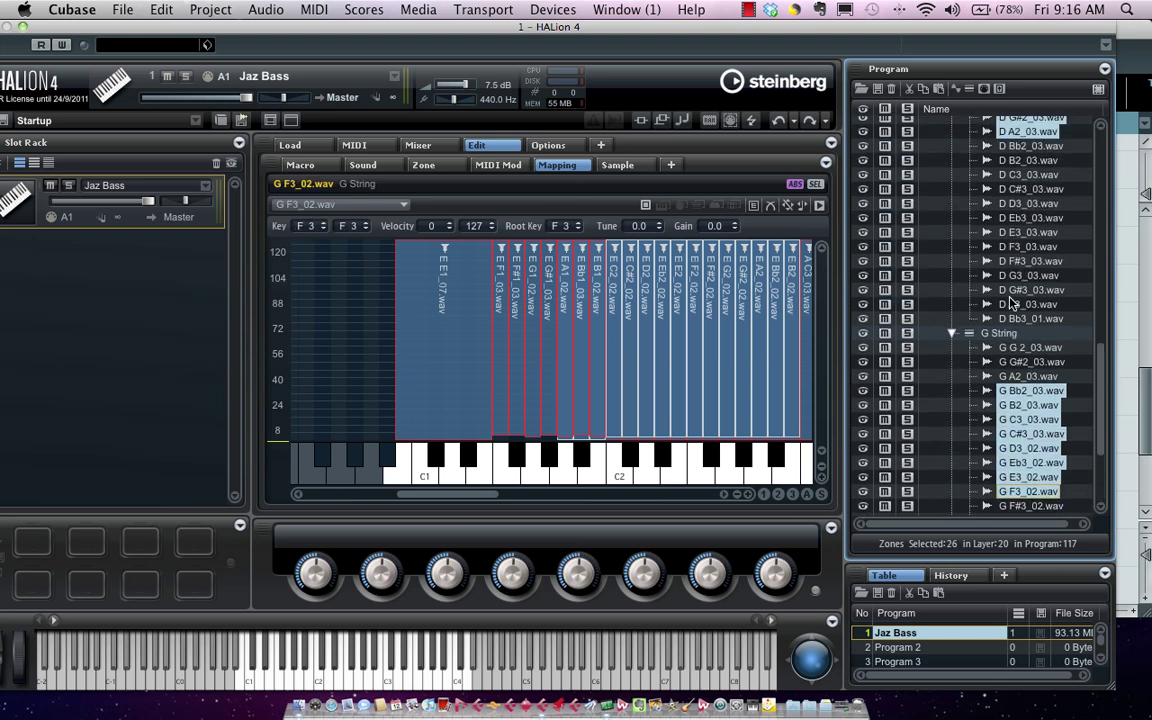
{"action": "left_click", "coordinate": [1036, 262], "text": "super"}
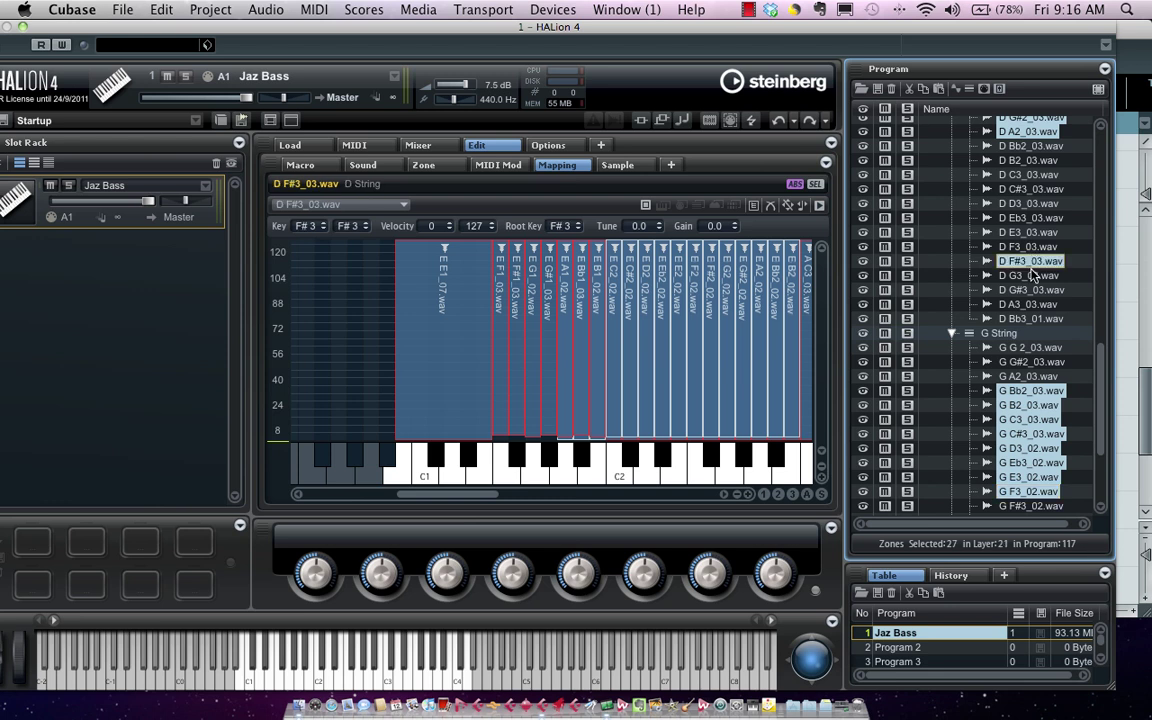
{"action": "left_click", "coordinate": [1035, 275], "text": "super"}
Add zones G G#3_02 to G D4_02 of the G String layer to the selection.
{"action": "scroll", "coordinate": [1033, 300], "scroll_direction": "down", "scroll_amount": 5}
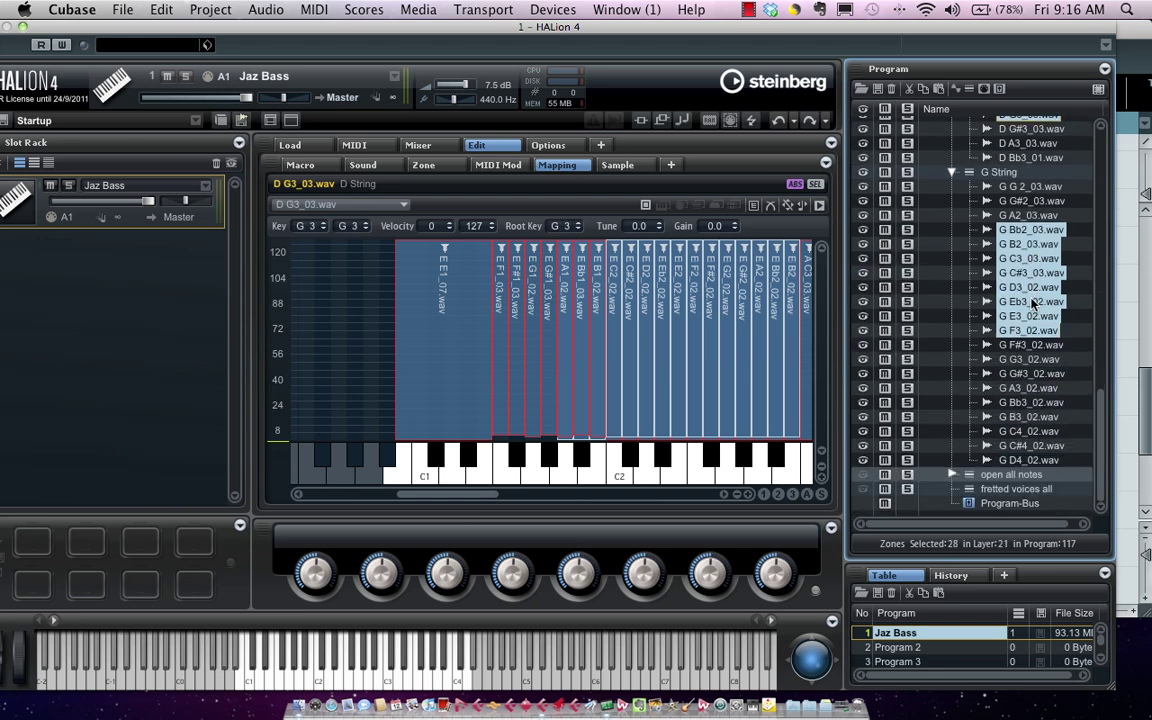
{"action": "left_click", "coordinate": [1033, 374], "text": "super"}
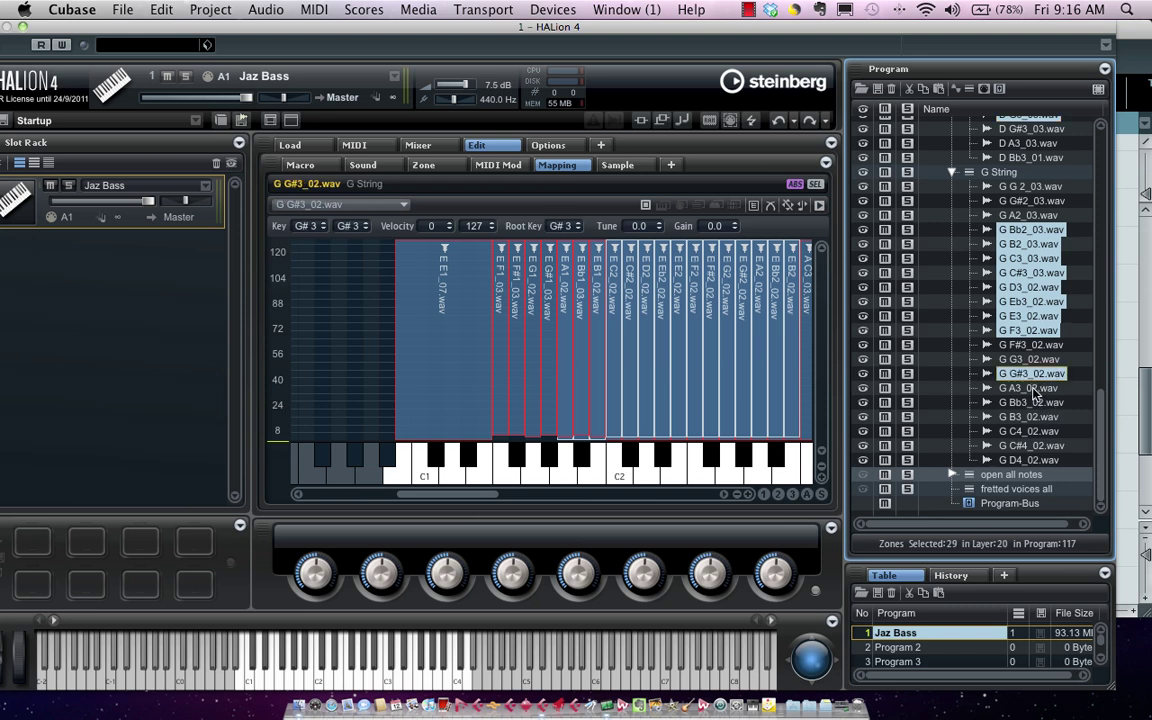
{"action": "left_click", "coordinate": [1034, 388], "text": "super"}
{"action": "left_click", "coordinate": [1031, 402], "text": "super"}
{"action": "left_click", "coordinate": [1028, 418], "text": "super"}
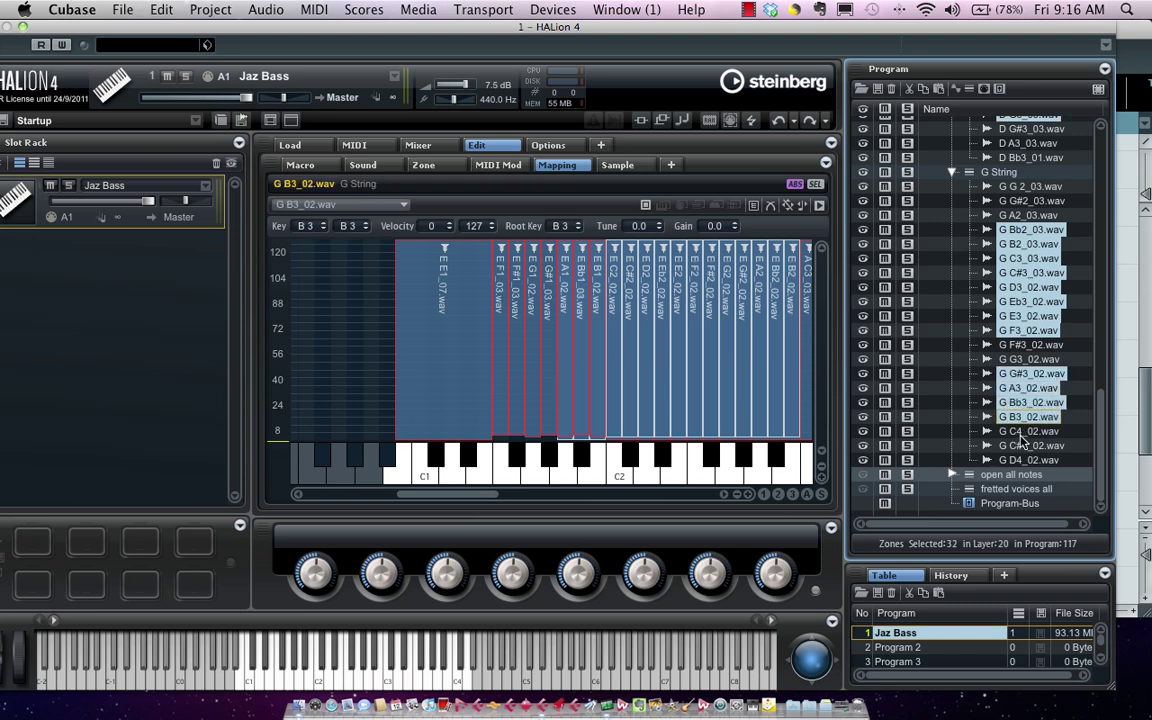
{"action": "left_click", "coordinate": [1028, 431], "text": "super"}
{"action": "left_click", "coordinate": [1030, 446], "text": "super"}
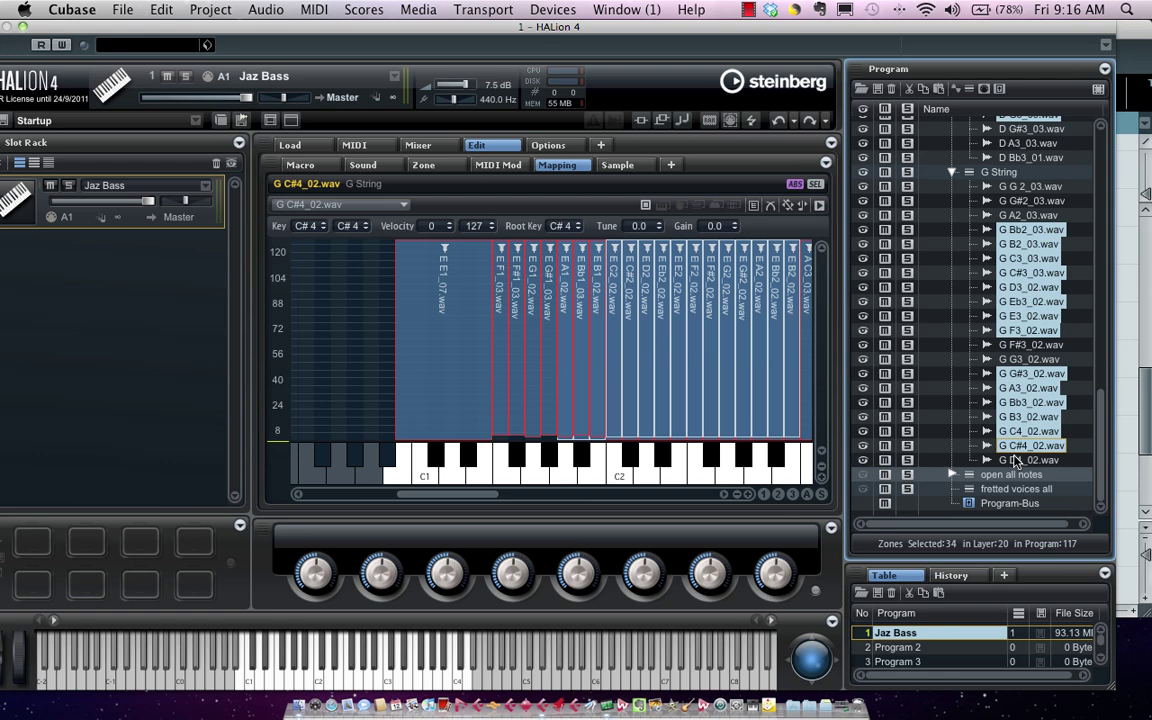
Copy the selected zones and paste them into the fretted voices all layer.
{"action": "right_click", "coordinate": [903, 400]}
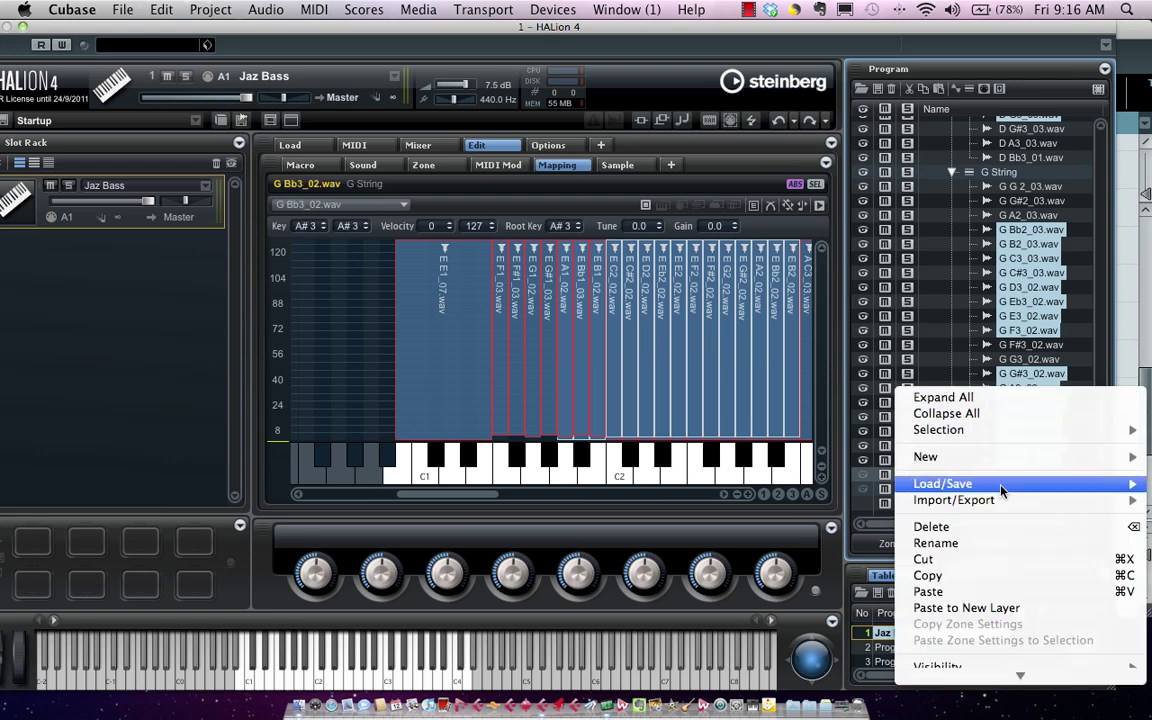
{"action": "left_click", "coordinate": [997, 578]}
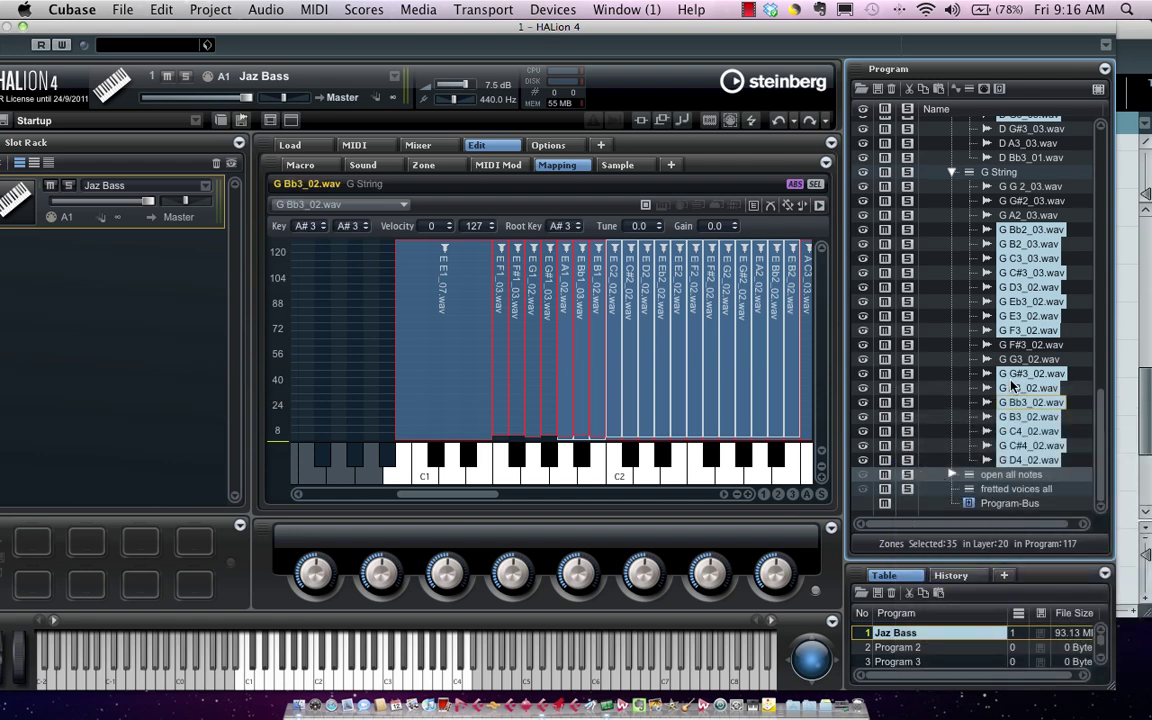
{"action": "right_click", "coordinate": [899, 486]}
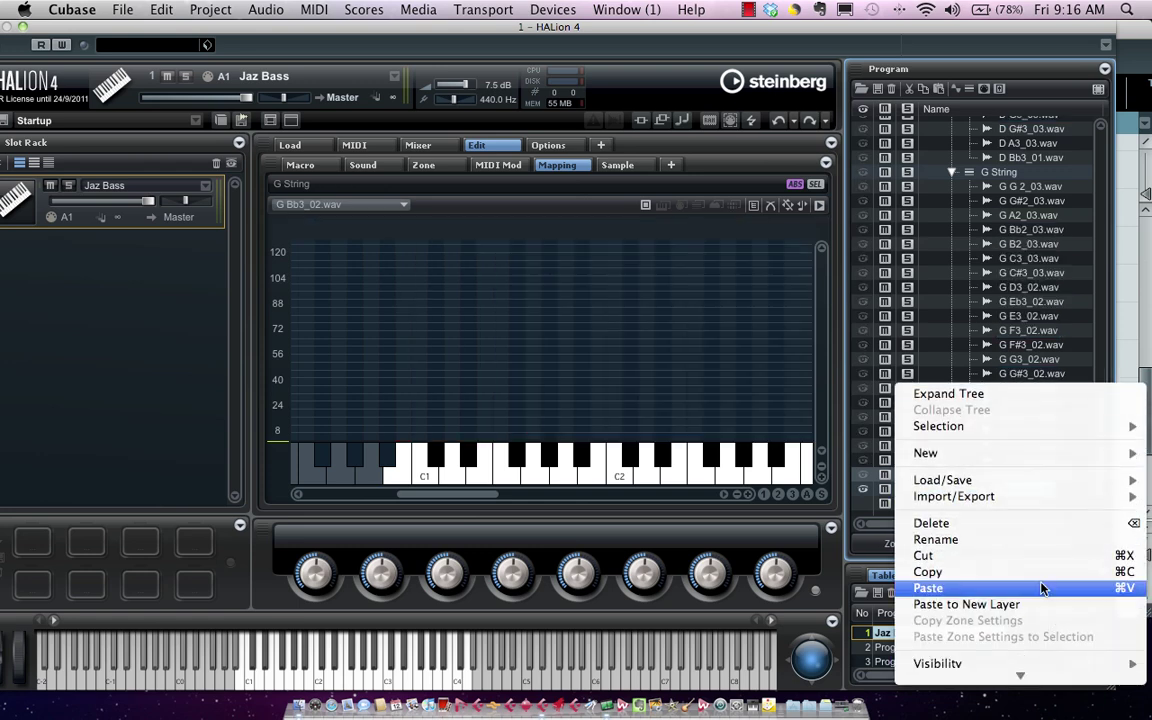
{"action": "left_click", "coordinate": [1044, 588]}
Collapse the E, A, D and G String layers and the fretted voices all layer in the program tree.
{"action": "scroll", "coordinate": [990, 290], "scroll_direction": "up", "scroll_amount": 5}
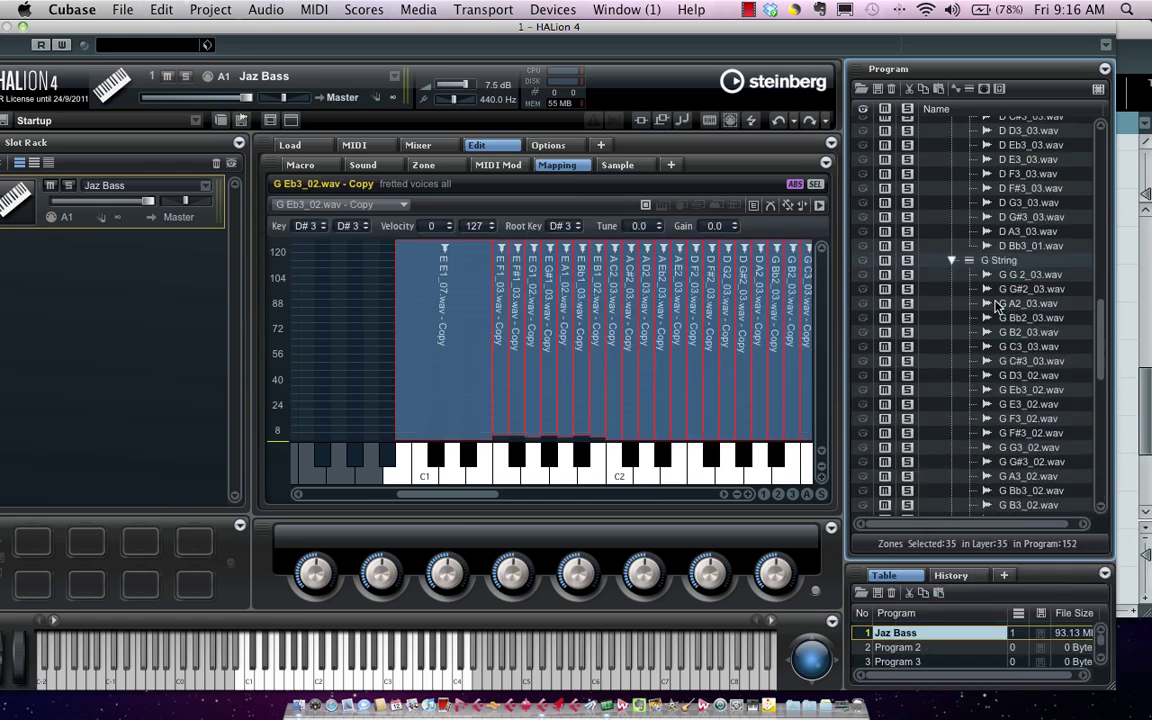
{"action": "scroll", "coordinate": [990, 290], "scroll_direction": "up", "scroll_amount": 10}
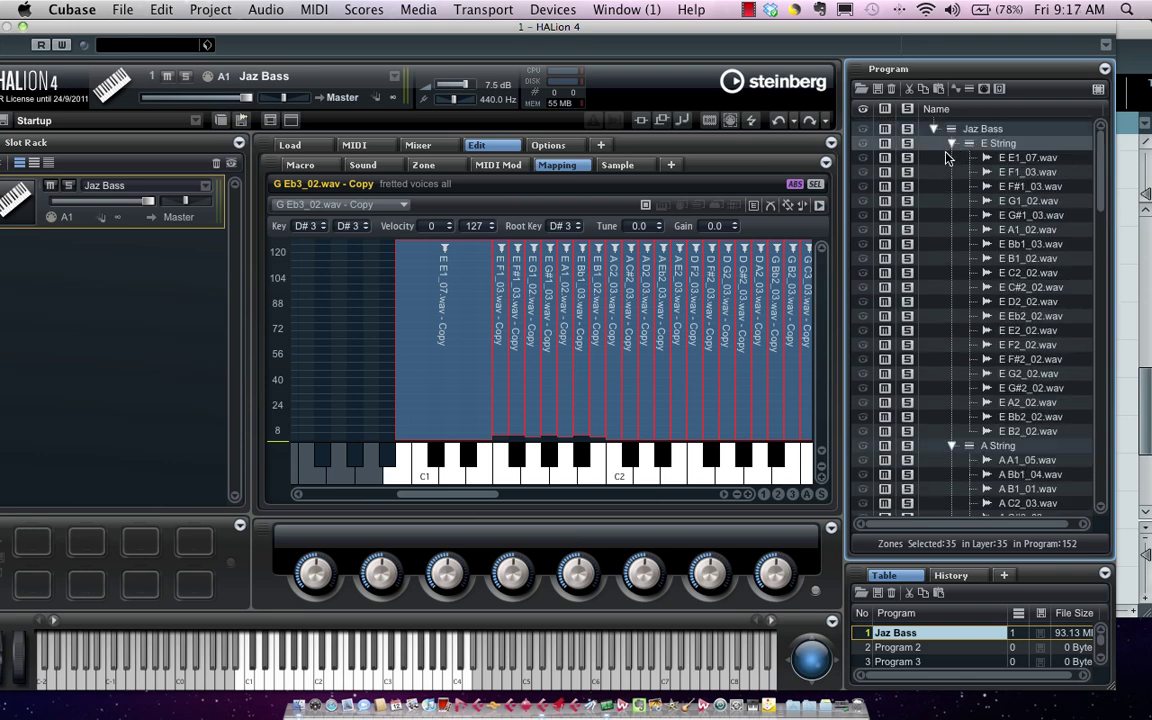
{"action": "left_click", "coordinate": [951, 144]}
{"action": "left_click", "coordinate": [953, 158]}
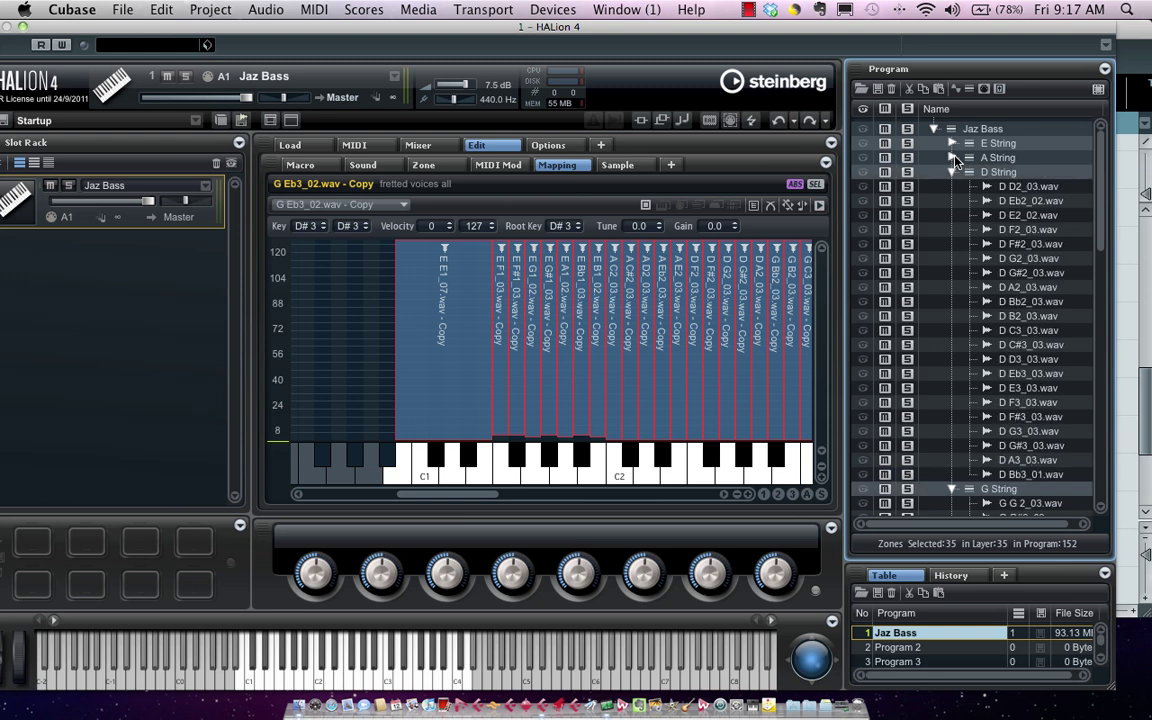
{"action": "left_click", "coordinate": [953, 172]}
{"action": "left_click", "coordinate": [953, 186]}
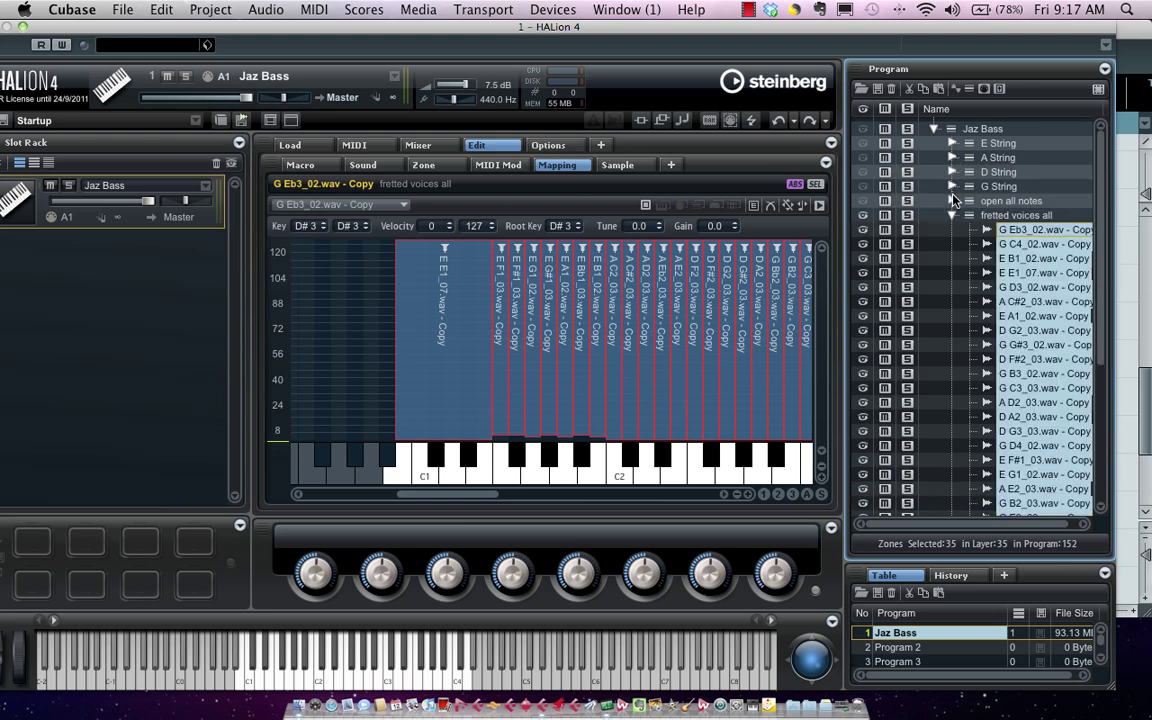
{"action": "left_click", "coordinate": [953, 215]}
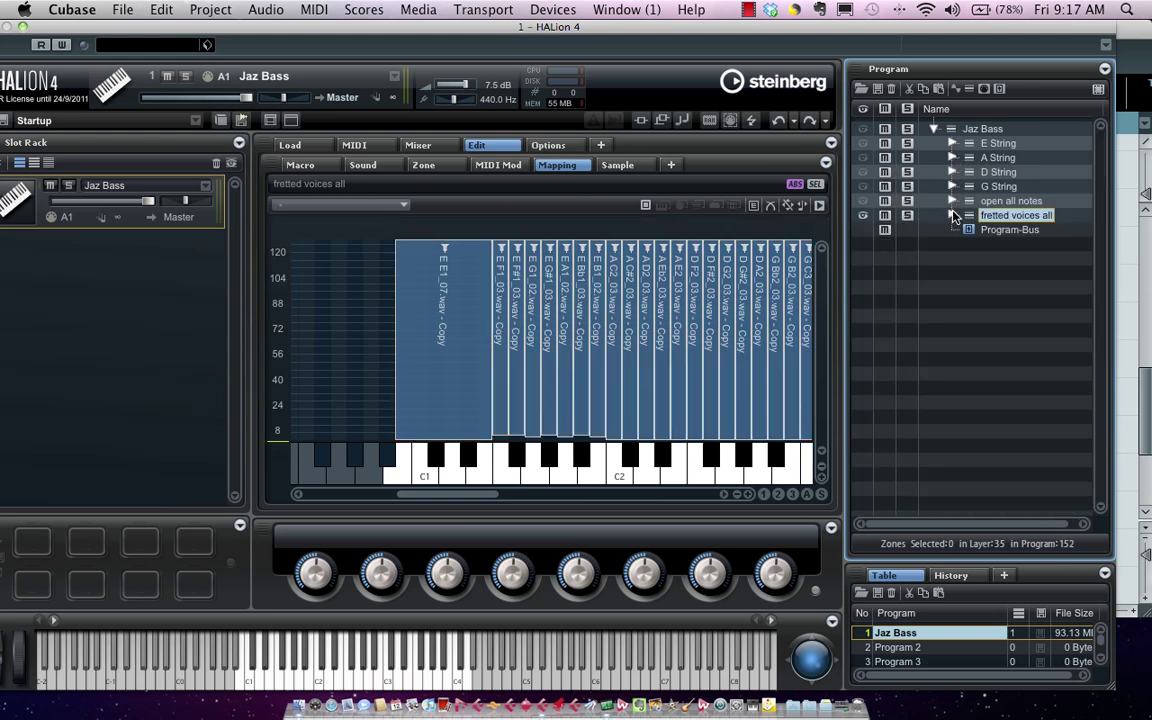
{"action": "left_click", "coordinate": [994, 145]}
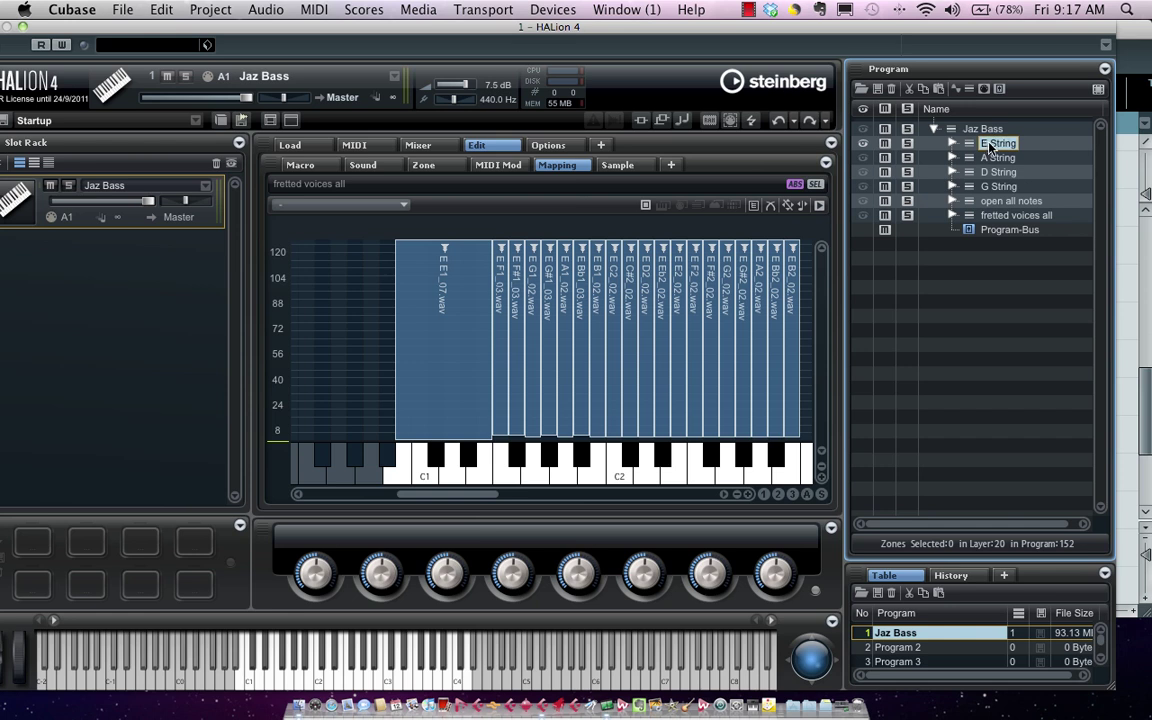
{"action": "right_click", "coordinate": [899, 194]}
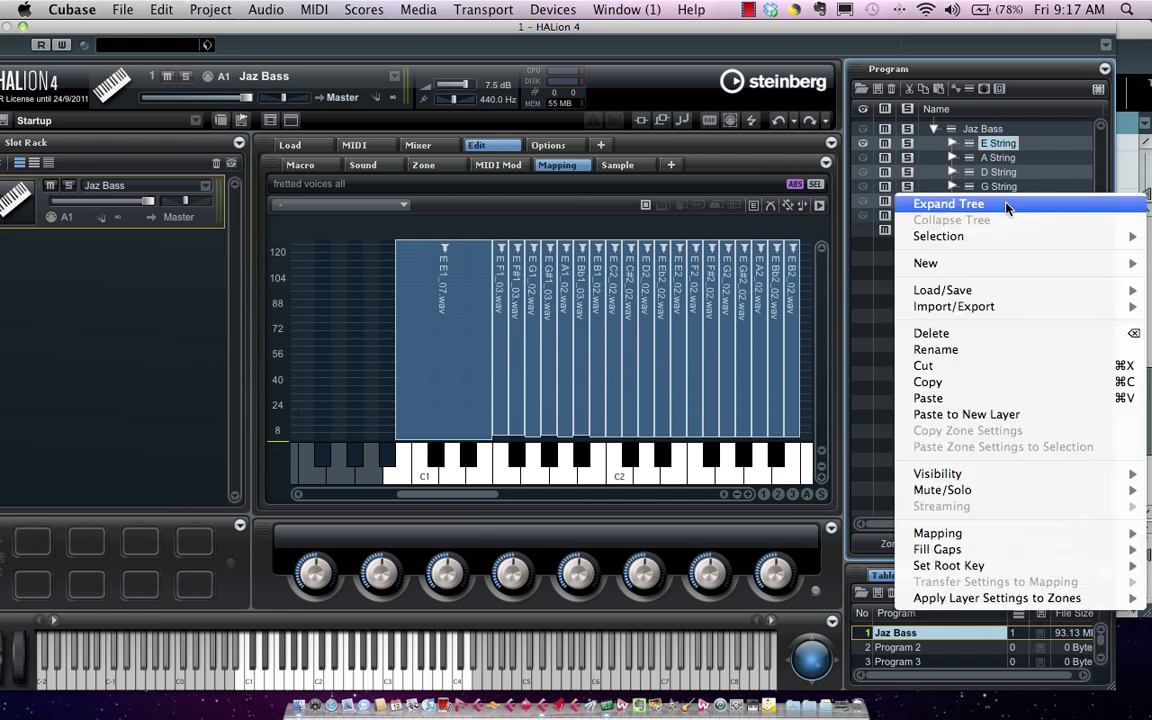
{"action": "left_click", "coordinate": [1000, 204]}
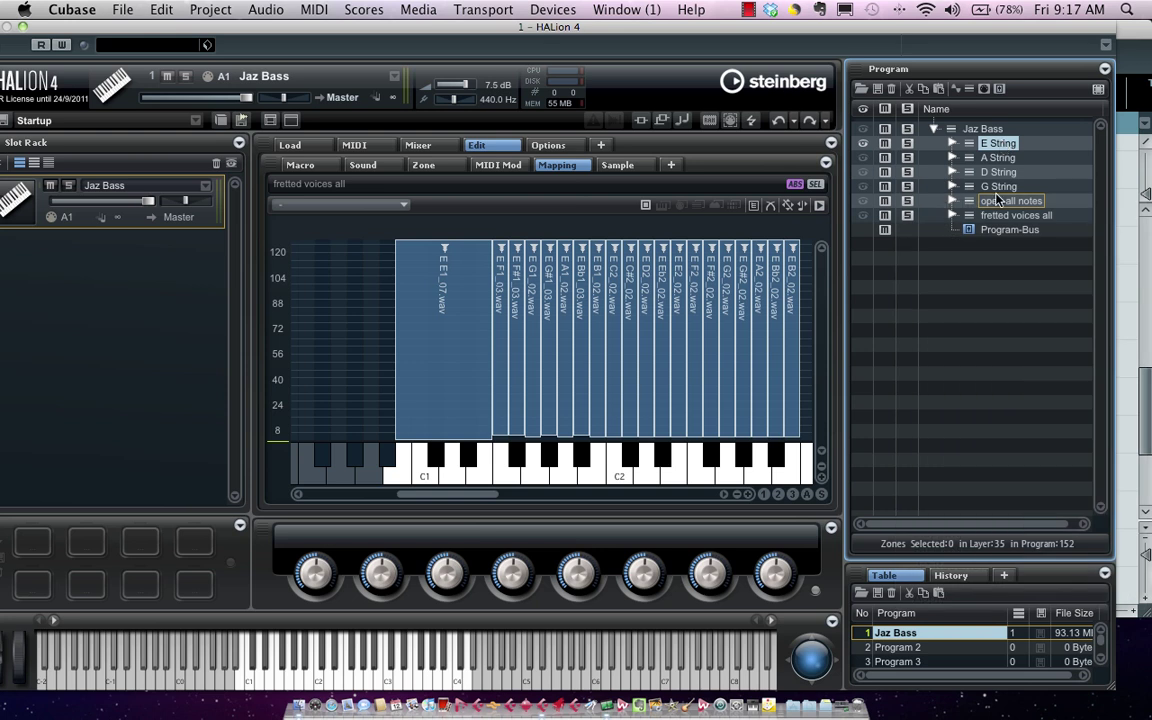
Add a MegaTrig MIDI module to the open all notes layer.
{"action": "left_click", "coordinate": [900, 197]}
{"action": "right_click", "coordinate": [900, 197]}
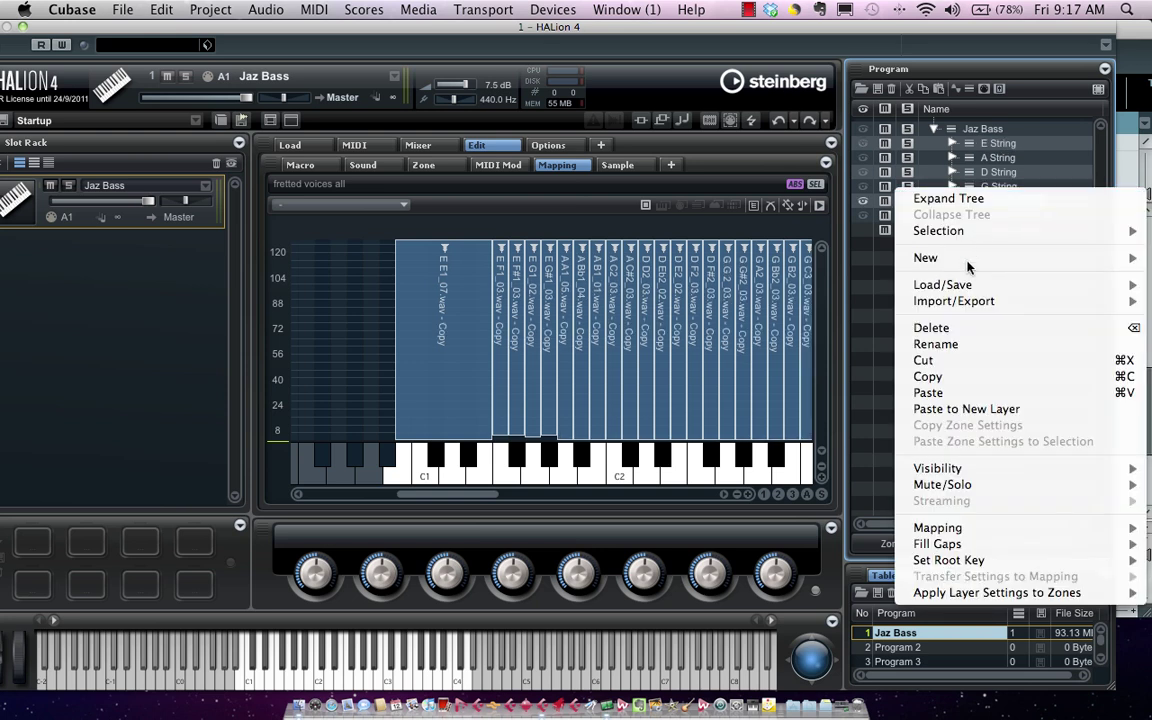
{"action": "mouse_move", "coordinate": [928, 261]}
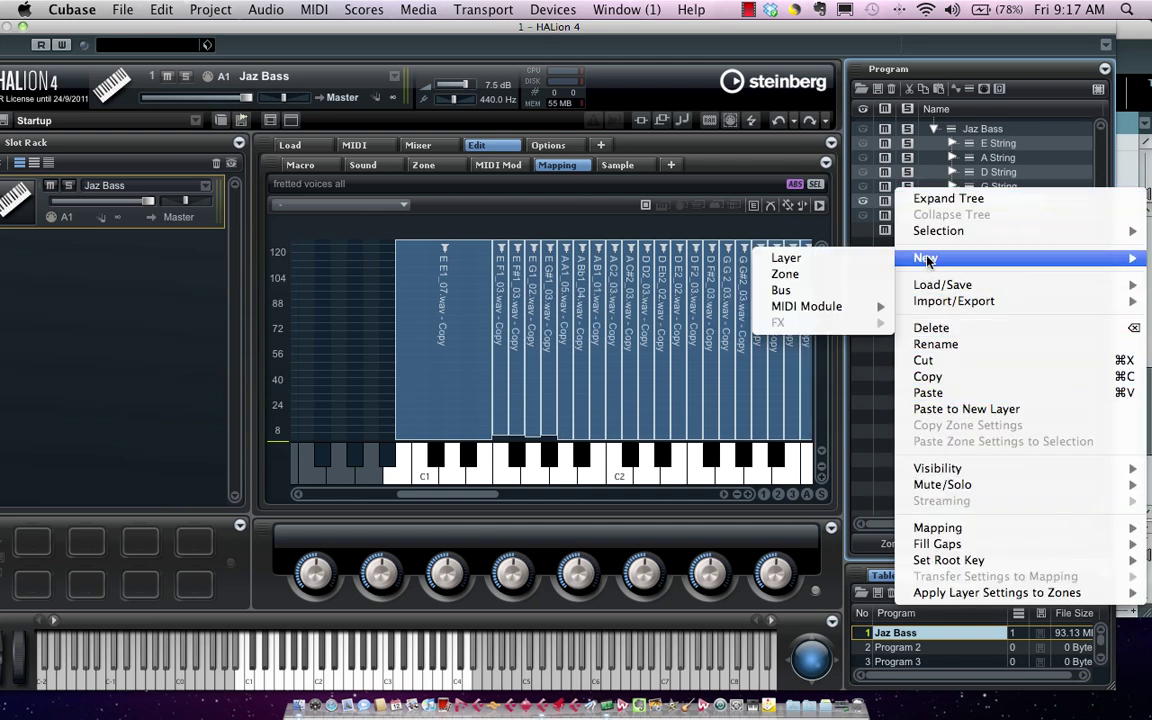
{"action": "mouse_move", "coordinate": [807, 306]}
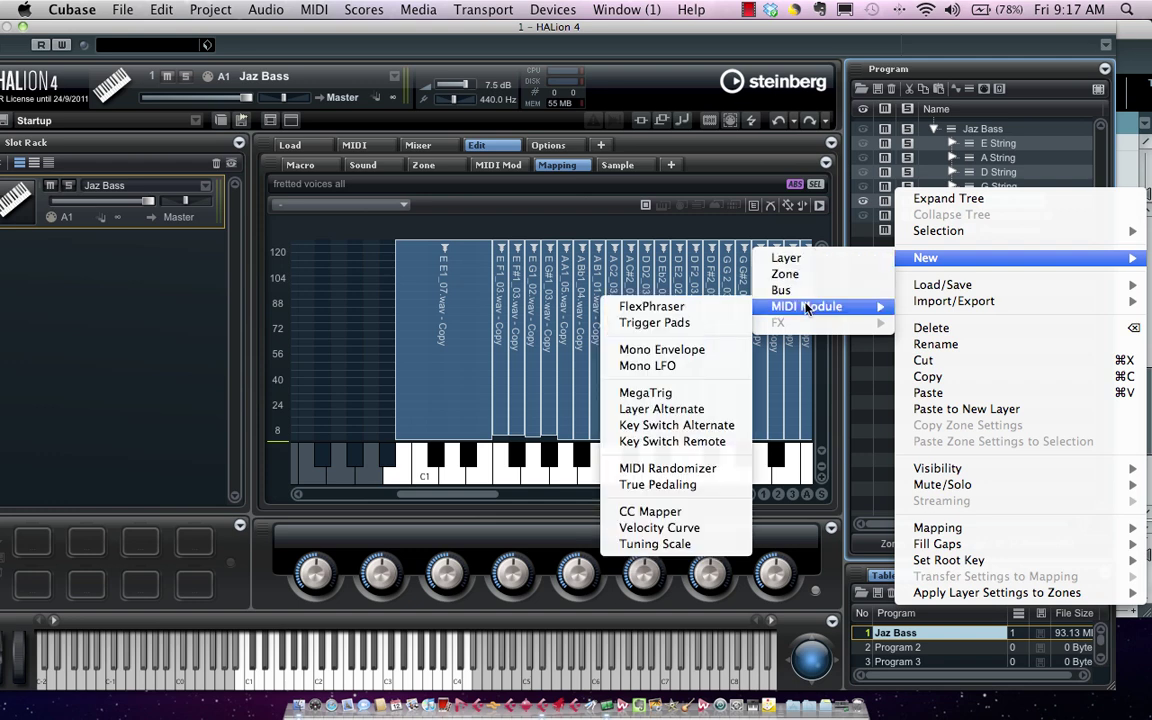
{"action": "left_click", "coordinate": [645, 392]}
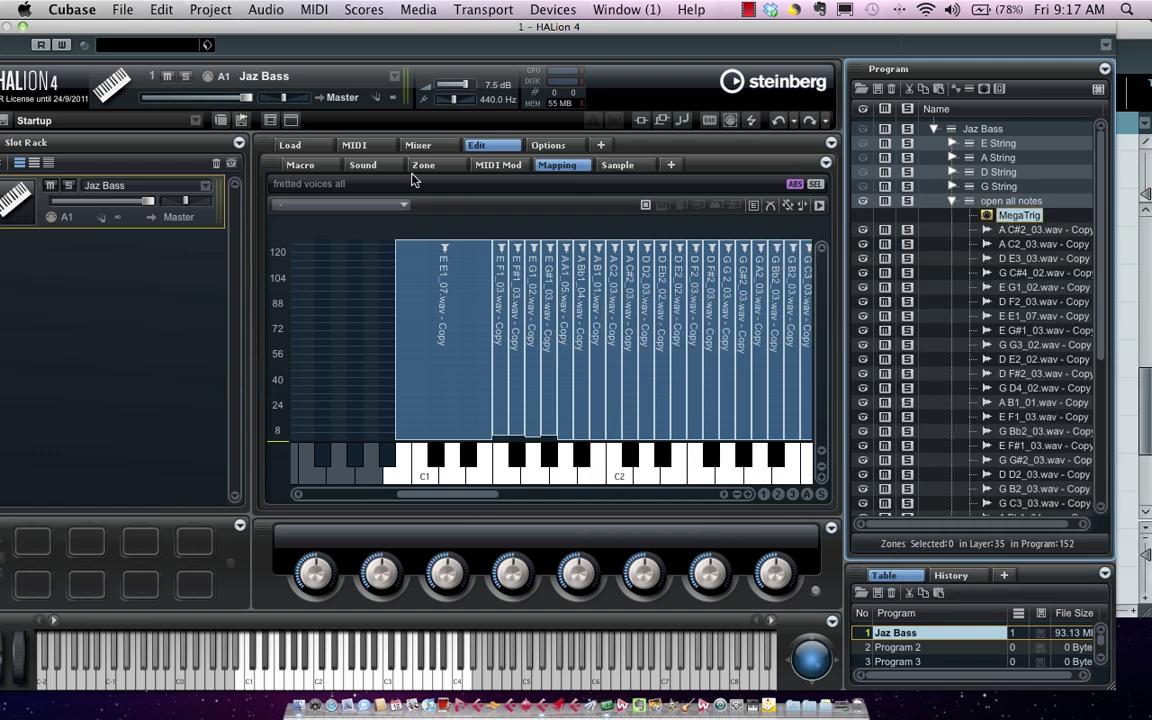
In the MegaTrig settings of open all notes, enable condition B and set it to Key Switch.
{"action": "left_click", "coordinate": [498, 165]}
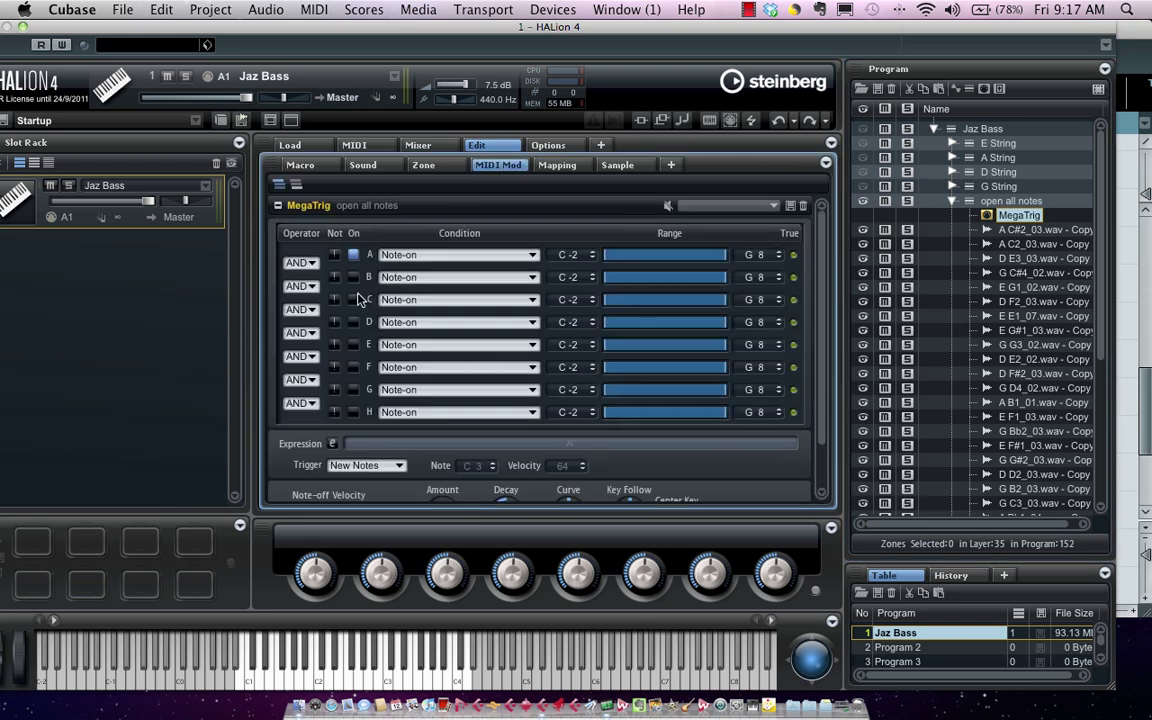
{"action": "left_click", "coordinate": [440, 256]}
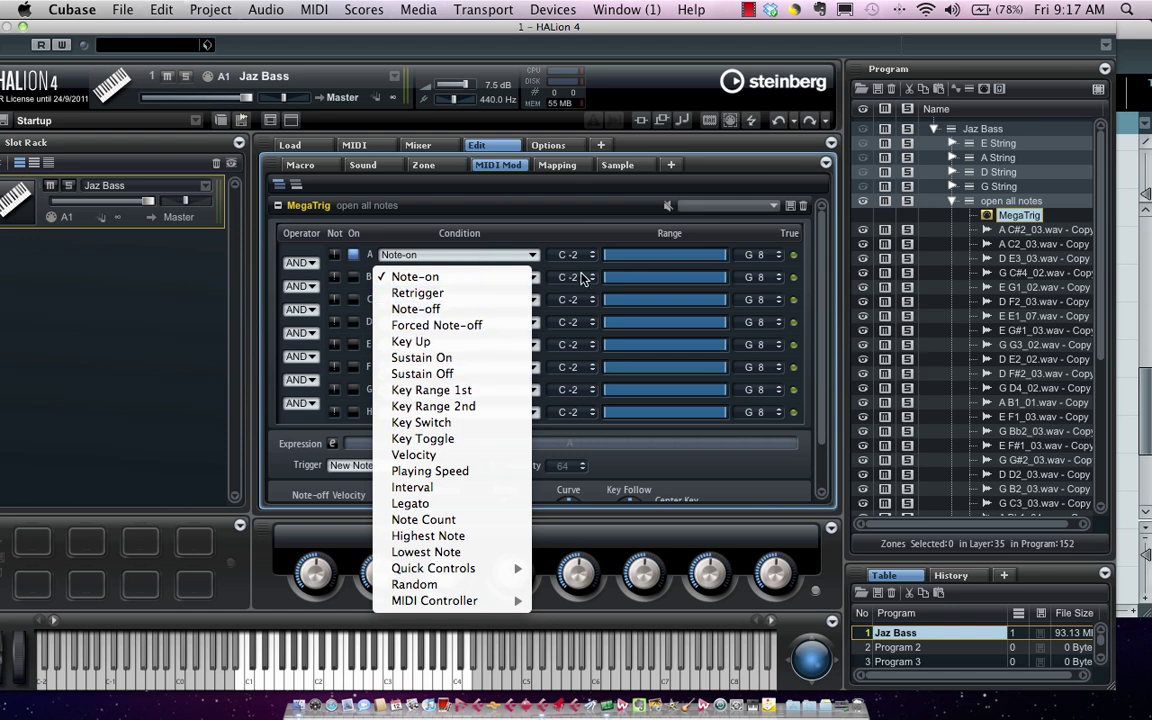
{"action": "left_click", "coordinate": [352, 278]}
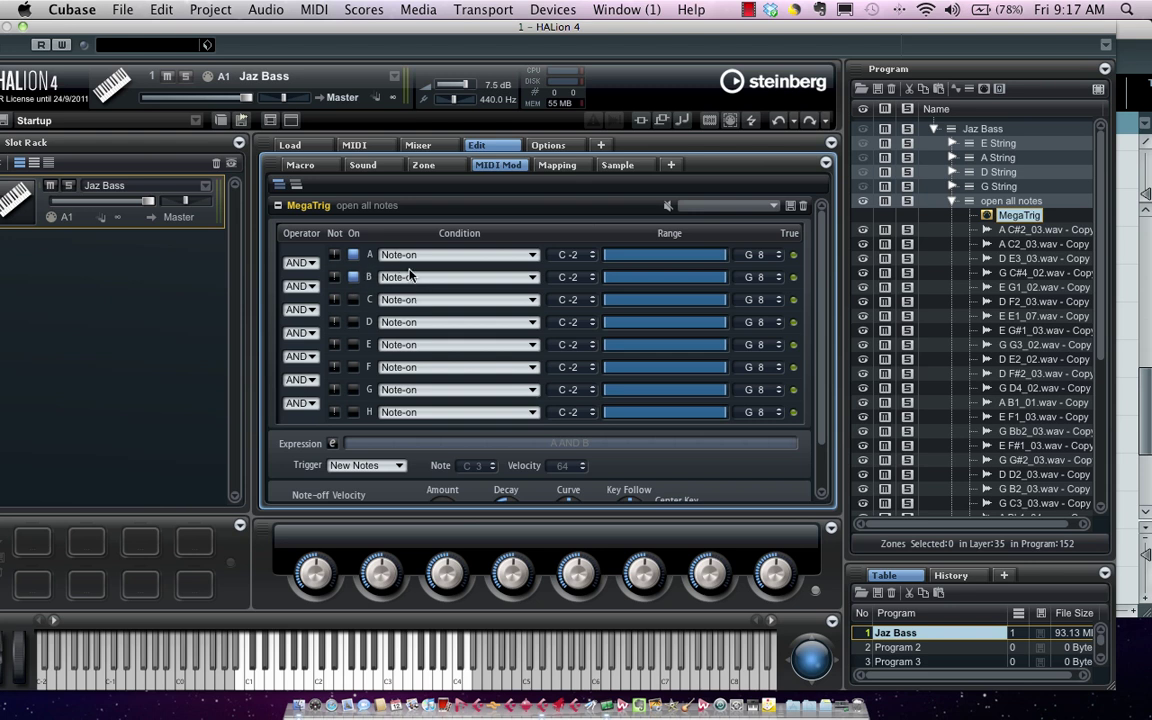
{"action": "left_click", "coordinate": [382, 252]}
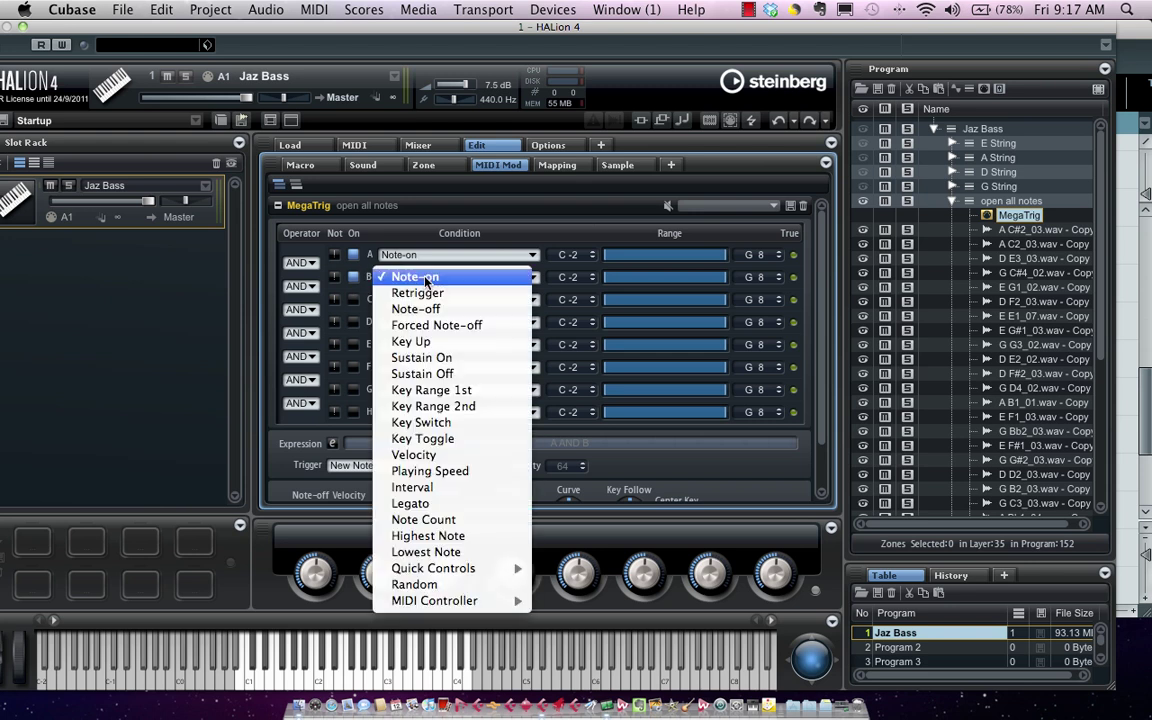
{"action": "left_click", "coordinate": [489, 422]}
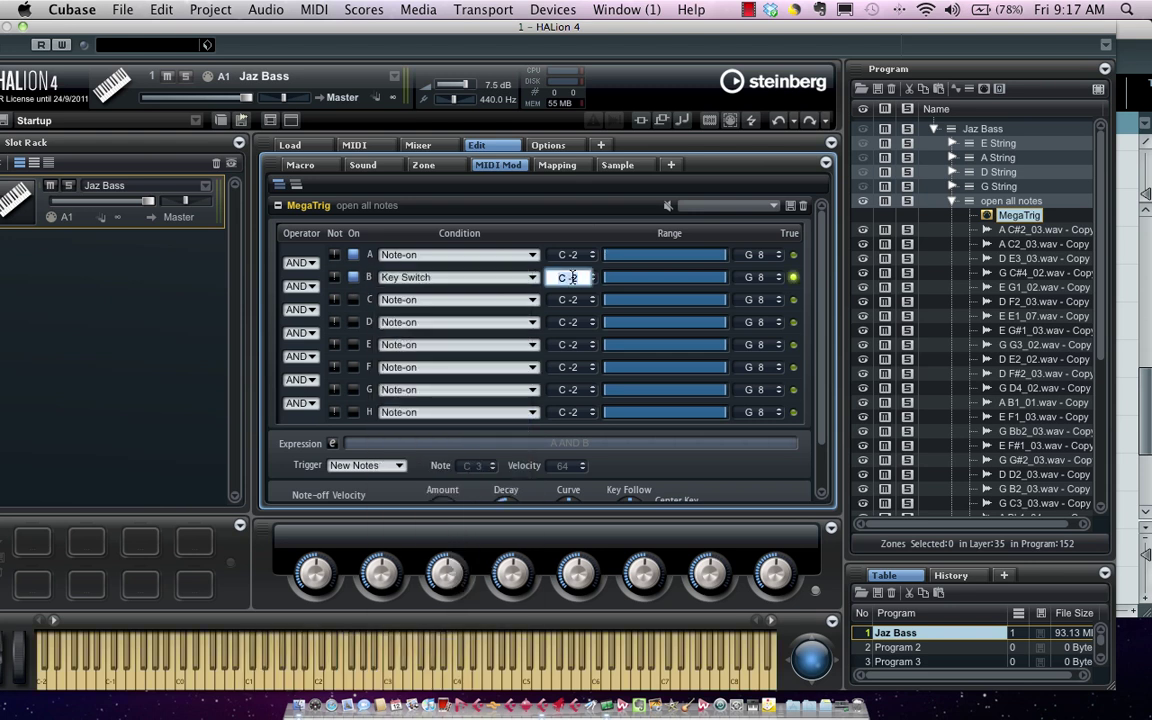
Set both the lower and upper limits of condition B's key switch range to C0.
{"action": "type", "text": "c0"}
{"action": "key", "text": "Return"}
{"action": "double_click", "coordinate": [757, 278]}
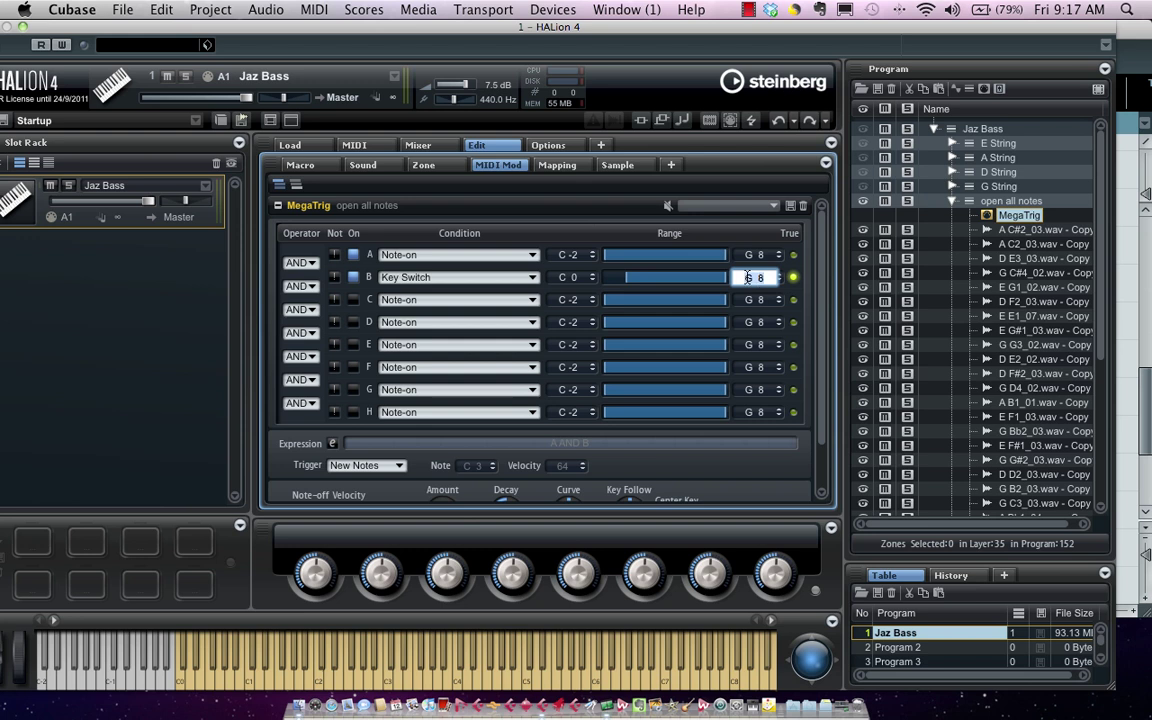
{"action": "type", "text": "c0"}
{"action": "key", "text": "Return"}
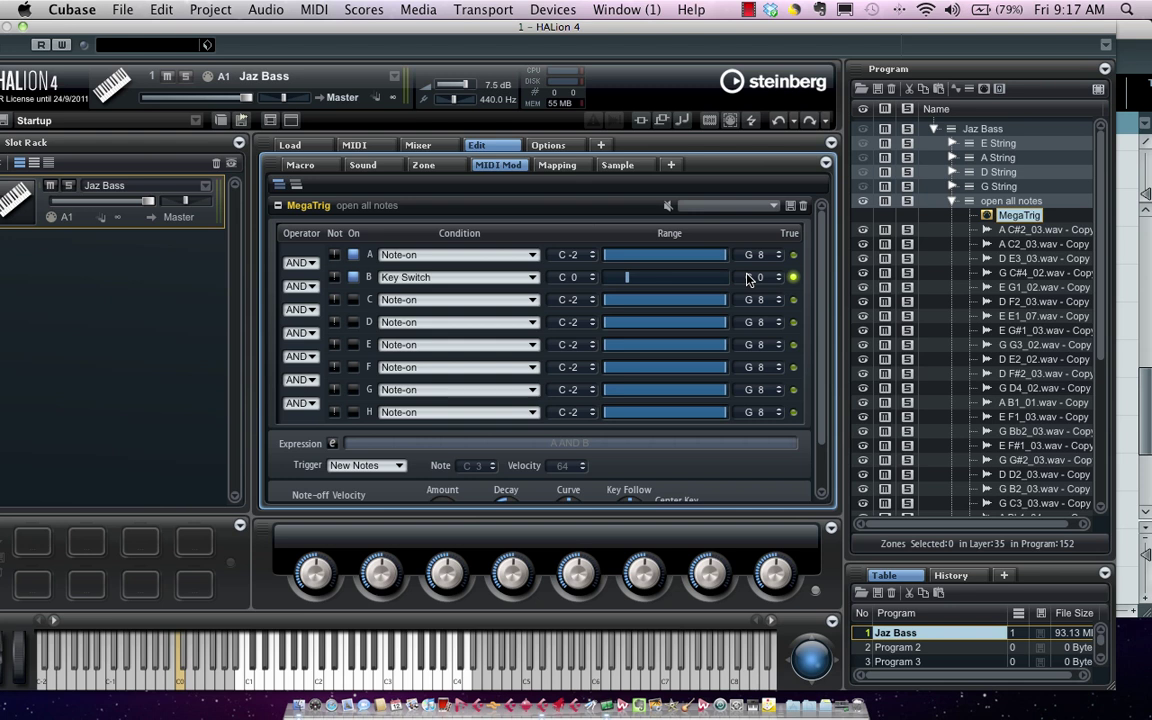
Collapse the open all notes layer and add a MegaTrig MIDI module to the fretted voices all layer.
{"action": "left_click", "coordinate": [952, 202]}
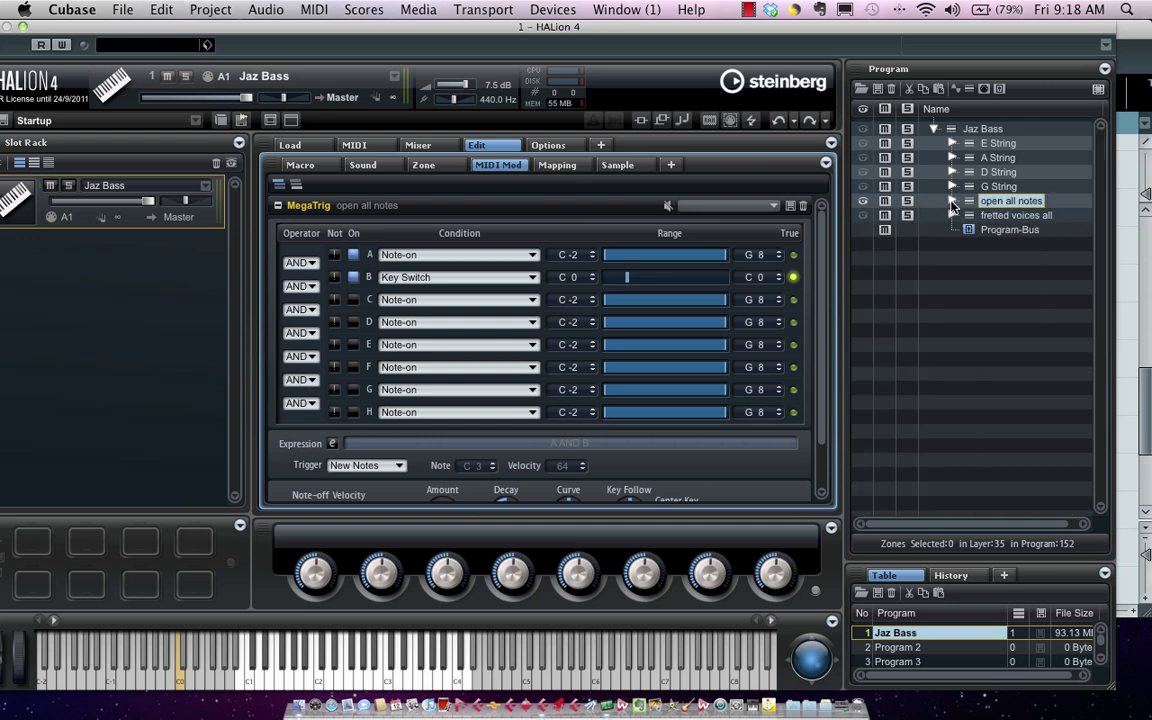
{"action": "right_click", "coordinate": [1013, 217]}
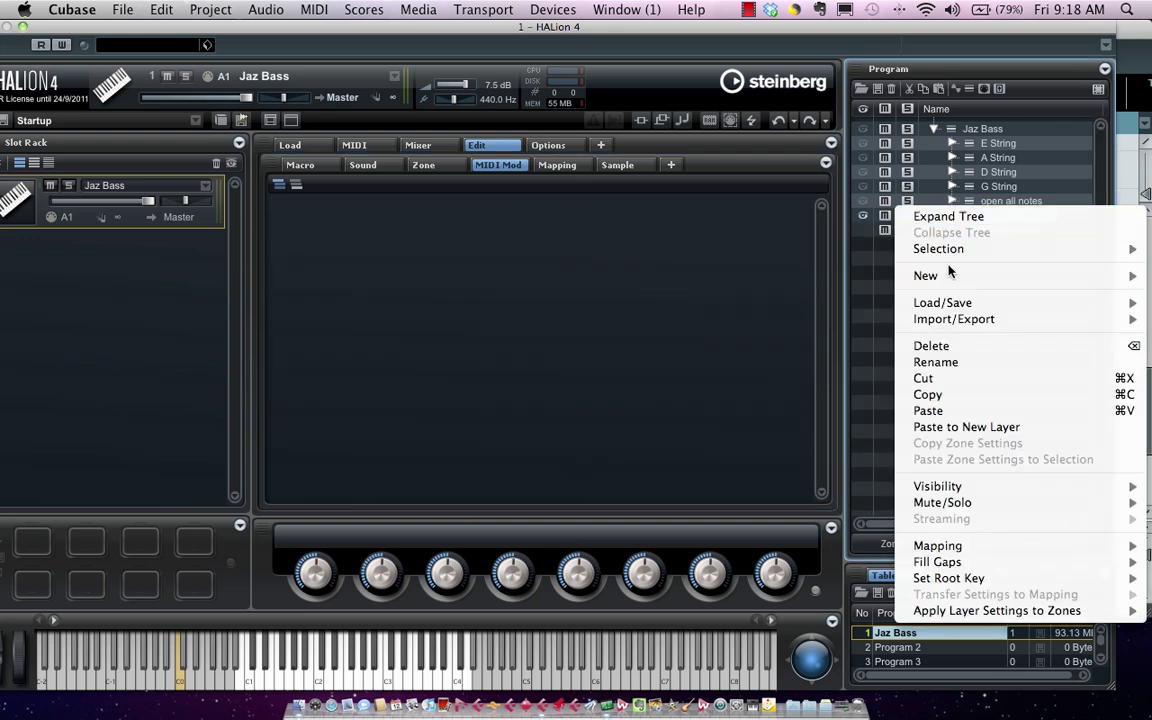
{"action": "mouse_move", "coordinate": [951, 275]}
{"action": "mouse_move", "coordinate": [836, 326]}
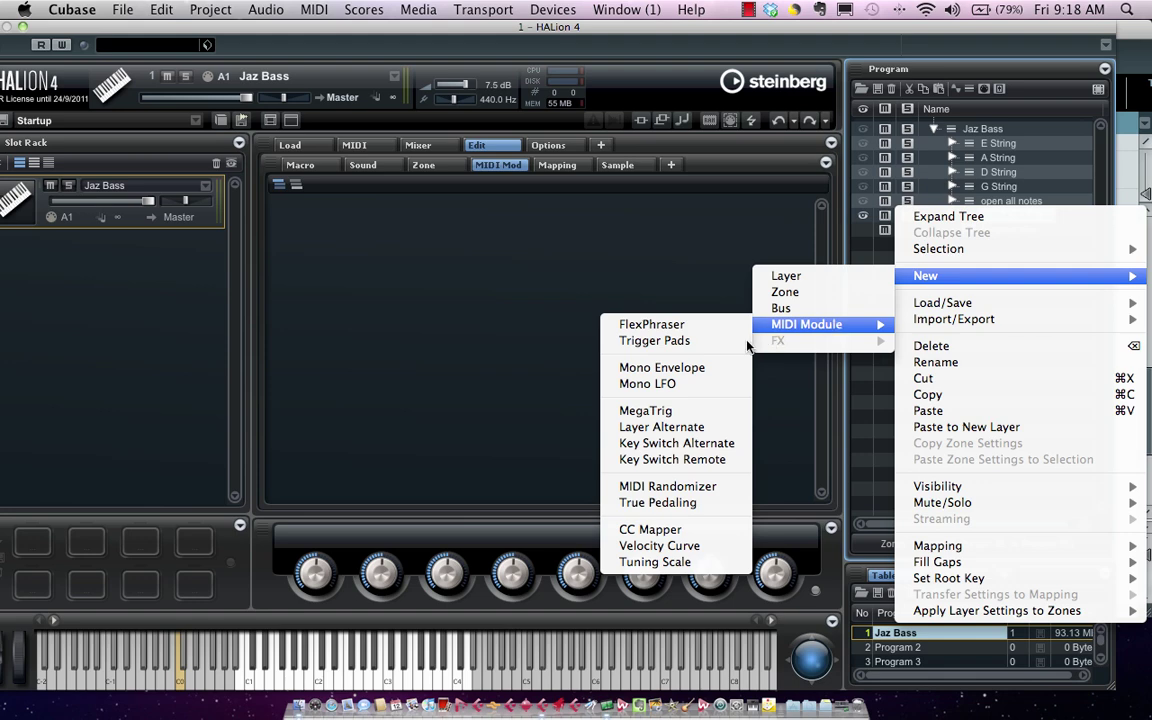
{"action": "left_click", "coordinate": [676, 413]}
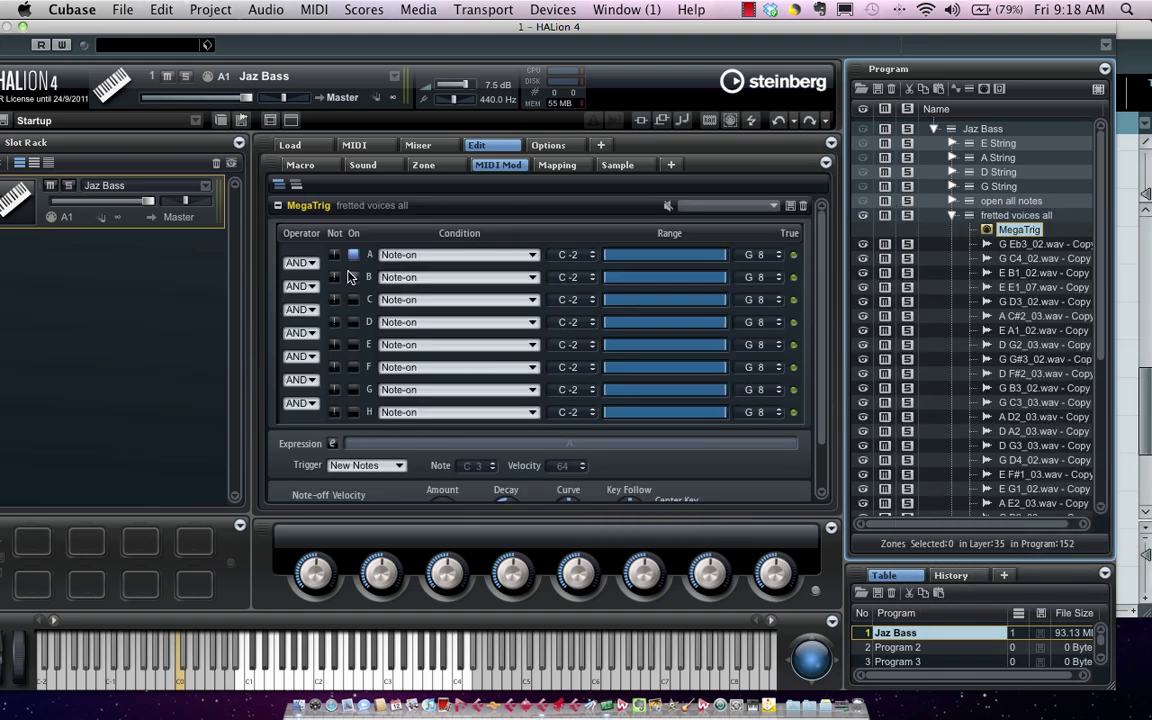
In the MegaTrig settings of fretted voices all, enable condition B and set it to Key Switch.
{"action": "left_click", "coordinate": [353, 277]}
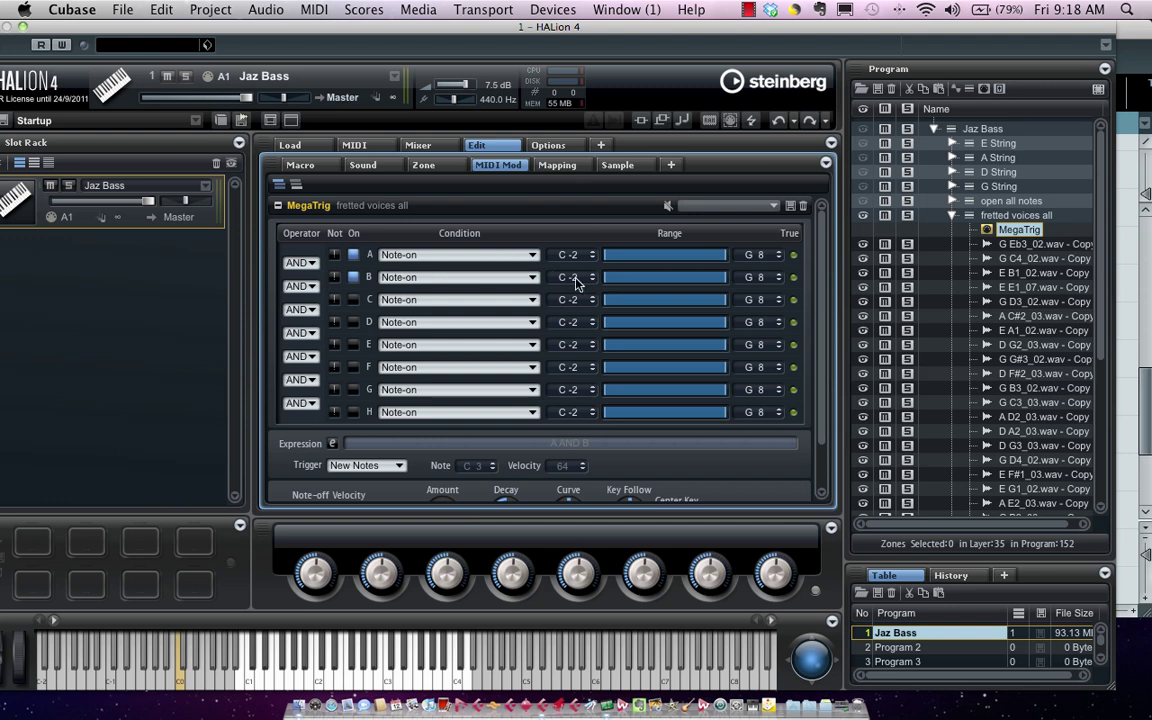
{"action": "left_click", "coordinate": [411, 254]}
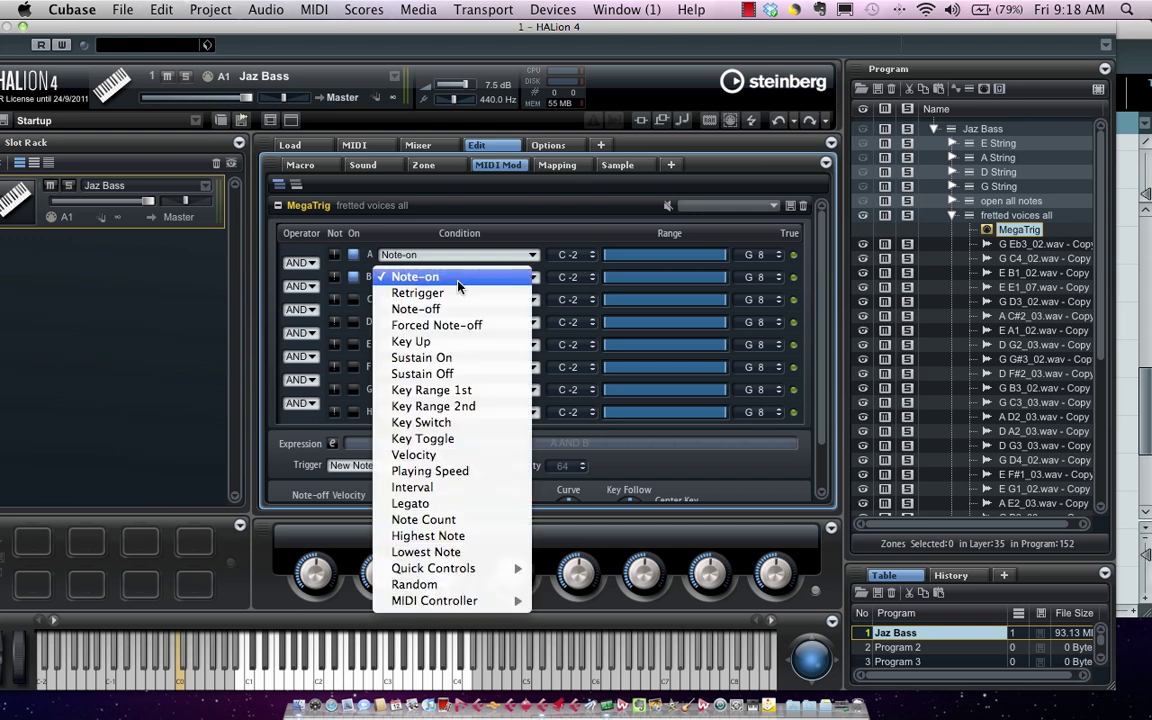
{"action": "left_click", "coordinate": [447, 423]}
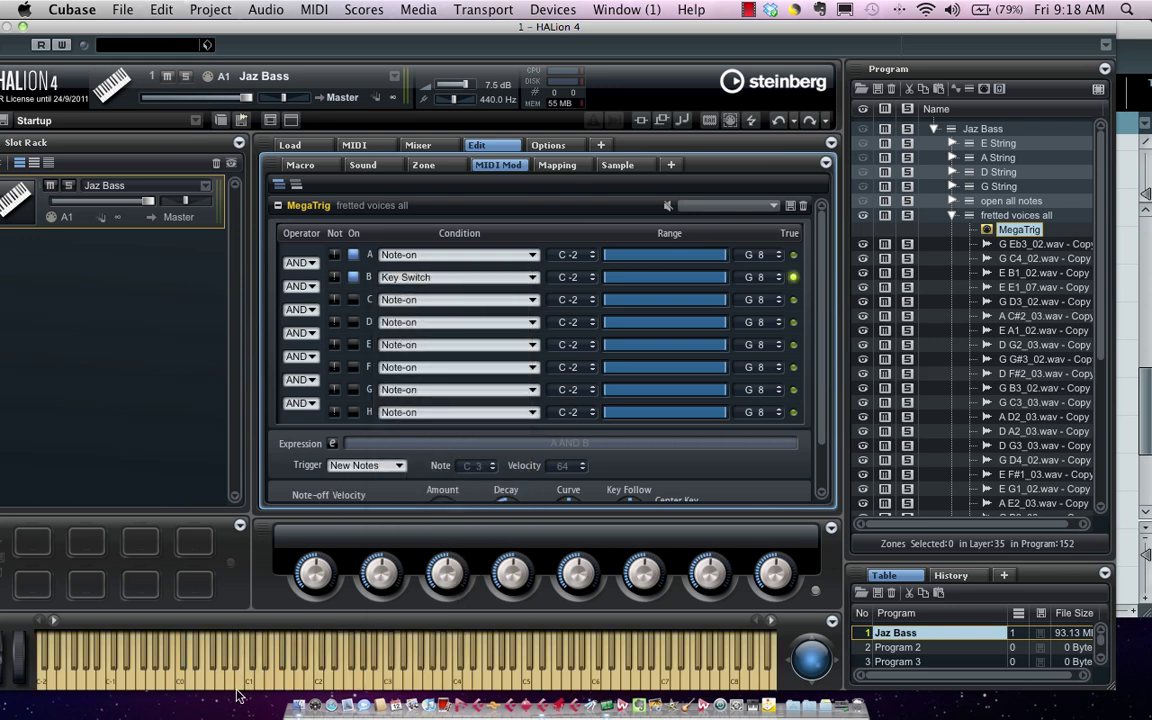
Set the lower and upper limits of the fretted voices all key switch range to D0.
{"action": "double_click", "coordinate": [573, 280]}
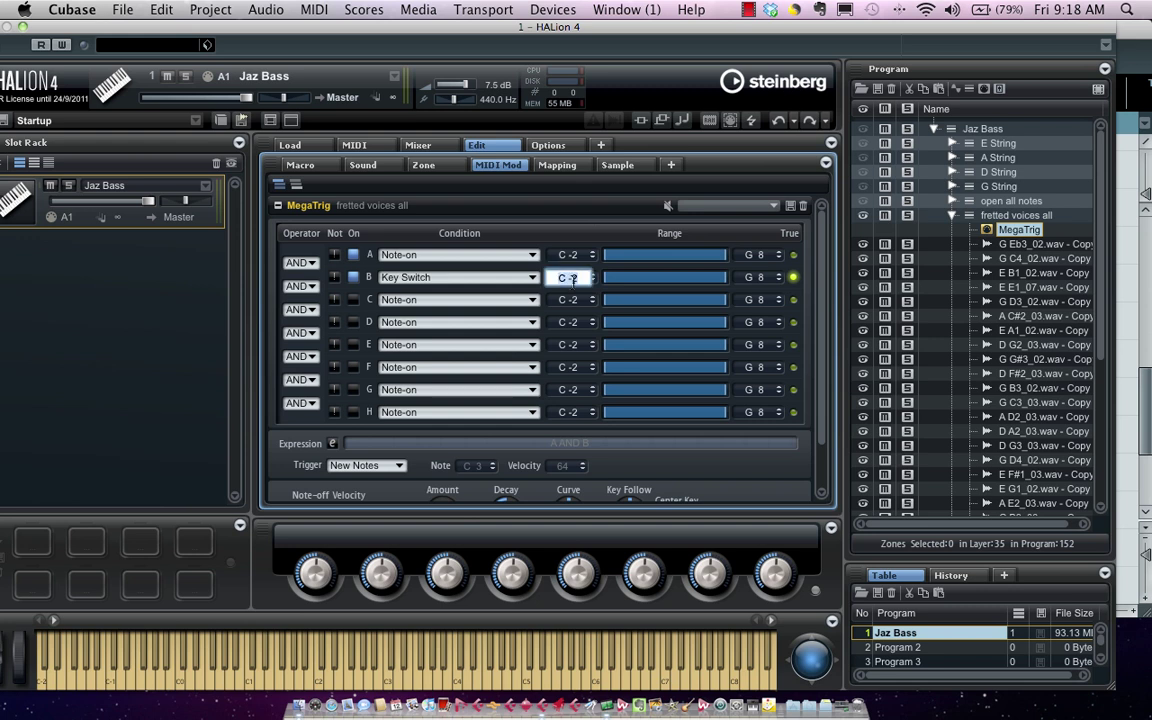
{"action": "type", "text": "d0"}
{"action": "double_click", "coordinate": [752, 280]}
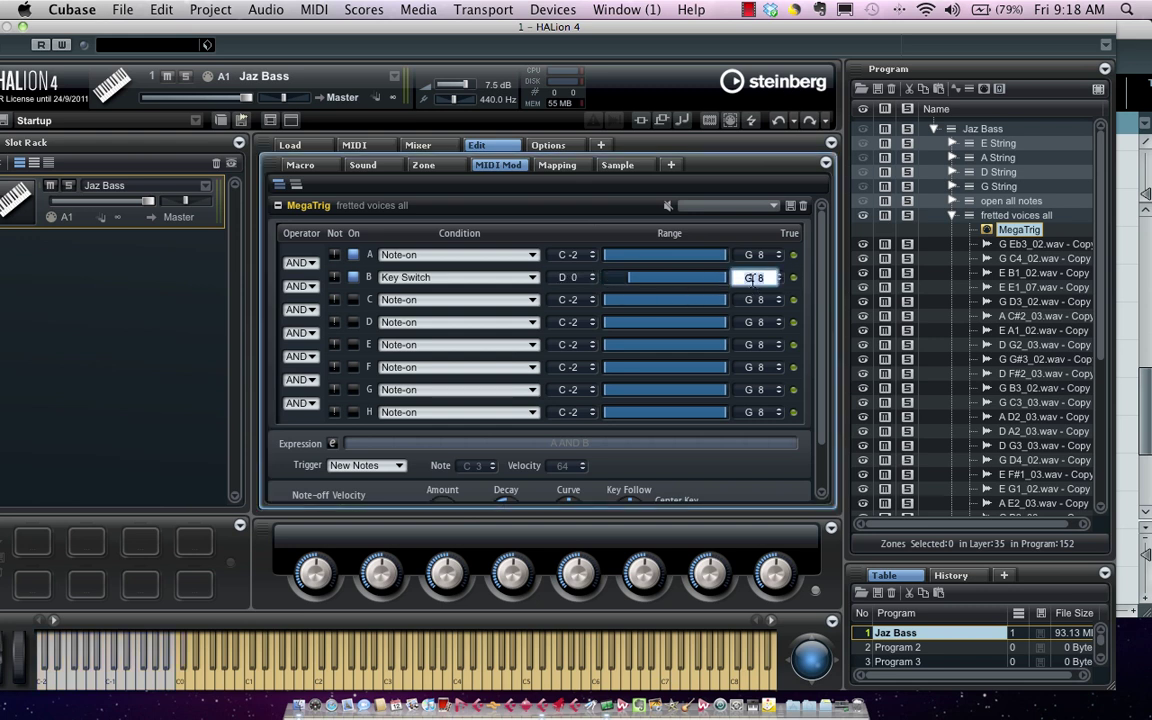
{"action": "type", "text": "d0"}
{"action": "key", "text": "Return"}
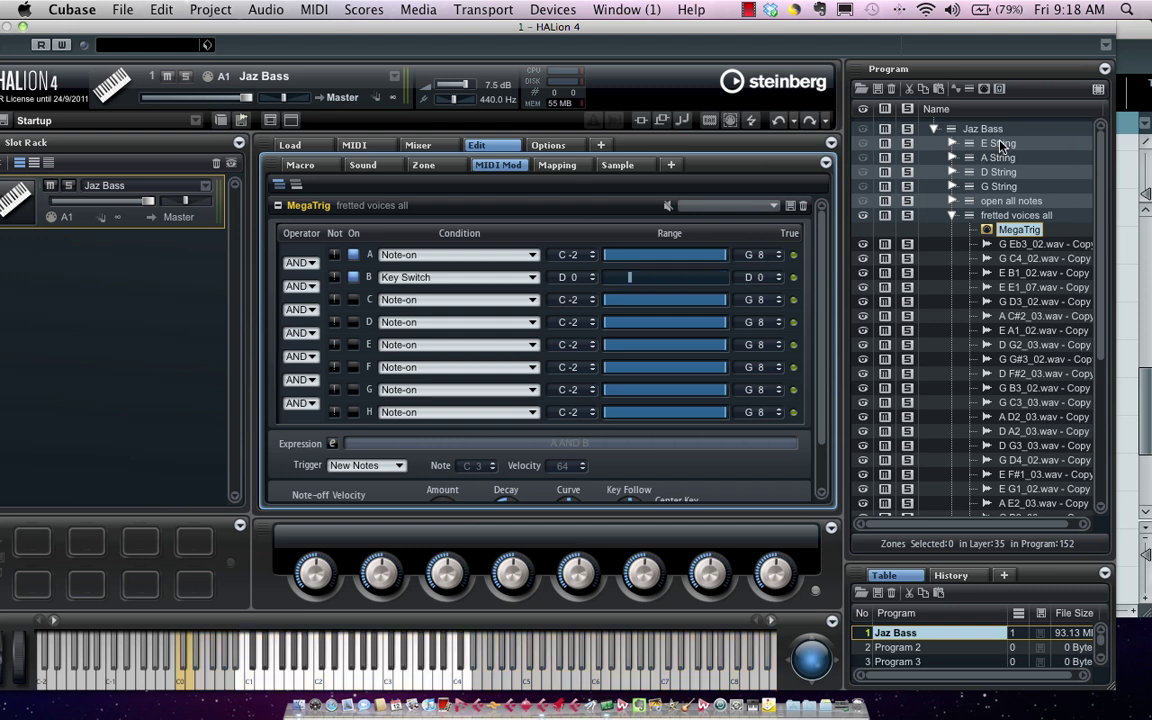
Add a MegaTrig MIDI module to the E String layer.
{"action": "left_click", "coordinate": [899, 130]}
{"action": "right_click", "coordinate": [899, 130]}
{"action": "mouse_move", "coordinate": [951, 201]}
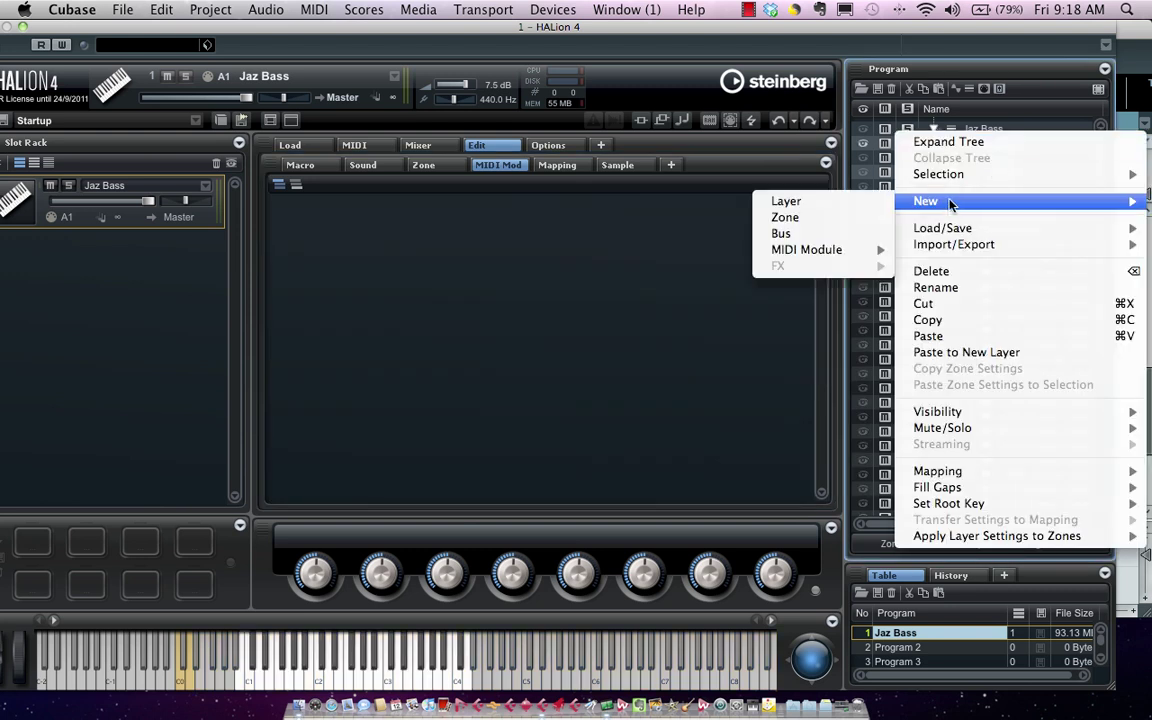
{"action": "mouse_move", "coordinate": [795, 250]}
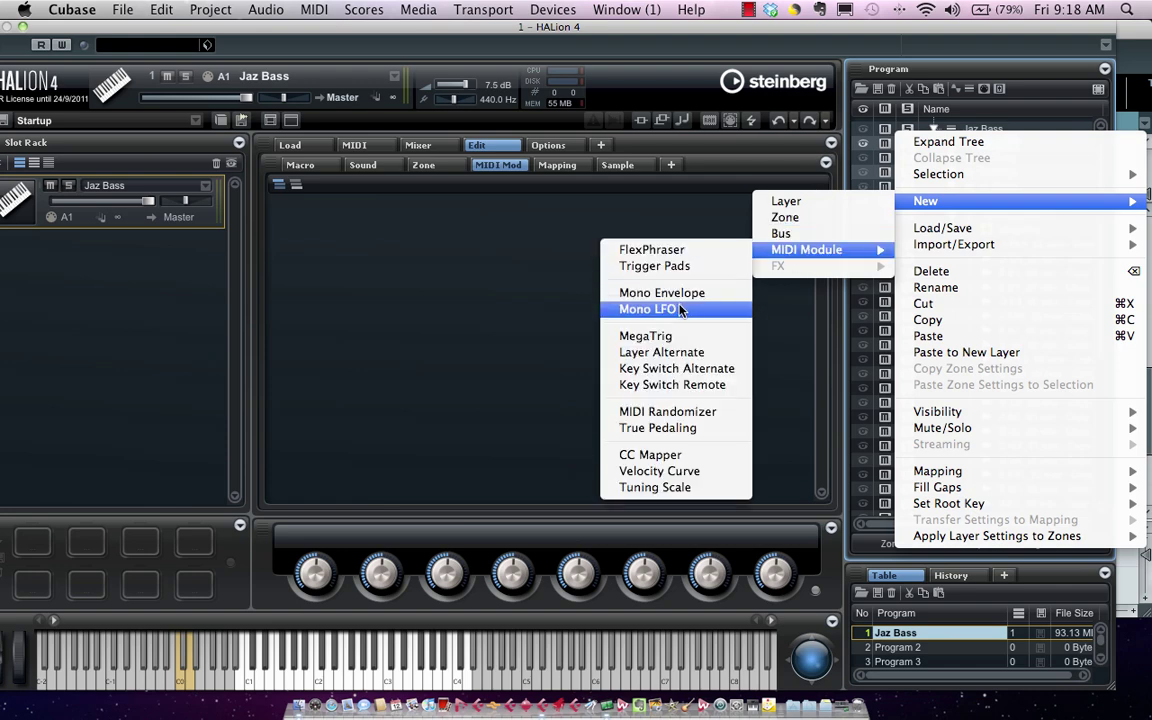
{"action": "left_click", "coordinate": [662, 336]}
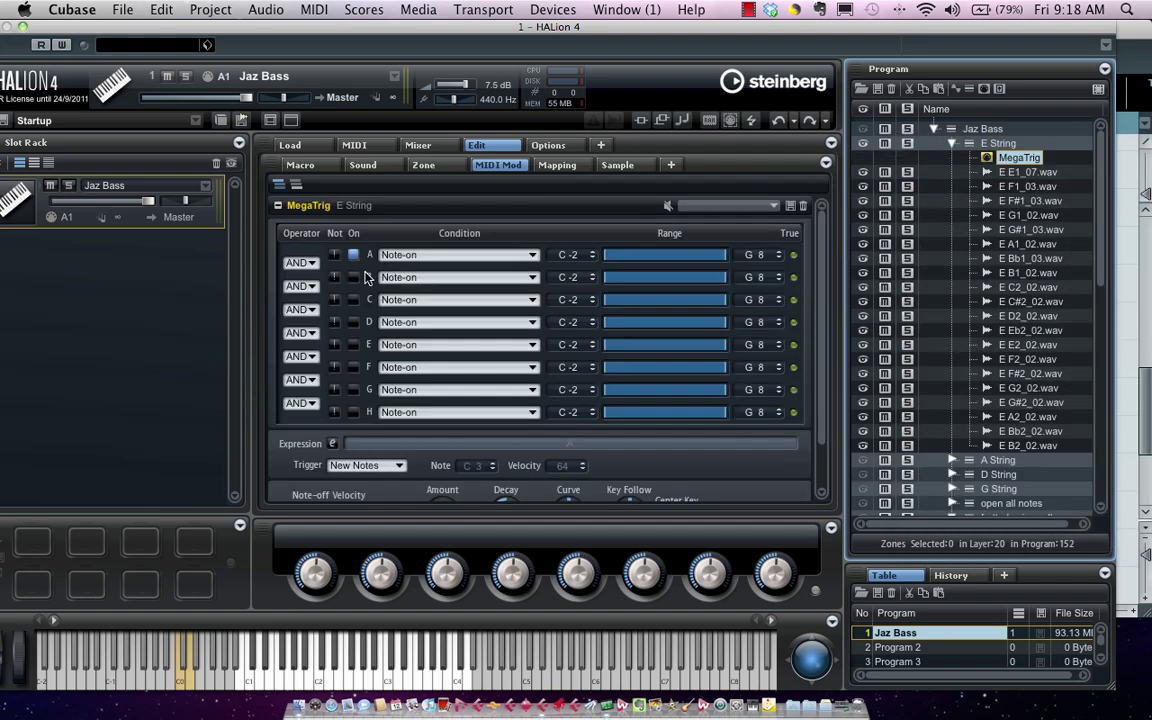
Enable condition B in the E String MegaTrig and set it to Key Switch.
{"action": "left_click", "coordinate": [352, 277]}
{"action": "left_click", "coordinate": [400, 280]}
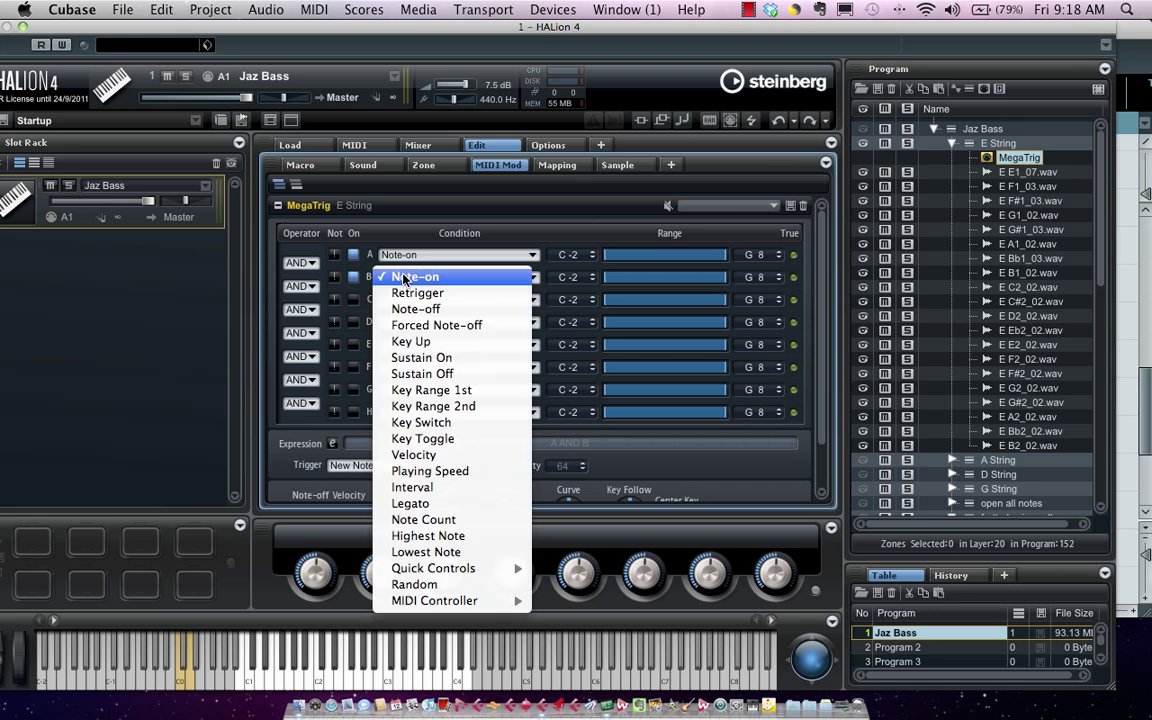
{"action": "left_click", "coordinate": [428, 422]}
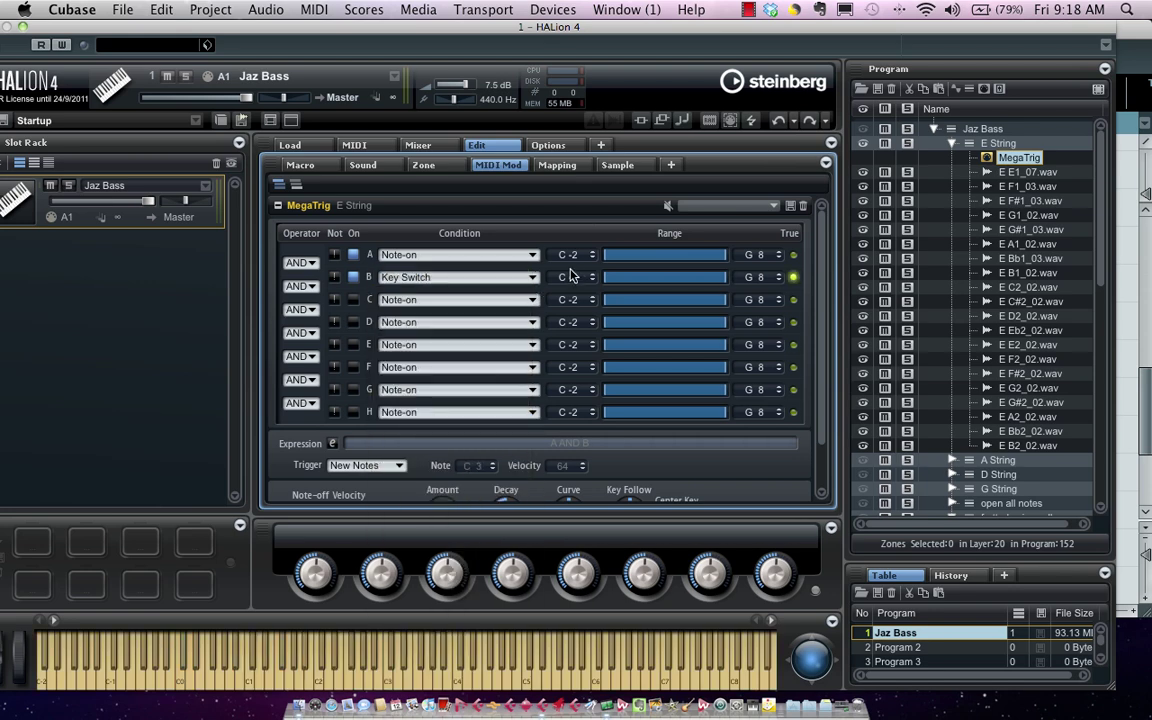
Set the lower and upper limits of the E String key switch range to E0.
{"action": "double_click", "coordinate": [568, 277]}
{"action": "type", "text": "e"}
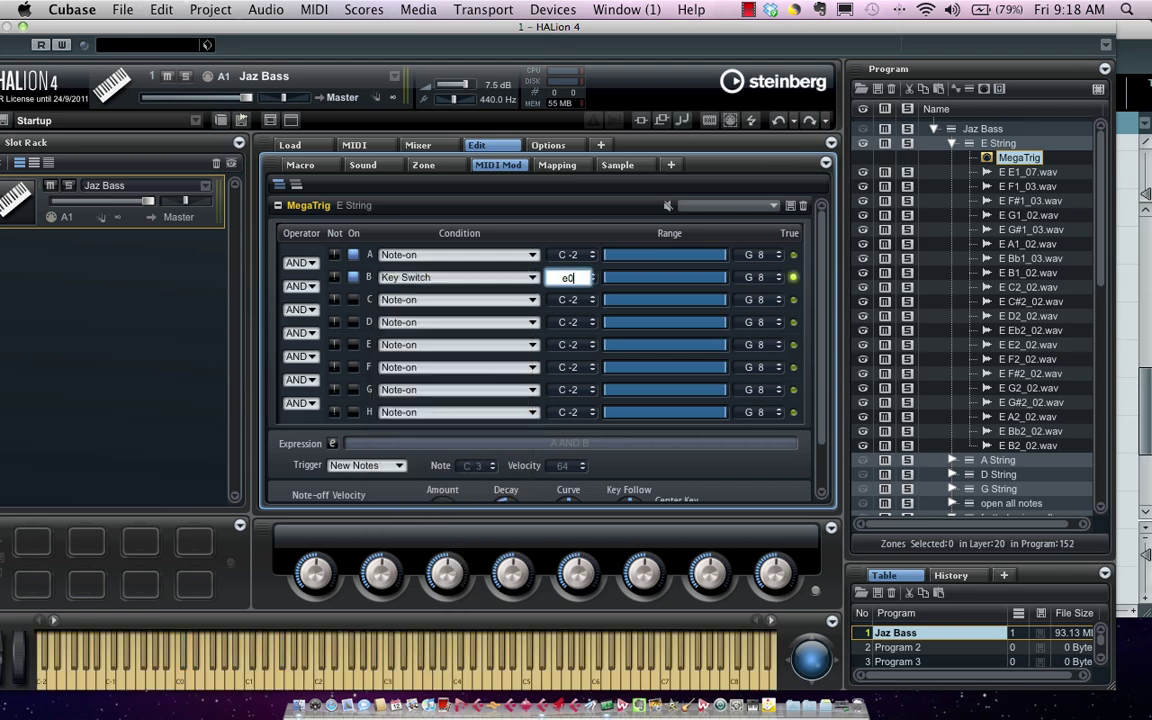
{"action": "type", "text": "0"}
{"action": "key", "text": "Return"}
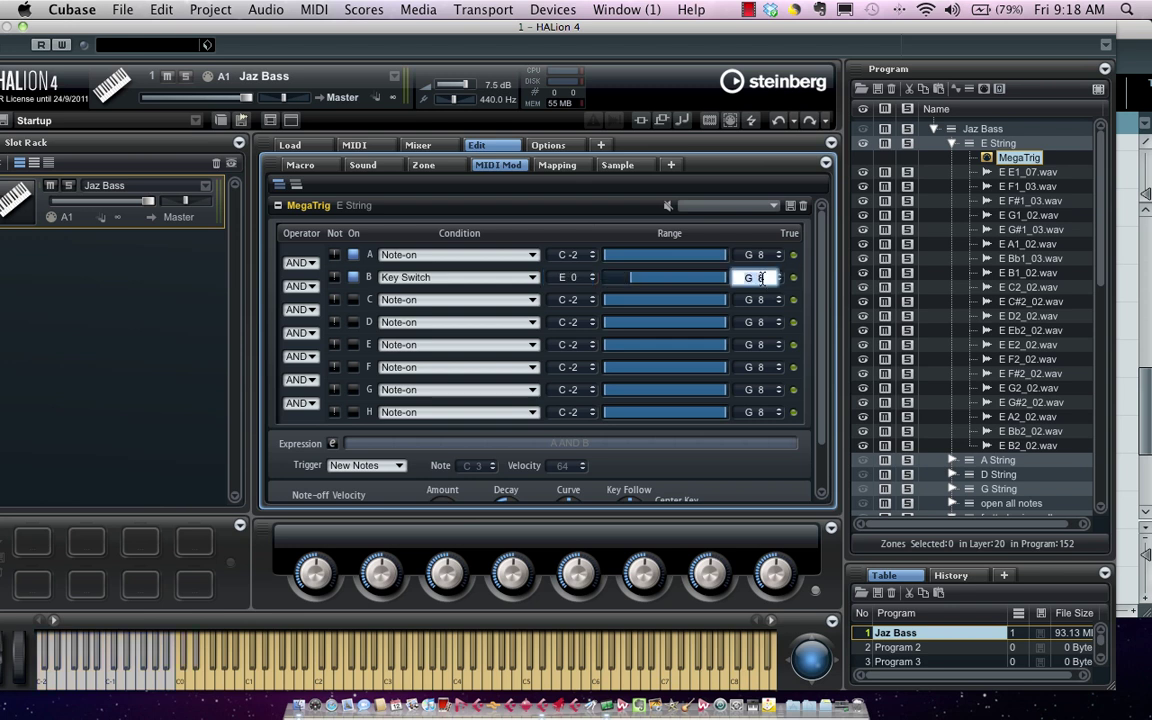
{"action": "type", "text": "e0"}
{"action": "key", "text": "Return"}
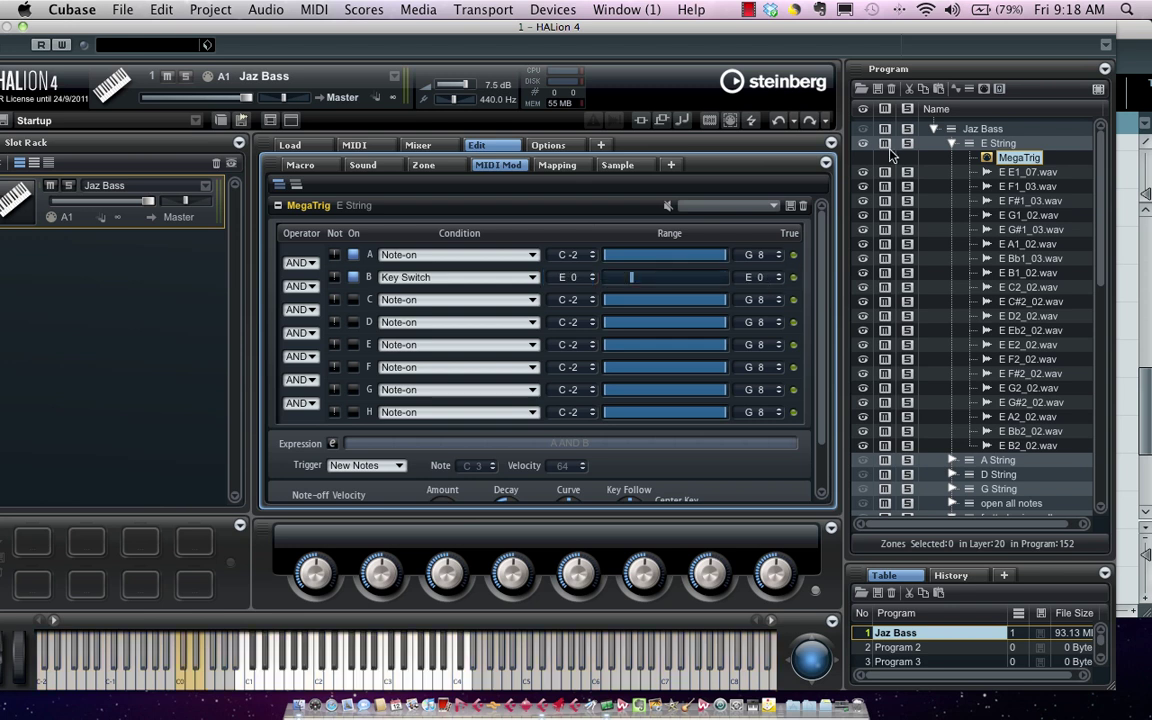
Collapse the E String layer and add a MegaTrig MIDI module to the A String layer.
{"action": "left_click", "coordinate": [955, 144]}
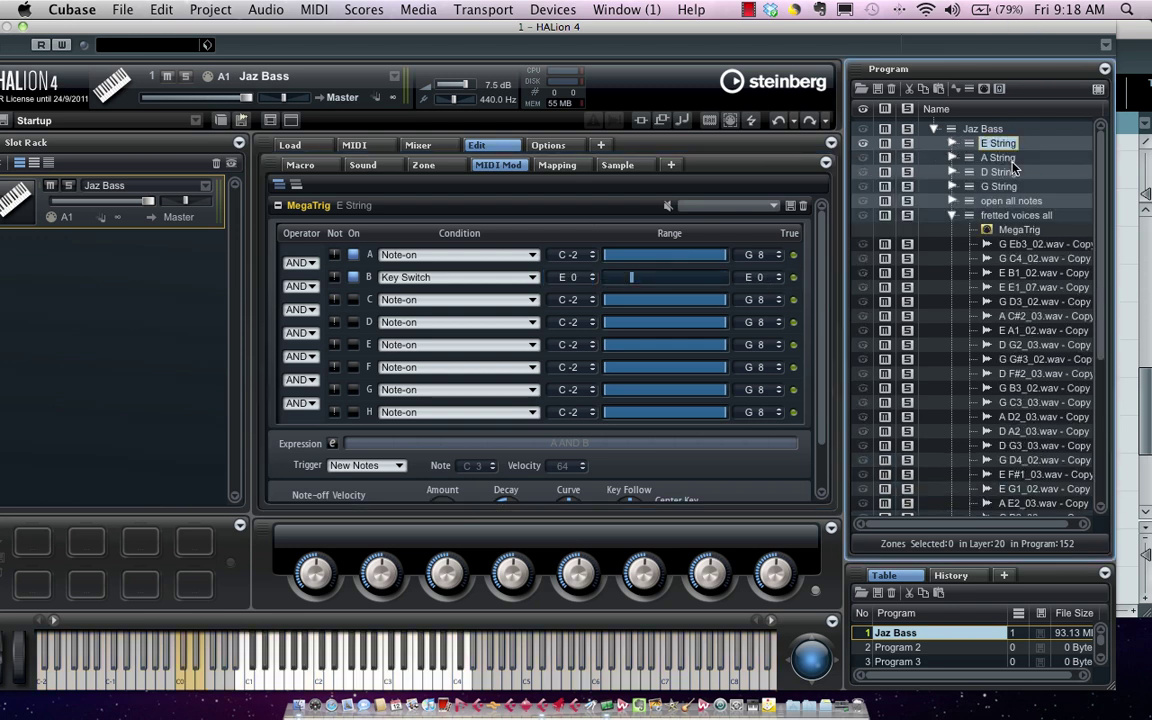
{"action": "left_click", "coordinate": [998, 158]}
{"action": "right_click", "coordinate": [998, 156]}
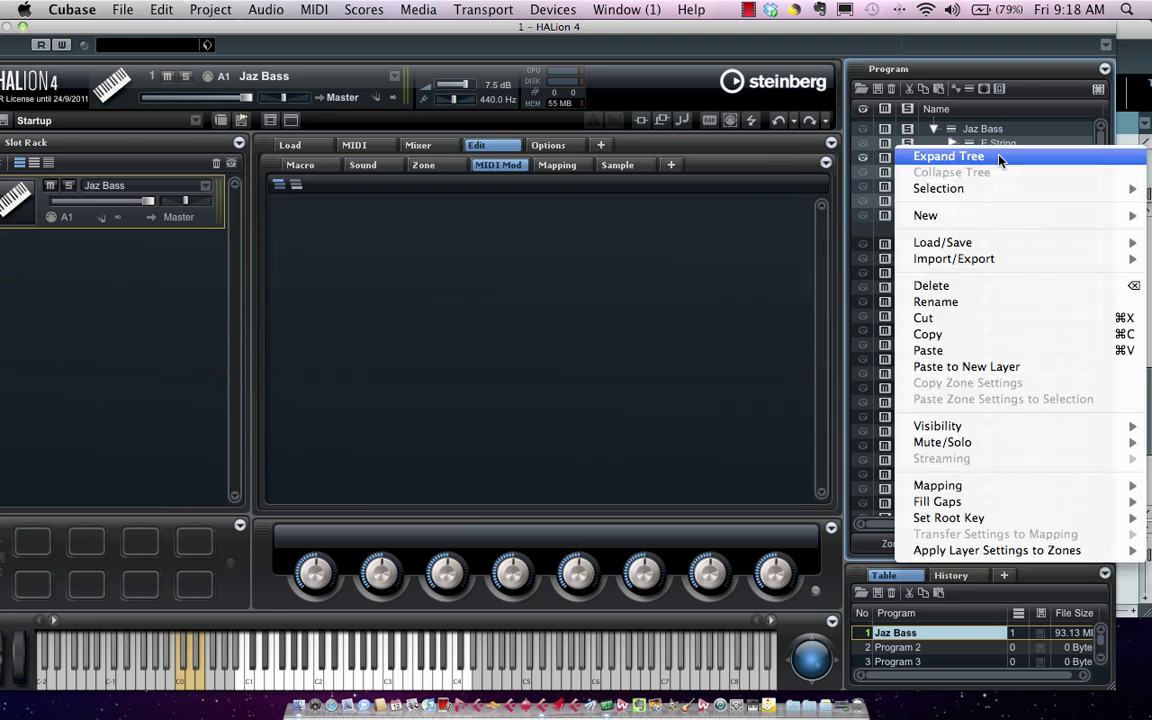
{"action": "mouse_move", "coordinate": [955, 238]}
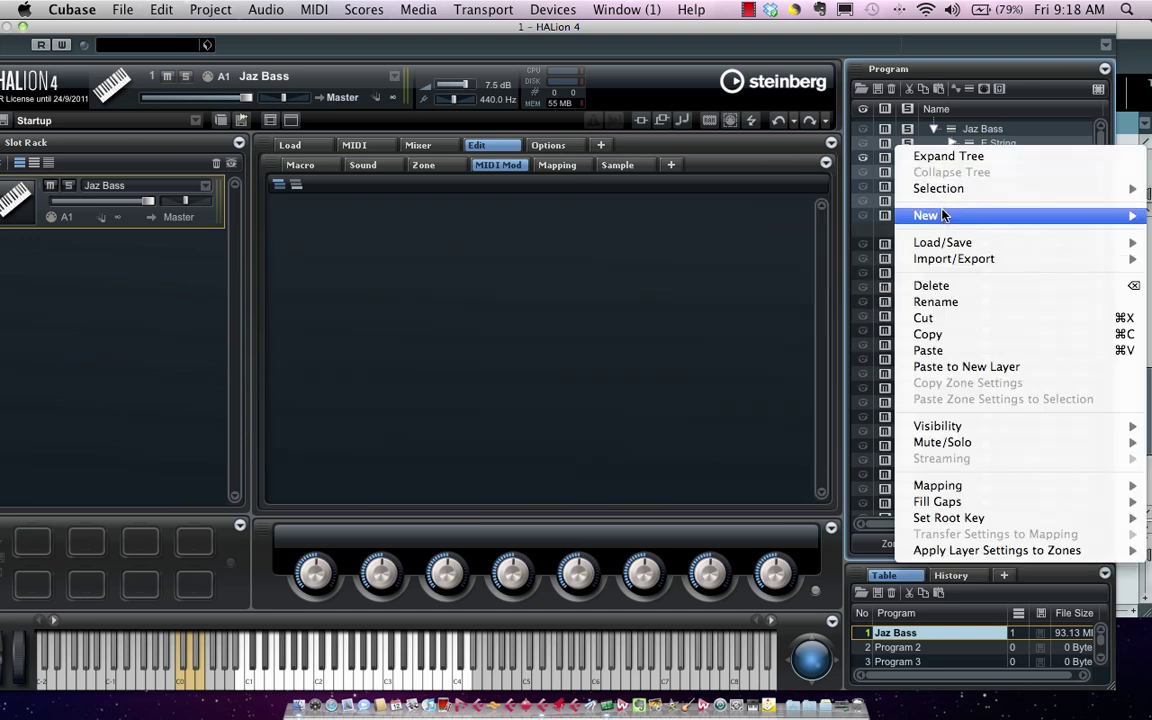
{"action": "mouse_move", "coordinate": [943, 216]}
{"action": "mouse_move", "coordinate": [826, 272]}
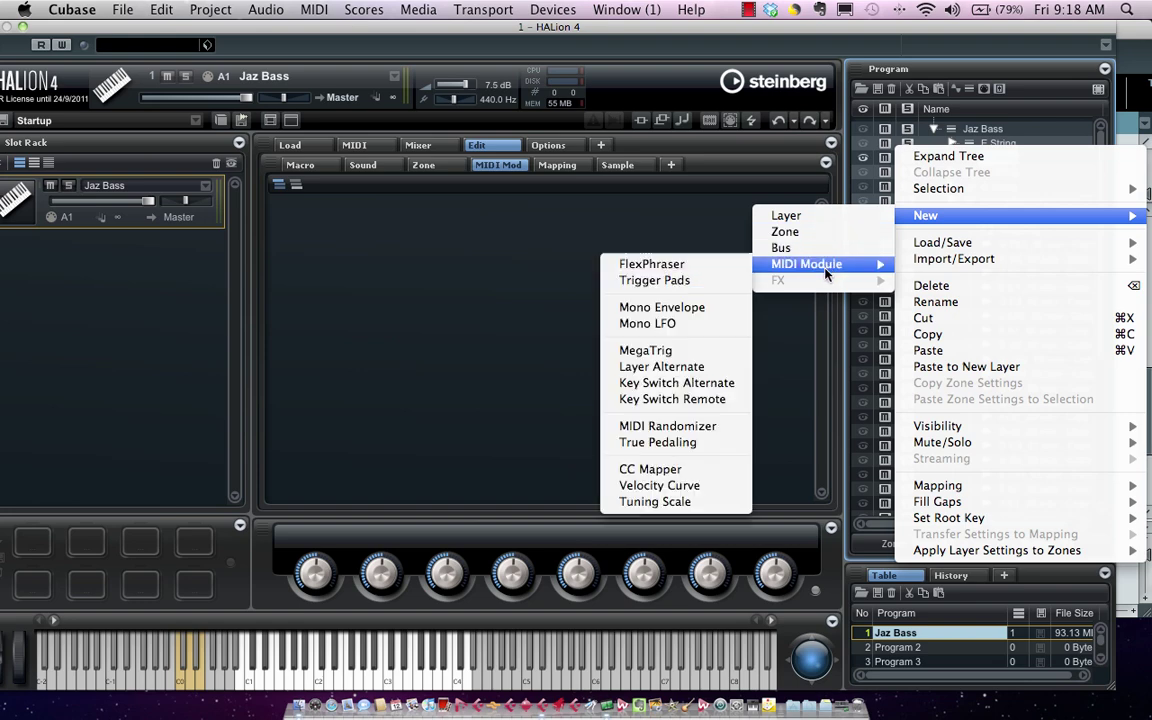
{"action": "left_click", "coordinate": [648, 352]}
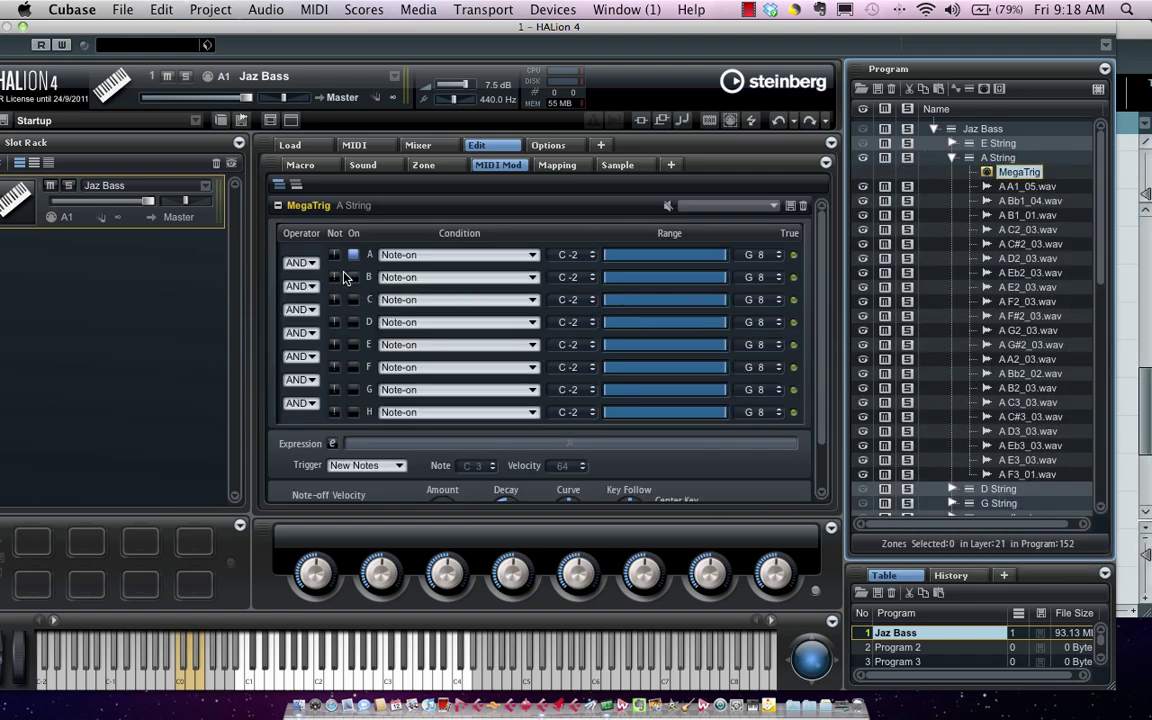
Enable condition B in the A String MegaTrig and set it to Key Switch.
{"action": "left_click", "coordinate": [353, 277]}
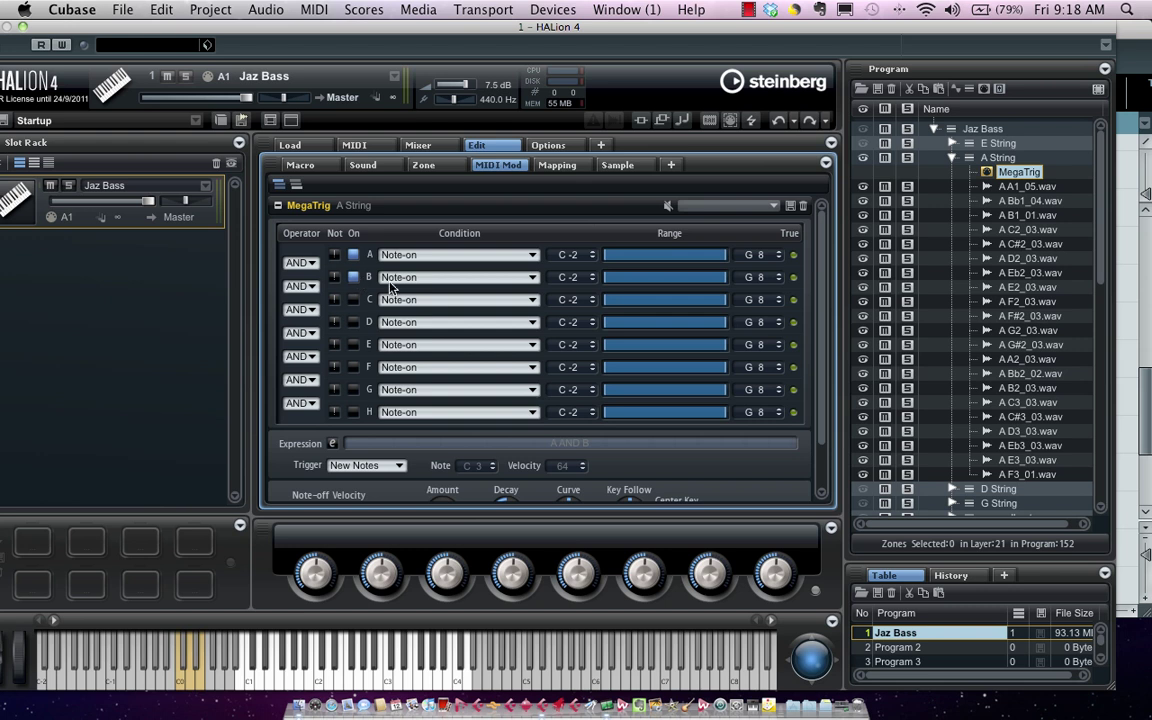
{"action": "left_click", "coordinate": [446, 280]}
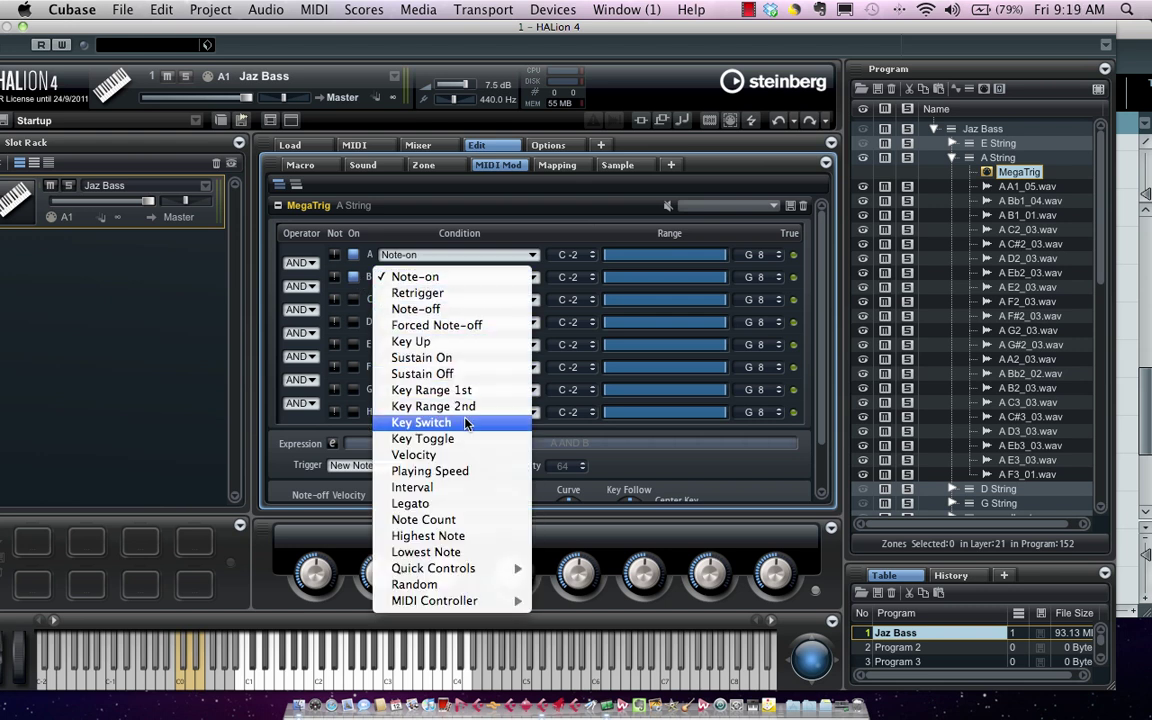
{"action": "left_click", "coordinate": [421, 422]}
Set the lower and upper limits of the A String key switch range to F0.
{"action": "left_click", "coordinate": [568, 278]}
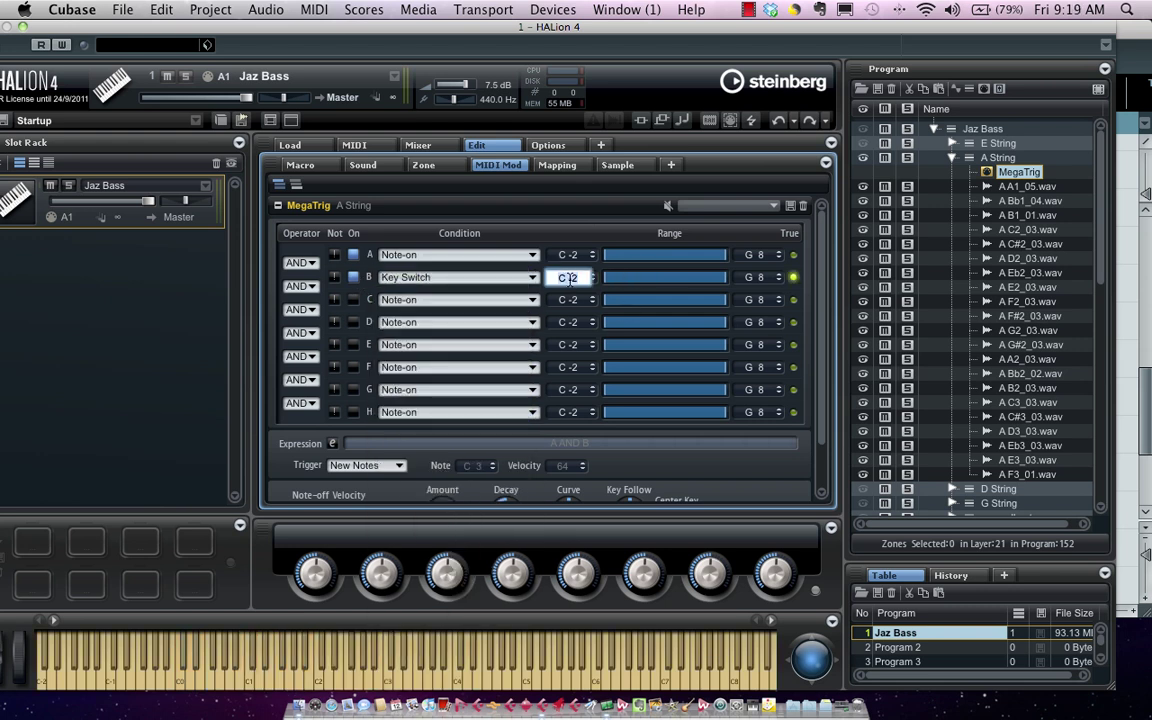
{"action": "type", "text": "f0"}
{"action": "left_click", "coordinate": [757, 279]}
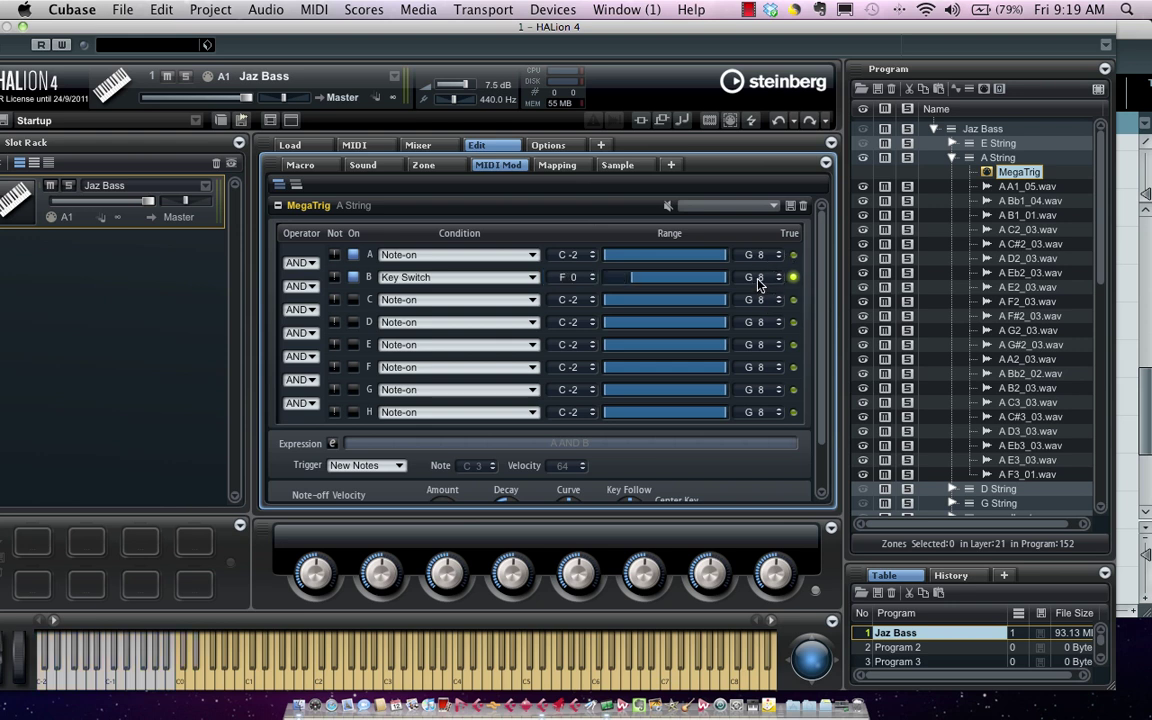
{"action": "type", "text": "F0"}
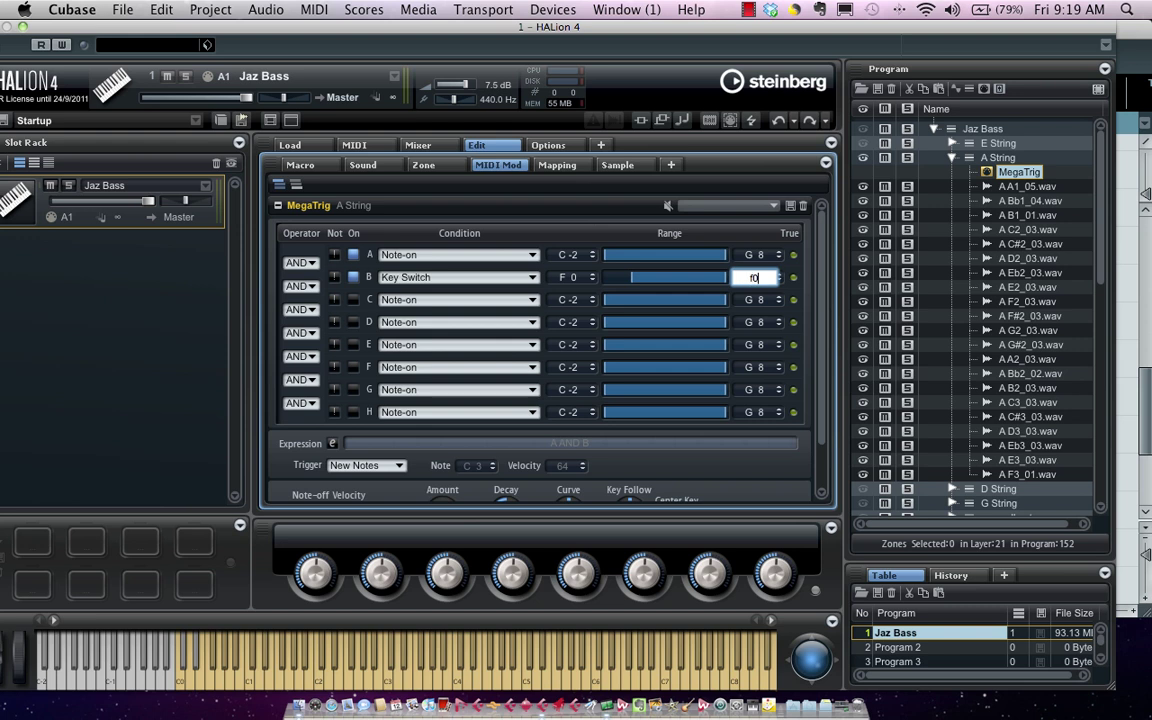
{"action": "key", "text": "Return"}
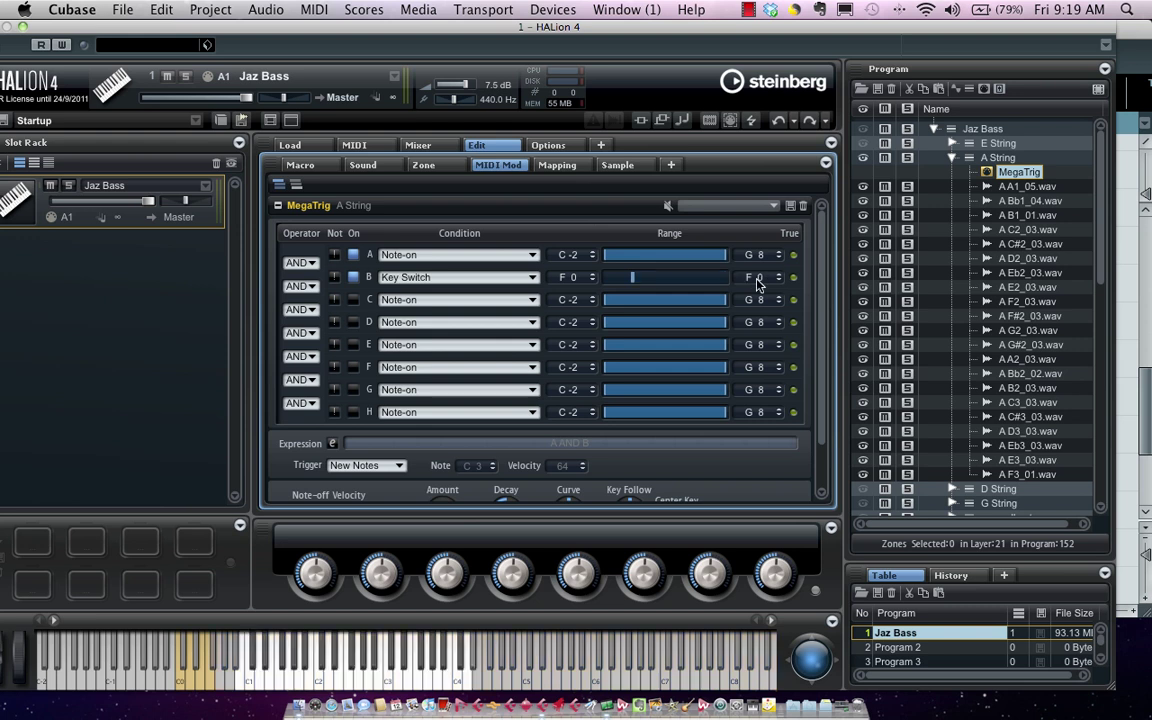
Collapse the A String layer and add a MegaTrig MIDI module to the D String layer.
{"action": "left_click", "coordinate": [957, 160]}
{"action": "right_click", "coordinate": [985, 166]}
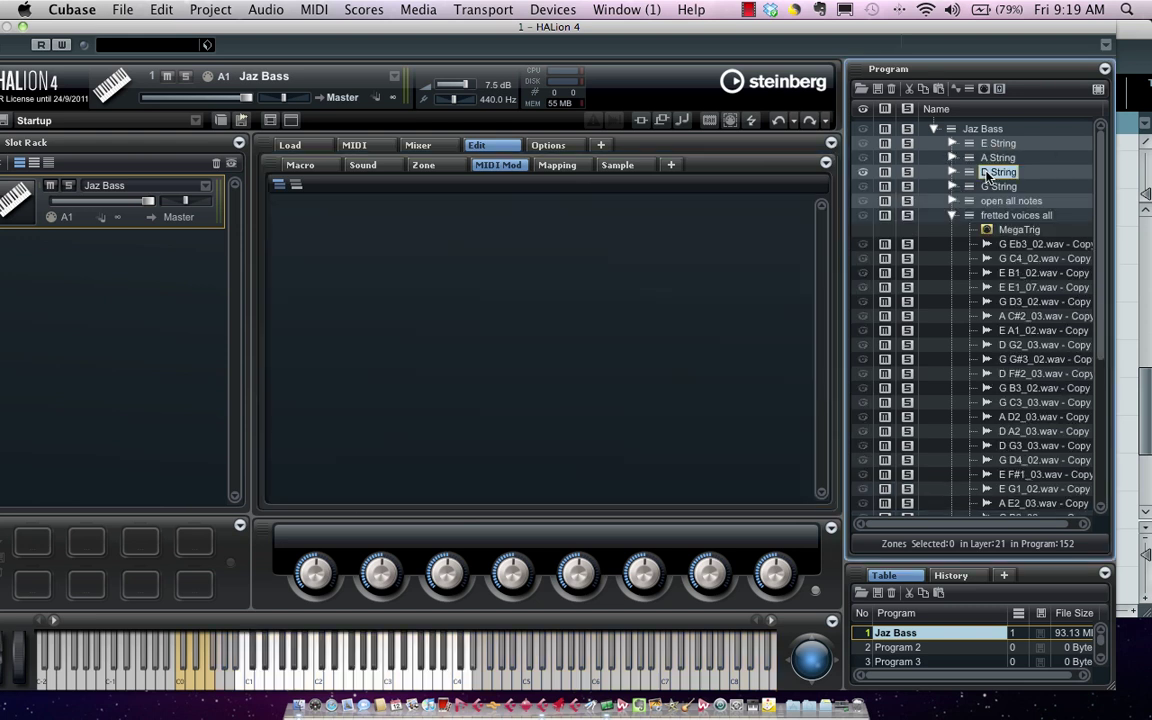
{"action": "mouse_move", "coordinate": [950, 232]}
{"action": "mouse_move", "coordinate": [815, 280]}
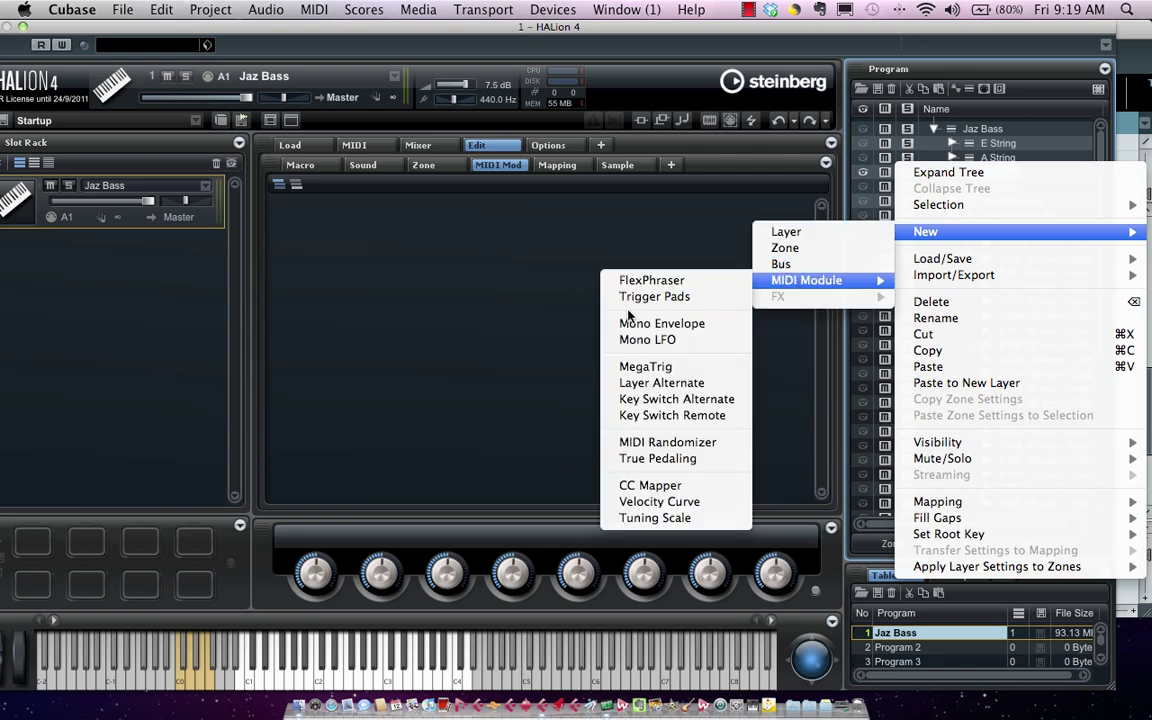
{"action": "left_click", "coordinate": [650, 366]}
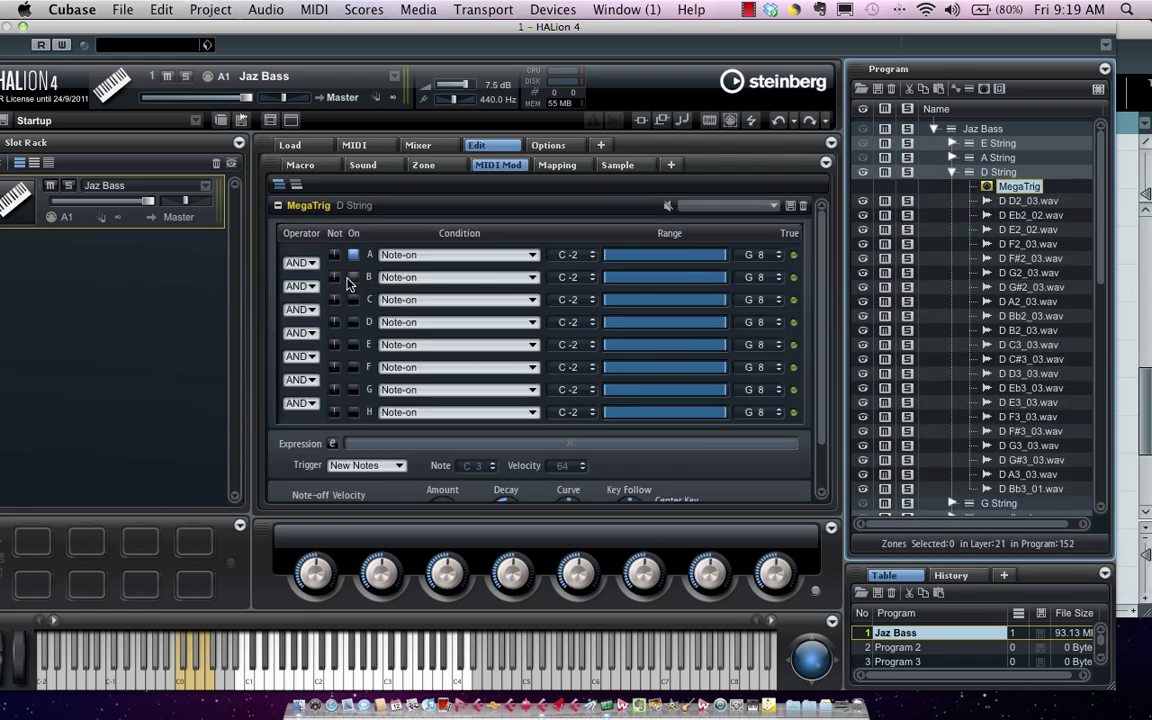
Enable condition B in the D String MegaTrig and set it to Key Switch.
{"action": "left_click", "coordinate": [354, 277]}
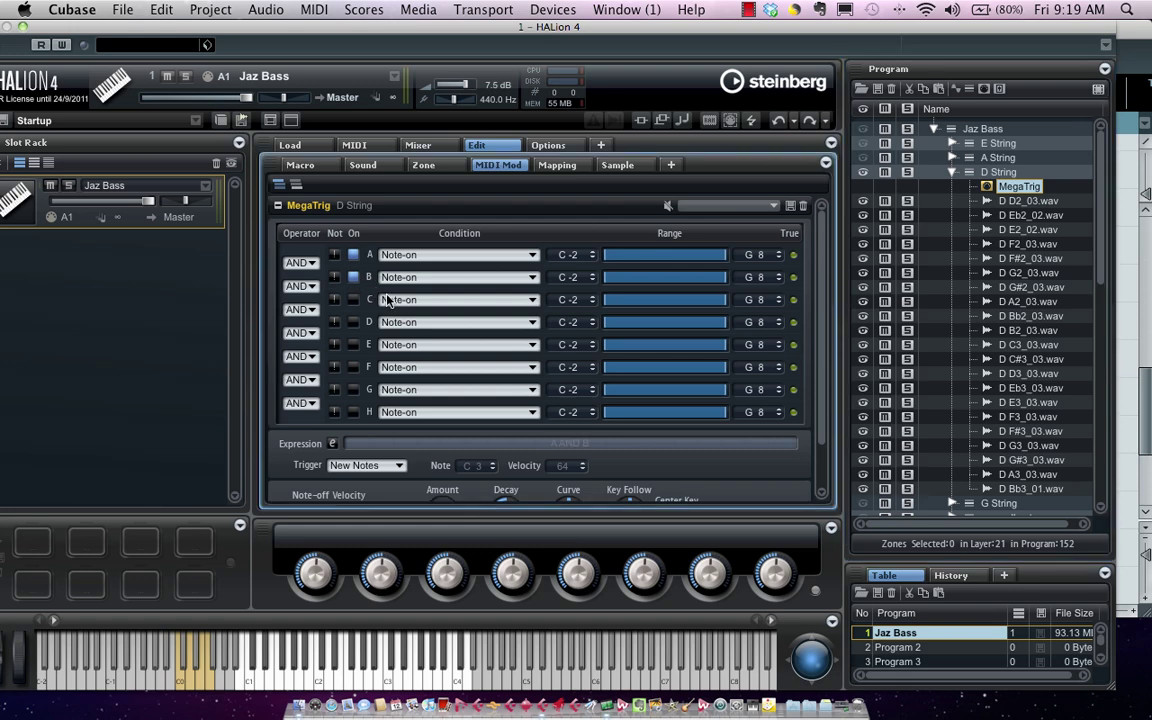
{"action": "left_click", "coordinate": [447, 279]}
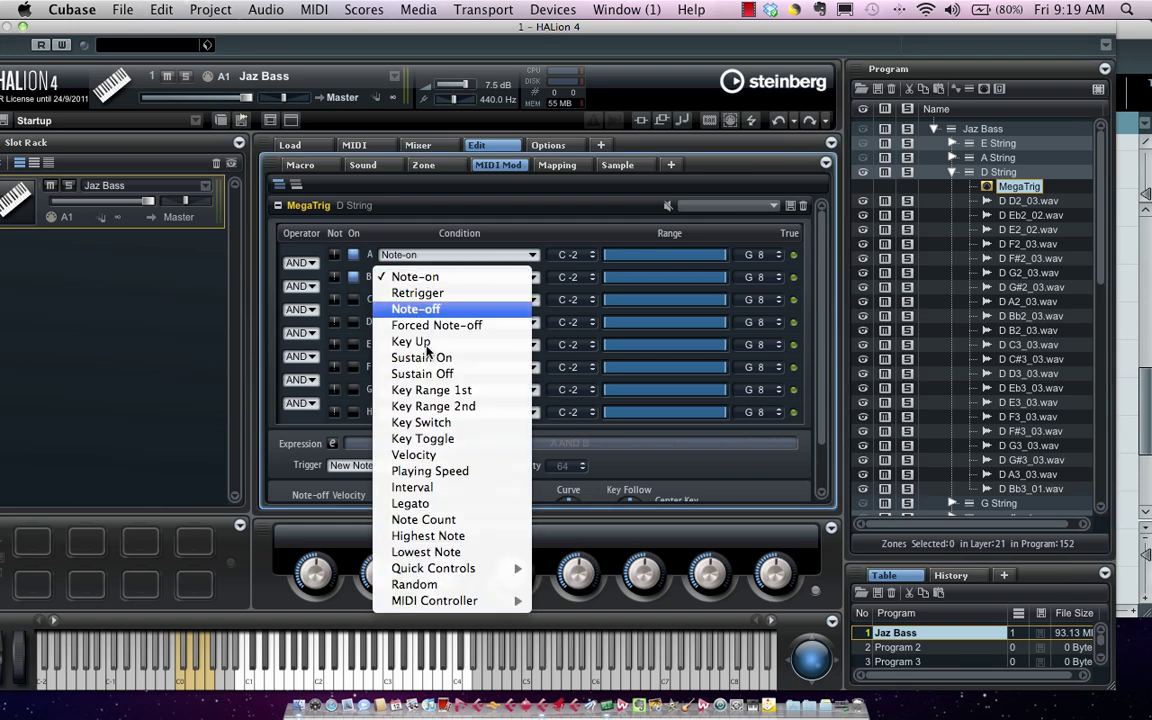
{"action": "left_click", "coordinate": [447, 425]}
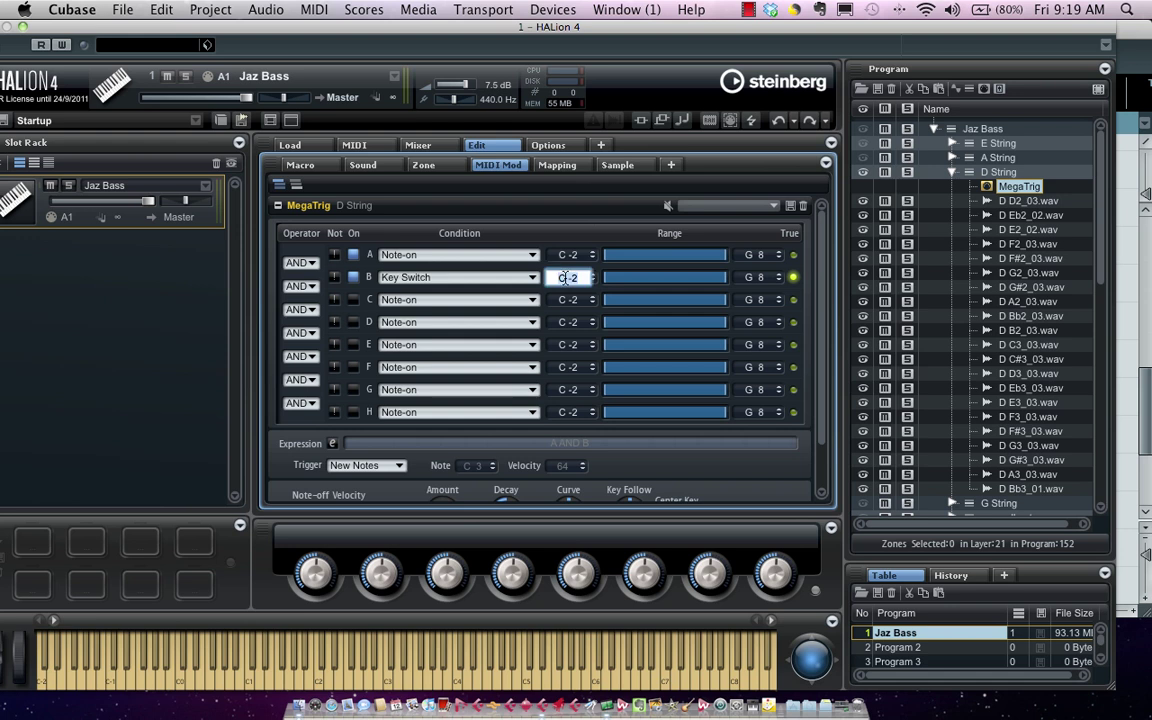
Set the lower and upper limits of the D String key switch range to G0.
{"action": "type", "text": "g0"}
{"action": "key", "text": "Tab"}
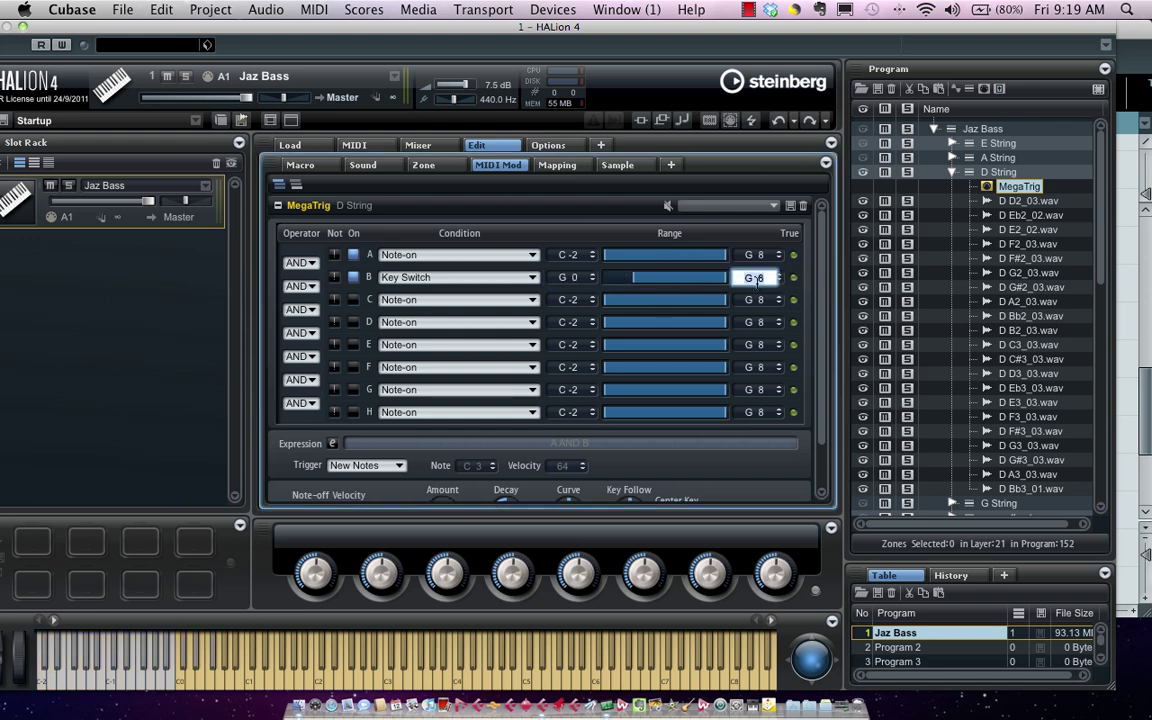
{"action": "type", "text": "g0"}
{"action": "key", "text": "Return"}
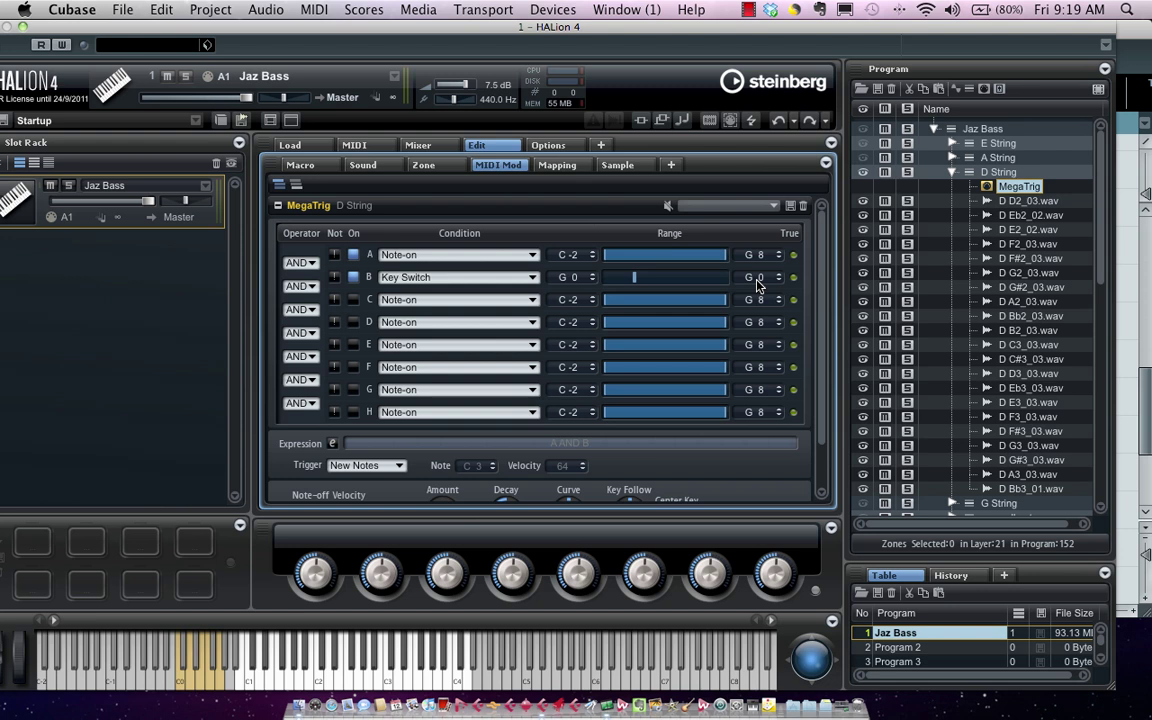
Collapse the D String layer and add a MegaTrig MIDI module to the G String layer.
{"action": "left_click", "coordinate": [948, 175]}
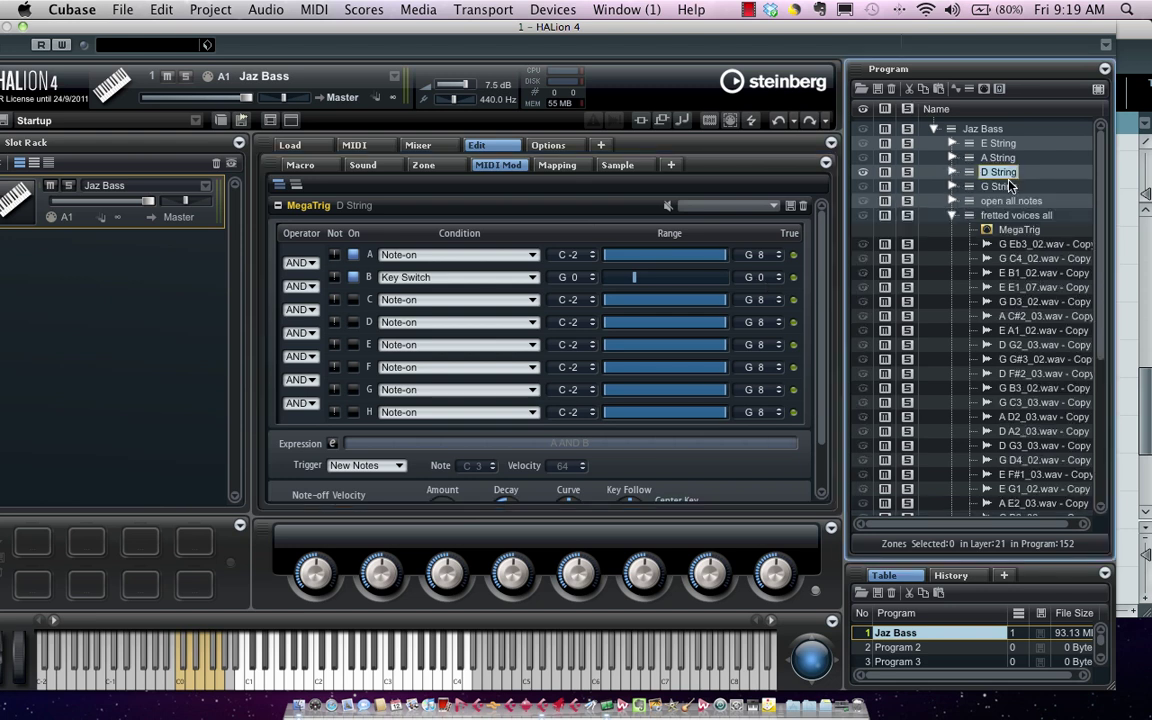
{"action": "left_click", "coordinate": [1005, 186]}
{"action": "right_click", "coordinate": [1010, 186]}
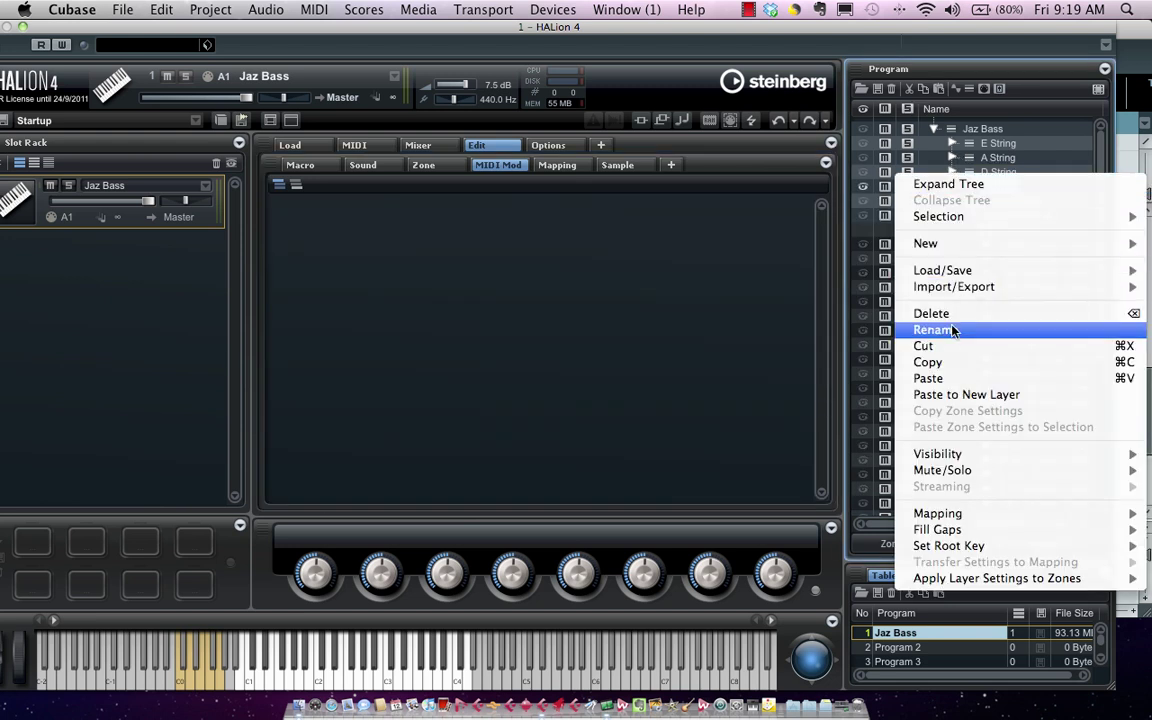
{"action": "mouse_move", "coordinate": [946, 228]}
{"action": "mouse_move", "coordinate": [805, 291]}
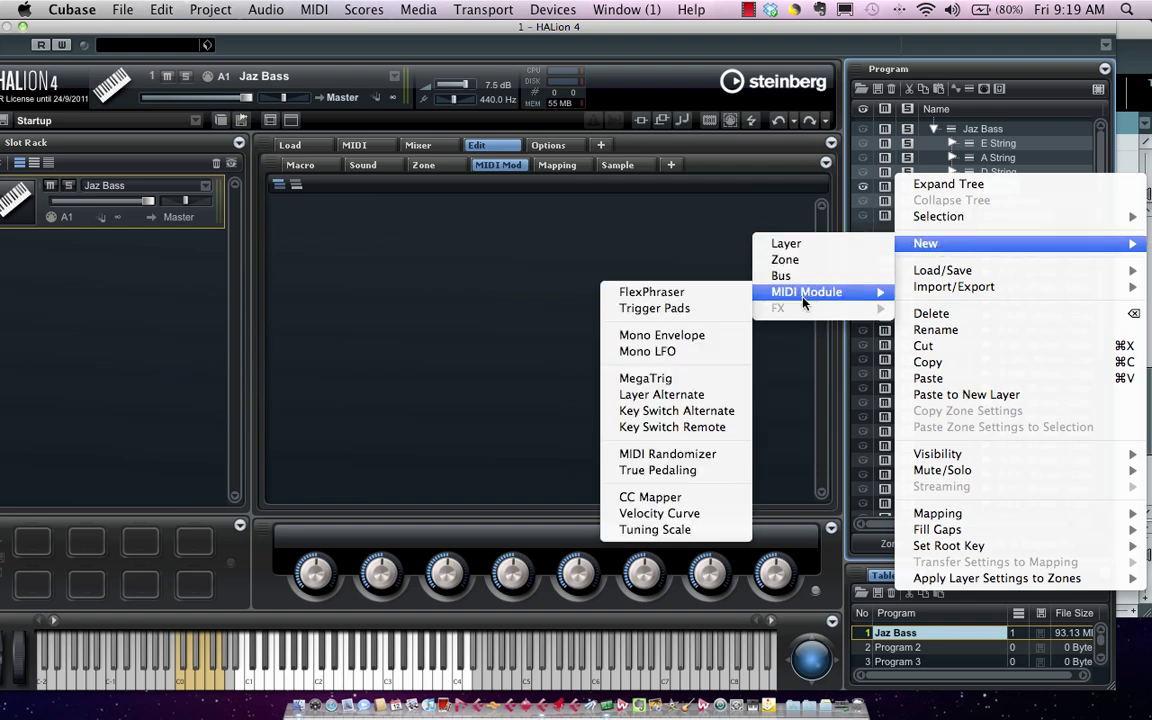
{"action": "left_click", "coordinate": [640, 378]}
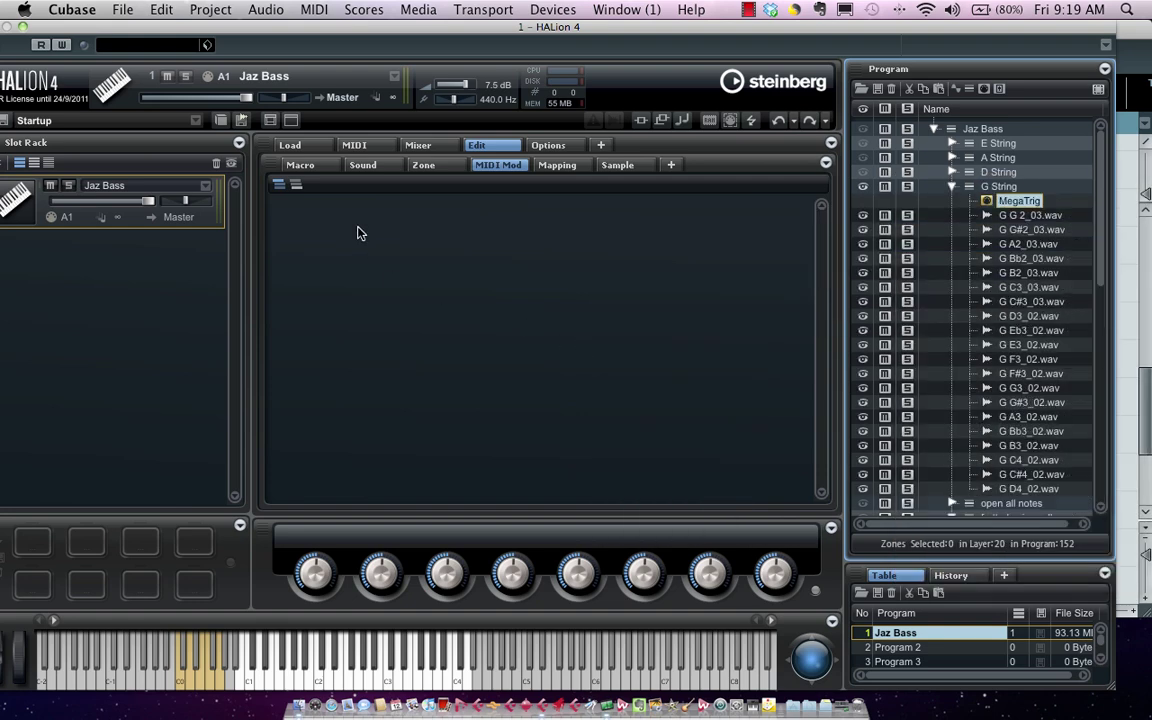
Set condition B in the G String MegaTrig to Key Switch, with both range limits at A0.
{"action": "left_click", "coordinate": [407, 275]}
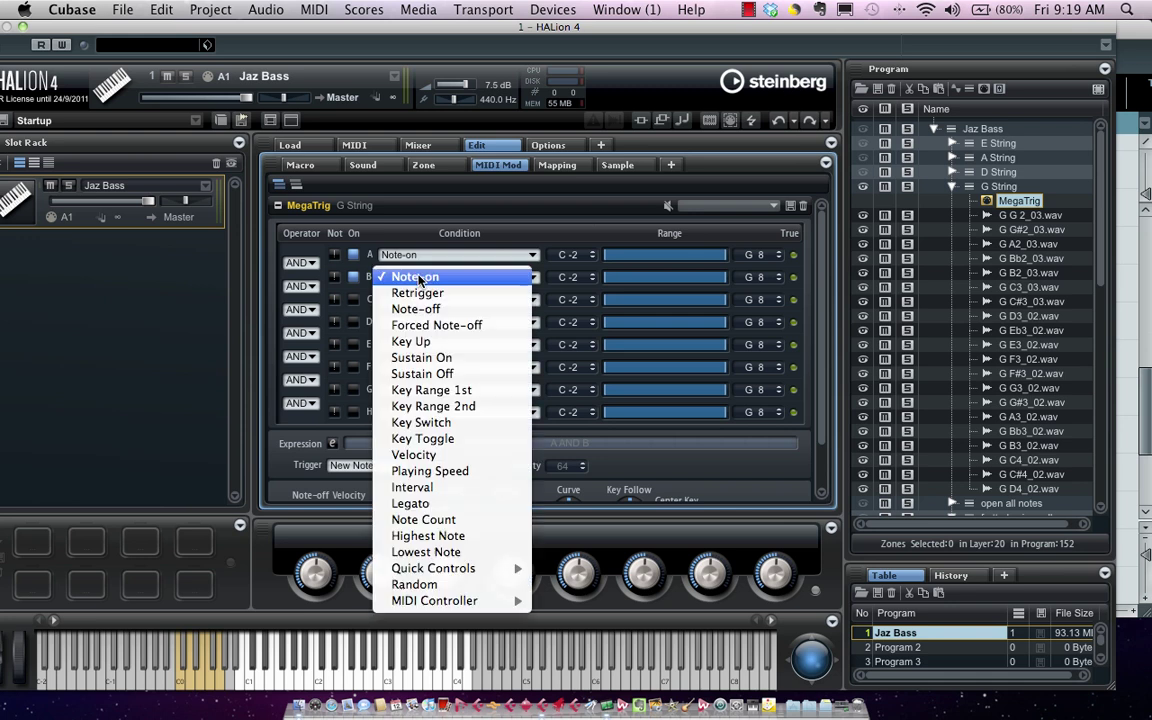
{"action": "left_click", "coordinate": [454, 423]}
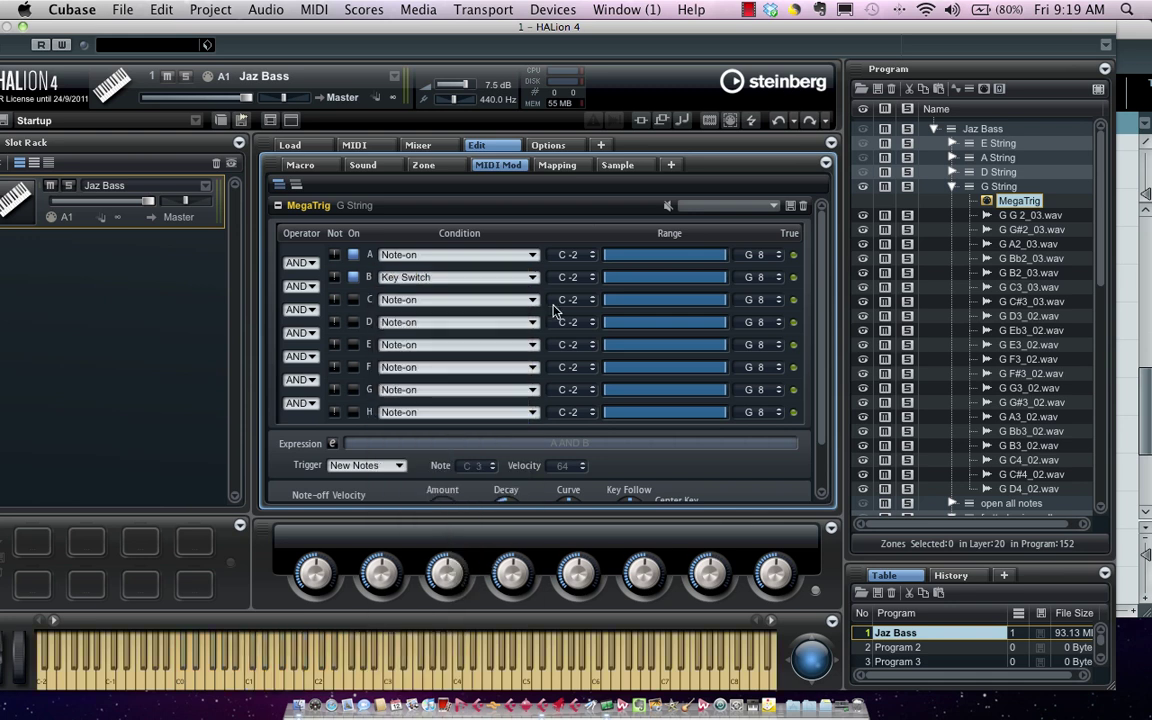
{"action": "double_click", "coordinate": [566, 278]}
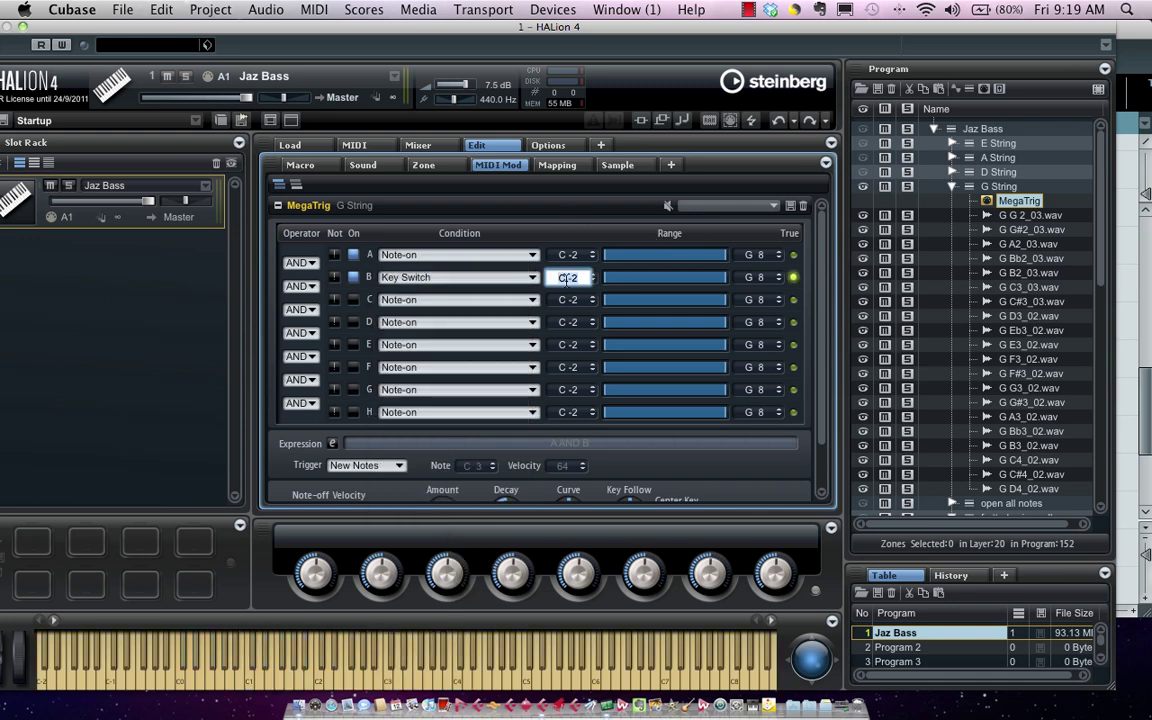
{"action": "type", "text": "a"}
{"action": "double_click", "coordinate": [754, 278]}
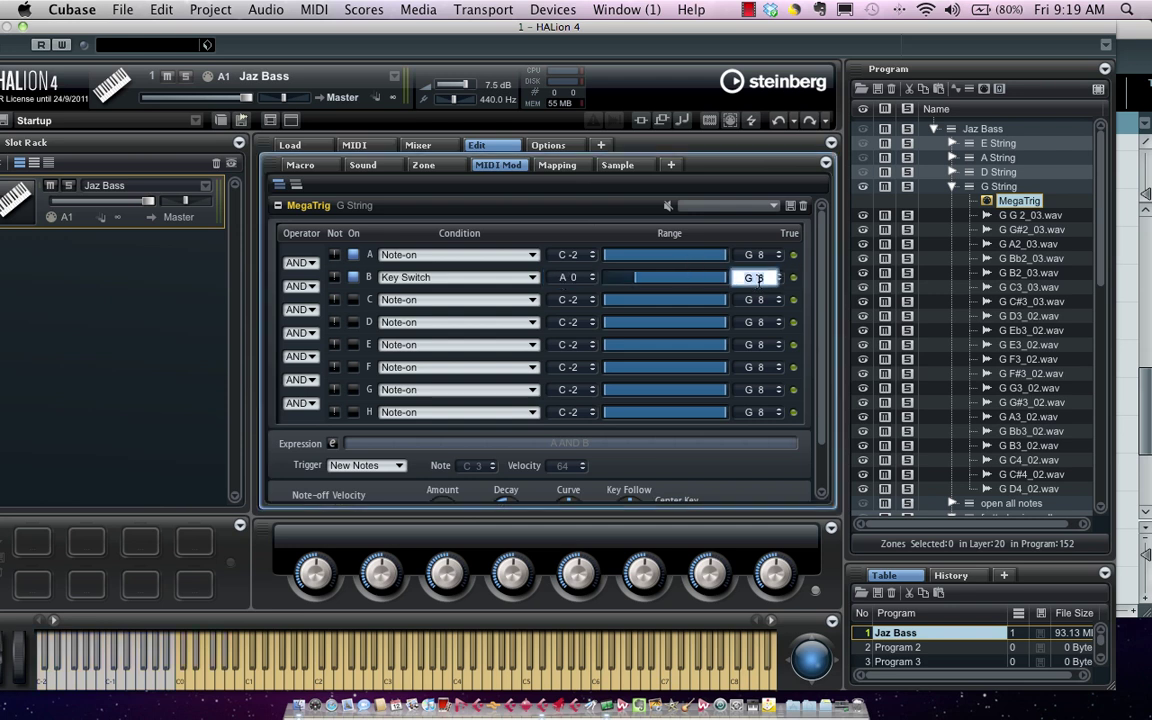
{"action": "type", "text": "a0"}
{"action": "key", "text": "Return"}
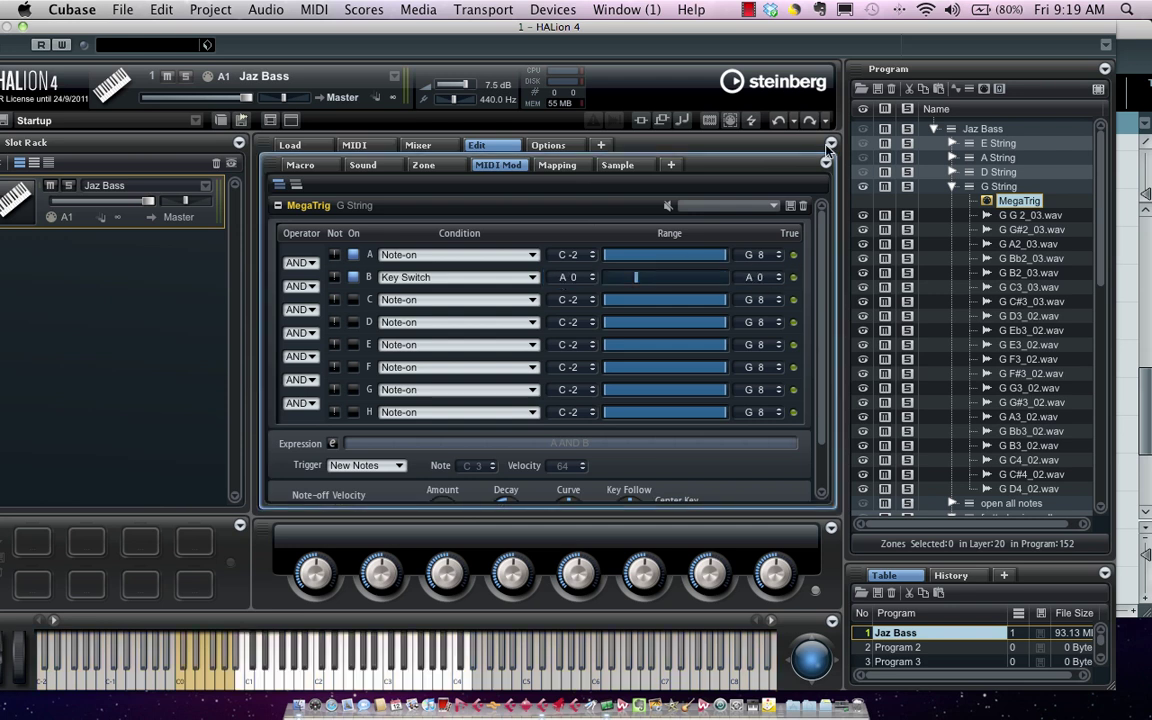
Collapse the G String layer and the Jaz Bass program tree, and start saving the Jaz Bass program.
{"action": "left_click", "coordinate": [952, 187]}
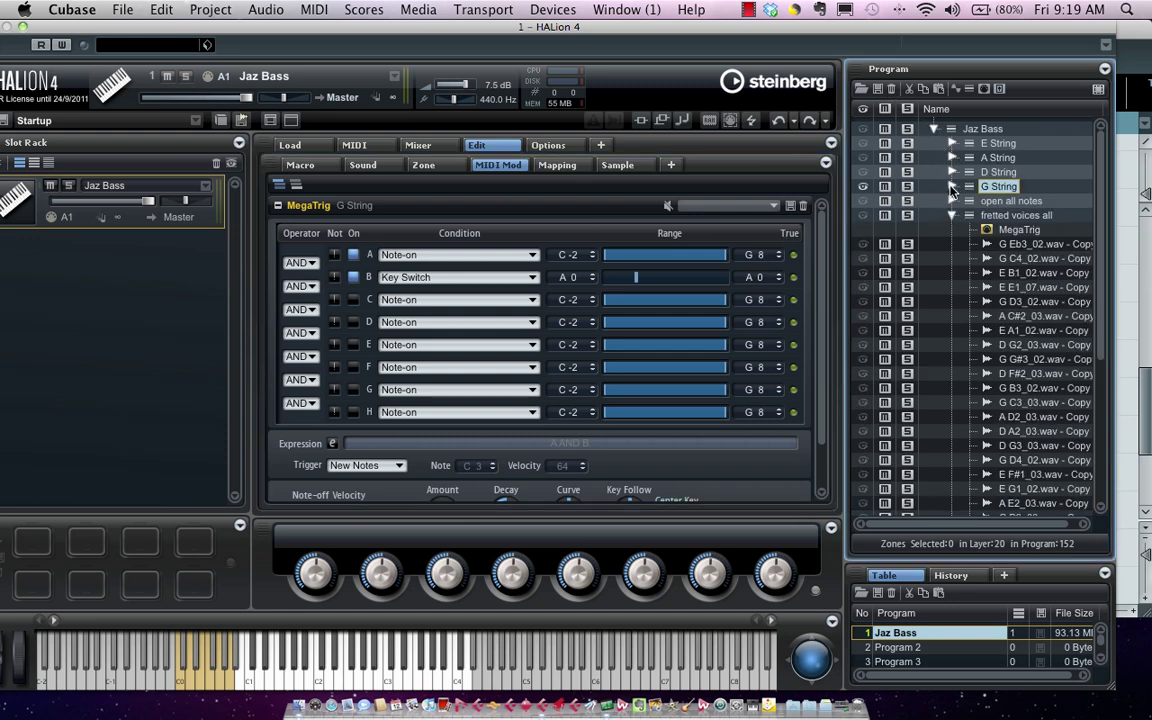
{"action": "left_click", "coordinate": [935, 128]}
{"action": "right_click", "coordinate": [897, 124]}
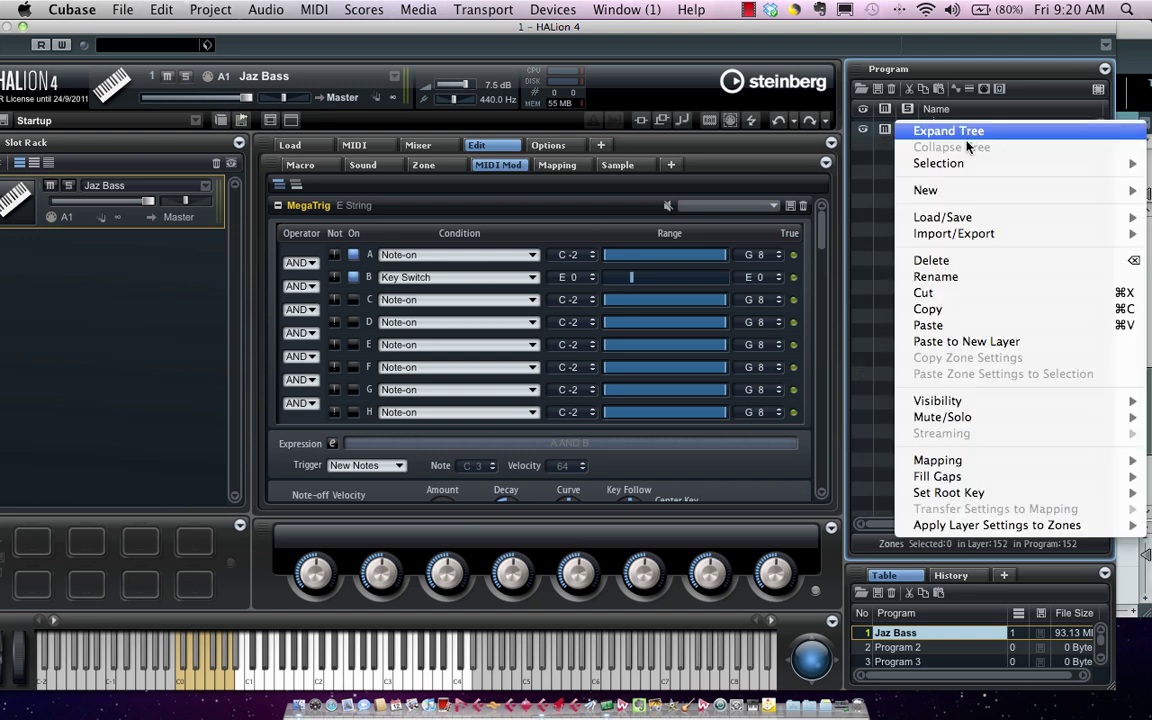
{"action": "mouse_move", "coordinate": [945, 233]}
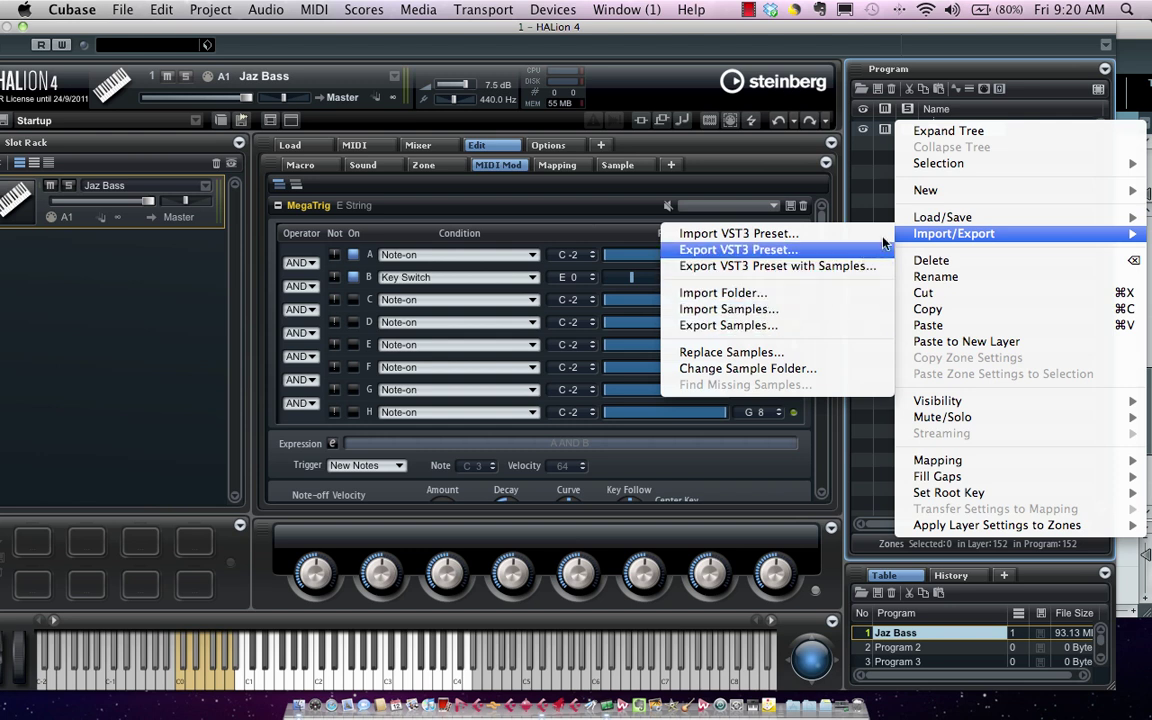
{"action": "mouse_move", "coordinate": [912, 216]}
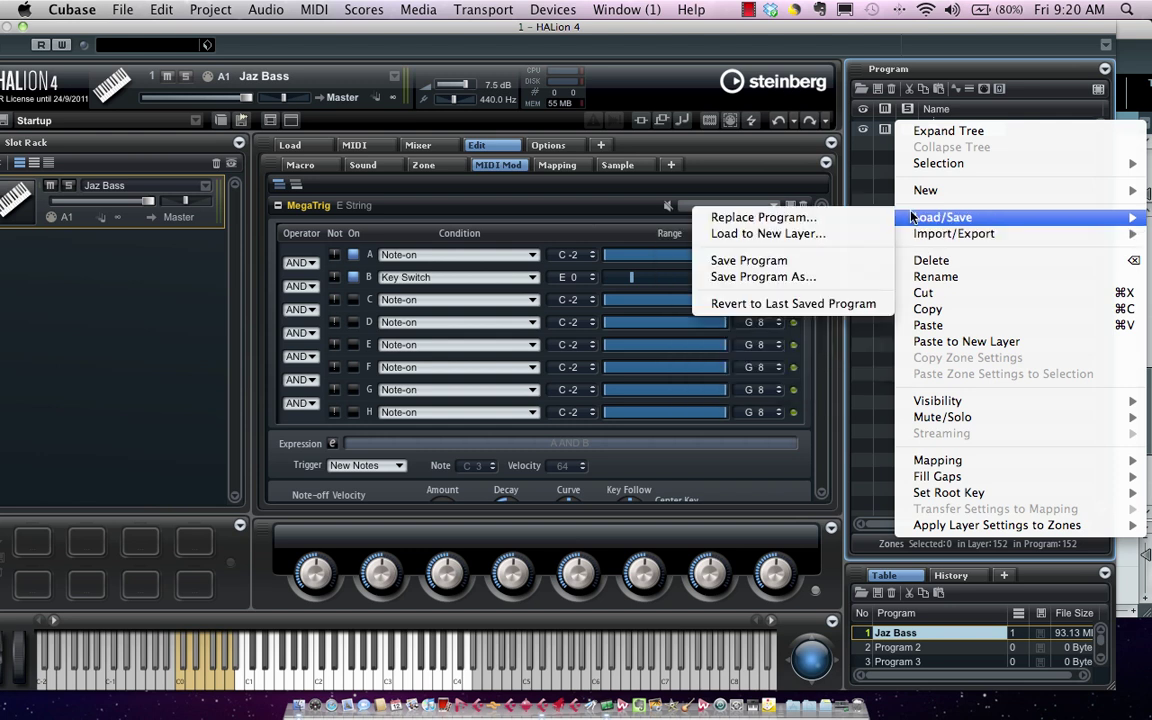
{"action": "left_click", "coordinate": [783, 261]}
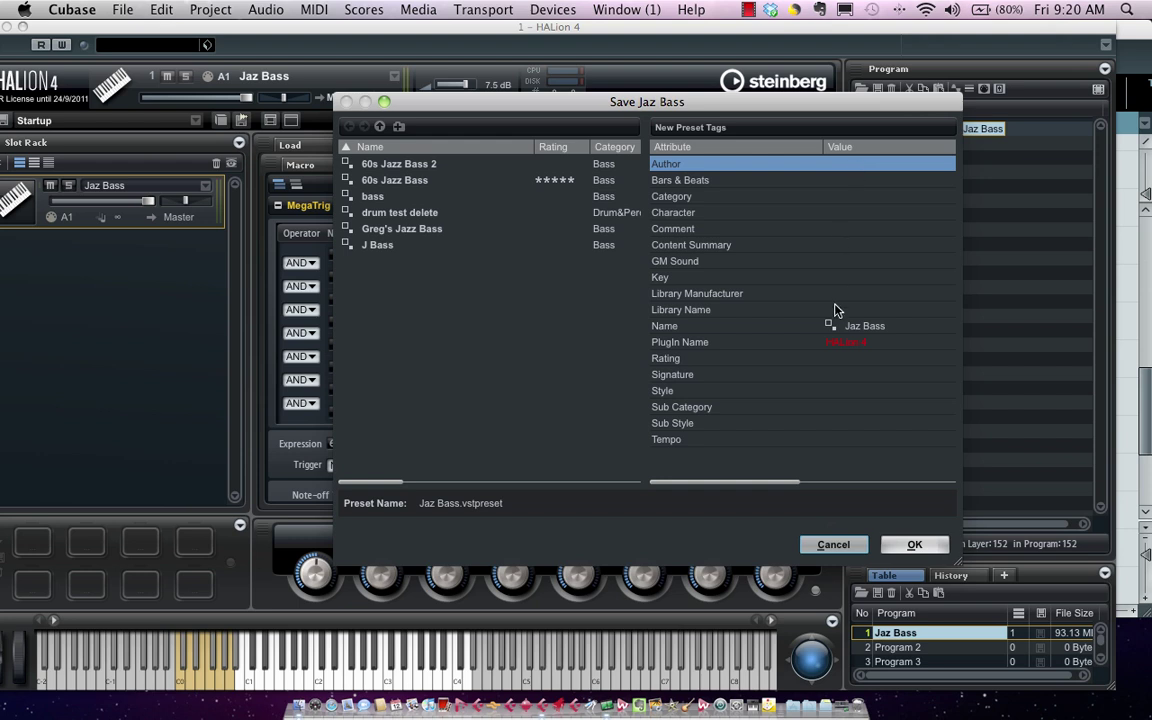
Set the new preset's sub category tag to E. Bass in the Bass category.
{"action": "left_click", "coordinate": [860, 410]}
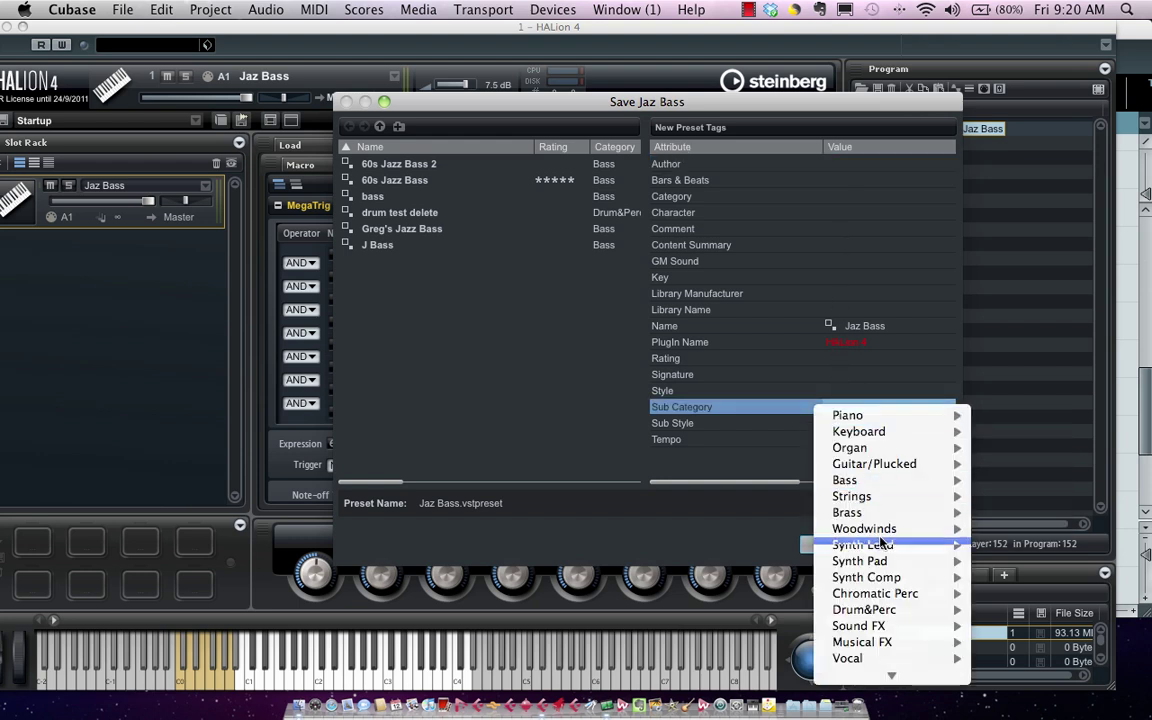
{"action": "mouse_move", "coordinate": [900, 495]}
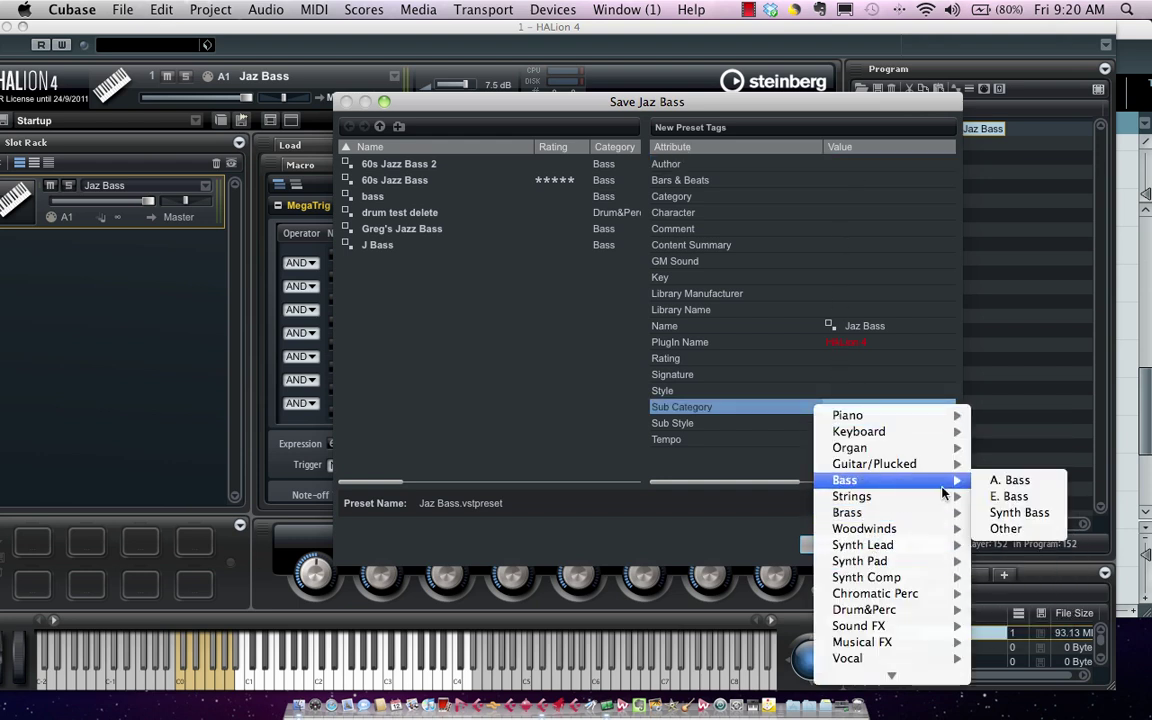
{"action": "left_click", "coordinate": [1034, 500]}
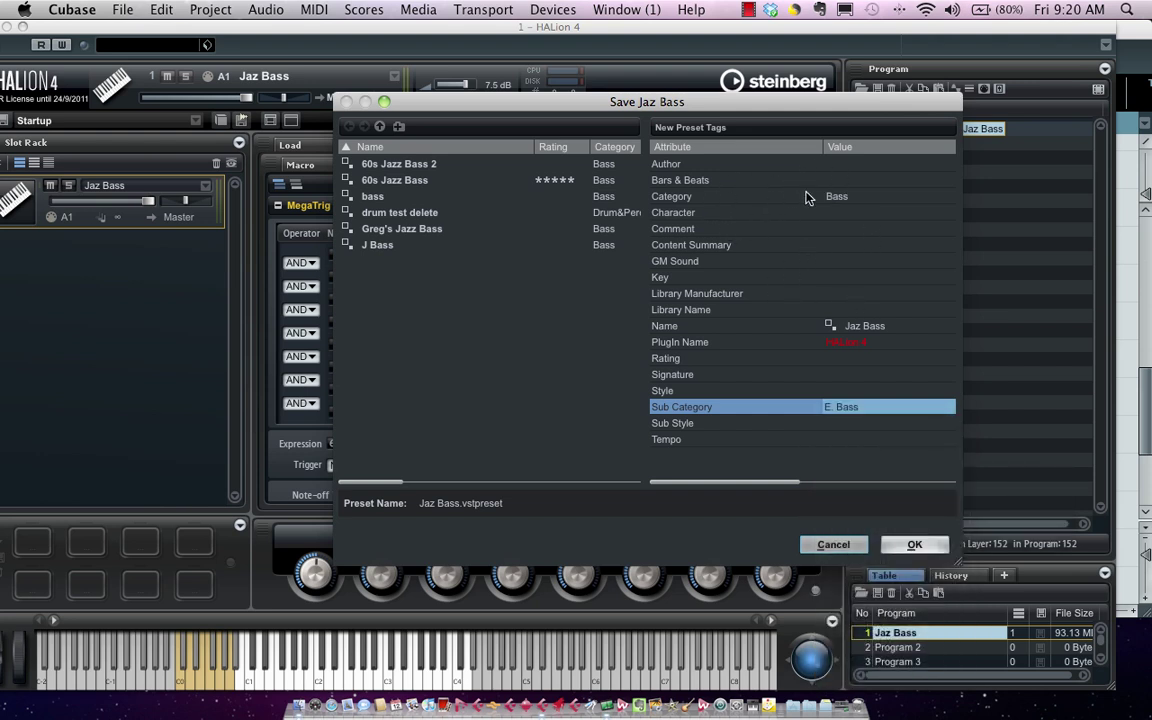
Tag the preset's character as Clean and Electric, and save the Jaz Bass program.
{"action": "left_click", "coordinate": [851, 218]}
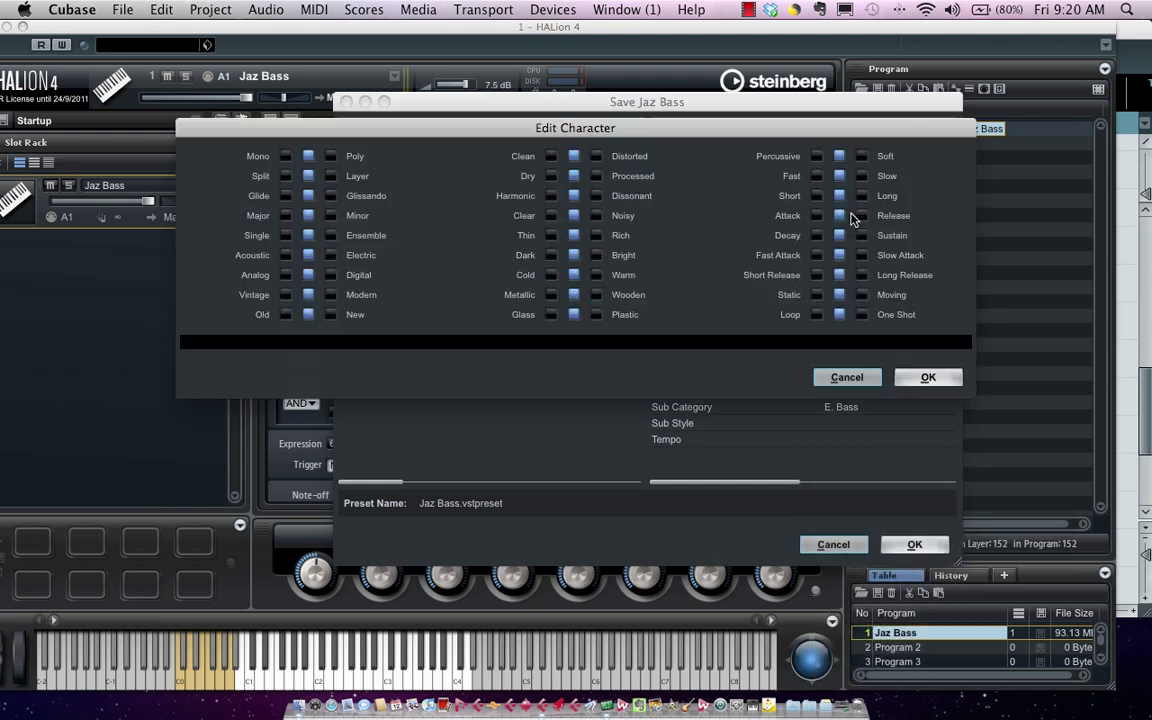
{"action": "left_click", "coordinate": [551, 157]}
{"action": "left_click", "coordinate": [331, 256]}
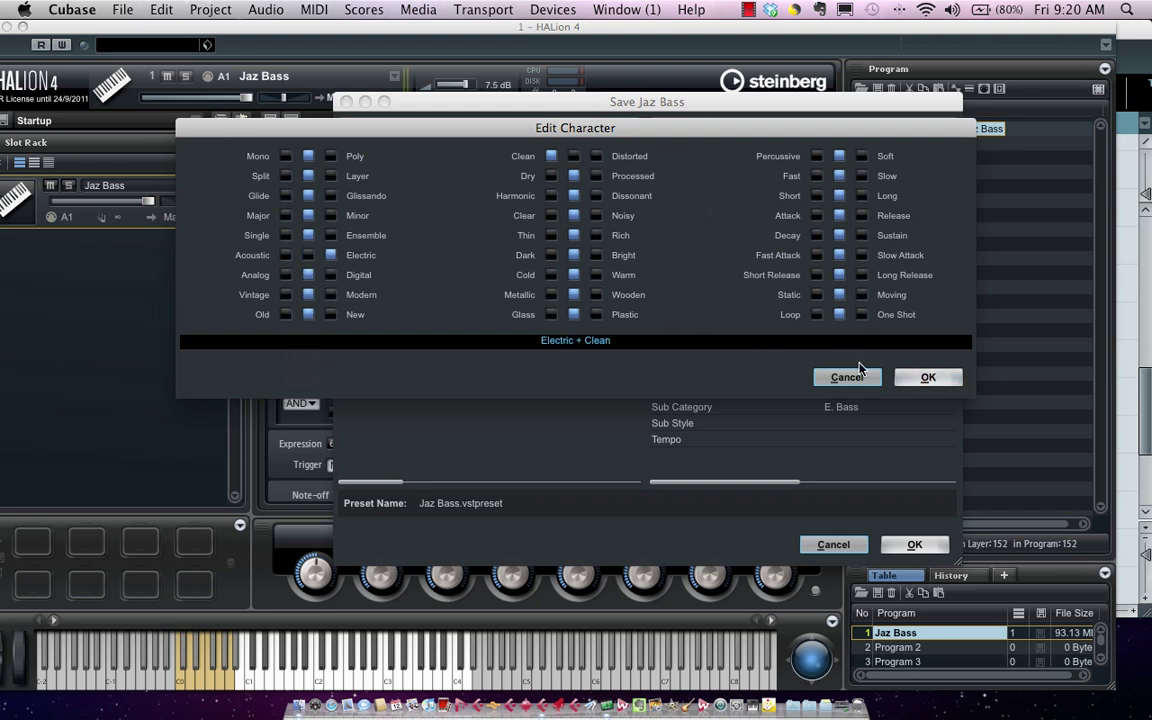
{"action": "left_click", "coordinate": [922, 379]}
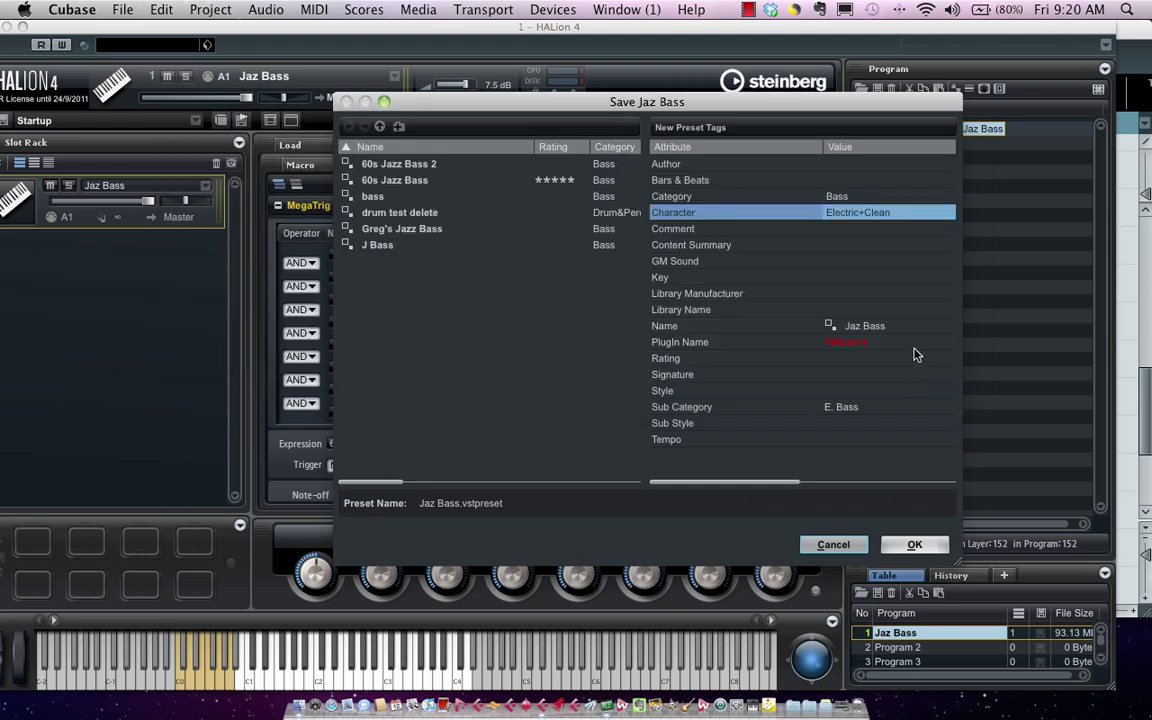
{"action": "left_click", "coordinate": [915, 545]}
Remove the Jaz Bass program from its slot and also from the Program Table.
{"action": "right_click", "coordinate": [50, 212]}
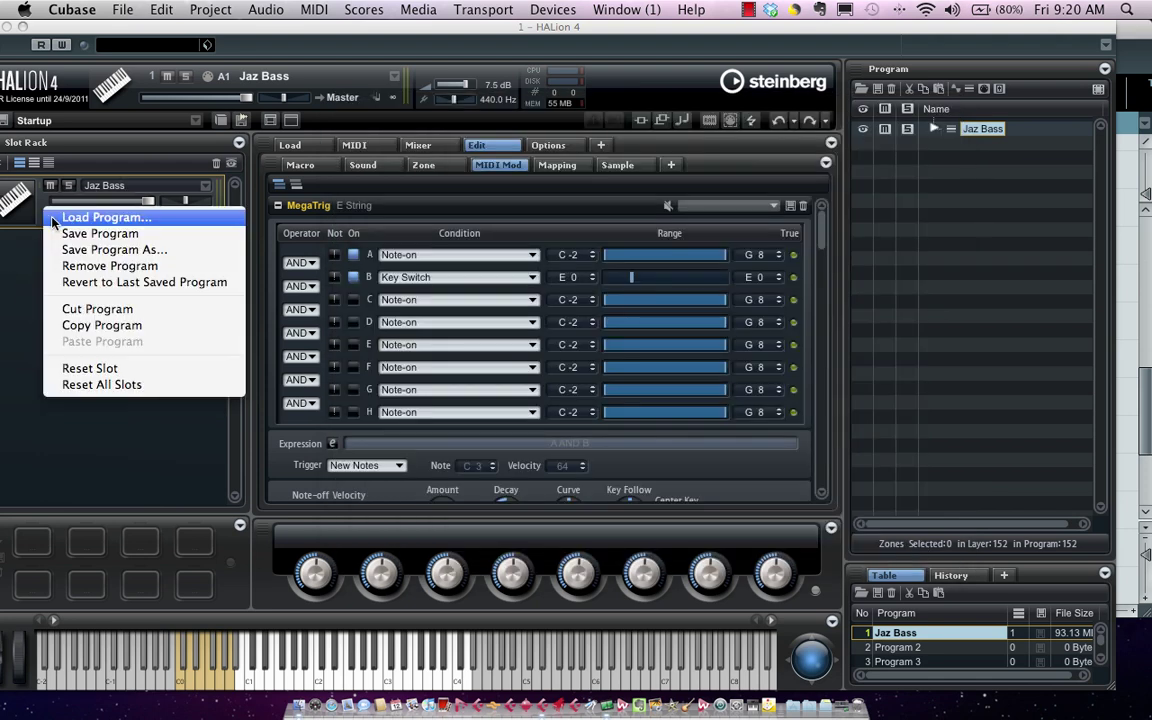
{"action": "left_click", "coordinate": [118, 267]}
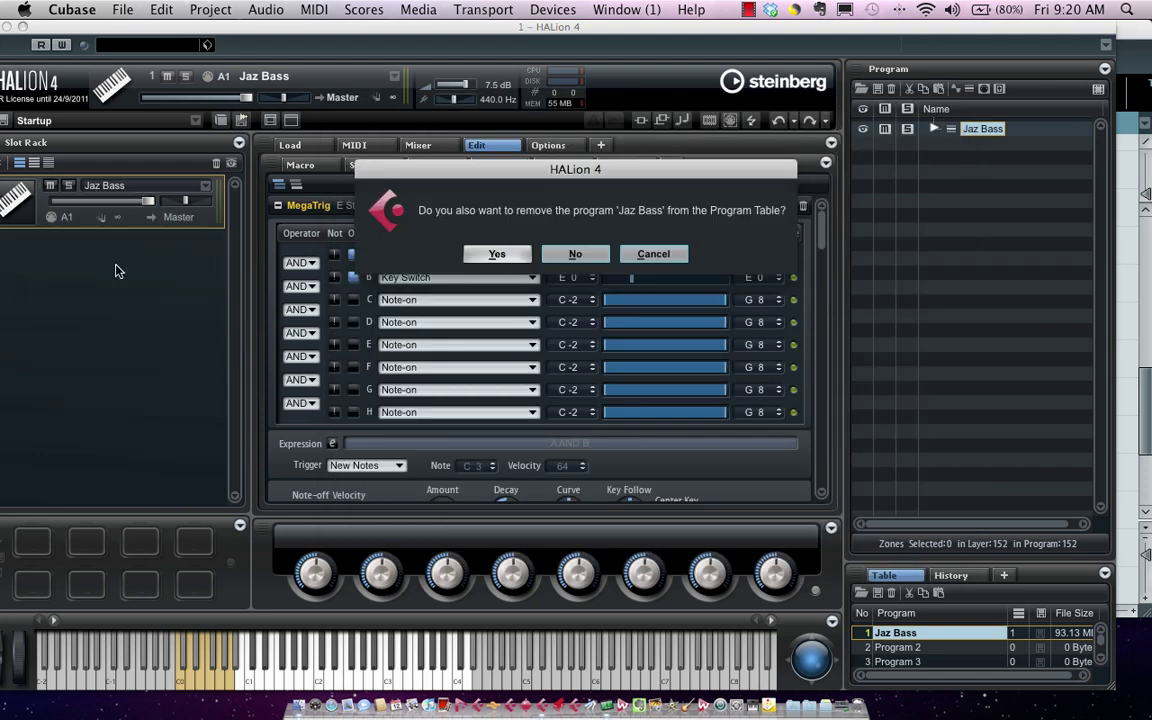
{"action": "left_click", "coordinate": [497, 254]}
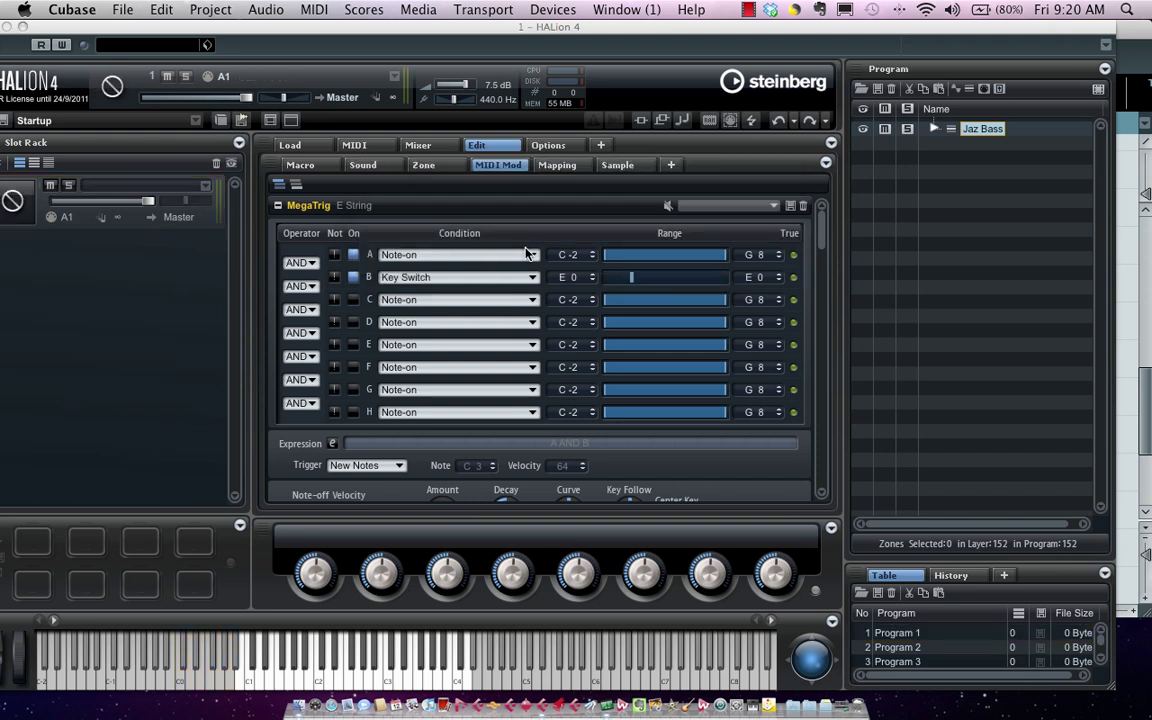
Search the MediaBay for "jaz" and load the saved Jaz Bass preset into the Slot Rack.
{"action": "left_click", "coordinate": [290, 146]}
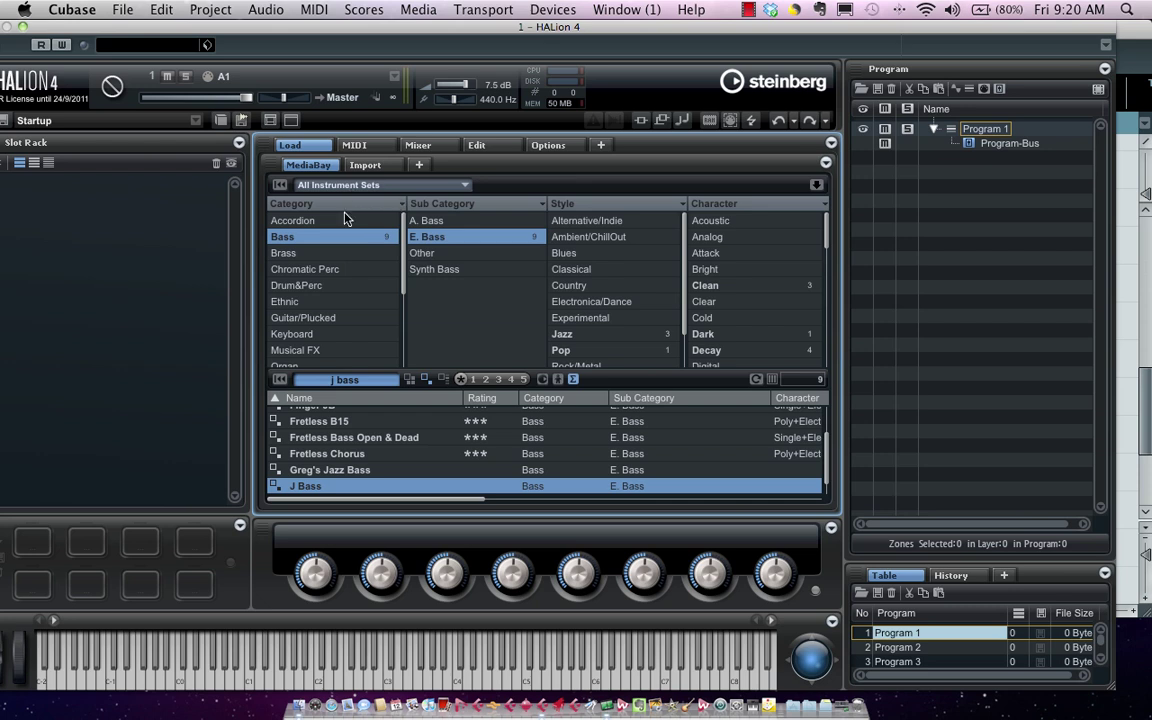
{"action": "left_click", "coordinate": [380, 380]}
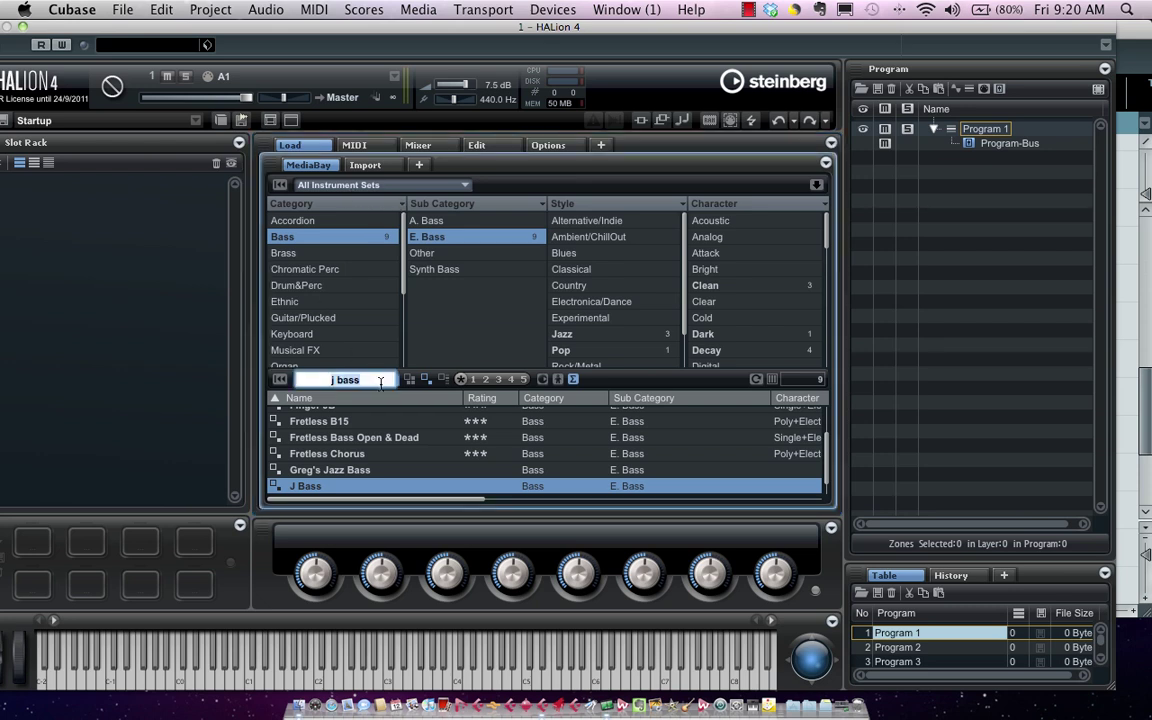
{"action": "key", "text": "BackSpace"}
{"action": "type", "text": "jaz"}
{"action": "key", "text": "Return"}
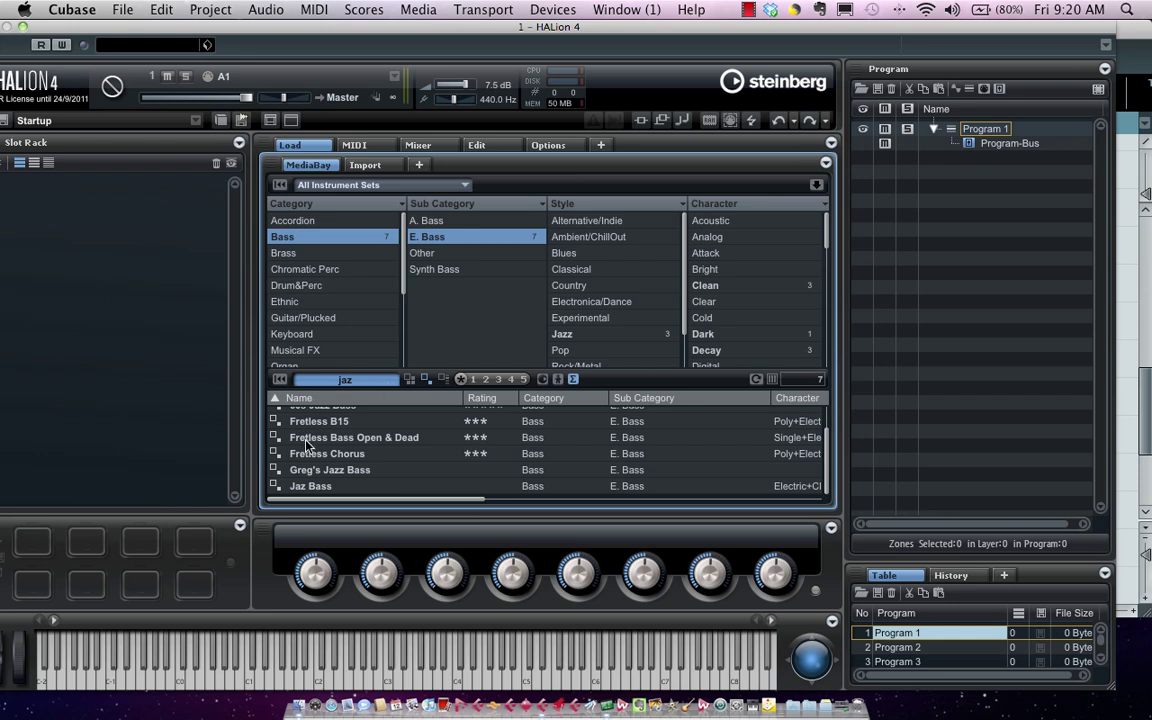
{"action": "left_click_drag", "start_coordinate": [325, 490], "coordinate": [83, 211]}
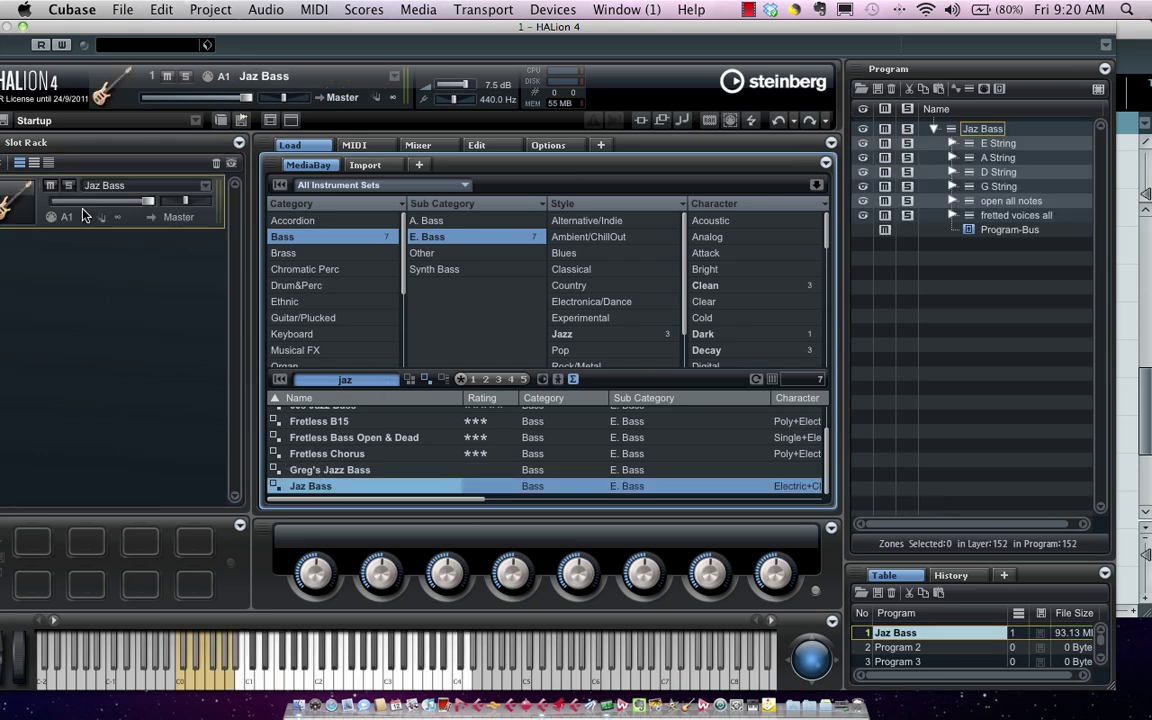
Close the HALion 4 window and import the program's key switches into an expression map for the MIDI 01 track.
{"action": "left_click_drag", "start_coordinate": [83, 33], "coordinate": [204, 33]}
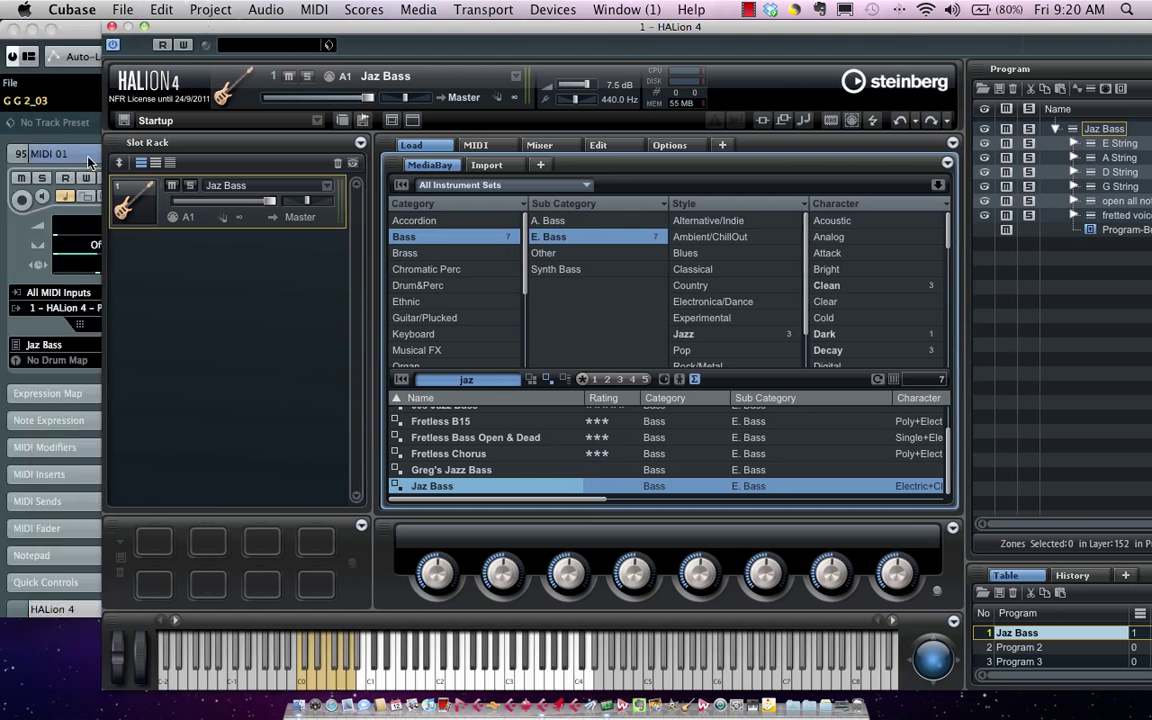
{"action": "left_click", "coordinate": [113, 28]}
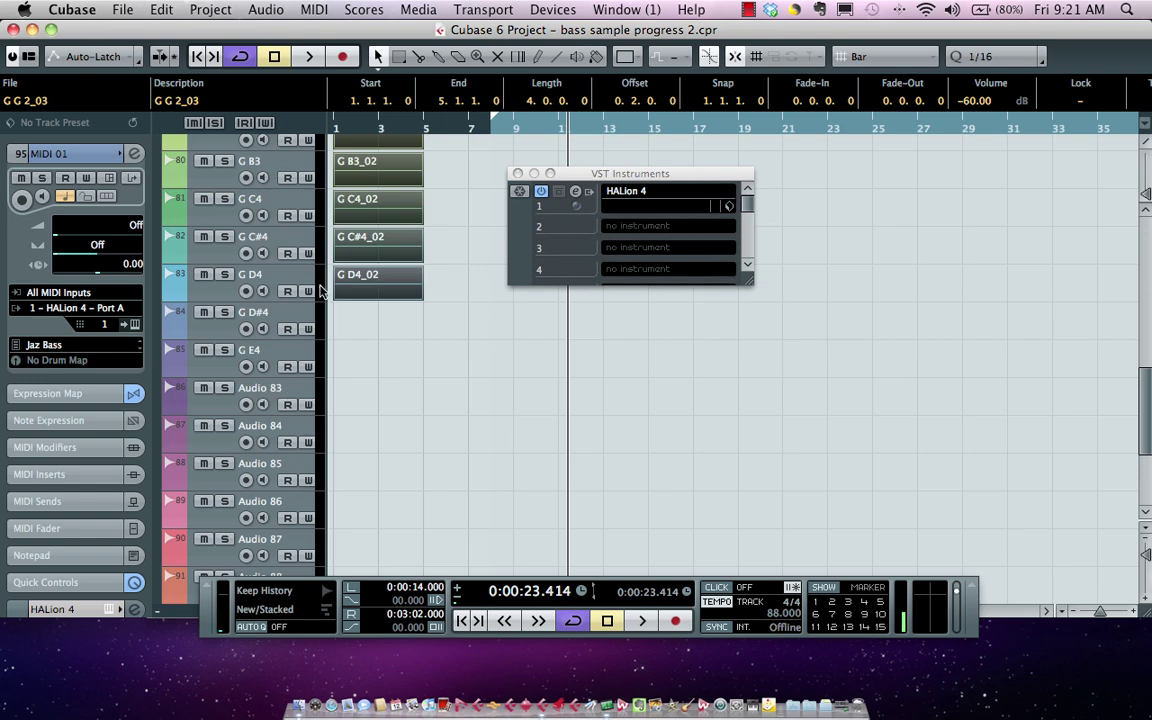
{"action": "scroll", "coordinate": [426, 320], "scroll_direction": "down", "scroll_amount": 1}
{"action": "scroll", "coordinate": [466, 362], "scroll_direction": "down", "scroll_amount": 6}
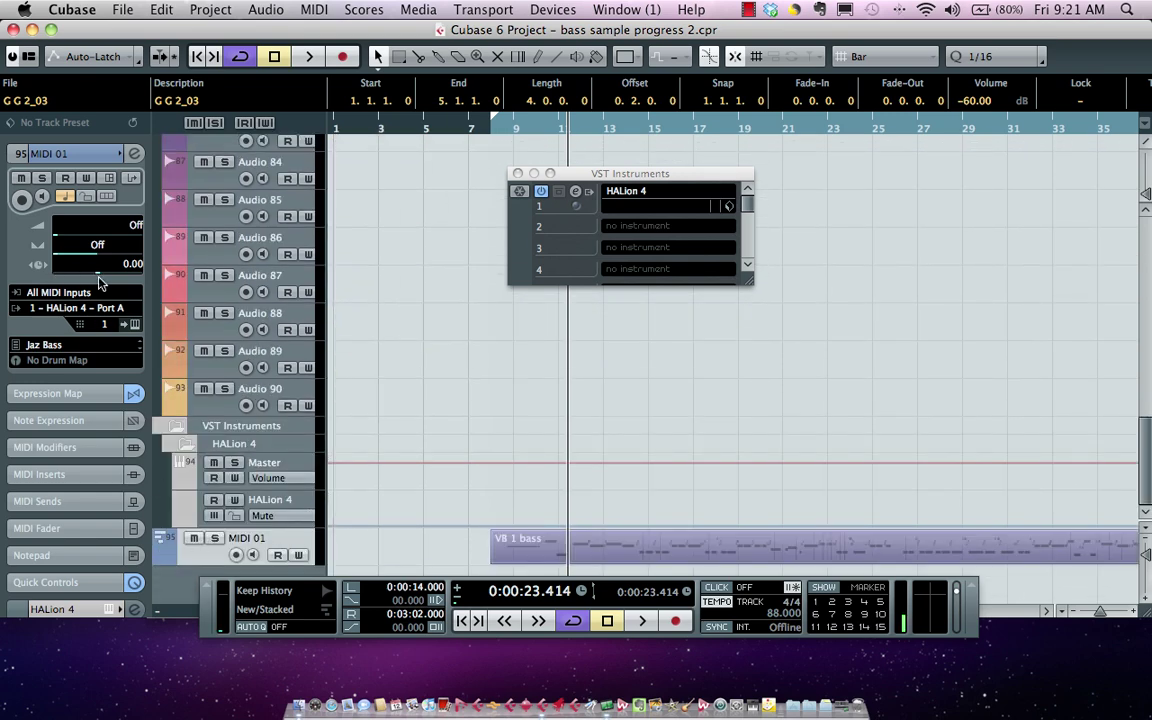
{"action": "left_click", "coordinate": [88, 392]}
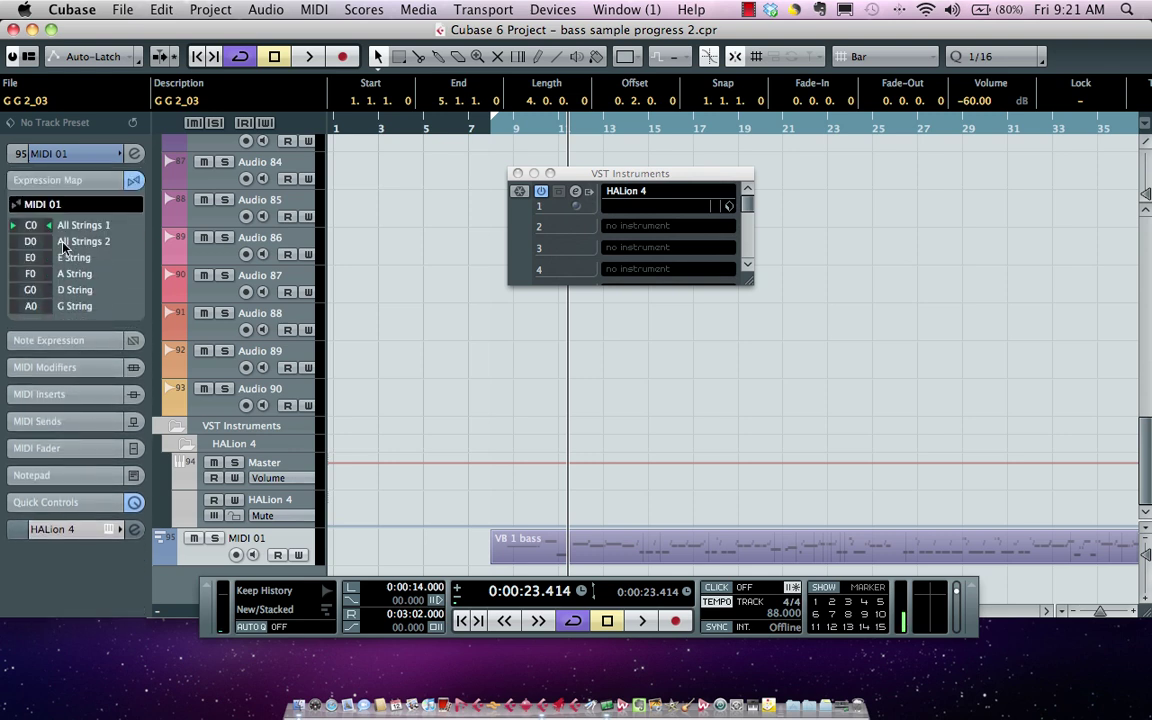
{"action": "left_click", "coordinate": [72, 204]}
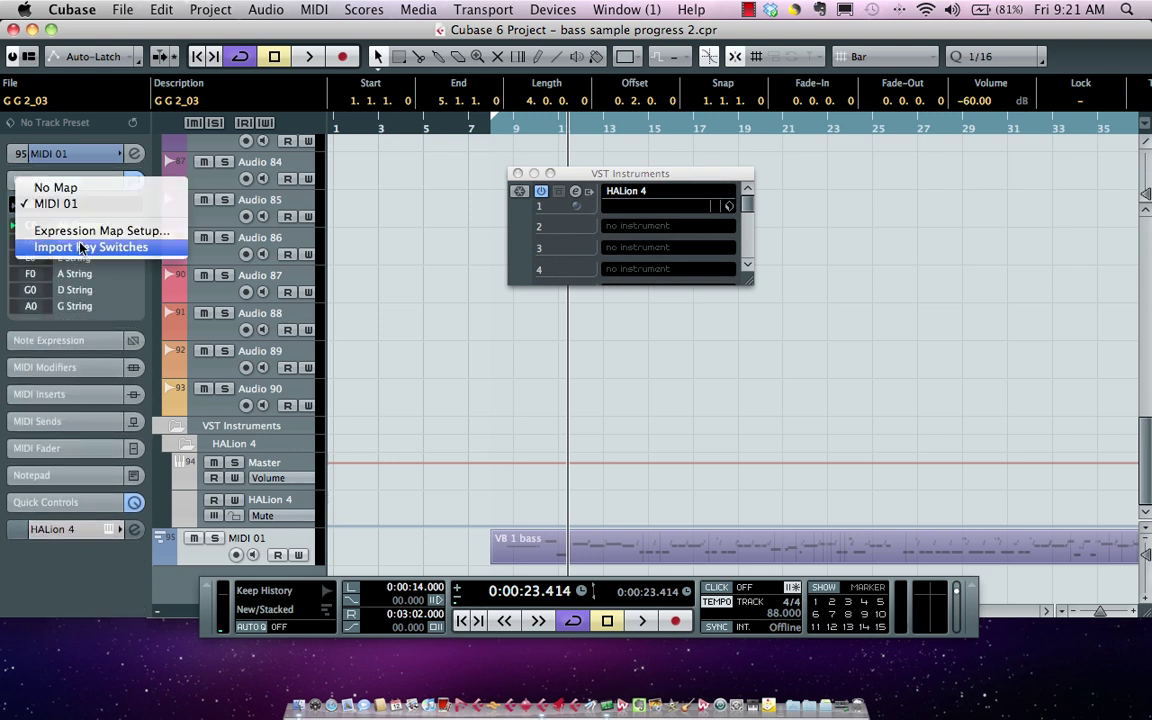
{"action": "left_click", "coordinate": [82, 247]}
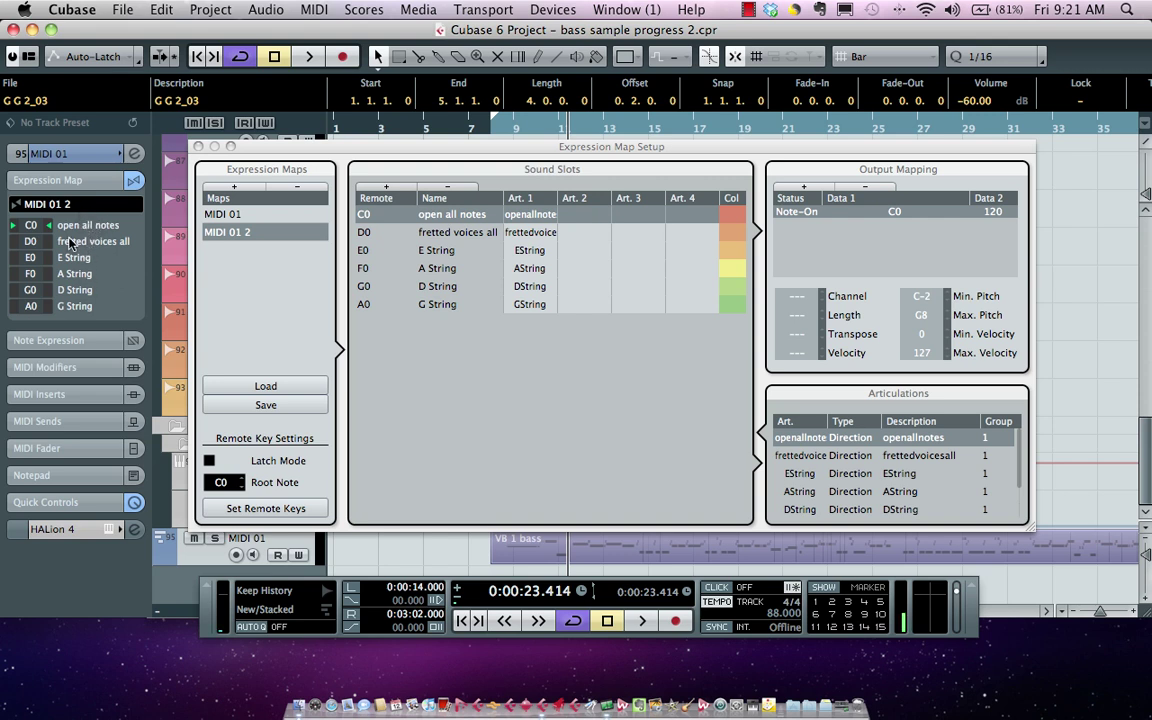
Close the expression map setup and audition Jaz Bass notes with different key switches on HALion 4's keyboard.
{"action": "left_click", "coordinate": [199, 147]}
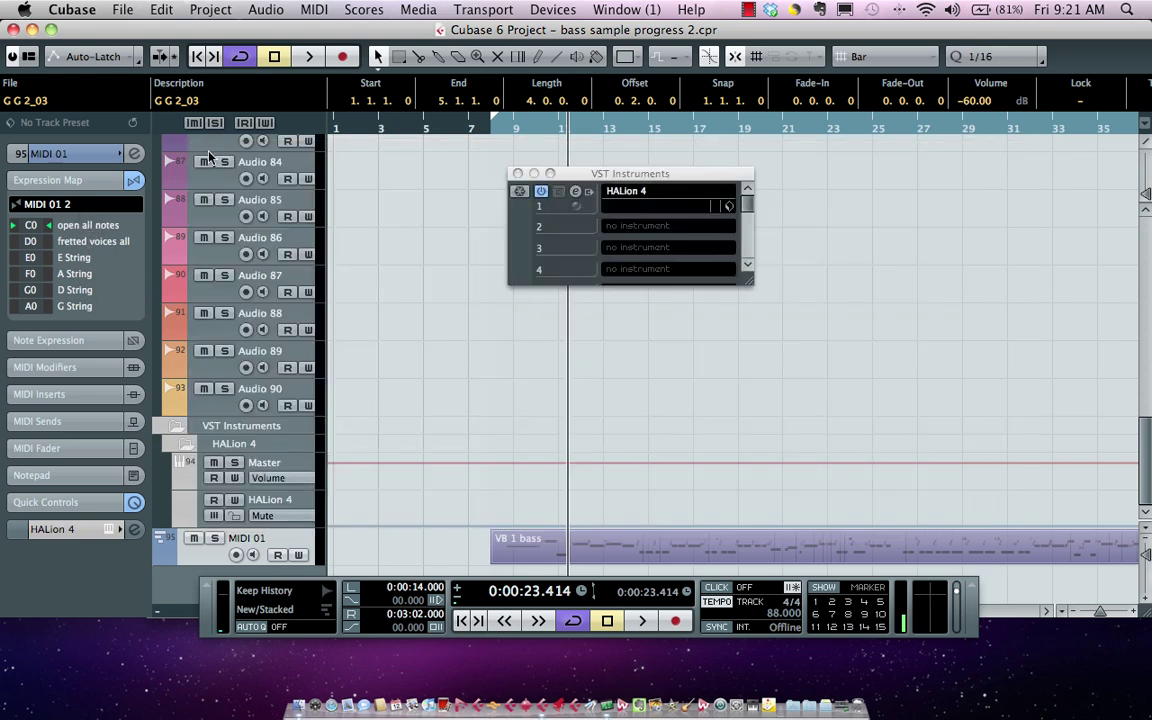
{"action": "left_click", "coordinate": [576, 193]}
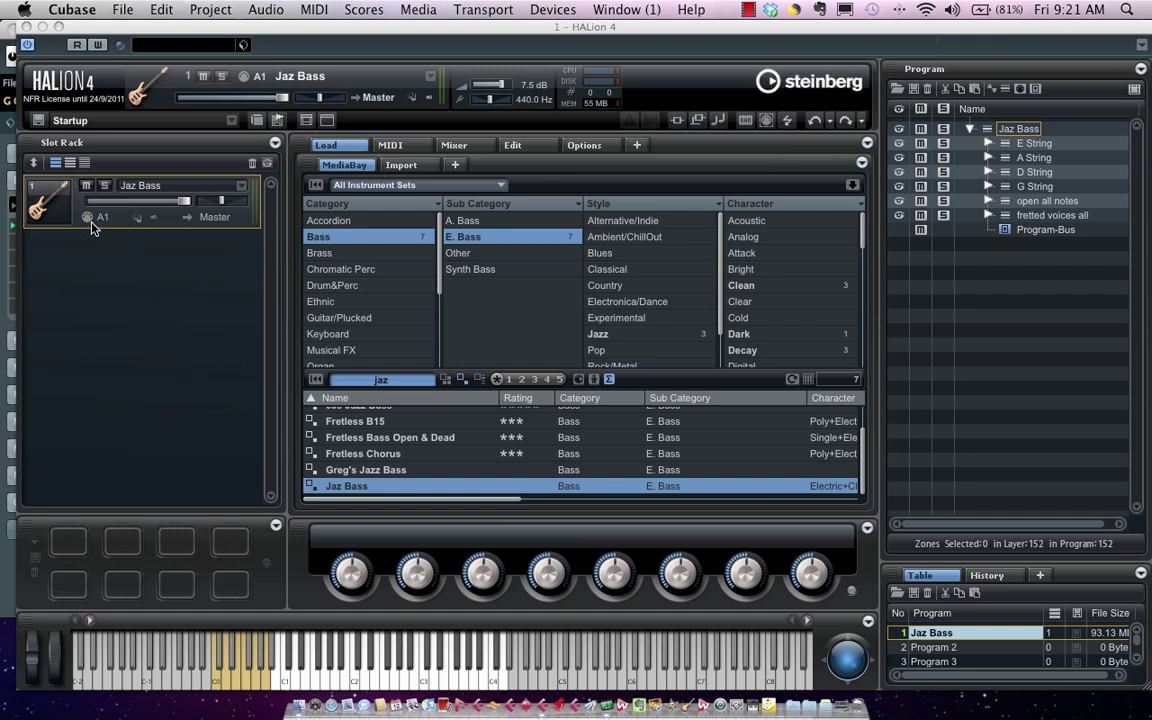
{"action": "left_click", "coordinate": [370, 678]}
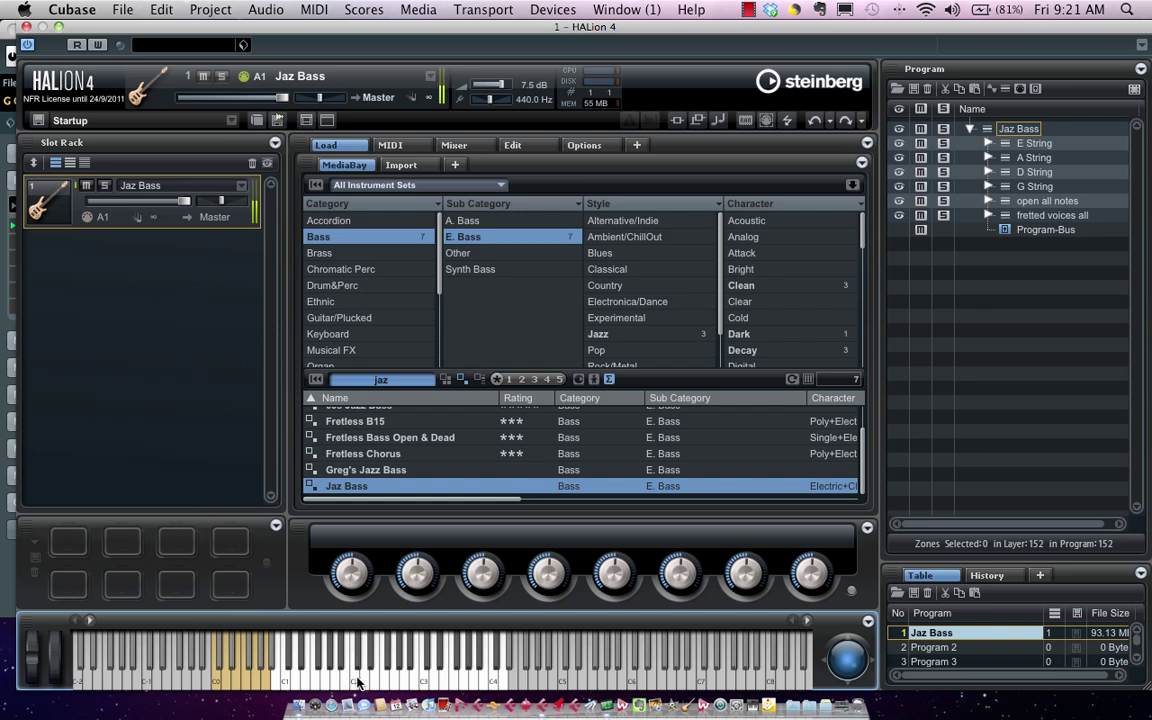
{"action": "left_click", "coordinate": [394, 684]}
{"action": "left_click", "coordinate": [237, 670]}
{"action": "left_click", "coordinate": [245, 680]}
{"action": "left_click", "coordinate": [396, 686]}
{"action": "left_click", "coordinate": [243, 686]}
{"action": "left_click", "coordinate": [393, 684]}
{"action": "left_click", "coordinate": [26, 27]}
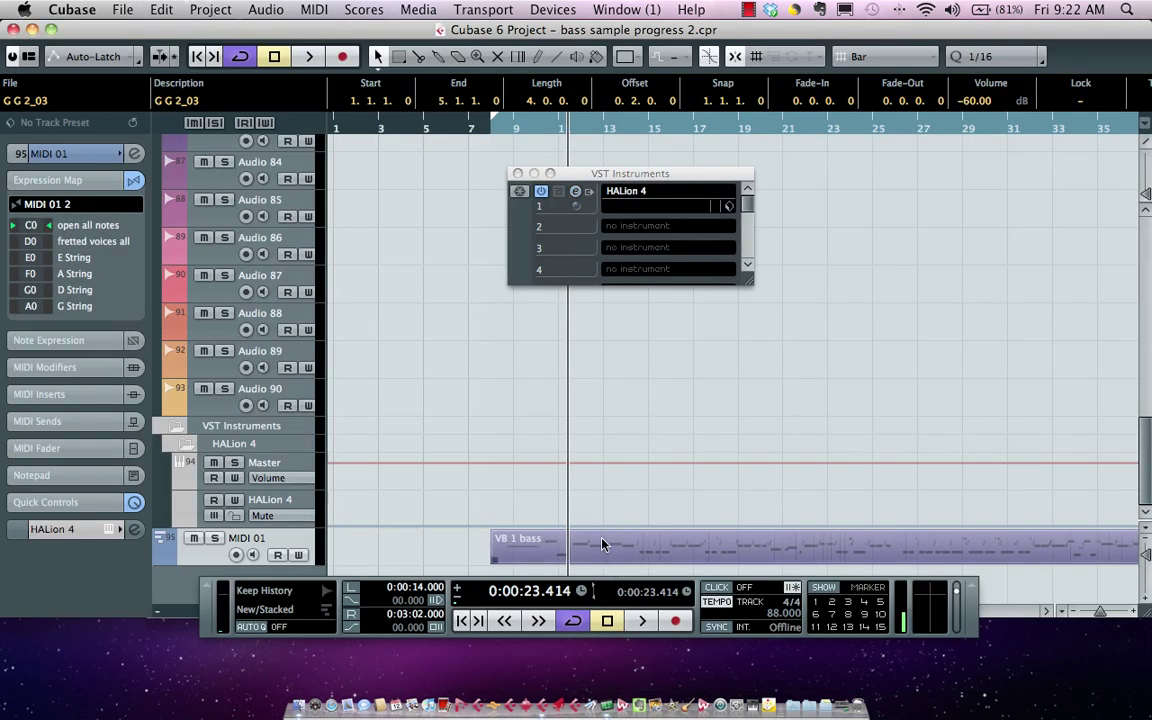
Open the VB 1 bass part in the Key Editor and draw an openallnotes articulation starting at 10.3.3.59.
{"action": "double_click", "coordinate": [606, 545]}
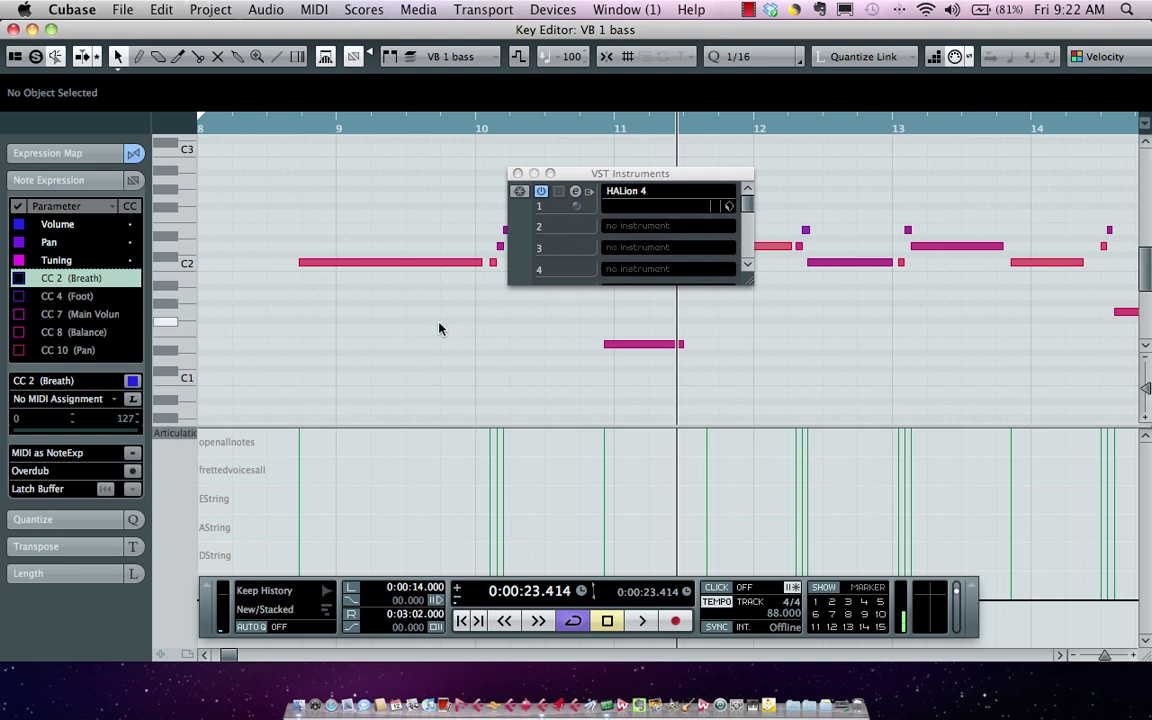
{"action": "right_click", "coordinate": [462, 445]}
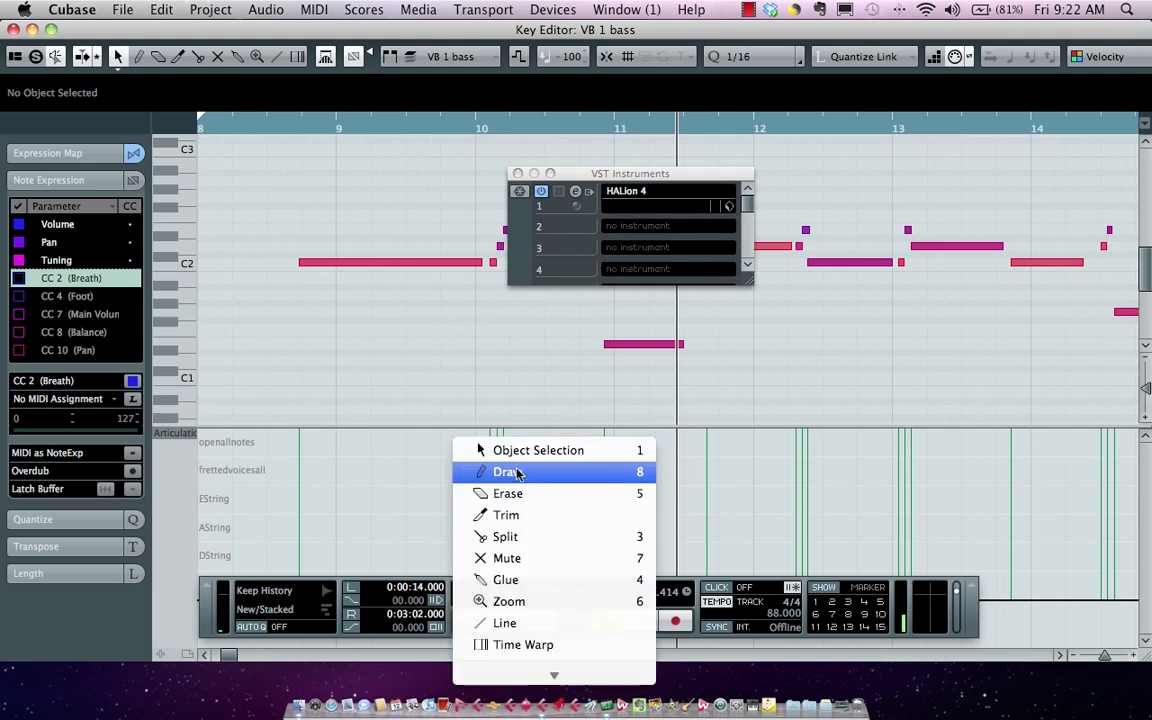
{"action": "left_click", "coordinate": [516, 472]}
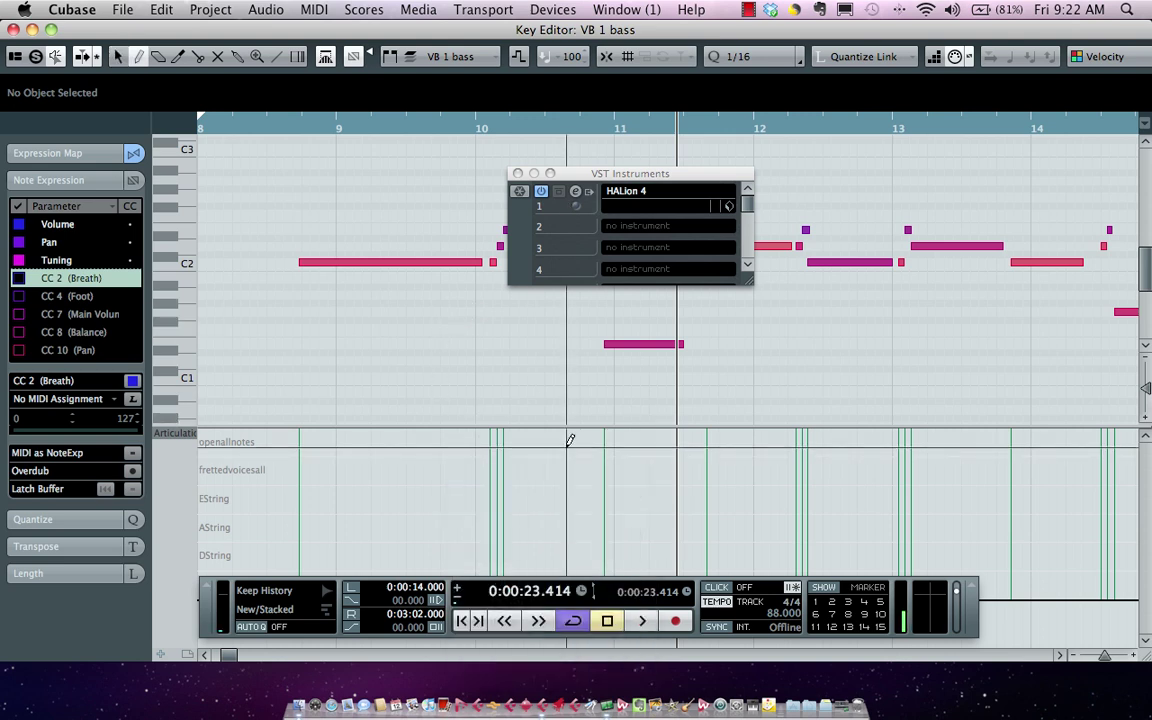
{"action": "left_click", "coordinate": [569, 441]}
Play the part from just before bar 10 while drawing frettedvoicesall at 12.1.4.55 and EString at 14.2.3.83, and stop playback.
{"action": "left_click", "coordinate": [434, 124]}
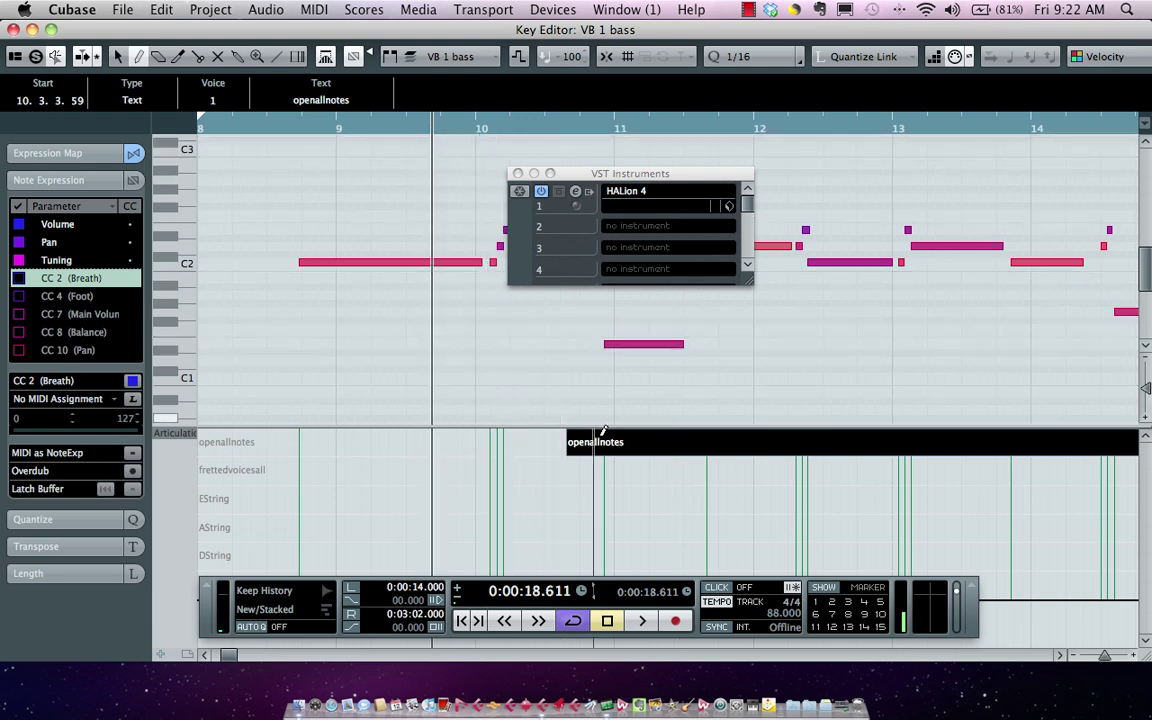
{"action": "key", "text": "space"}
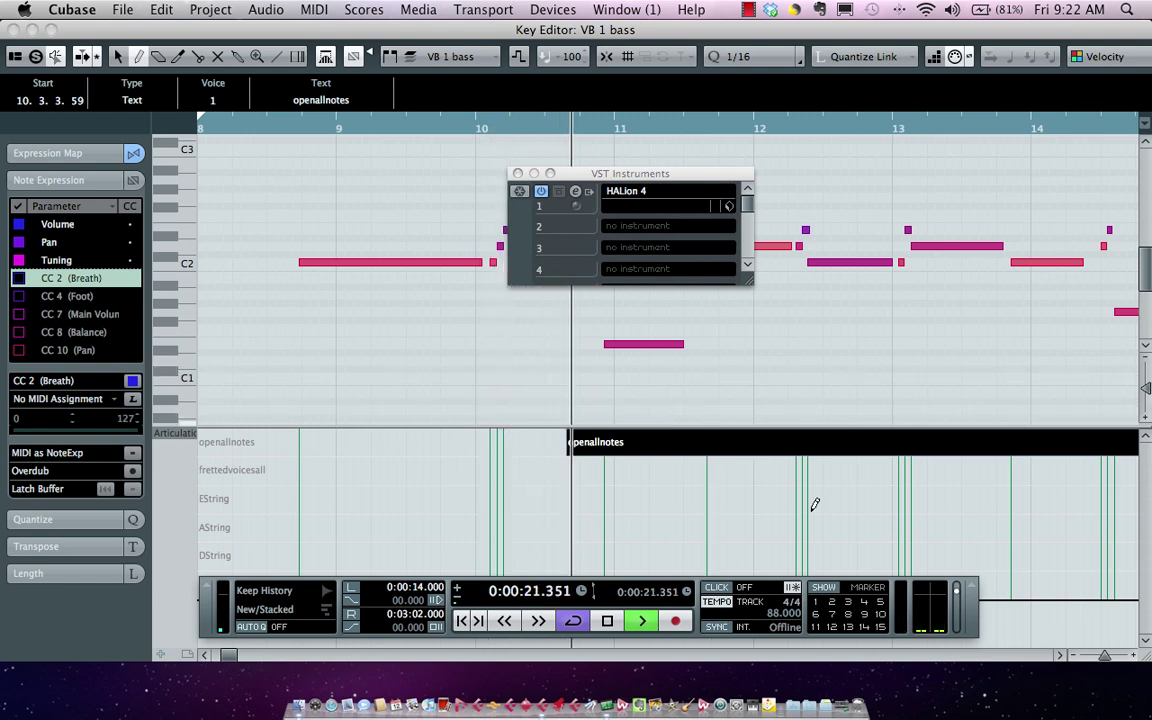
{"action": "left_click", "coordinate": [785, 470]}
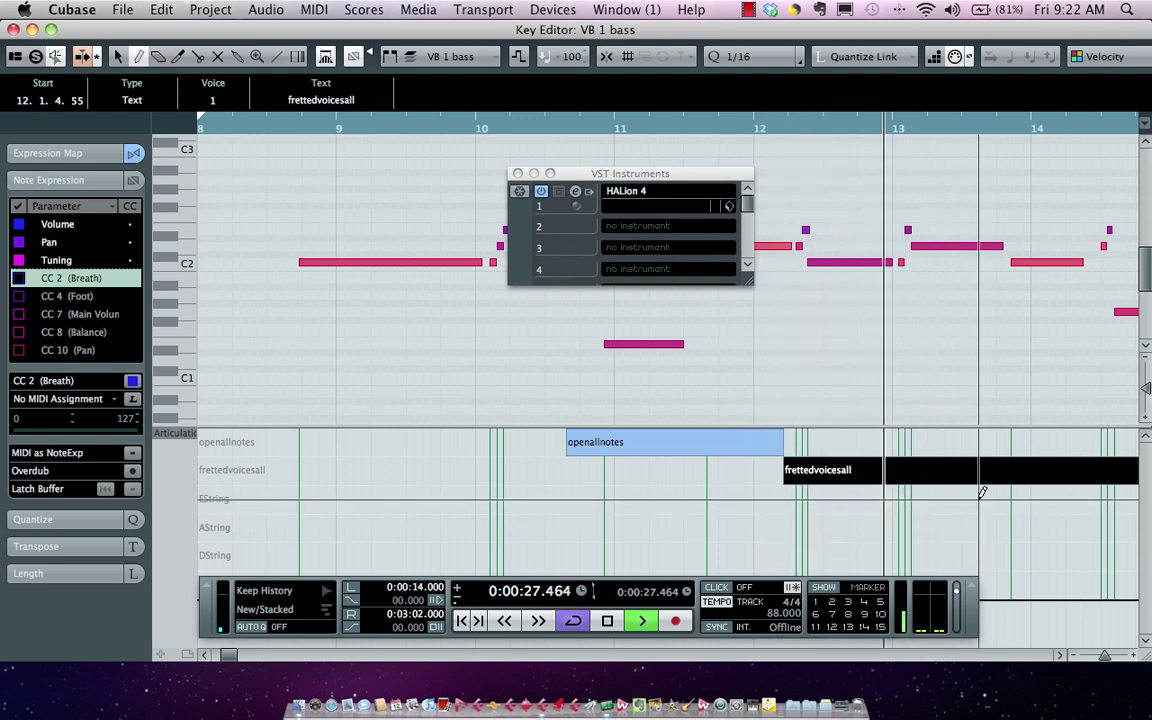
{"action": "left_click", "coordinate": [1090, 498]}
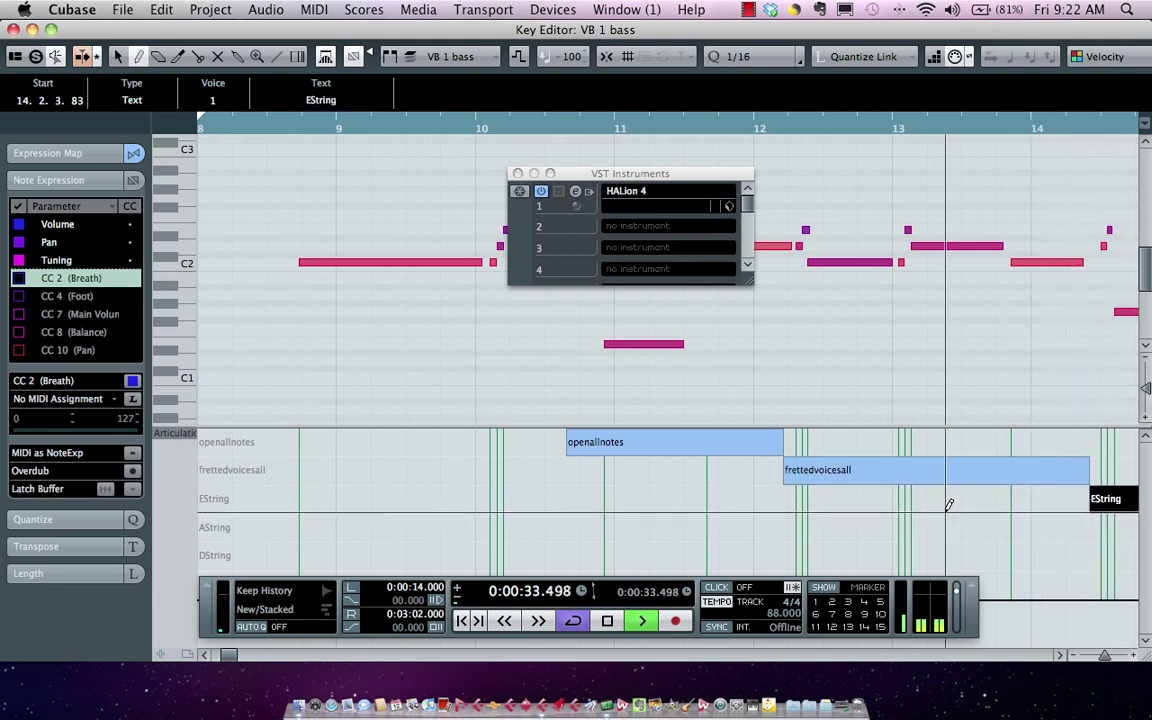
{"action": "key", "text": "space"}
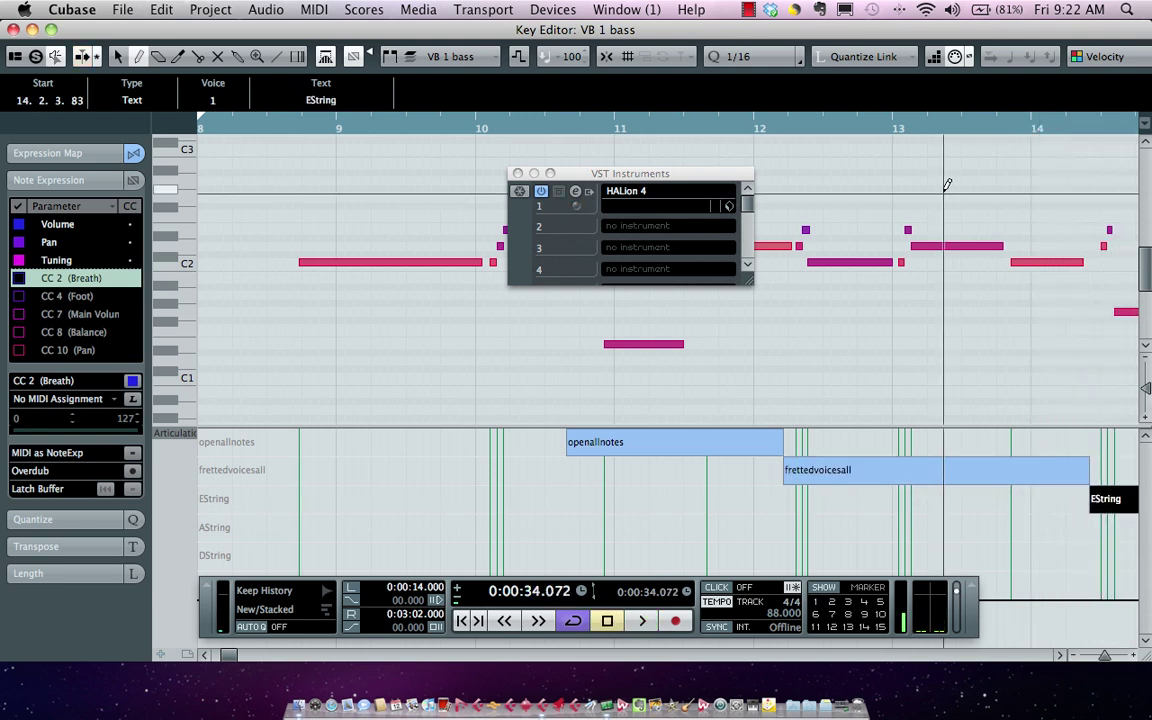